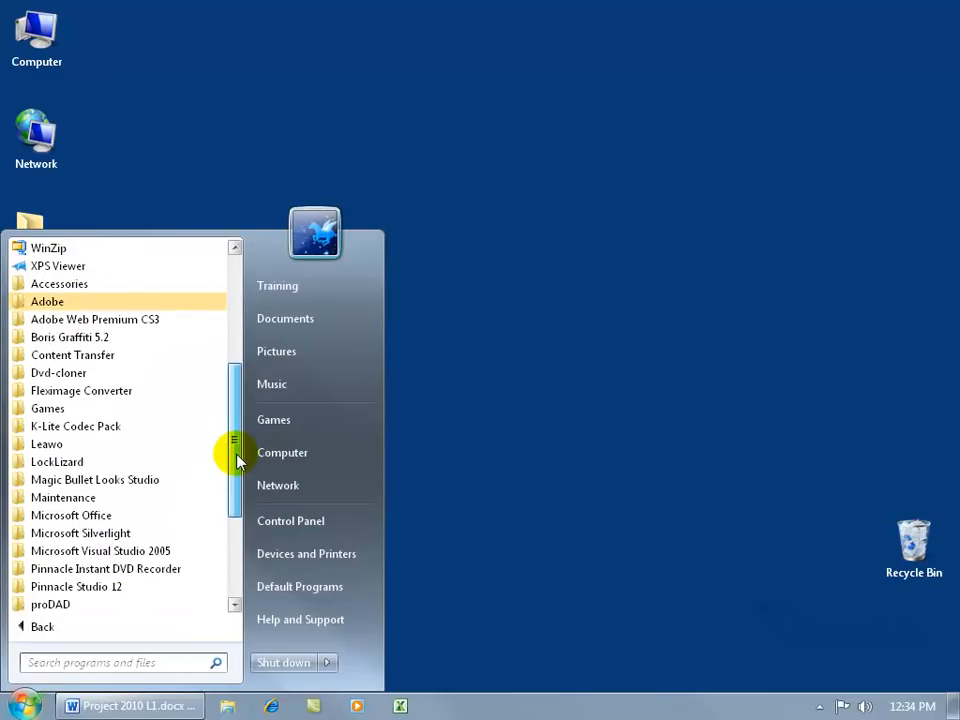
Step: Send Microsoft Project 2010 from the Microsoft Office folder to the desktop as a shortcut
left_click(100, 516)
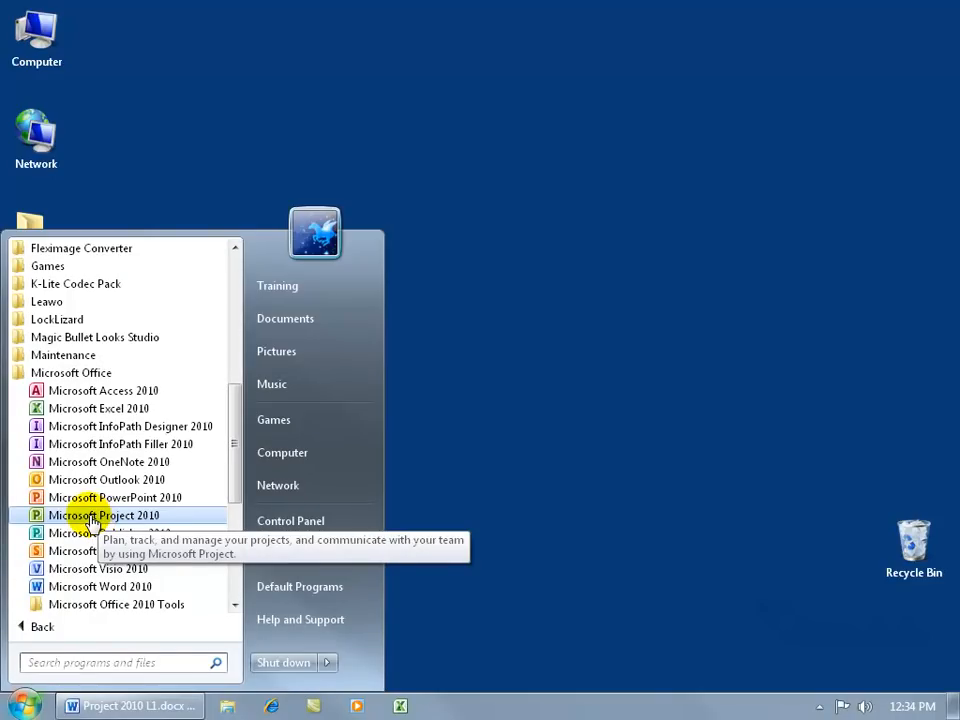
right_click(89, 515)
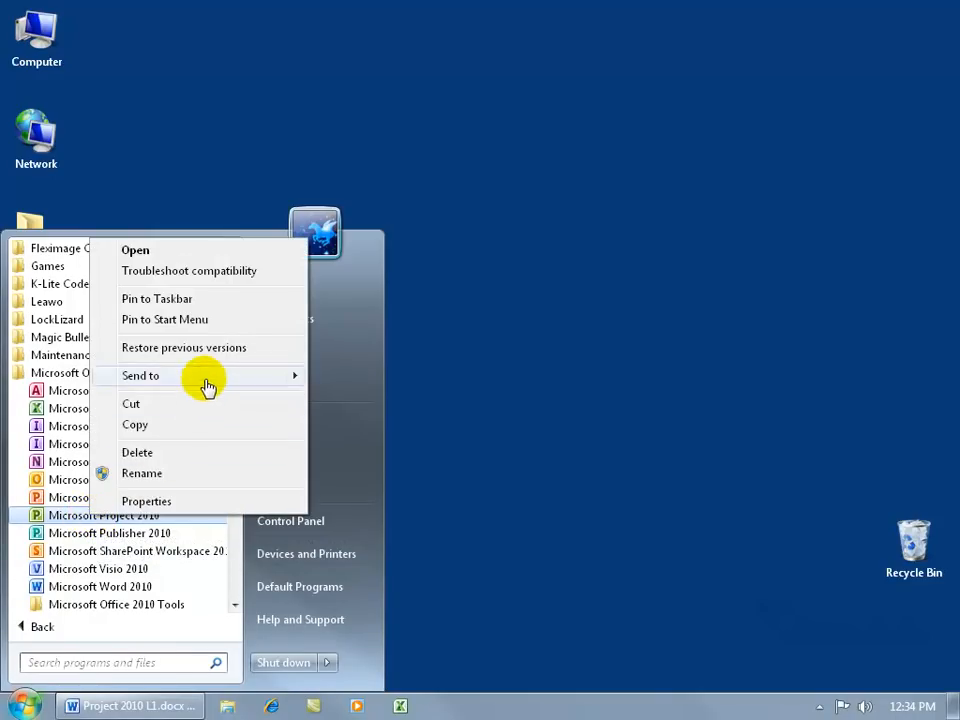
mouse_move(207, 384)
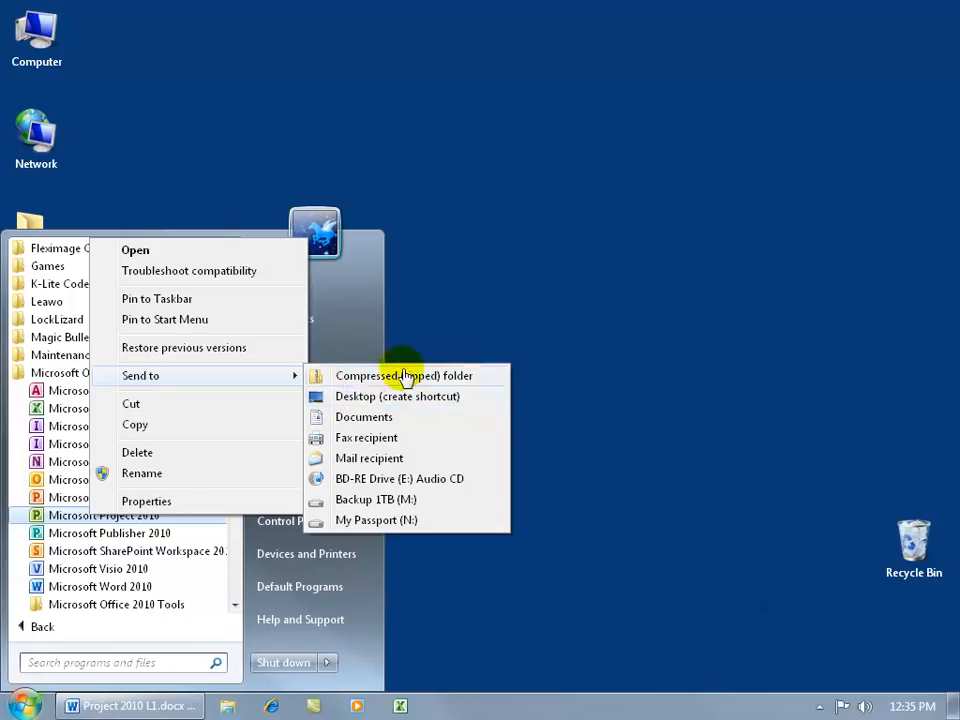
left_click(366, 398)
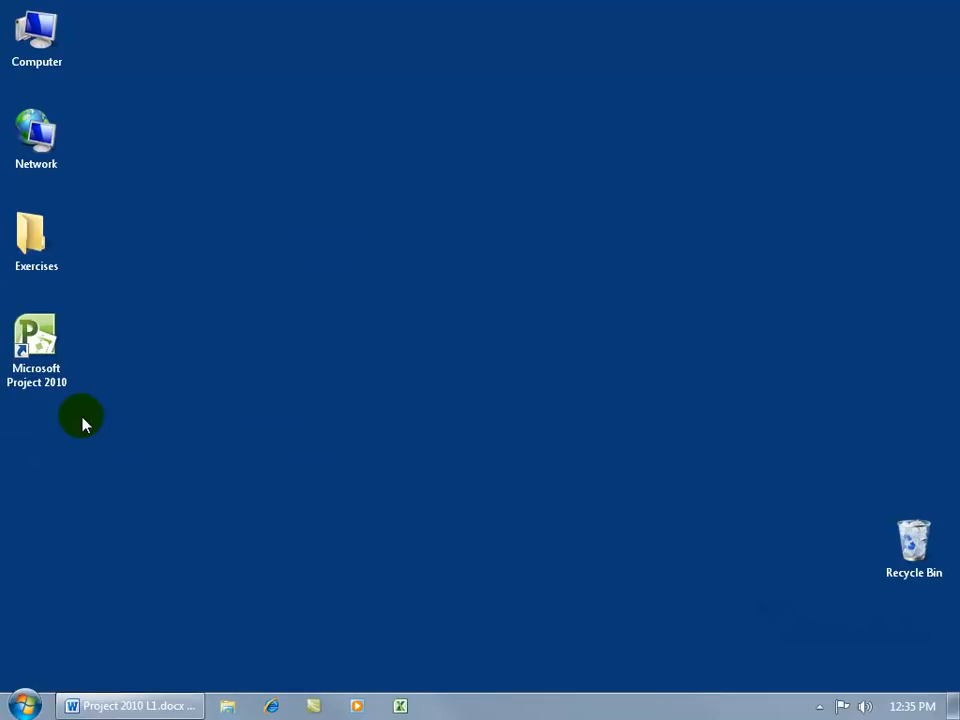
Step: Start Microsoft Project 2010 from its new desktop shortcut
left_click(40, 366)
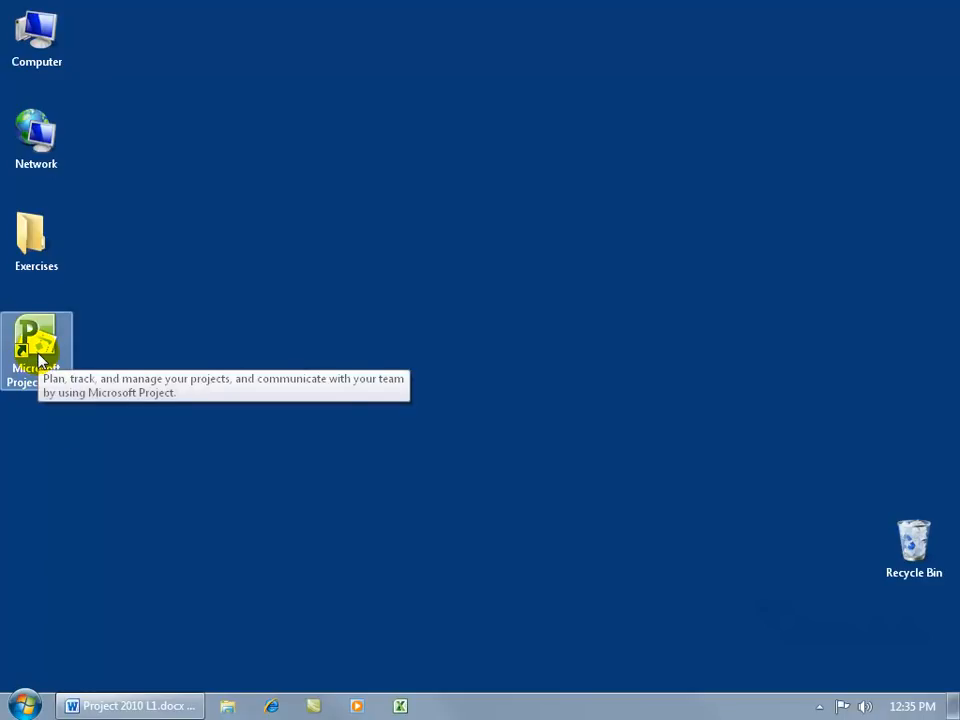
double_click(38, 354)
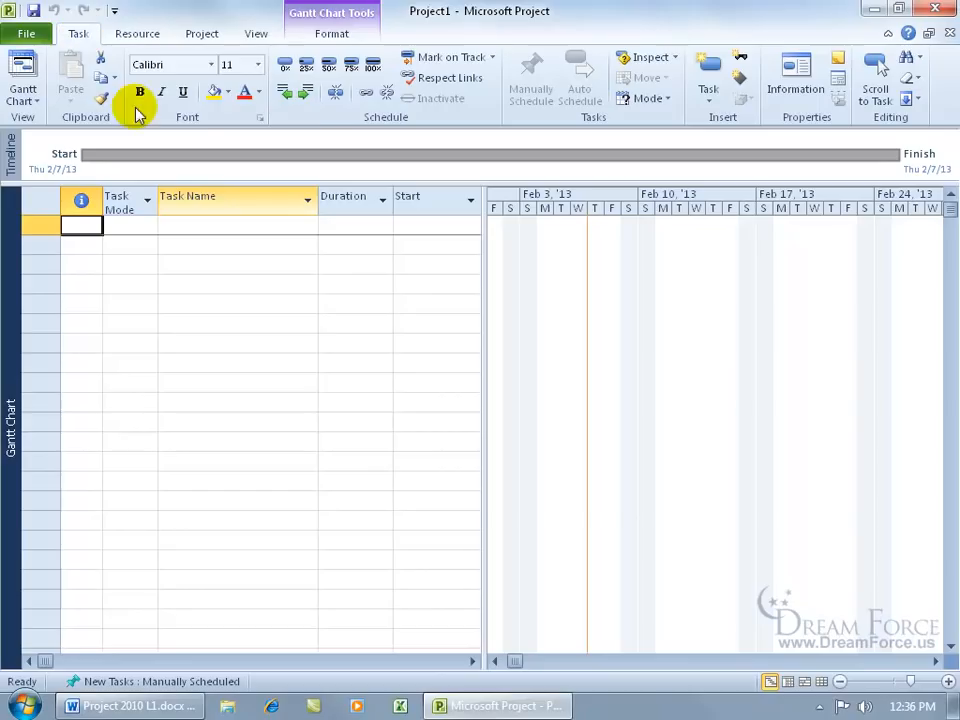
Step: Browse the Resource, Project, View, Format and Task ribbon tabs, then show the File tab's Recent page
left_click(153, 36)
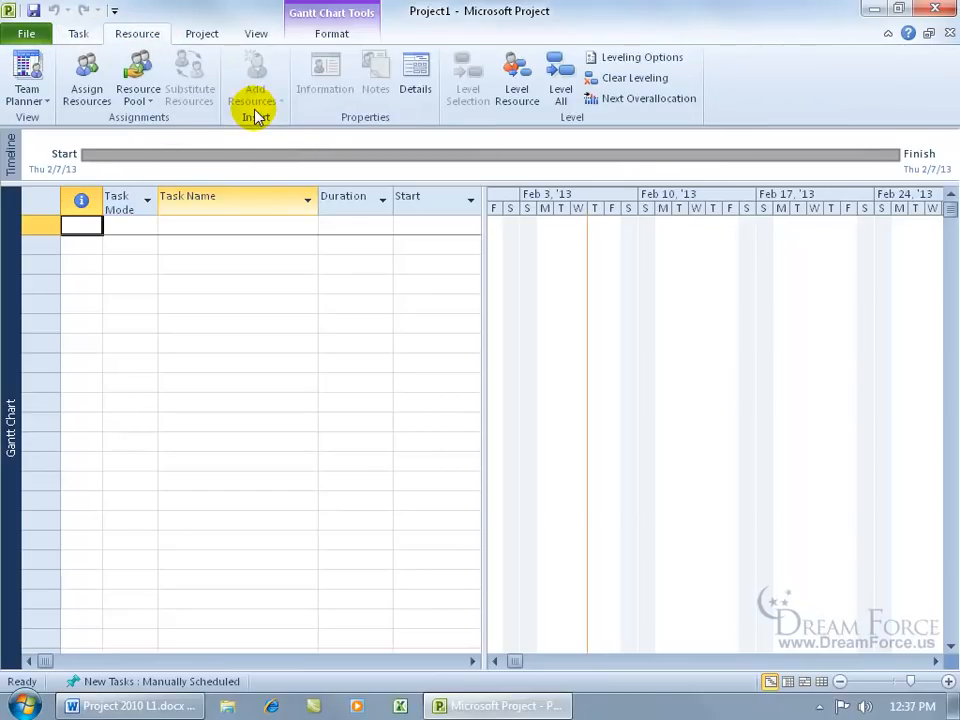
left_click(204, 38)
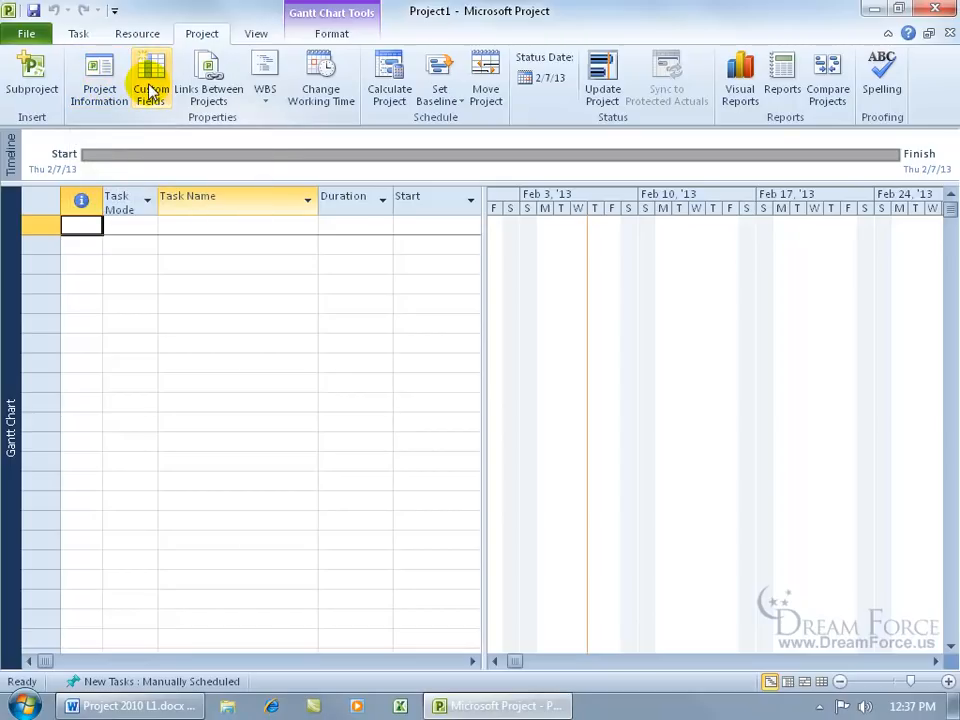
left_click(257, 36)
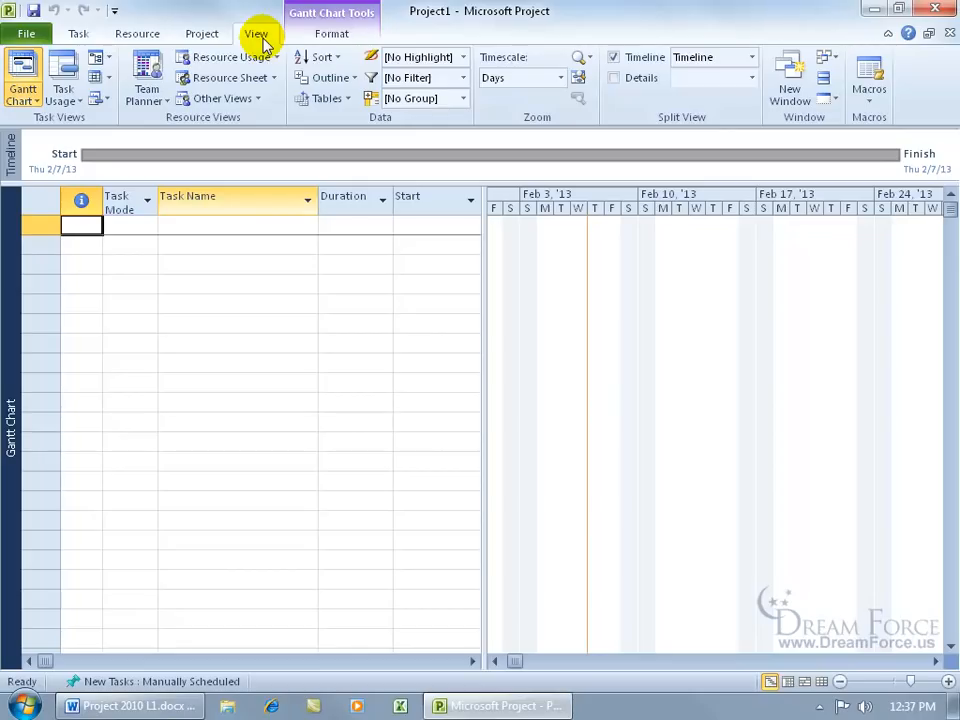
left_click(316, 36)
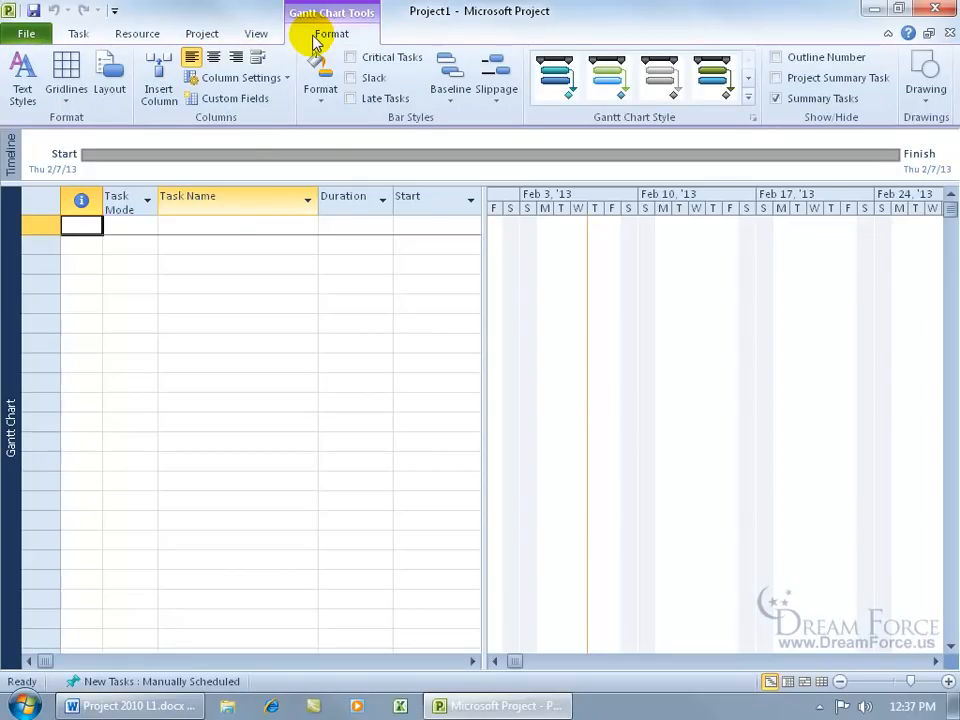
left_click(78, 34)
left_click(136, 34)
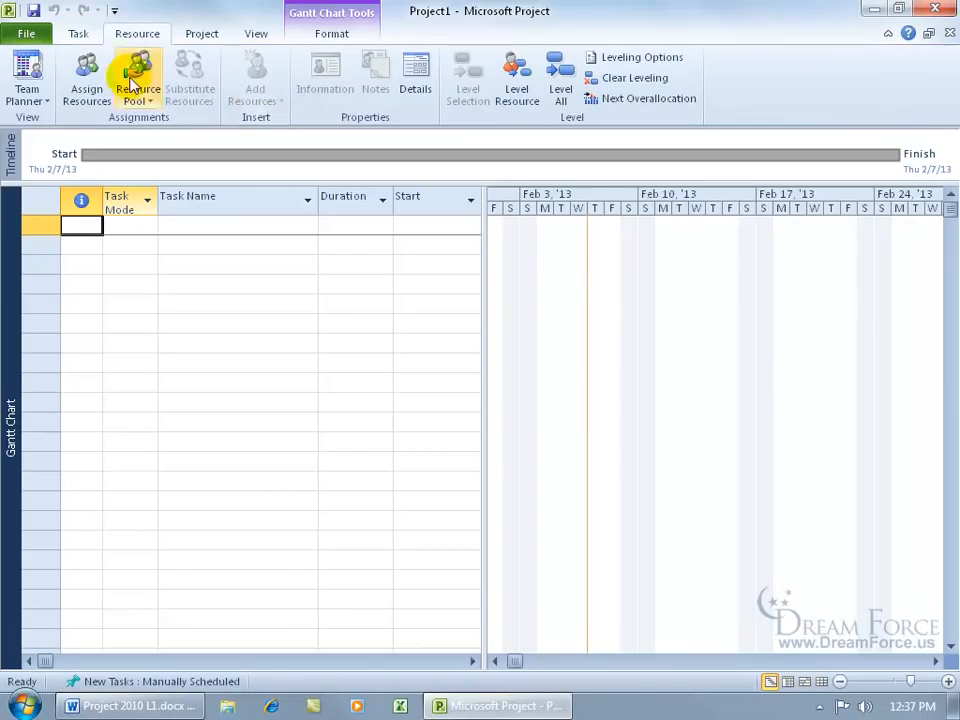
left_click(36, 34)
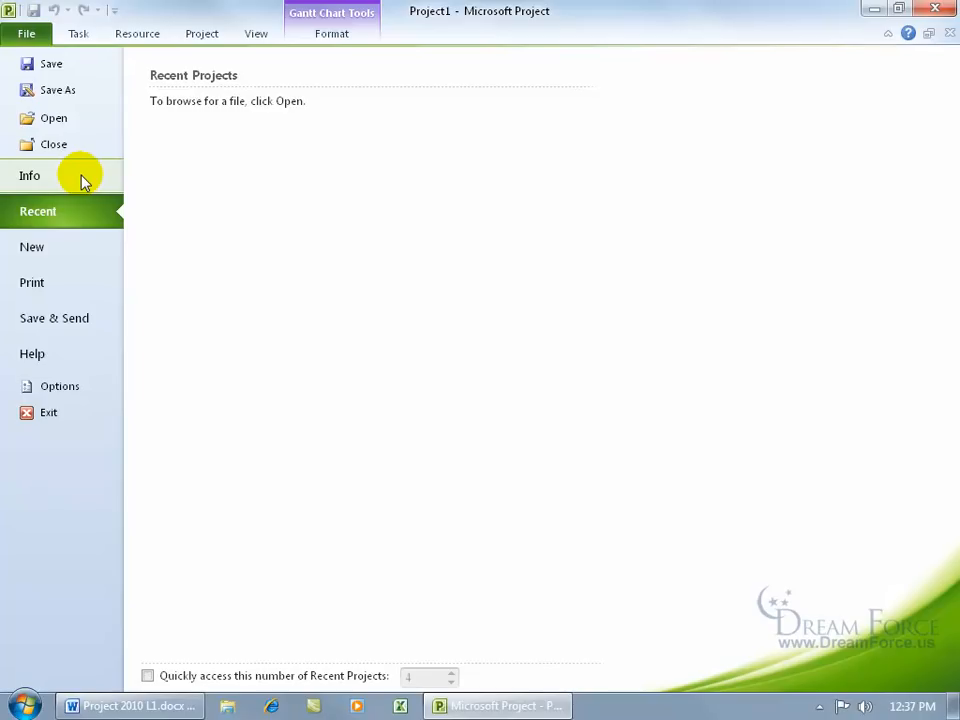
Step: Review the General page of Project Options, cancel it, and return to the Task tab
left_click(71, 383)
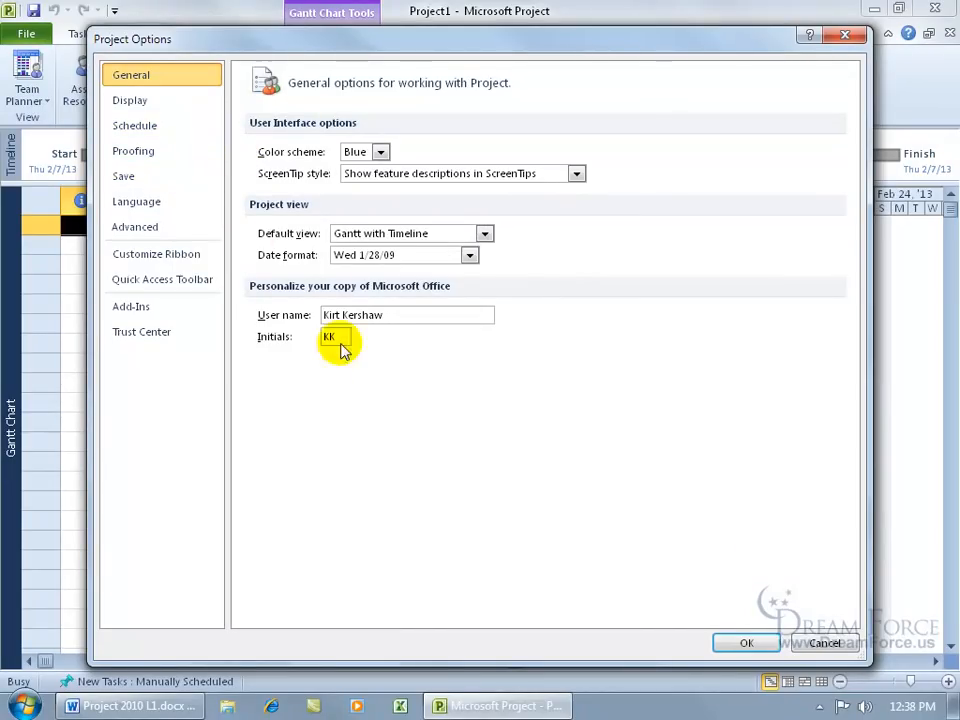
left_click(826, 643)
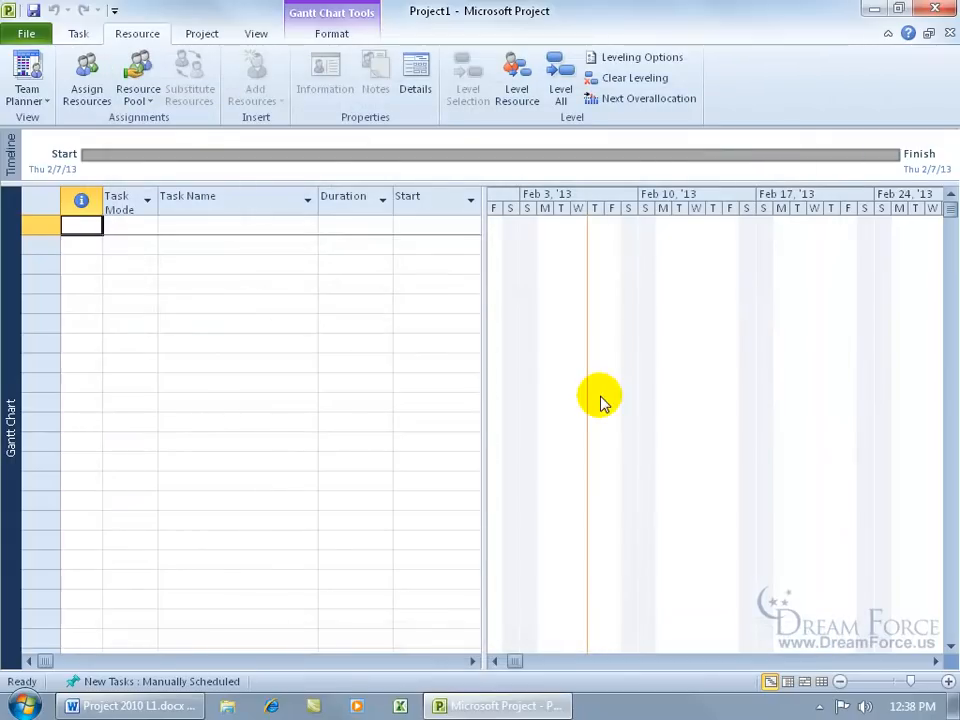
left_click(26, 35)
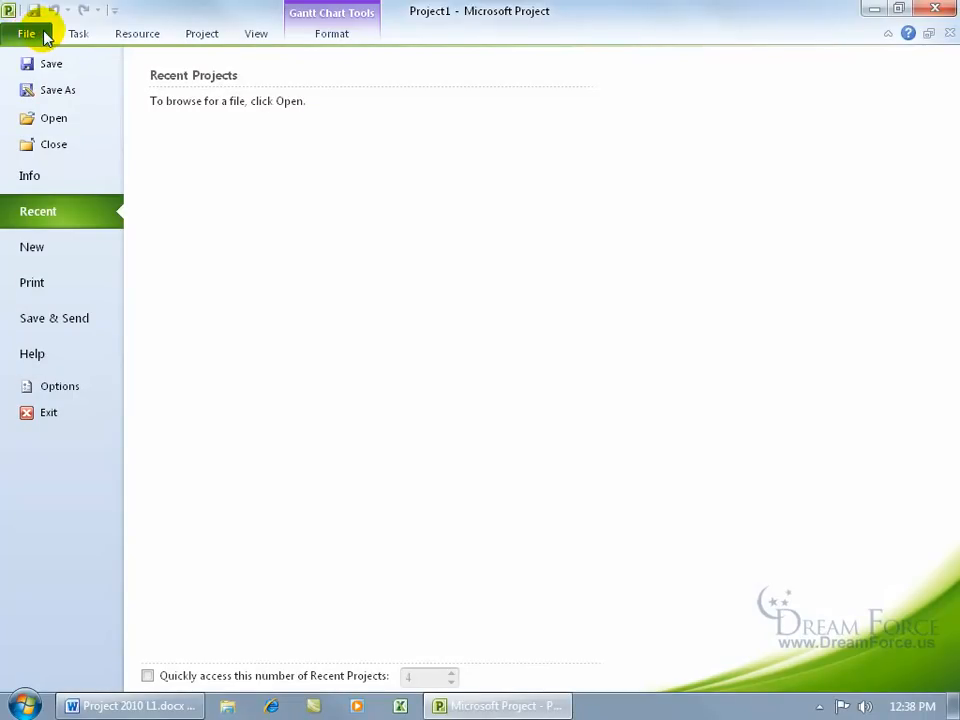
left_click(80, 34)
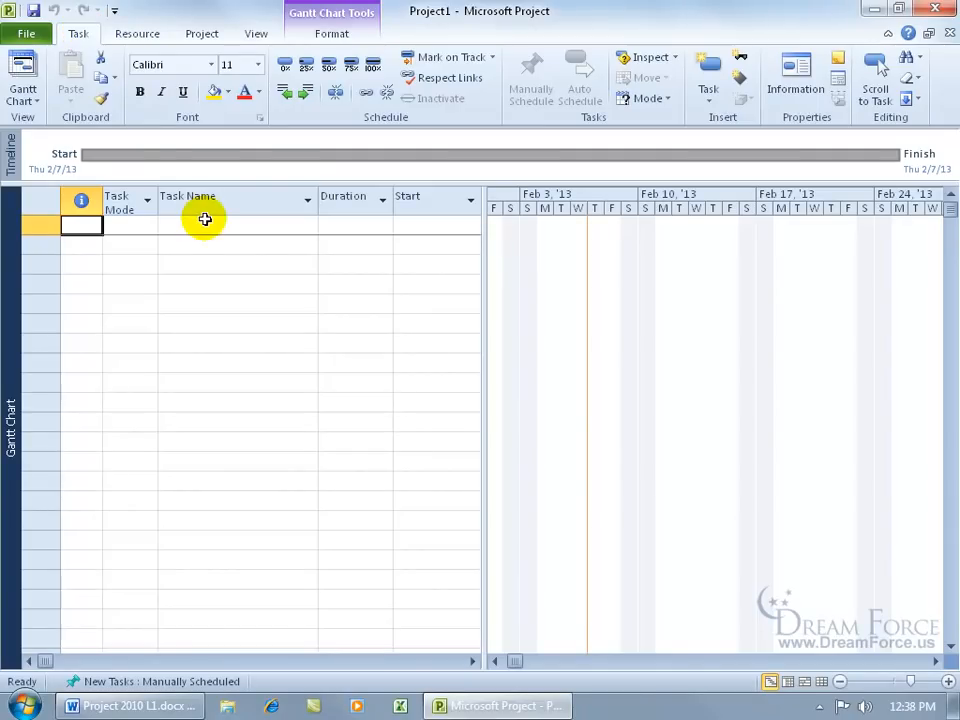
left_click(27, 35)
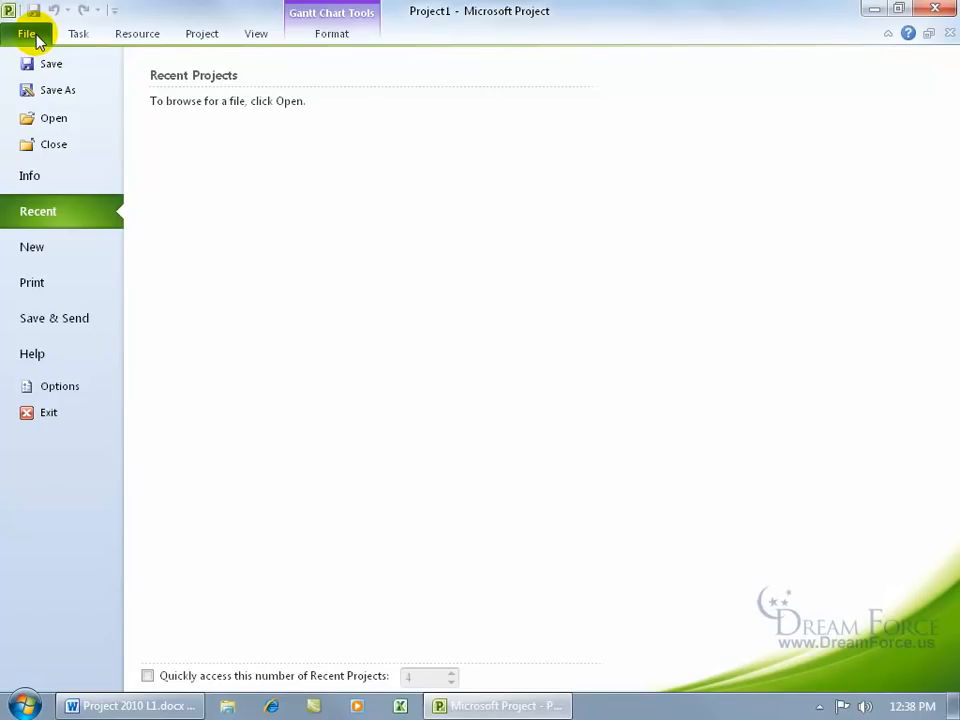
left_click(30, 35)
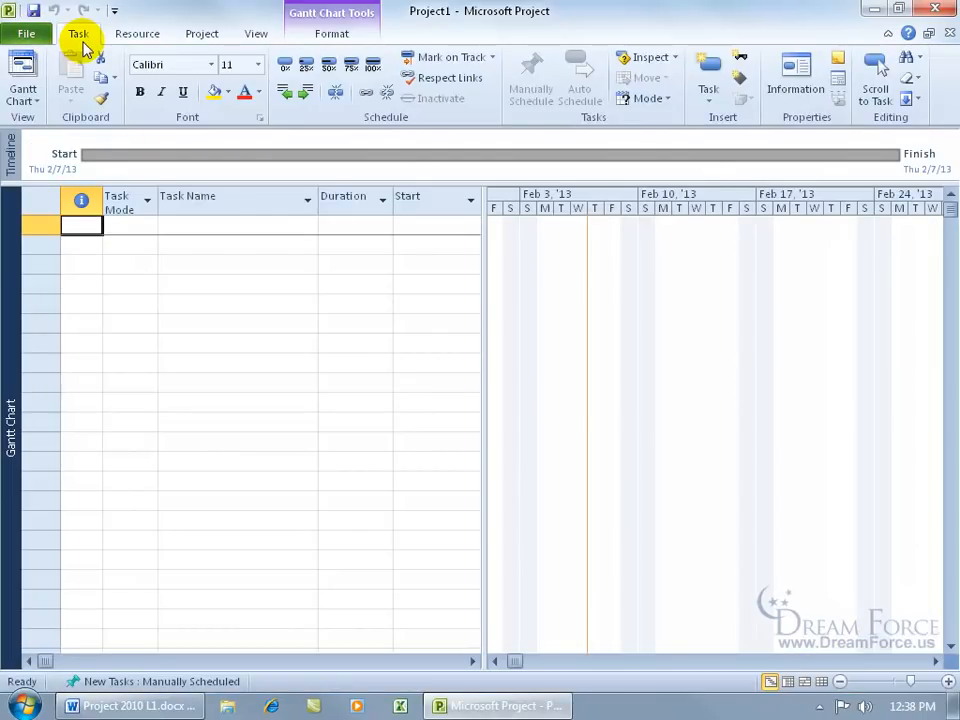
left_click(199, 38)
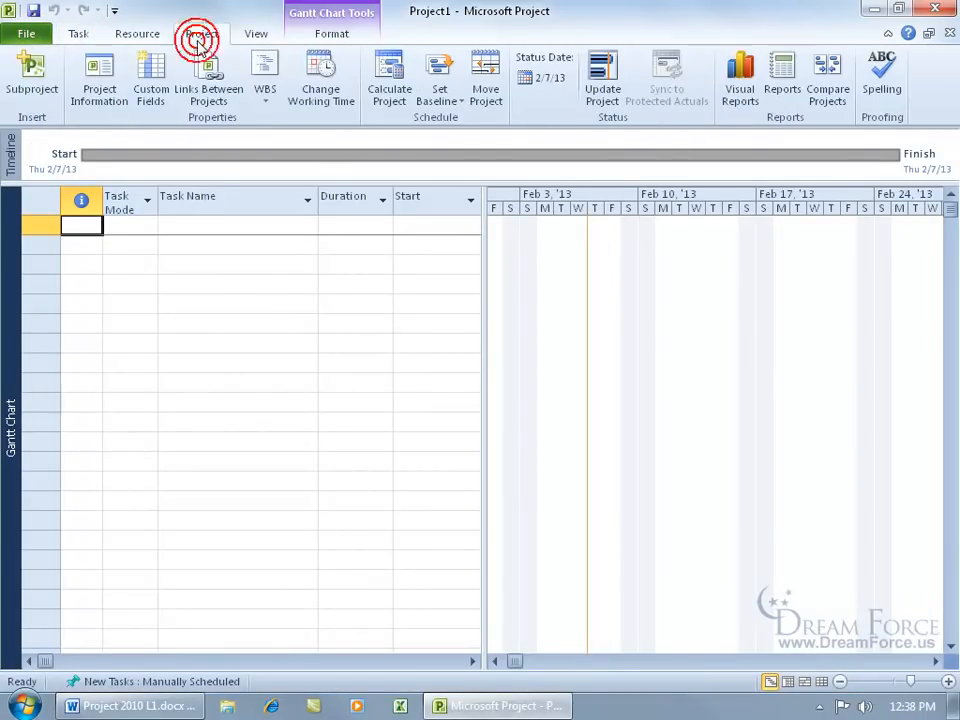
left_click(30, 36)
left_click(30, 36)
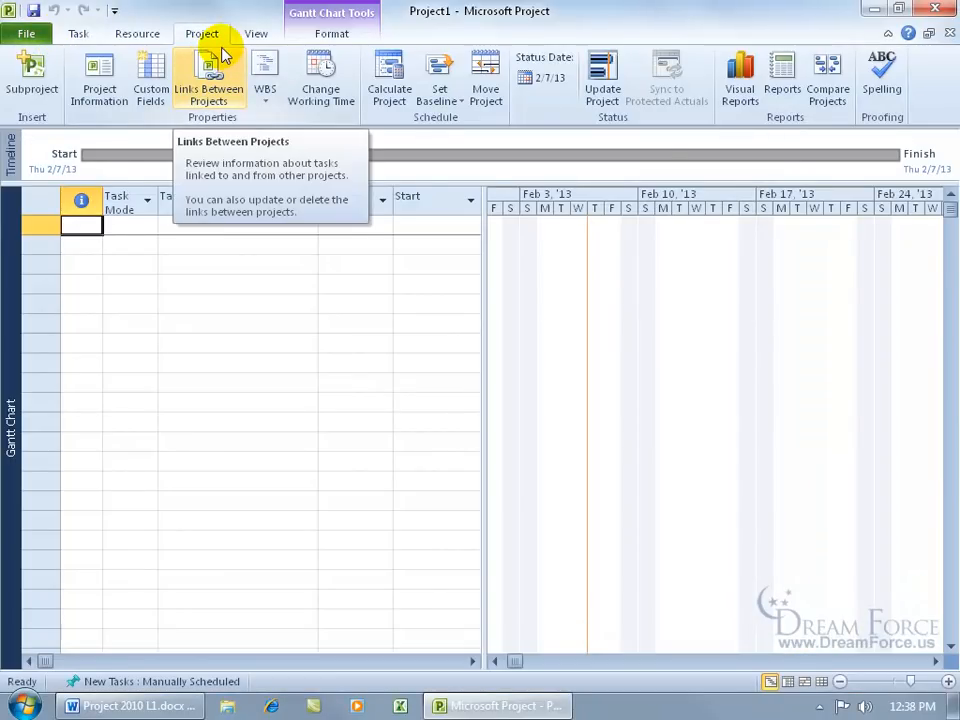
left_click(80, 36)
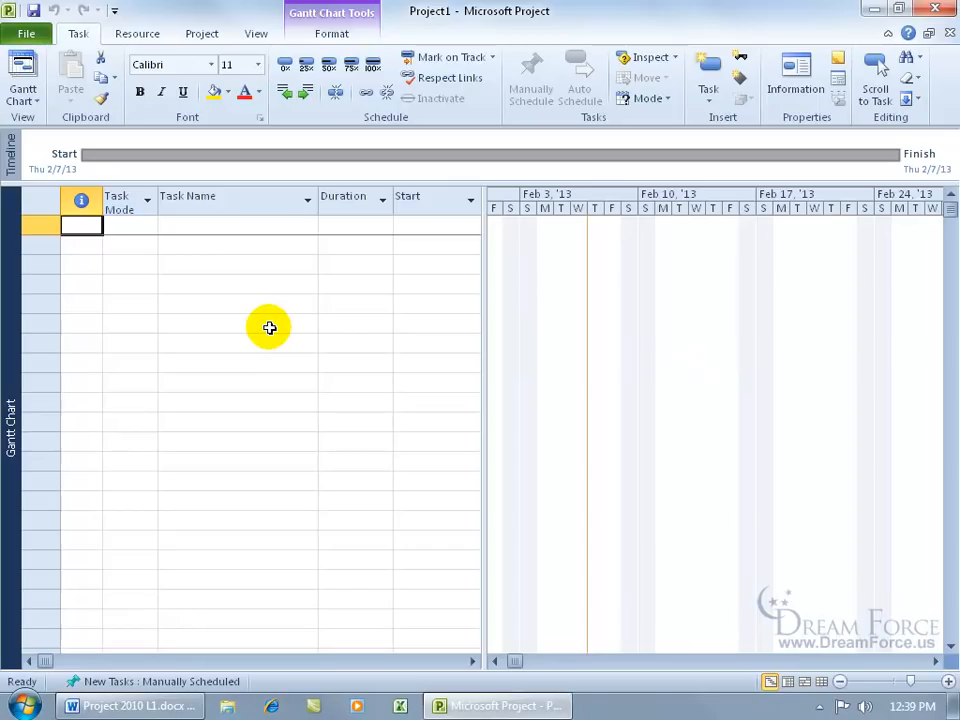
left_click(234, 224)
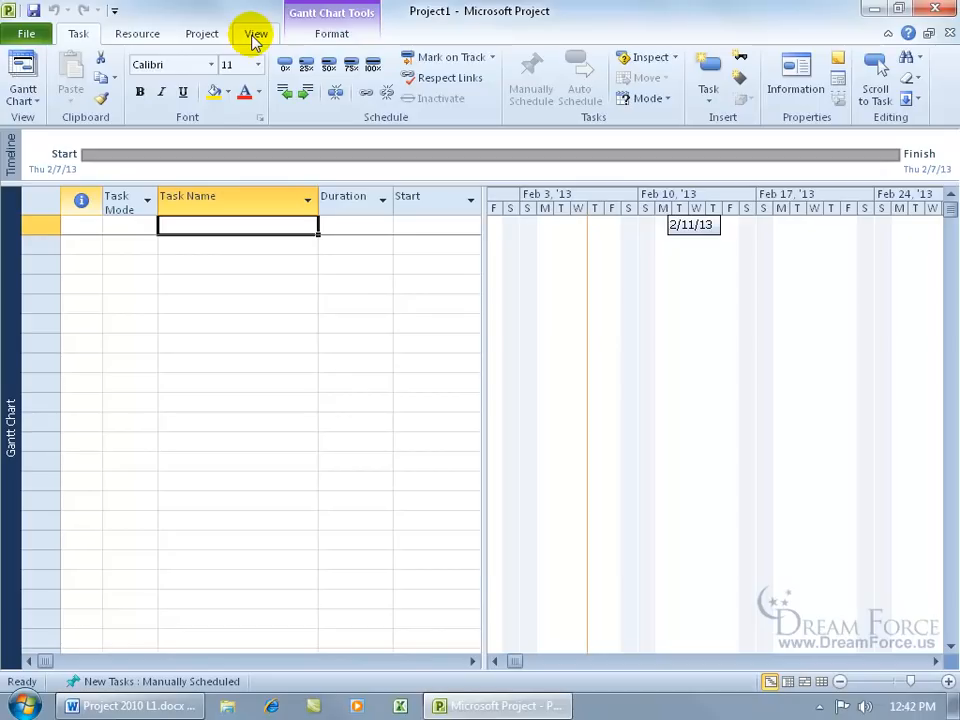
right_click(11, 437)
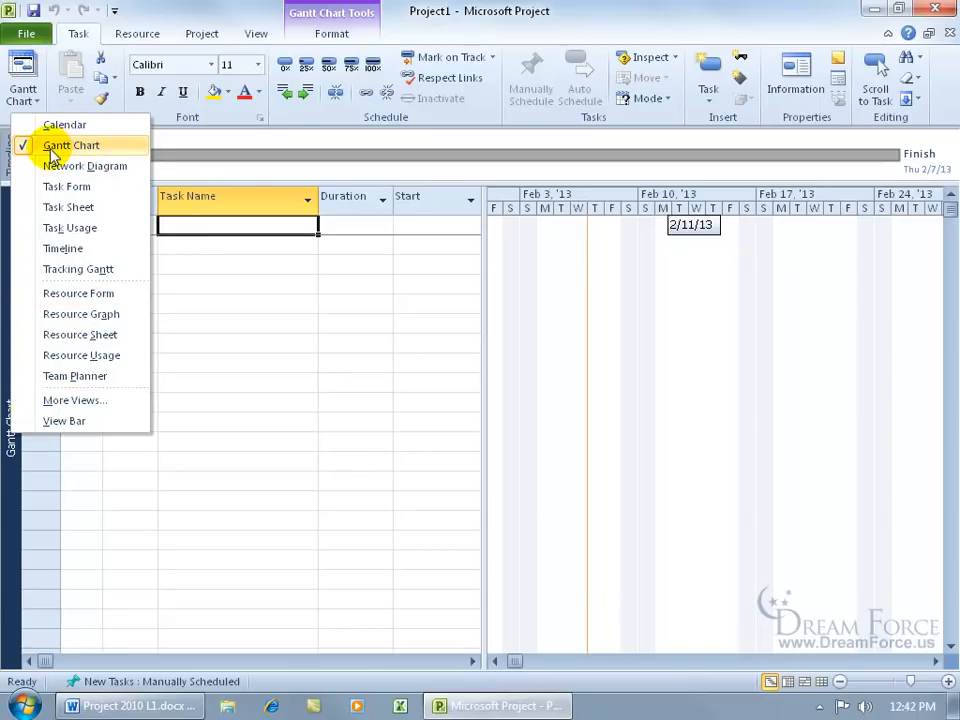
left_click(229, 314)
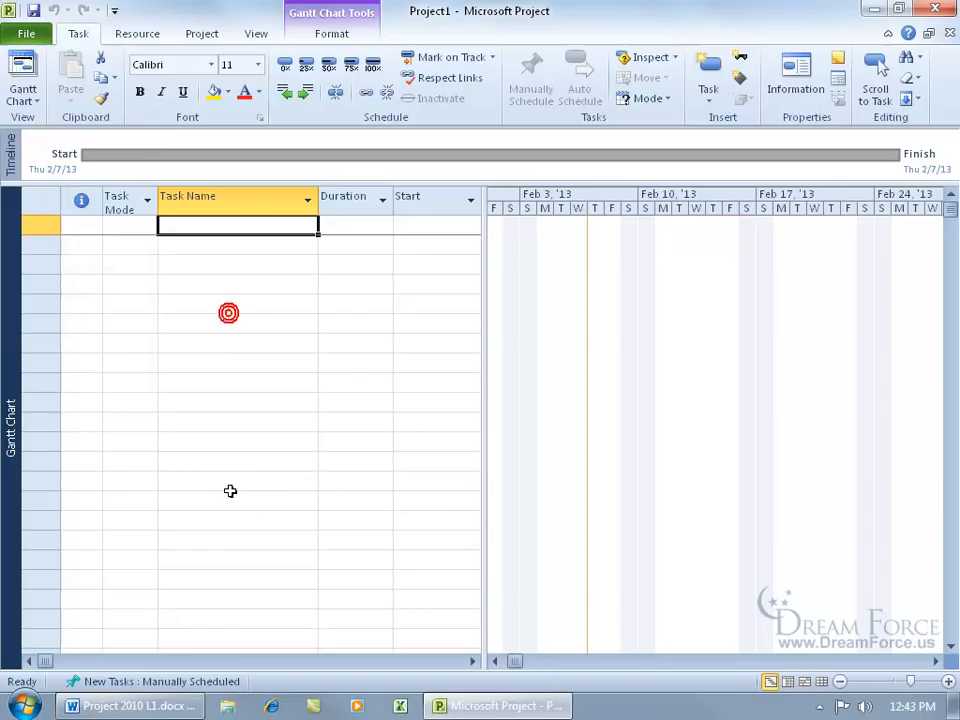
right_click(299, 681)
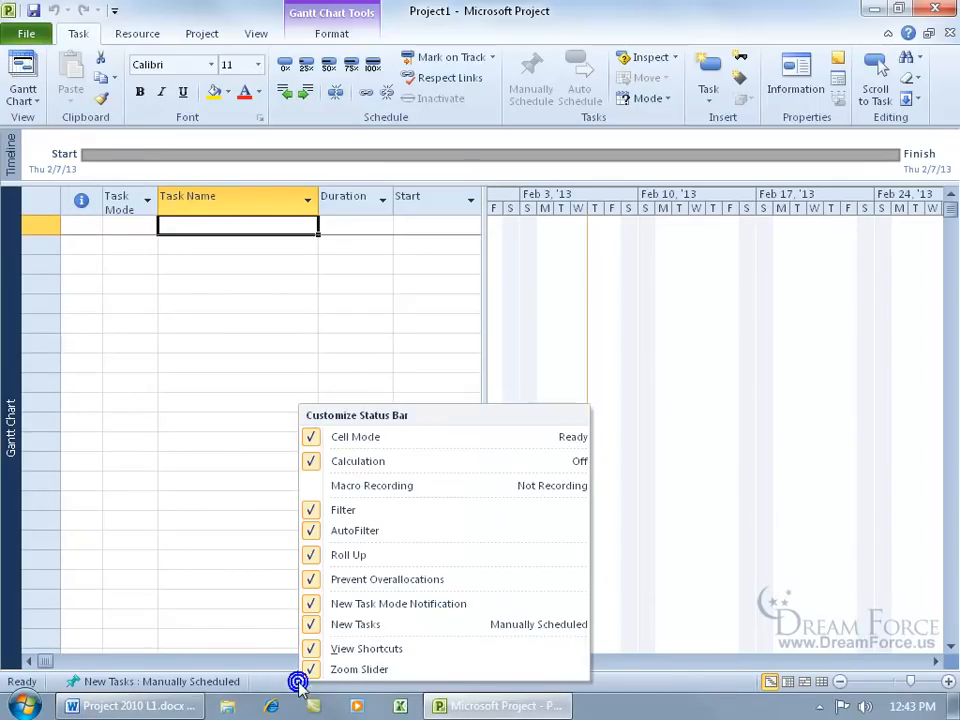
left_click(395, 688)
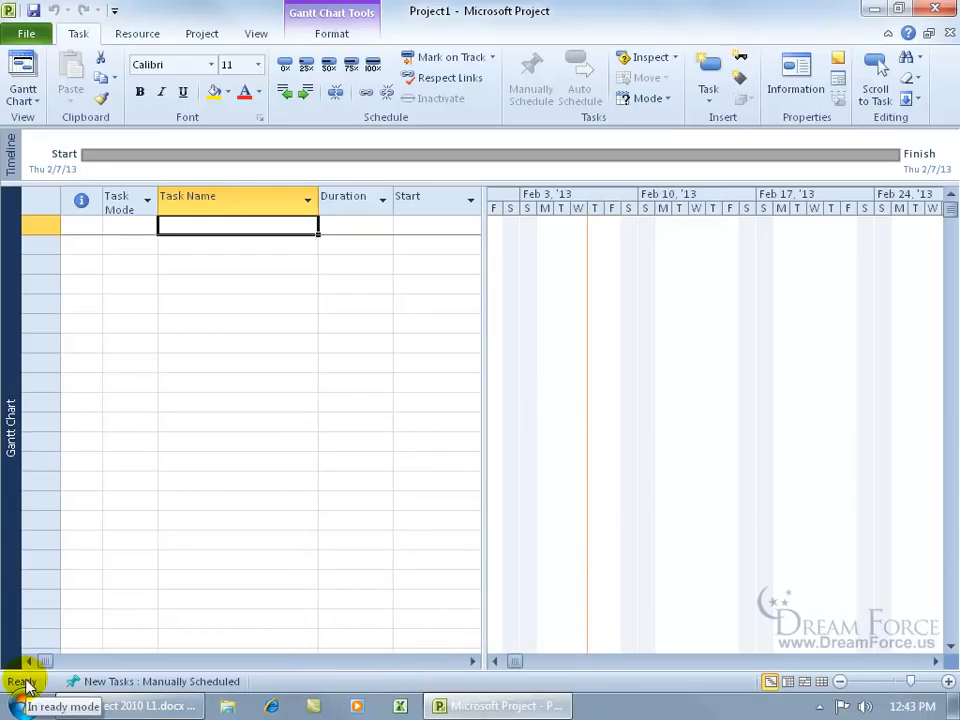
left_click(160, 686)
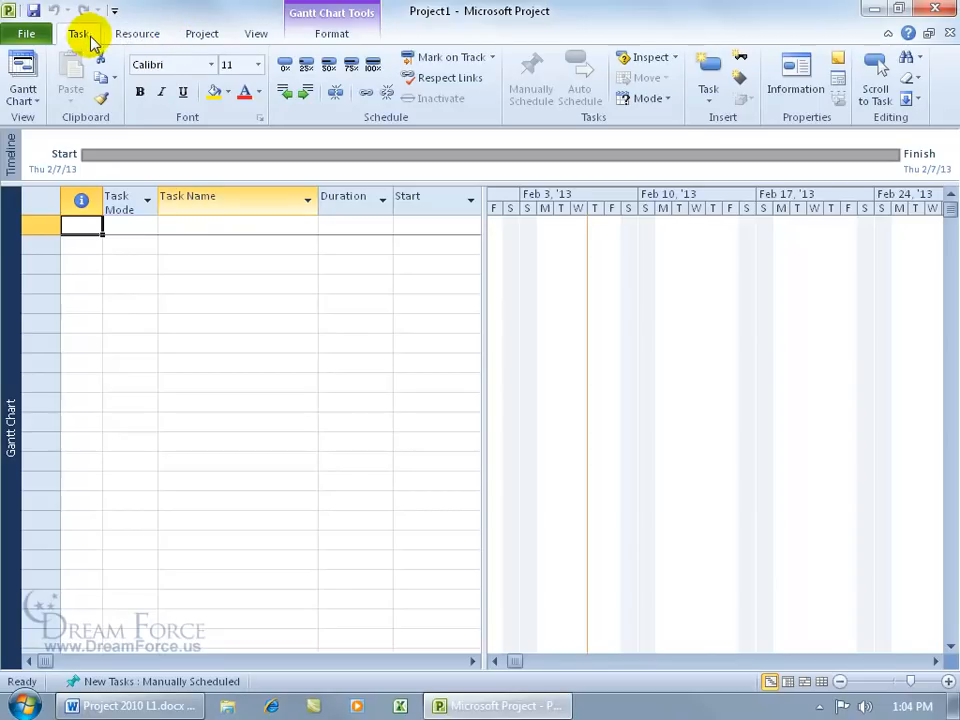
left_click(141, 34)
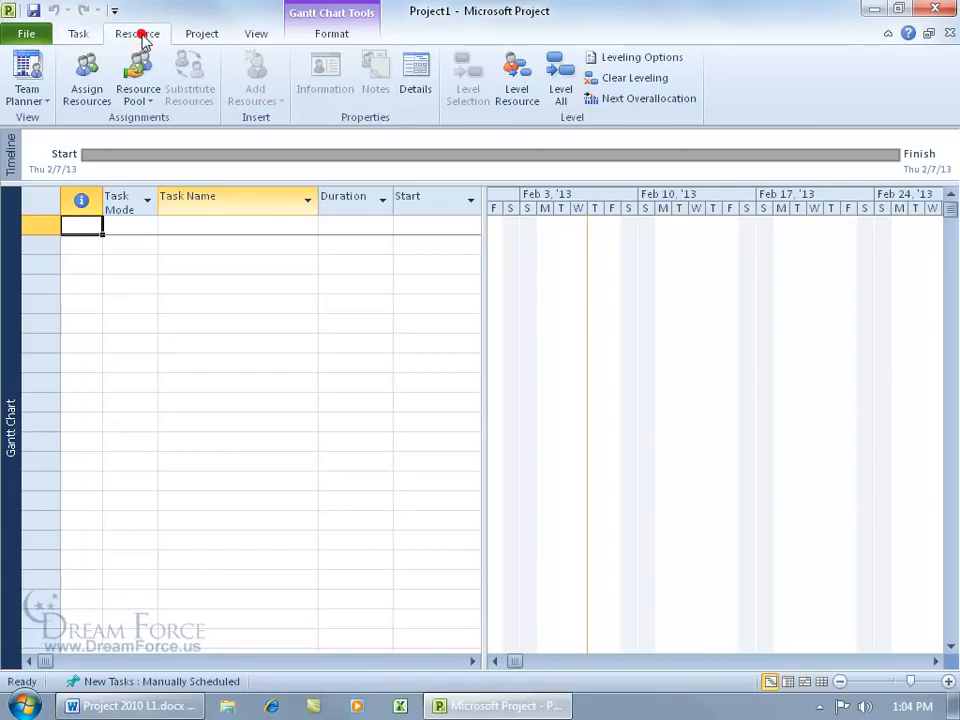
left_click(84, 34)
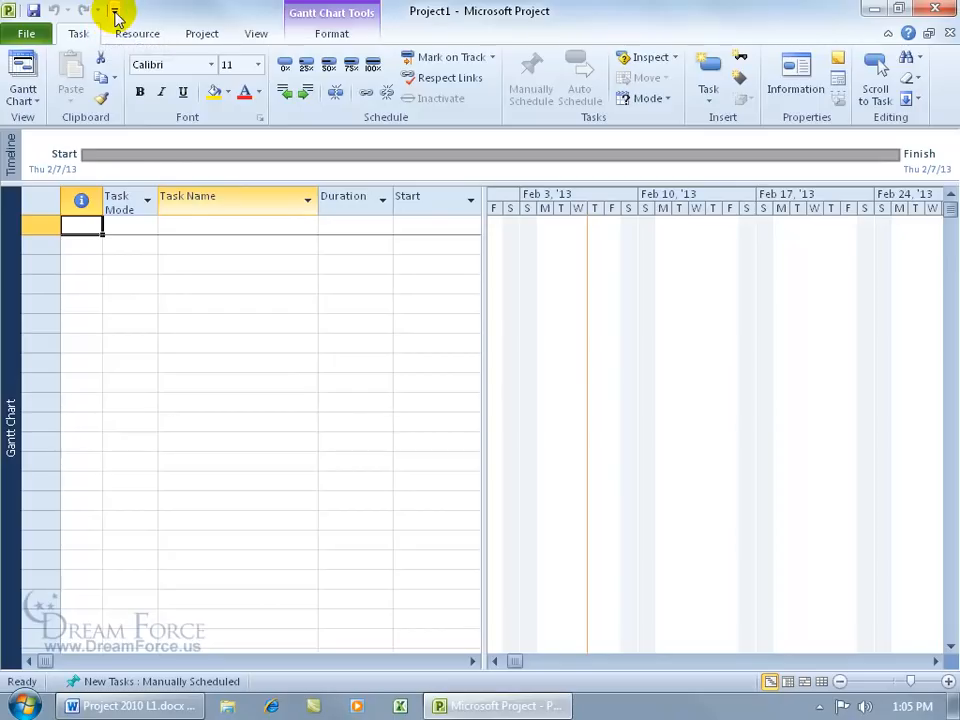
Step: Add Quick Print to the Quick Access Toolbar from its customize list
left_click(115, 12)
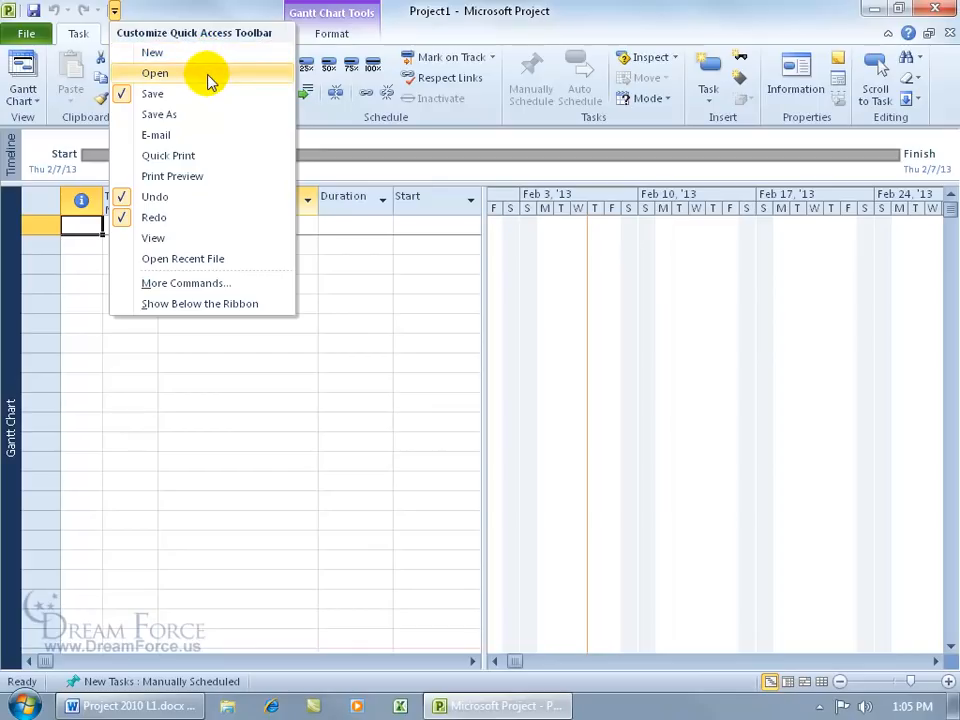
left_click(184, 158)
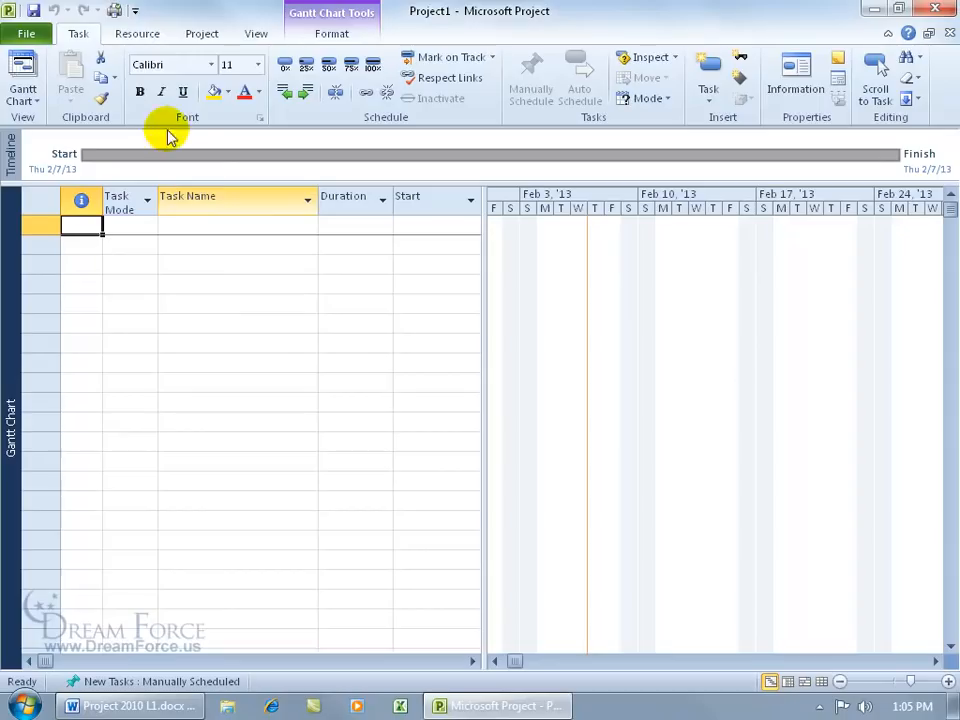
Step: Add Format Painter to the Quick Access Toolbar from the Popular Commands list
left_click(134, 12)
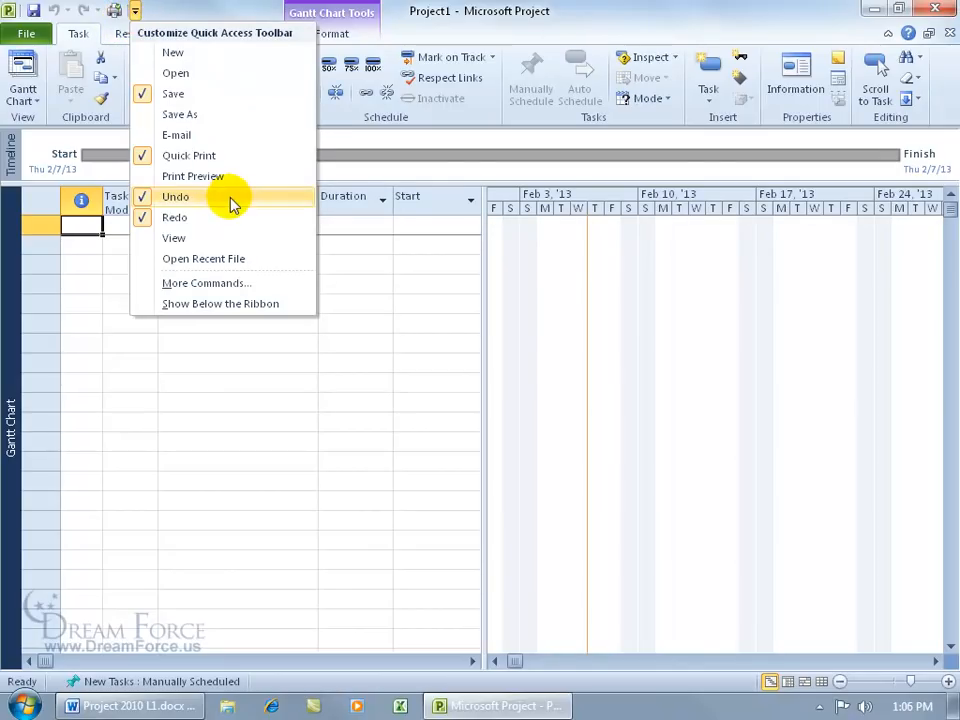
left_click(229, 287)
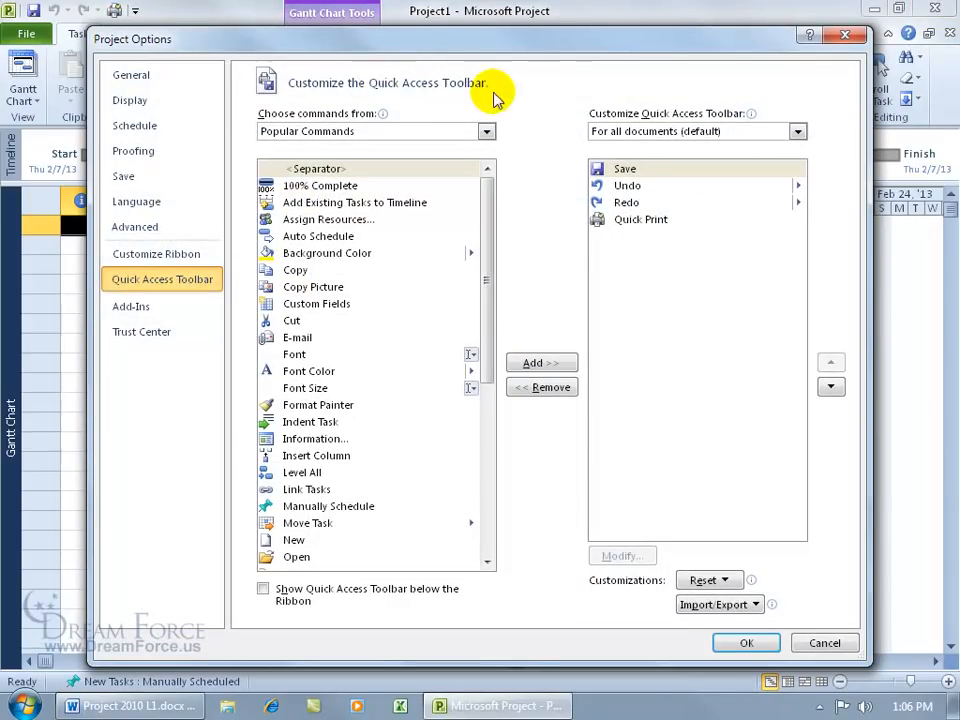
left_click(845, 36)
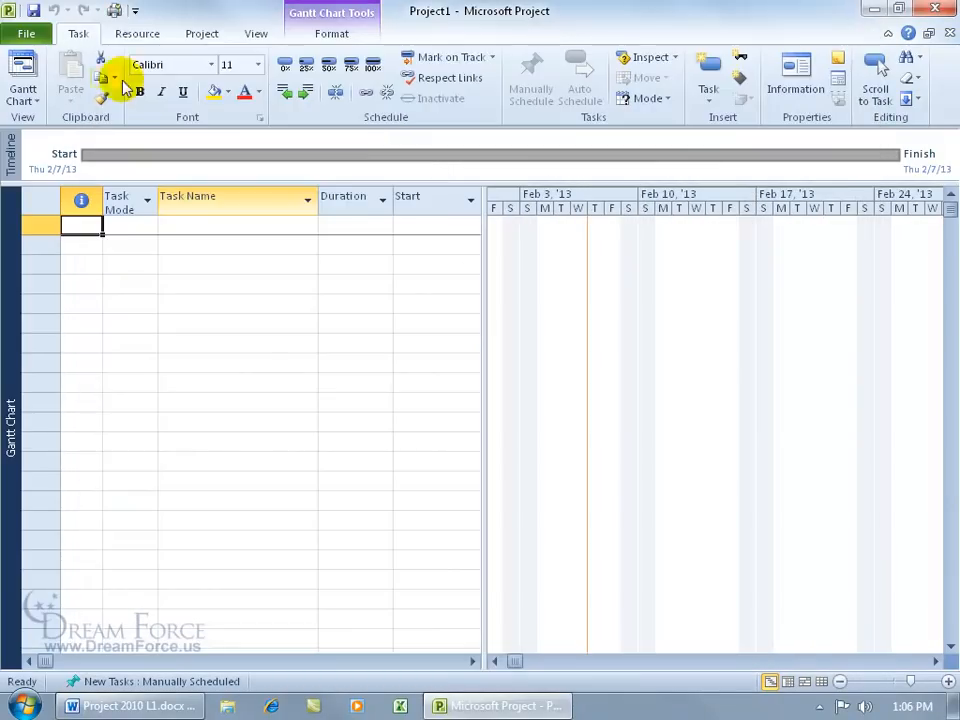
right_click(72, 14)
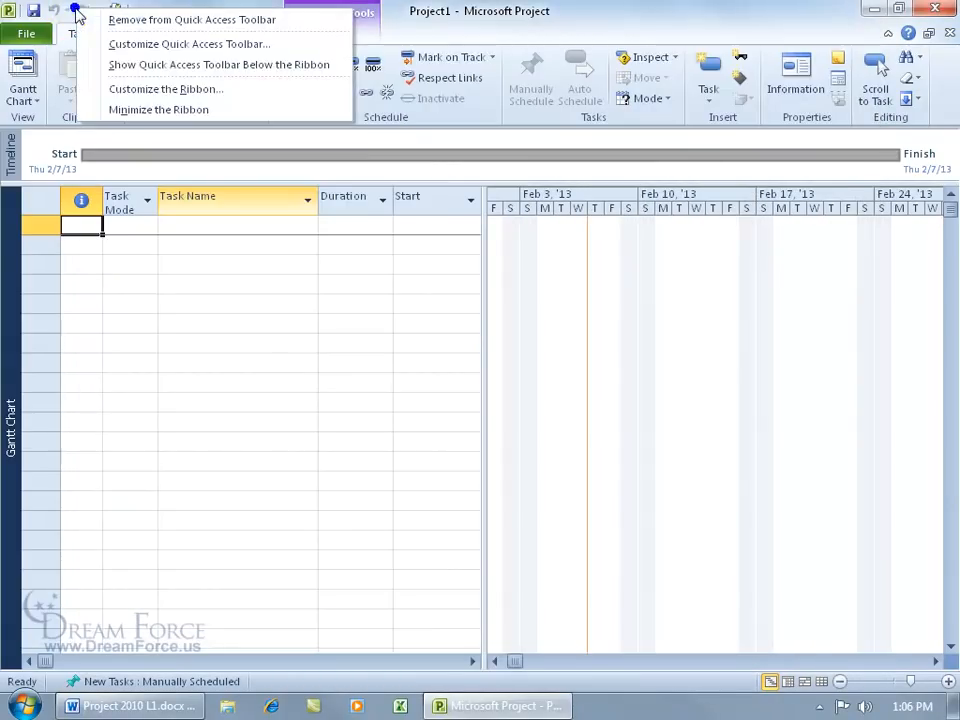
left_click(122, 45)
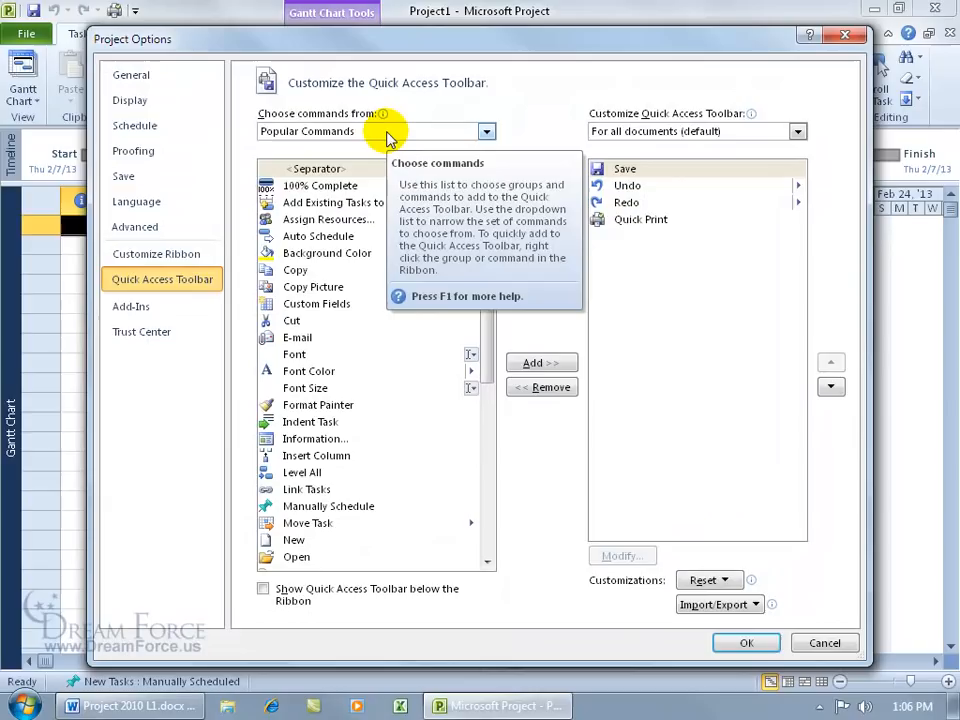
left_click_drag(485, 205, 491, 296)
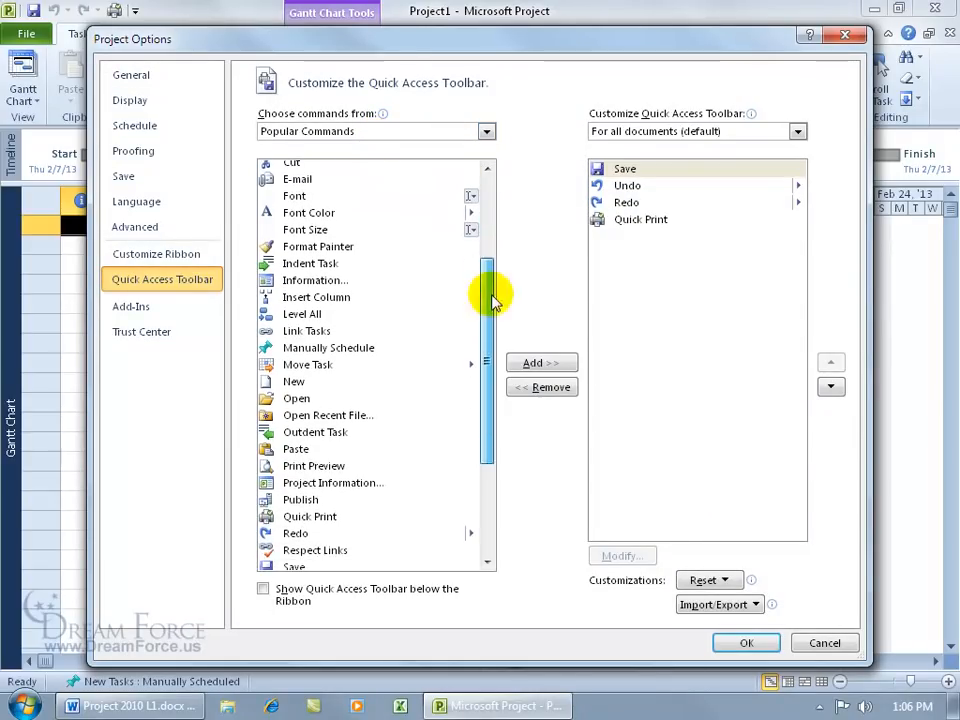
left_click(312, 231)
left_click(315, 248)
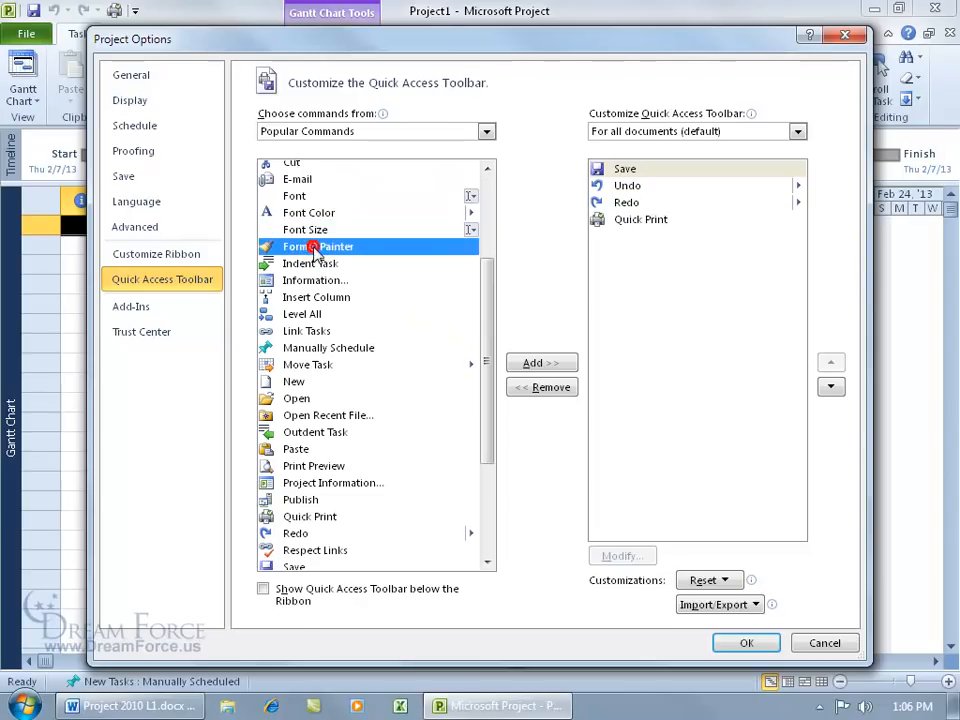
double_click(315, 250)
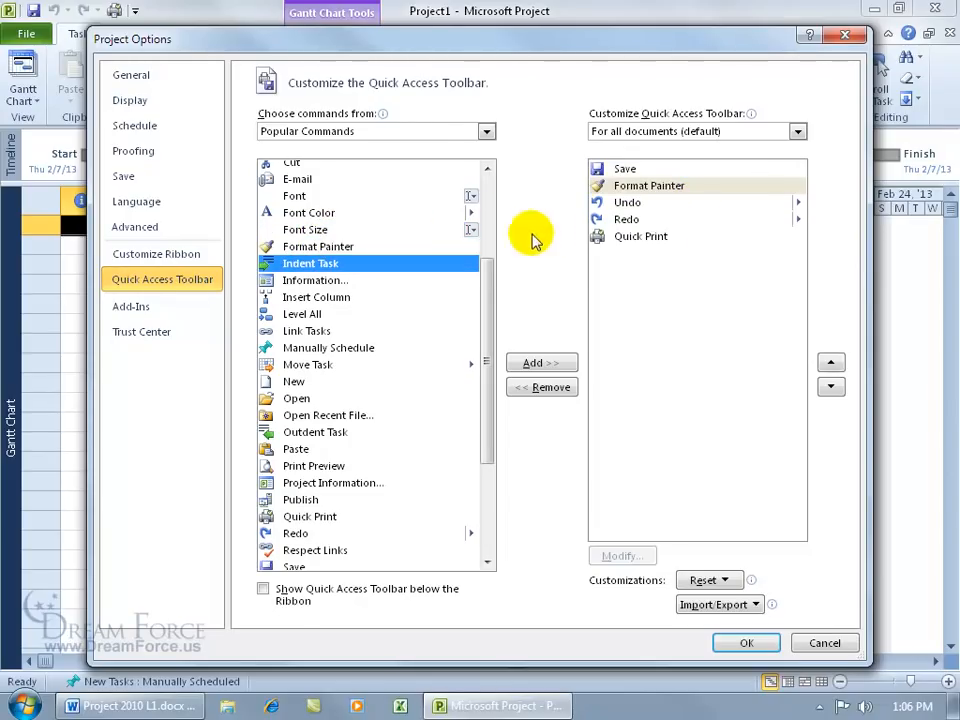
Step: Add Close and Copy from All Commands and confirm the toolbar changes
left_click(487, 131)
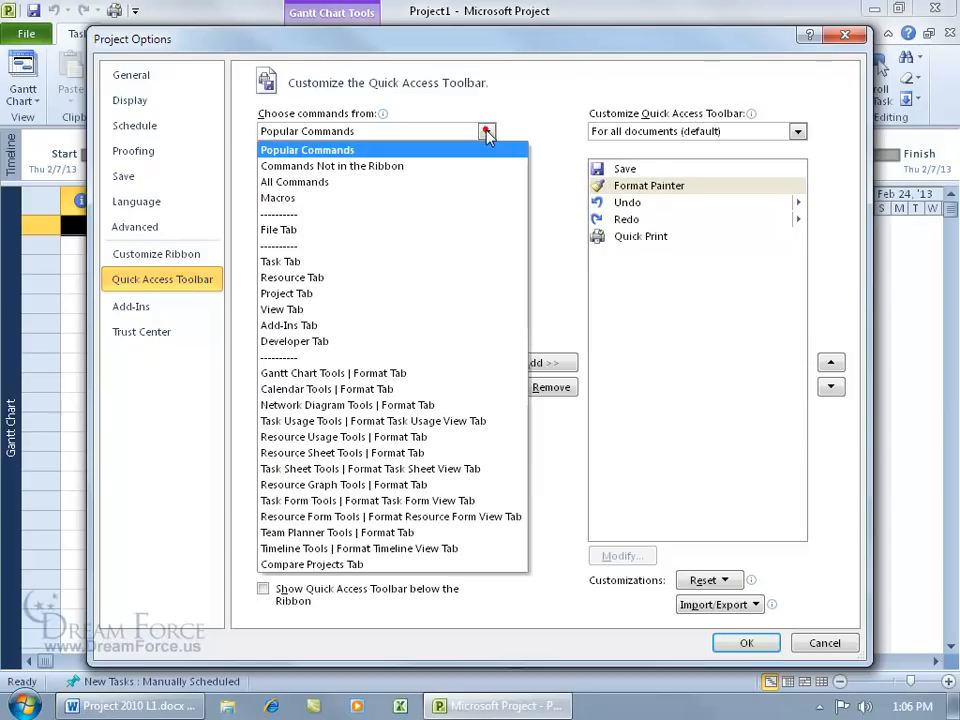
left_click(453, 184)
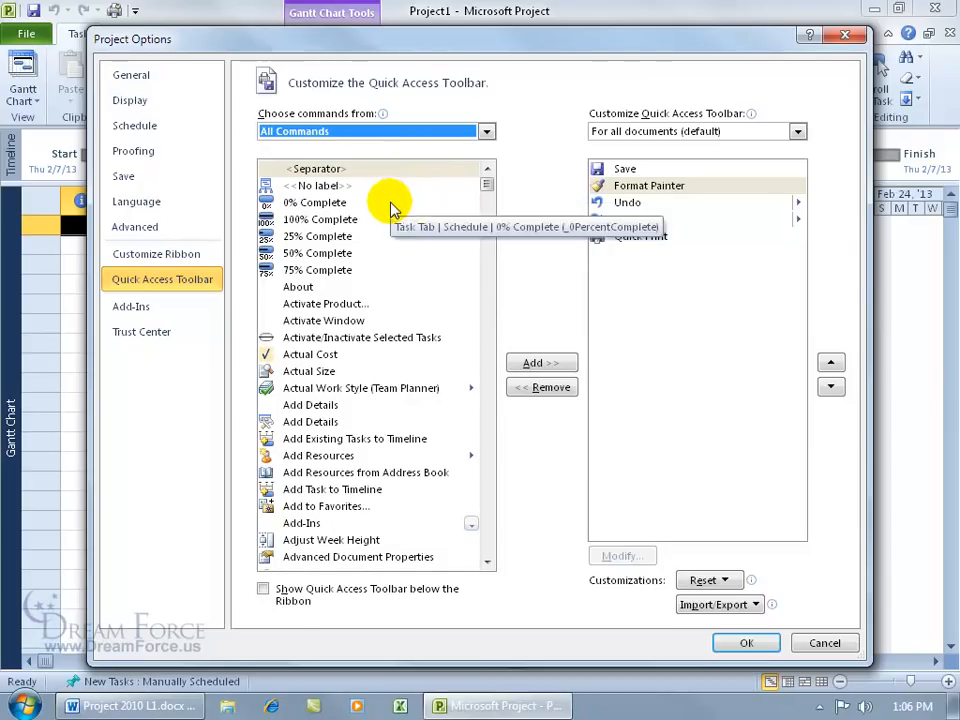
left_click_drag(487, 185, 490, 232)
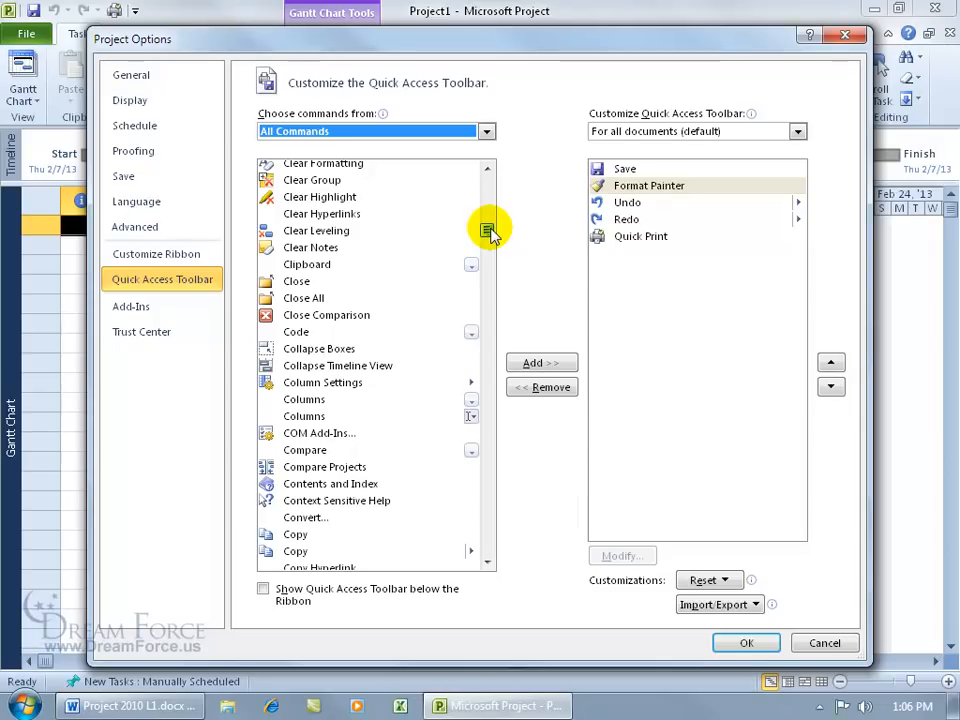
left_click(293, 283)
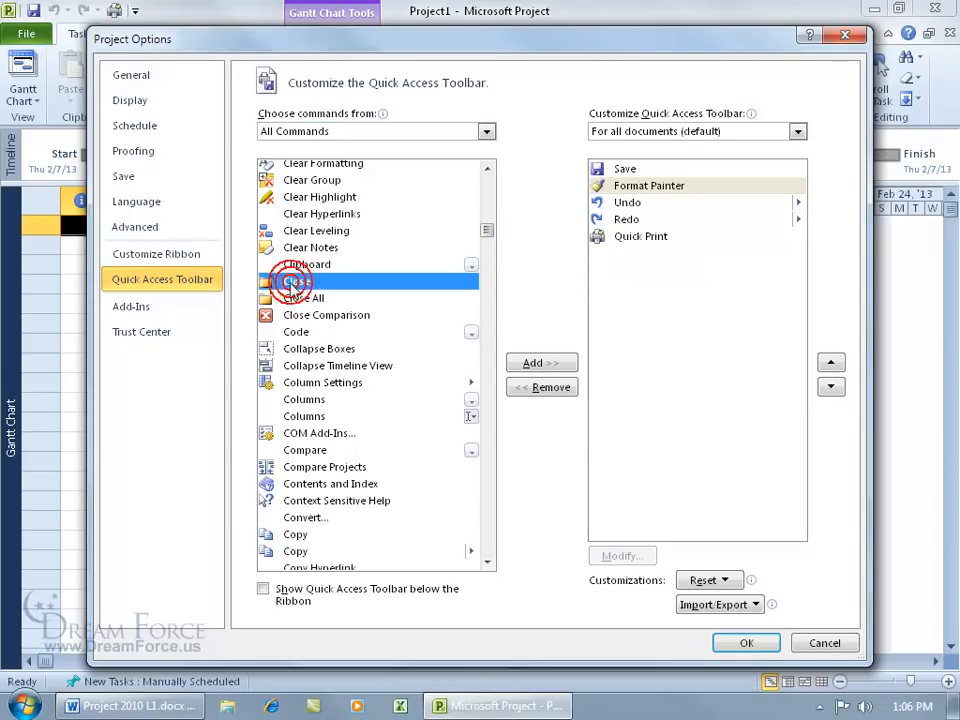
double_click(293, 283)
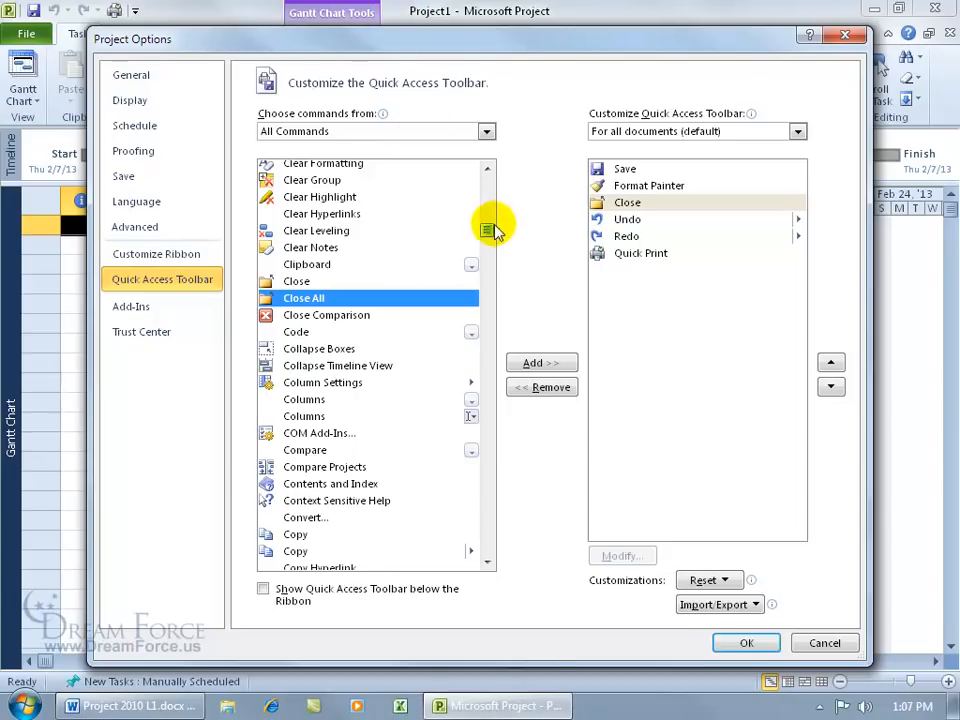
left_click_drag(491, 231, 491, 235)
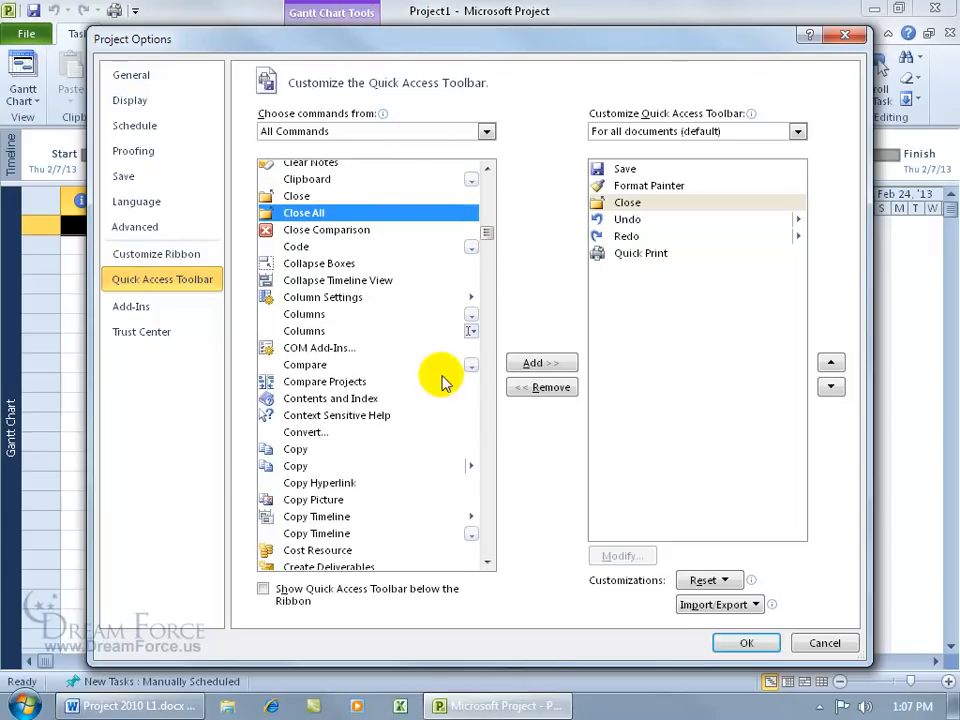
double_click(300, 463)
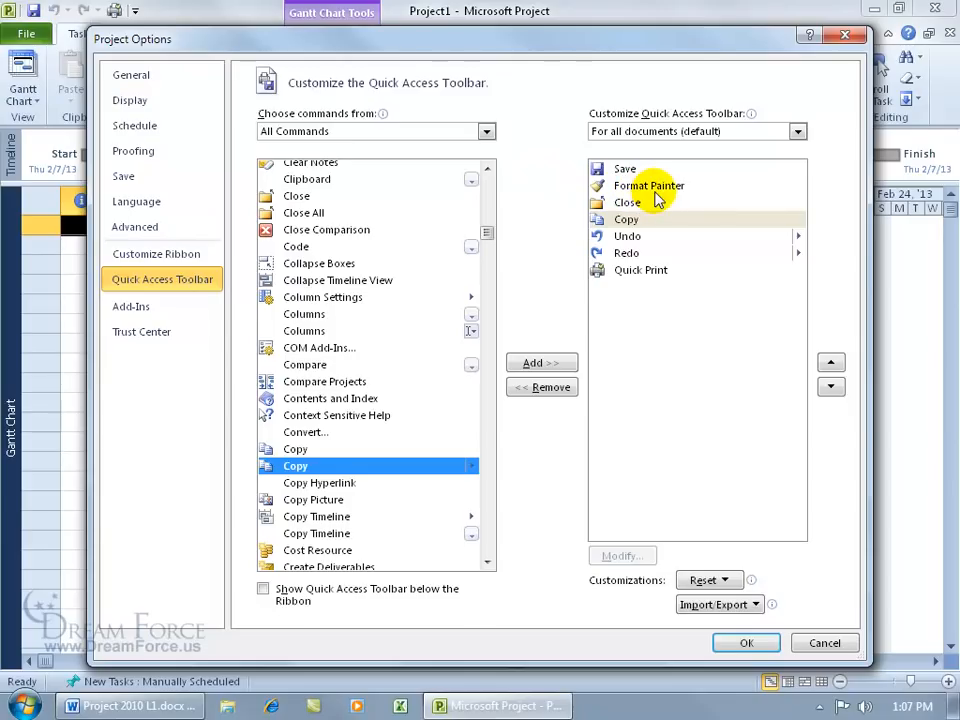
left_click(745, 641)
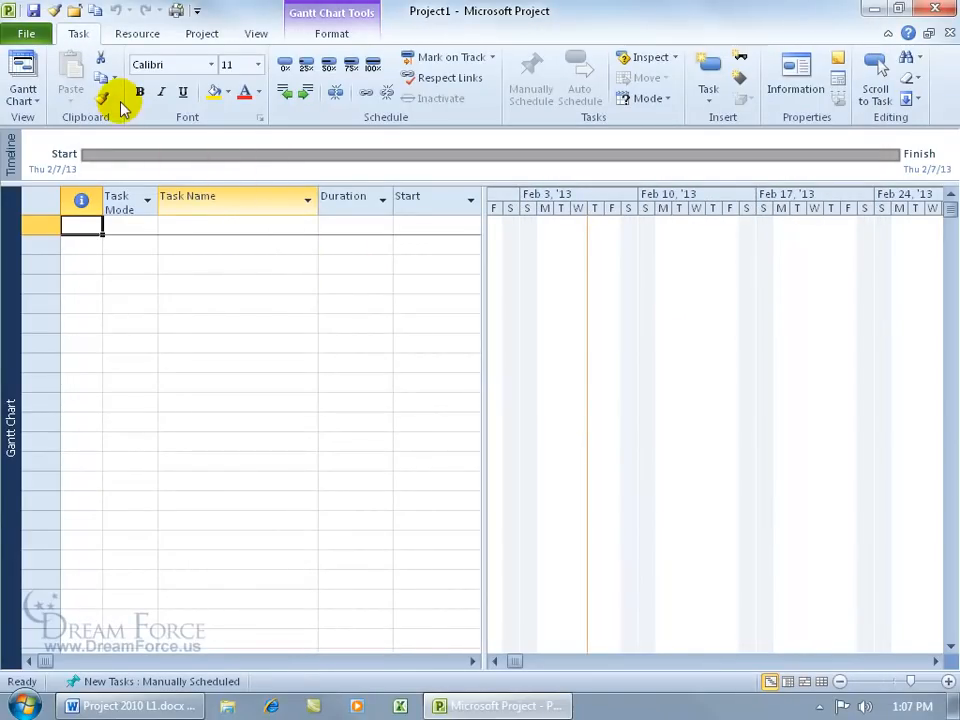
Step: Move Format Painter two places down so it follows Close and Copy on the toolbar
right_click(129, 13)
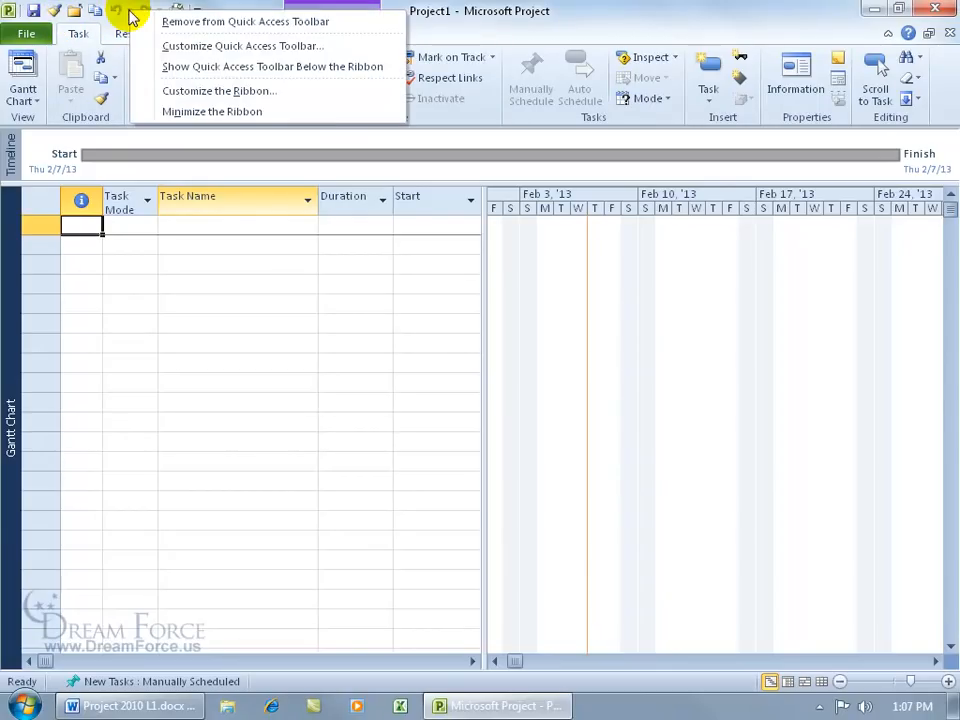
left_click(192, 52)
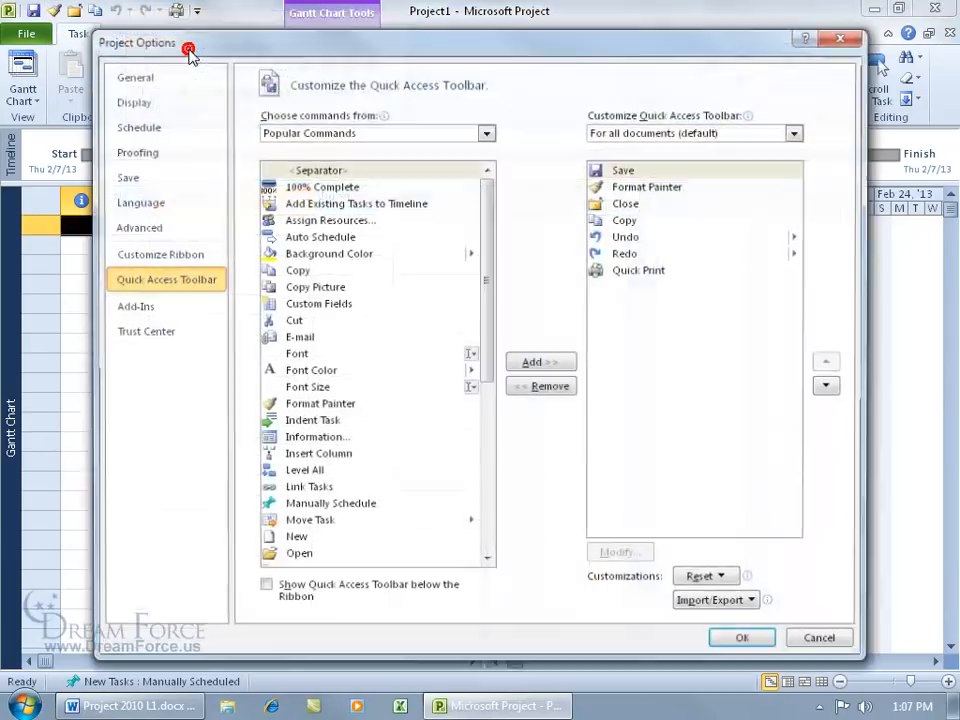
left_click(637, 188)
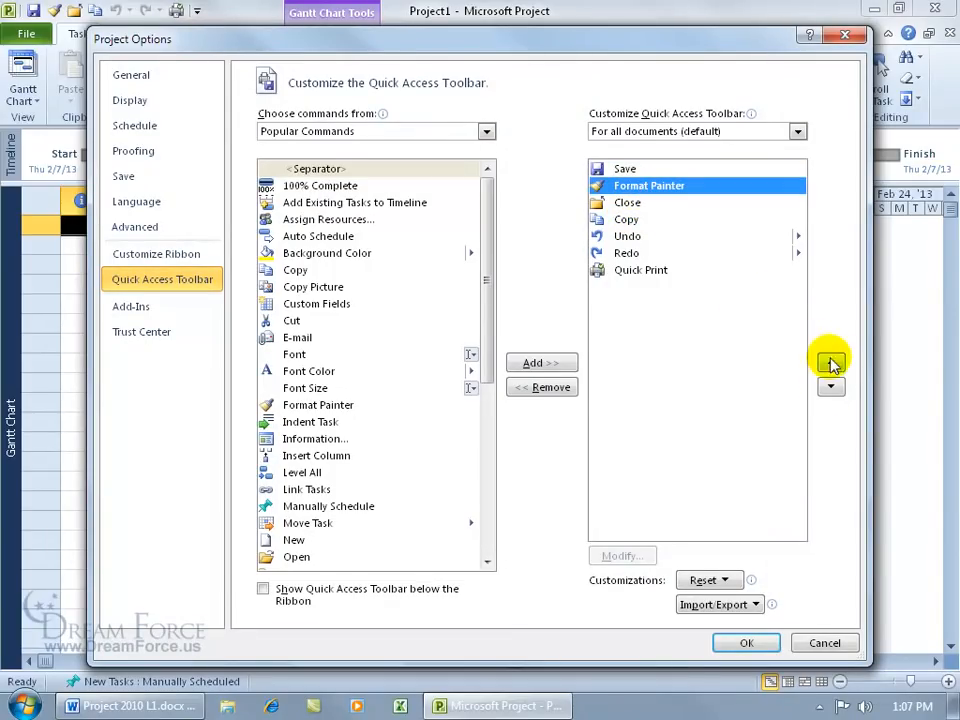
left_click(831, 387)
left_click(831, 387)
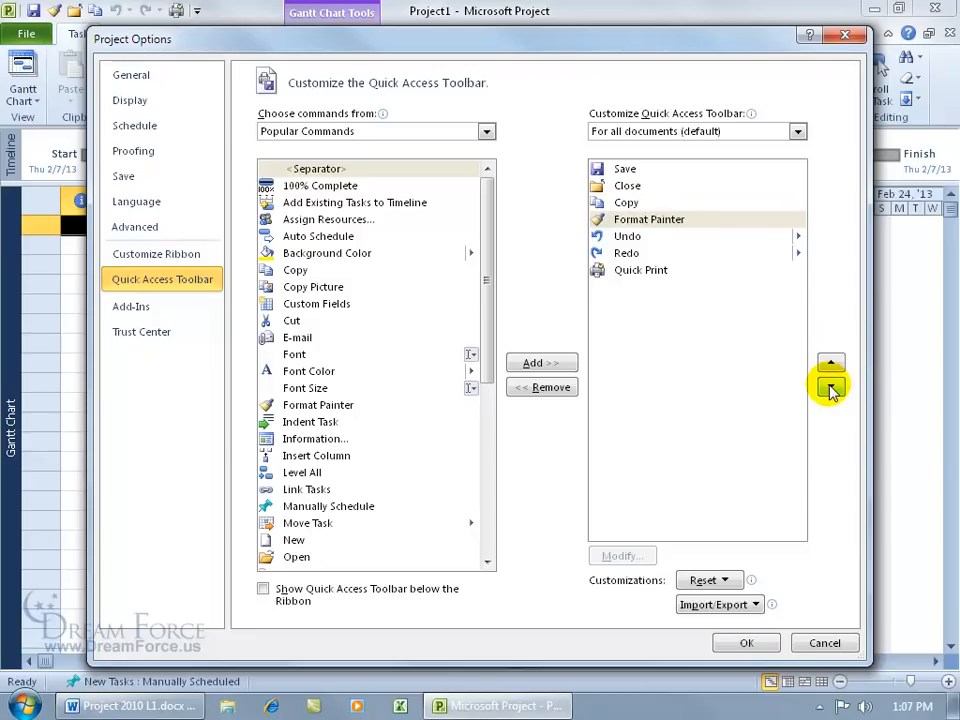
left_click(745, 642)
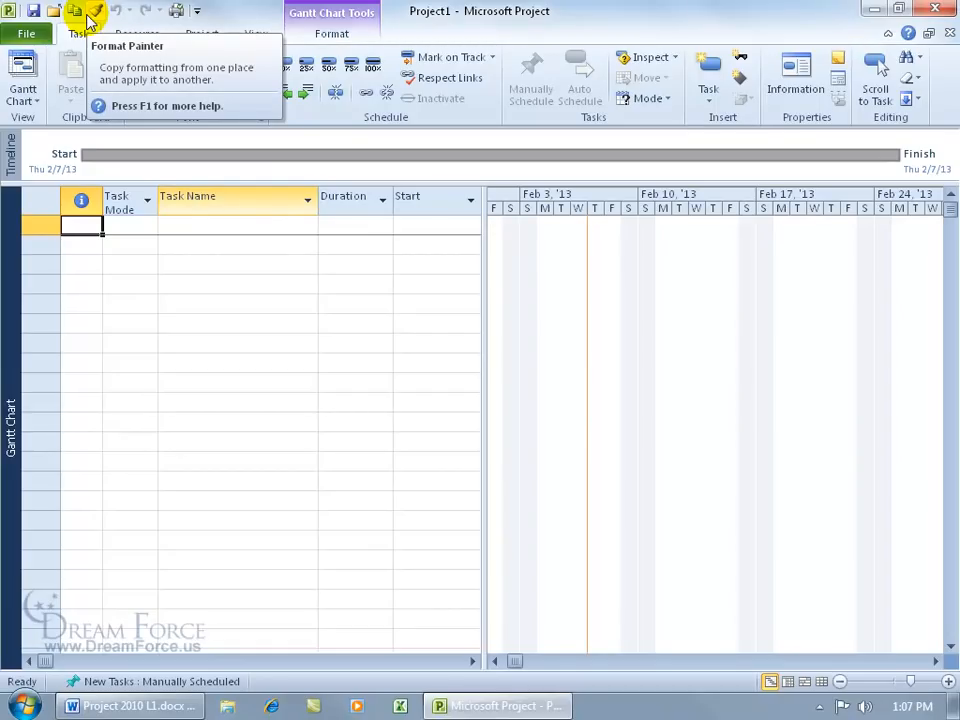
right_click(100, 12)
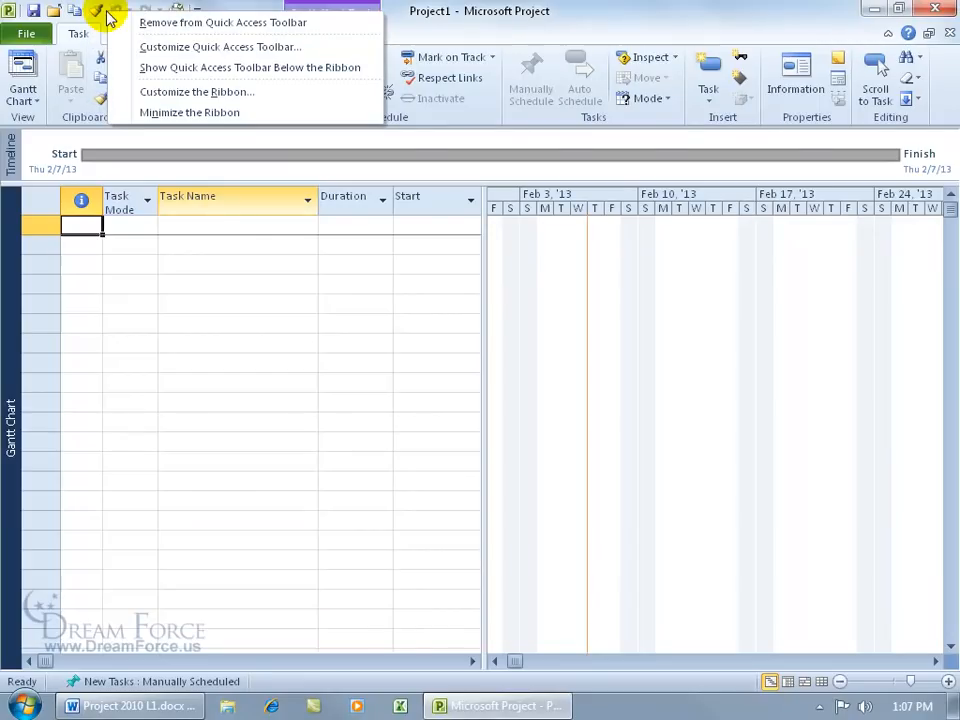
Step: Insert toolbar separators after Save and after Format Painter
left_click(150, 45)
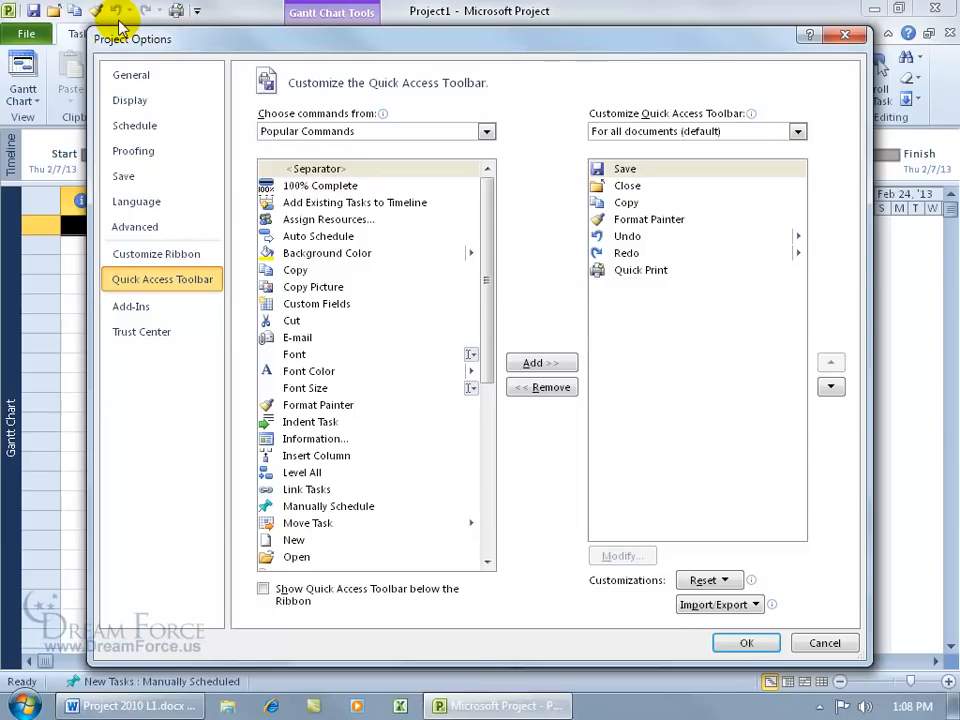
double_click(318, 168)
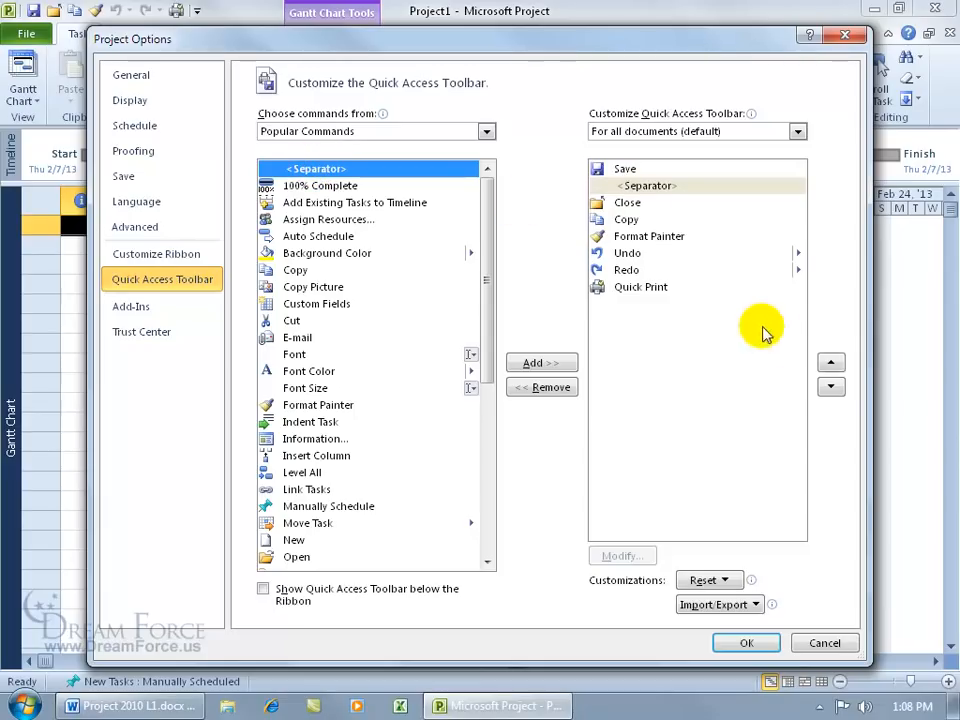
left_click(831, 386)
left_click(831, 362)
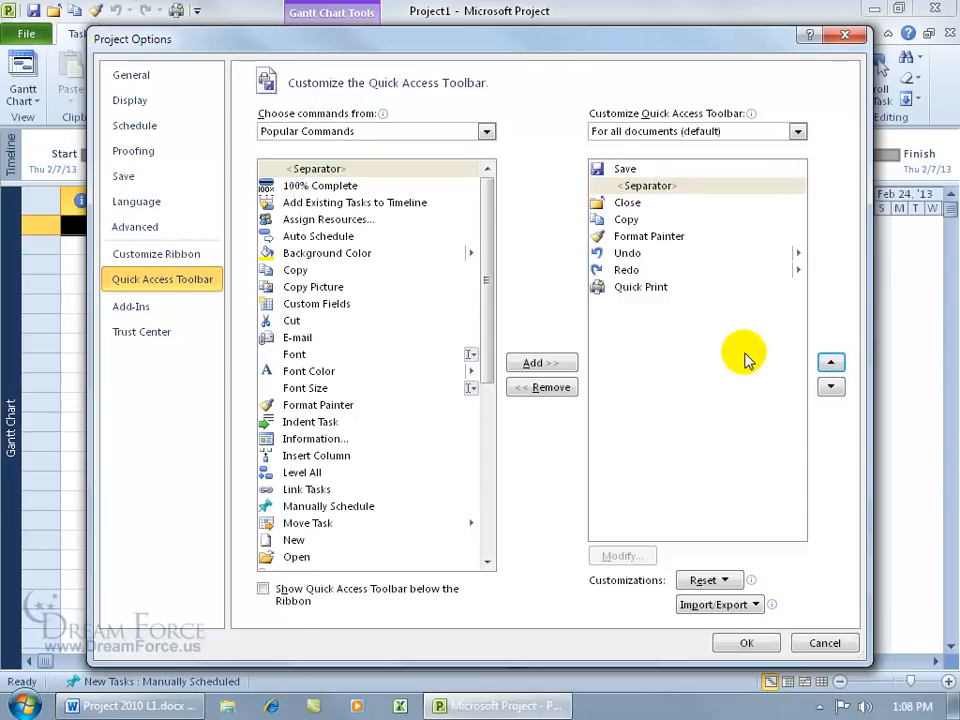
double_click(318, 168)
double_click(318, 168)
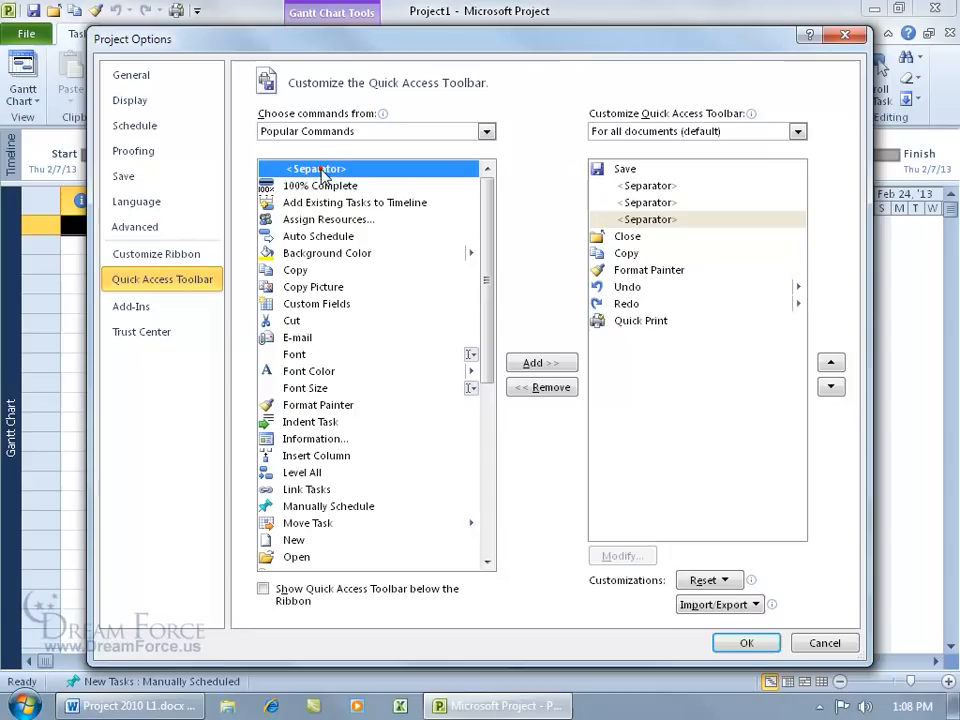
left_click(640, 202)
left_click(831, 386)
left_click(831, 386)
left_click(831, 386)
left_click(831, 386)
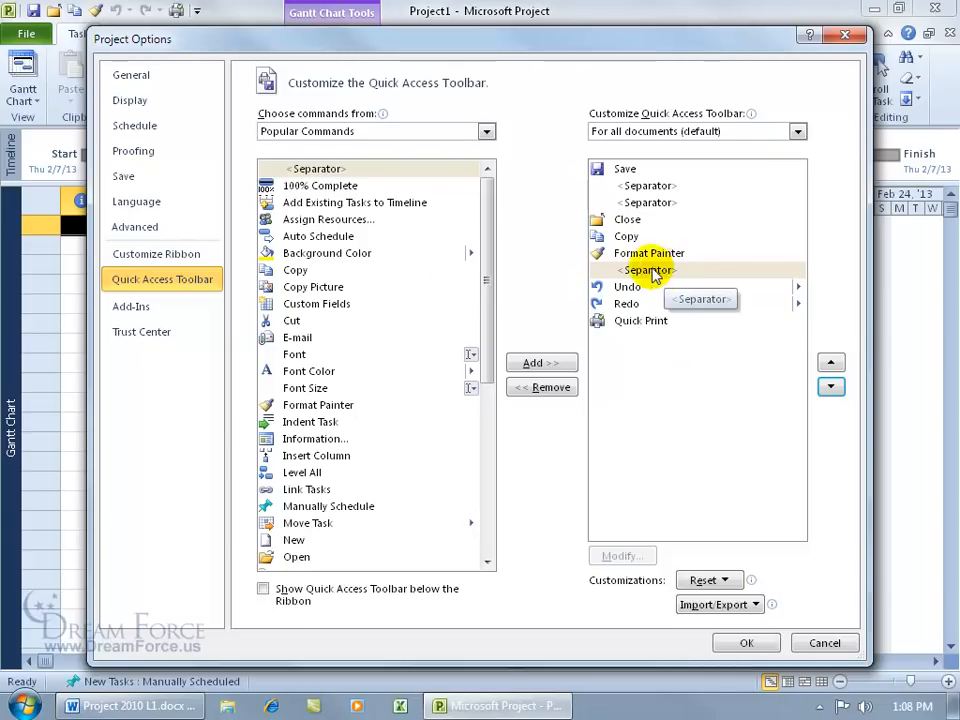
Step: Insert a separator after Redo and apply the new toolbar layout
double_click(314, 169)
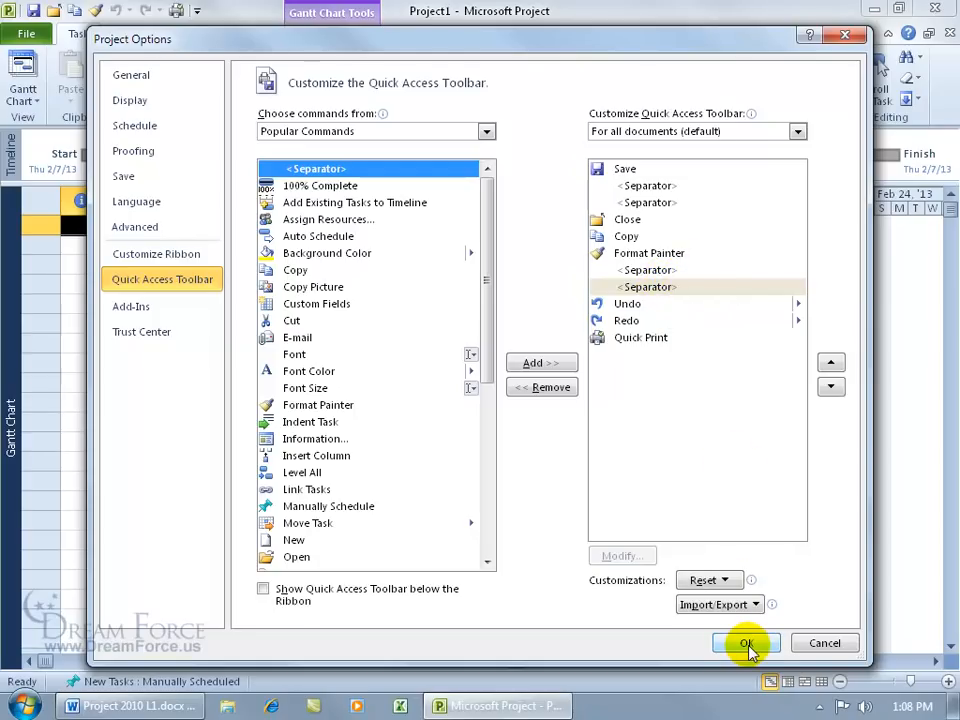
left_click(648, 287)
left_click(830, 387)
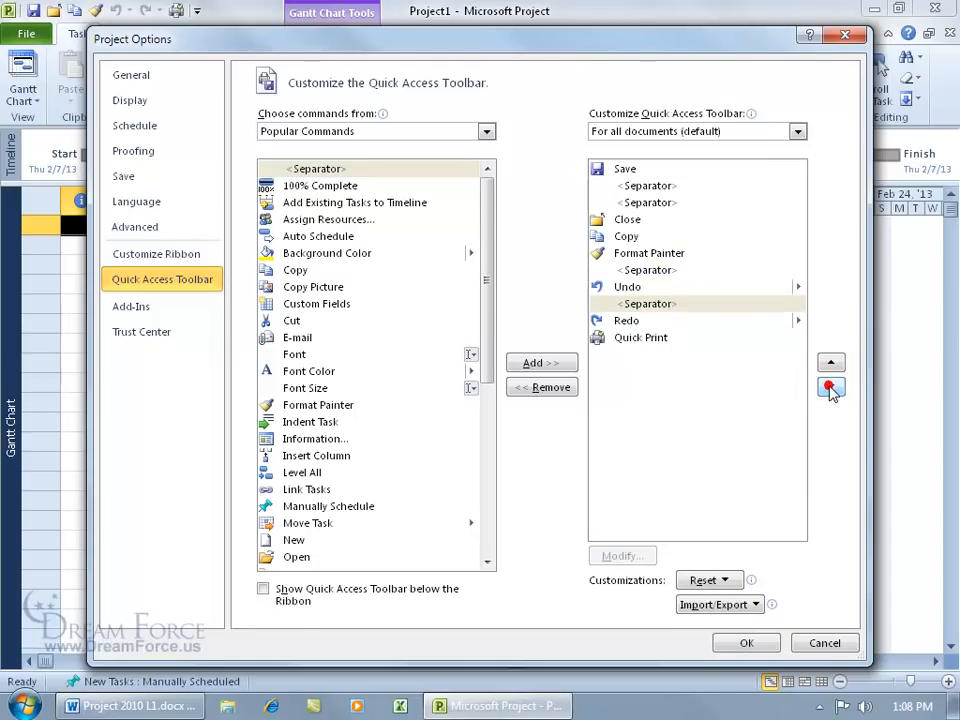
left_click(830, 387)
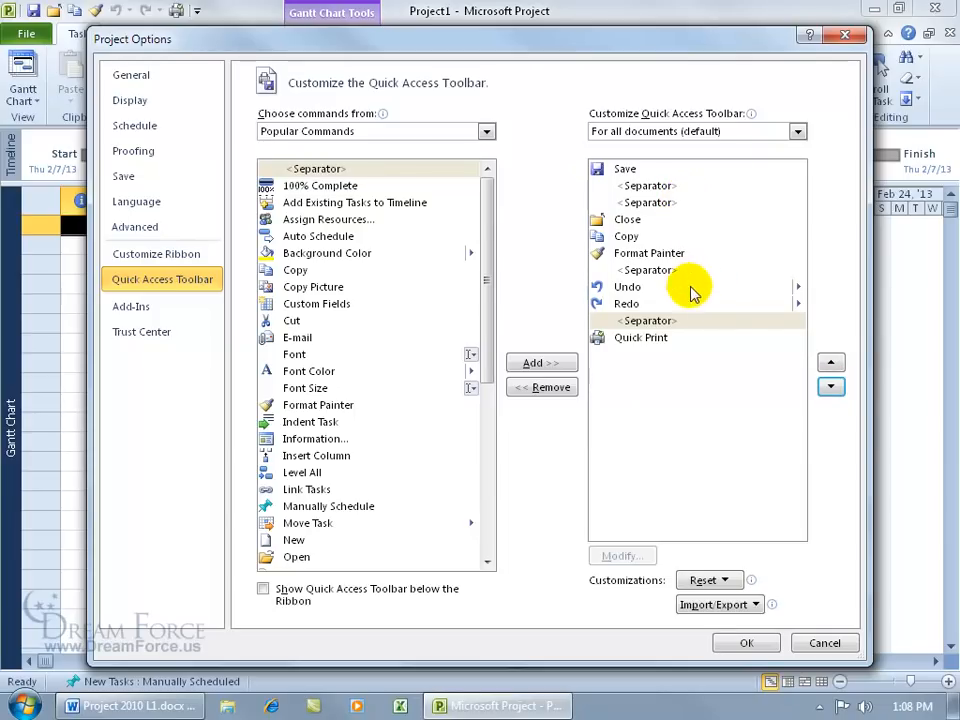
left_click(755, 642)
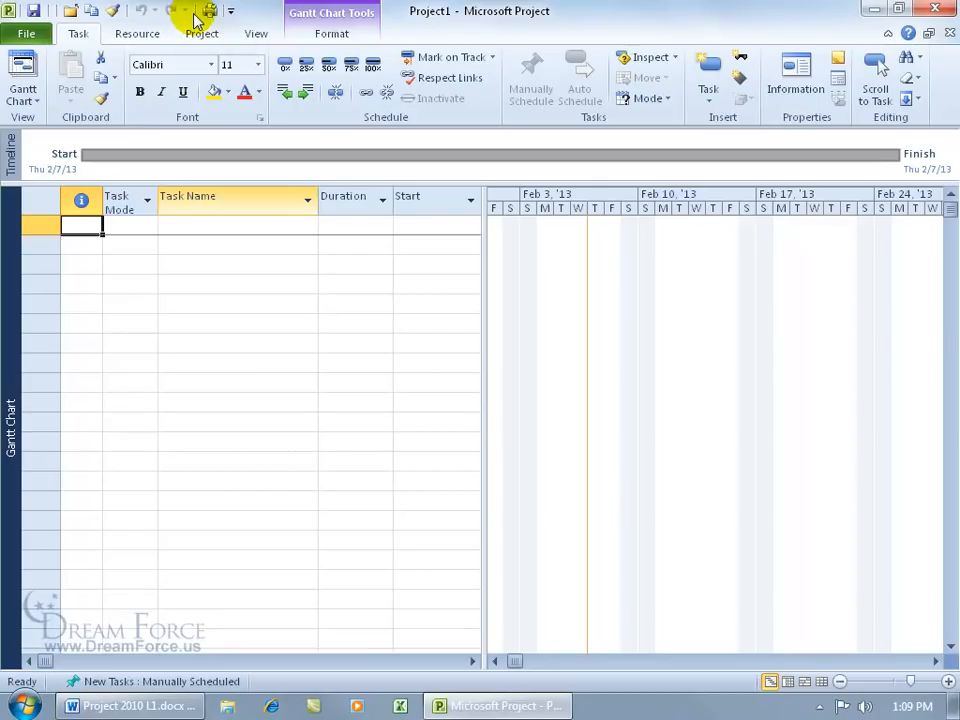
Step: Remove four extra commands from the Quick Access Toolbar, leaving only the basic ones
right_click(128, 11)
left_click(161, 27)
right_click(116, 12)
left_click(123, 25)
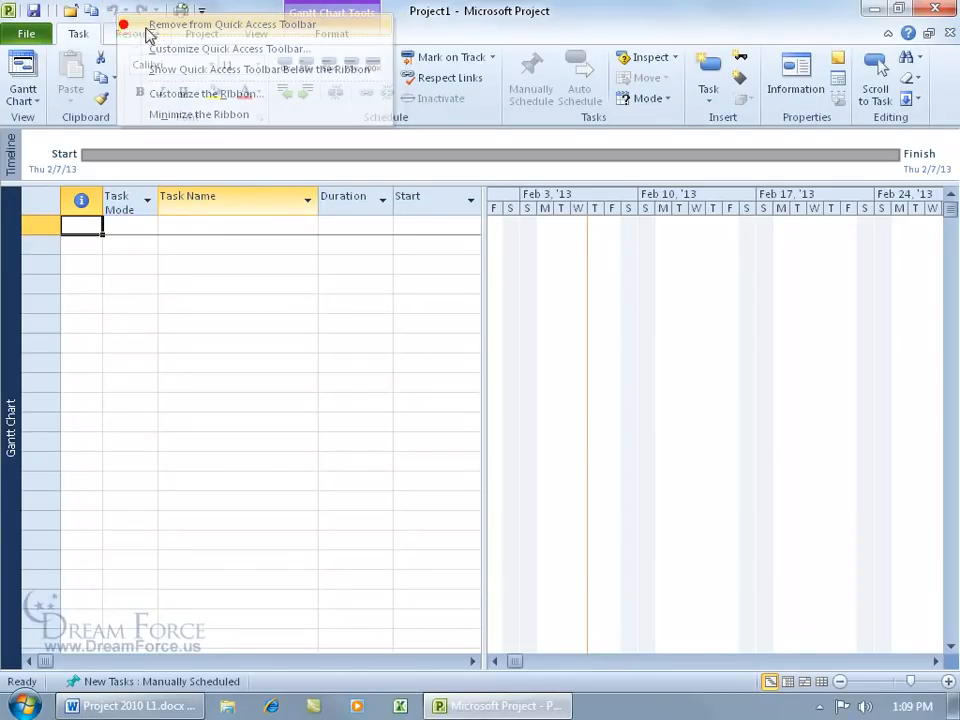
right_click(183, 10)
left_click(189, 26)
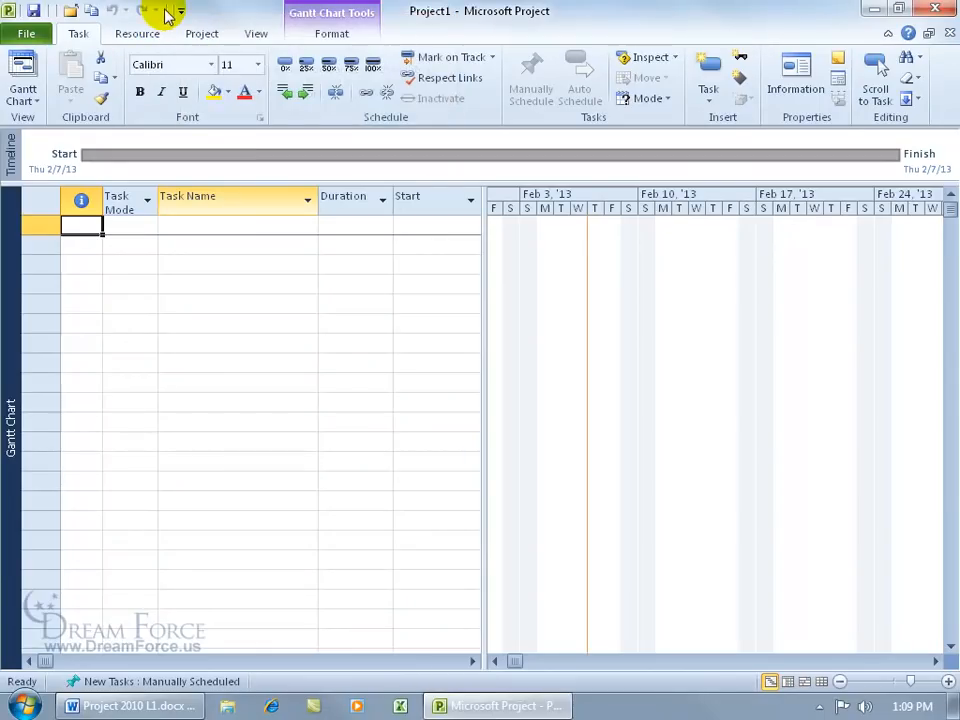
right_click(165, 12)
left_click(184, 20)
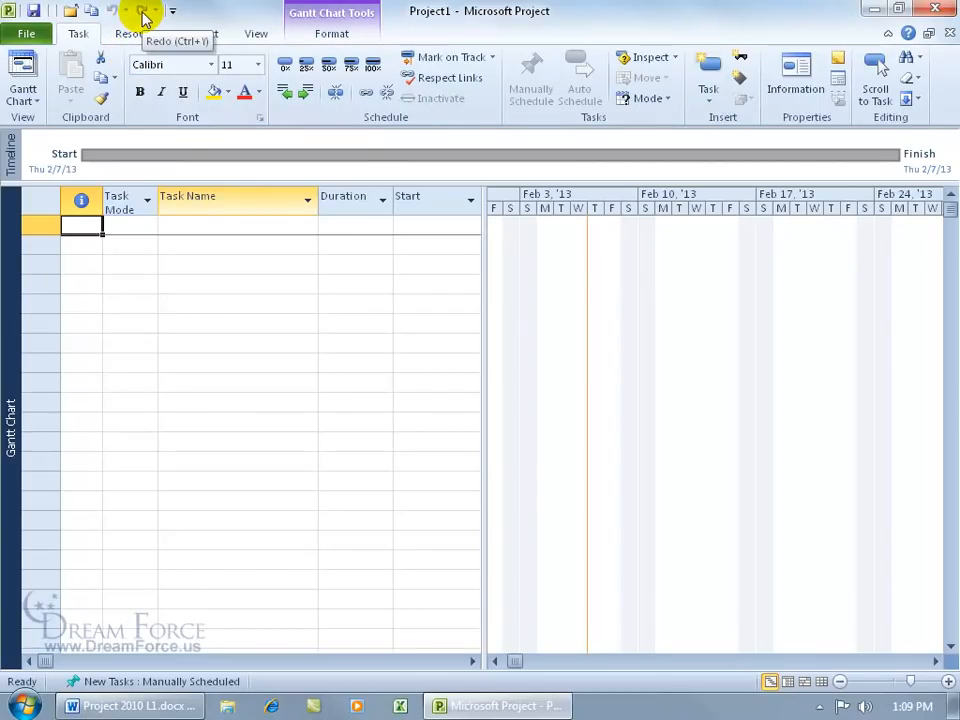
right_click(133, 12)
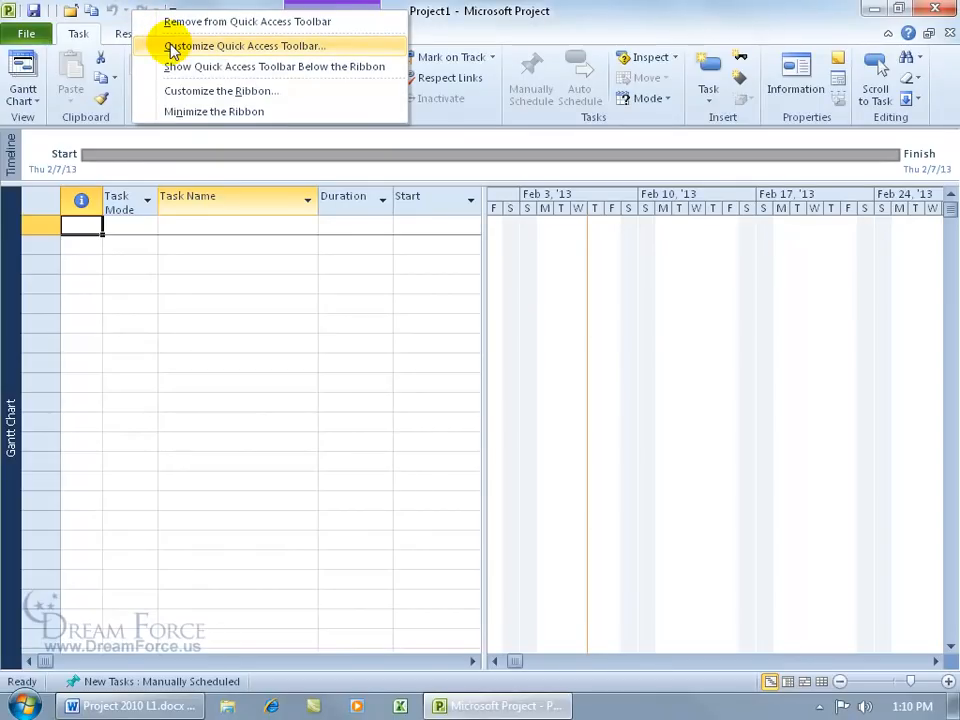
left_click(113, 12)
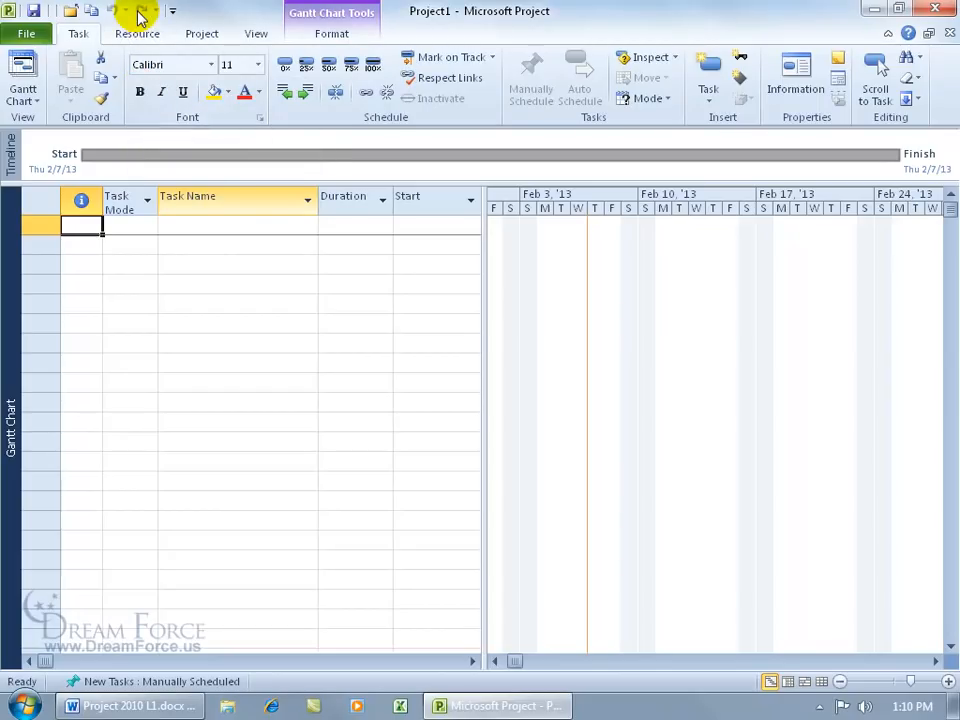
right_click(142, 98)
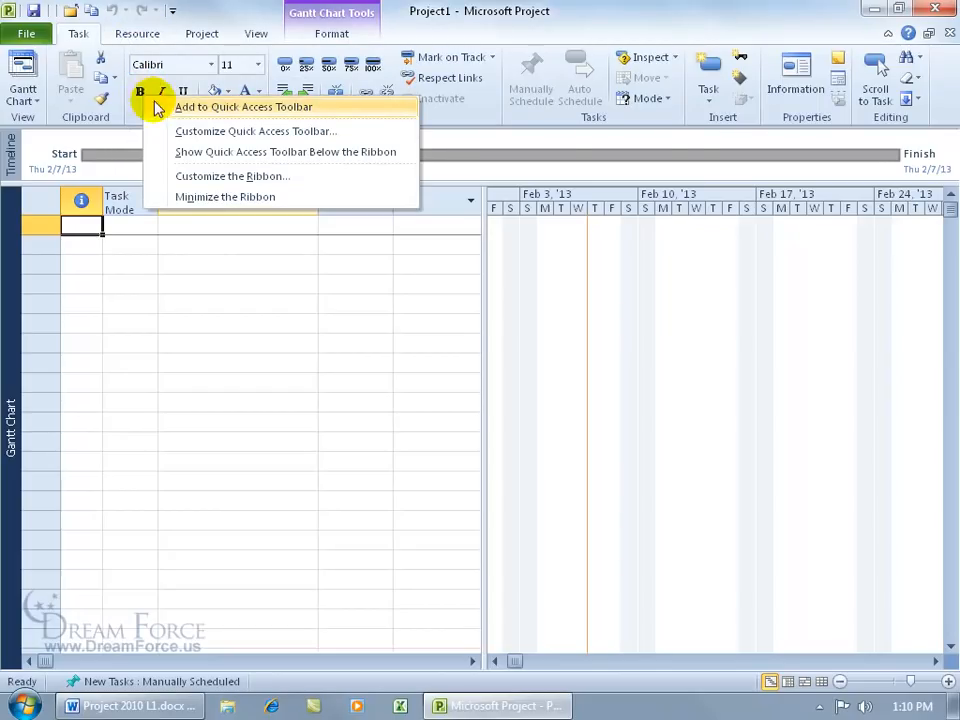
Step: Put Bold and the Font group on the Quick Access Toolbar, then open the Font group from there
left_click(181, 106)
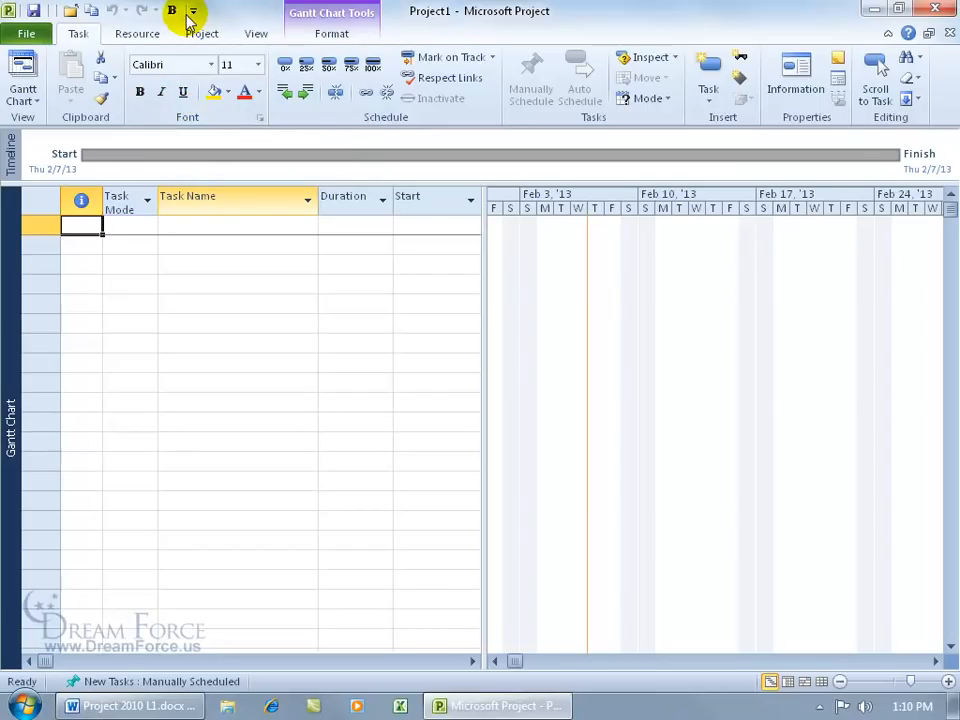
right_click(189, 116)
left_click(222, 130)
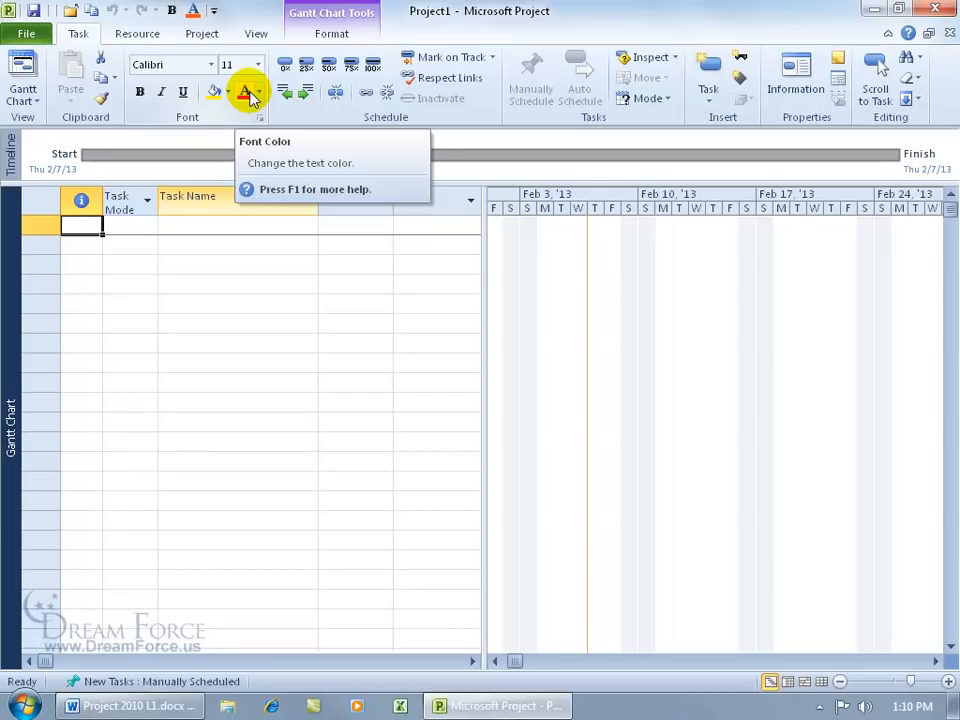
left_click(194, 11)
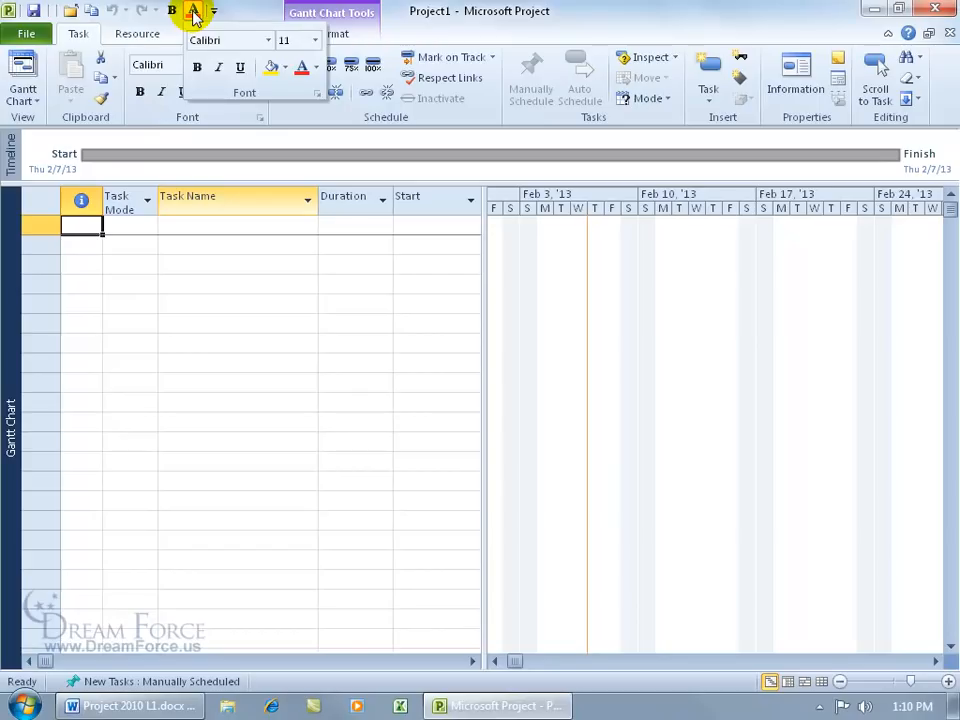
Step: Close the font popup and remove the Font entry from the Quick Access Toolbar
left_click(252, 6)
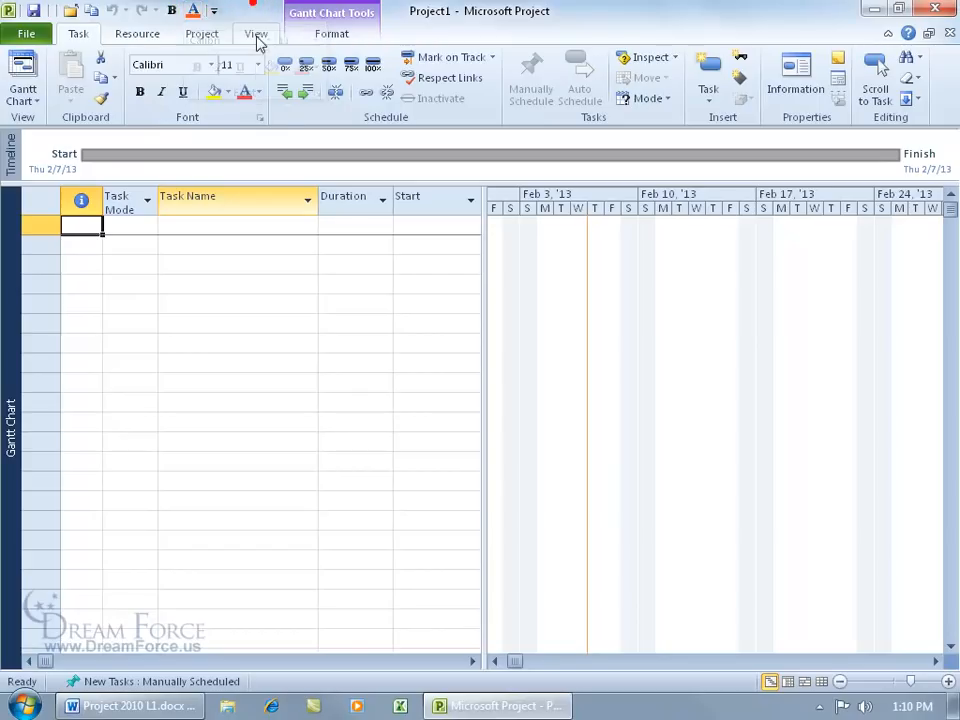
right_click(193, 11)
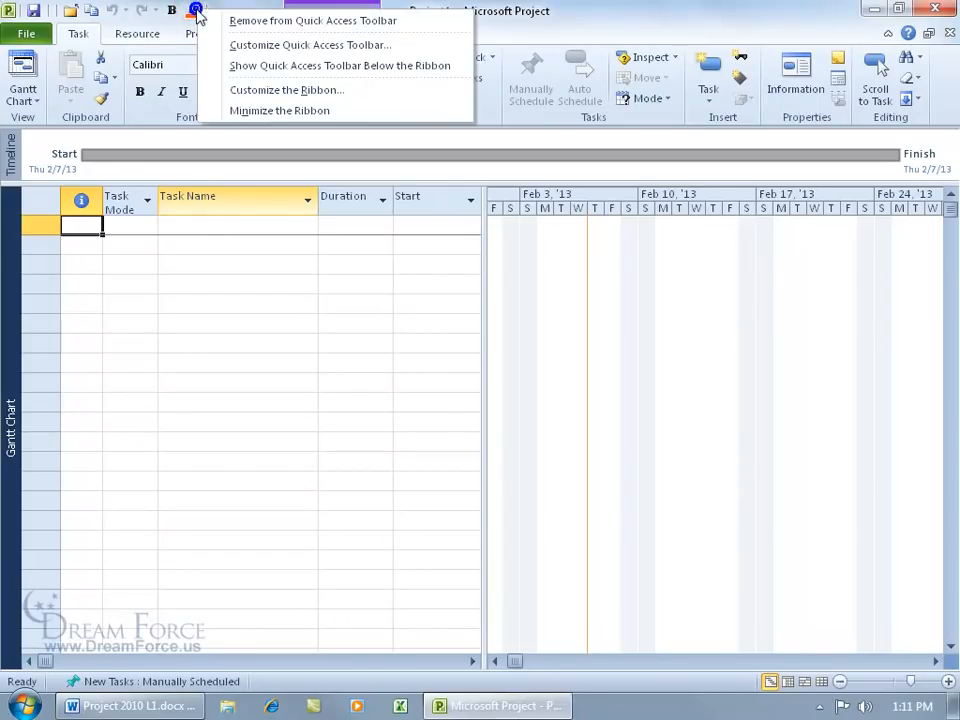
left_click(214, 20)
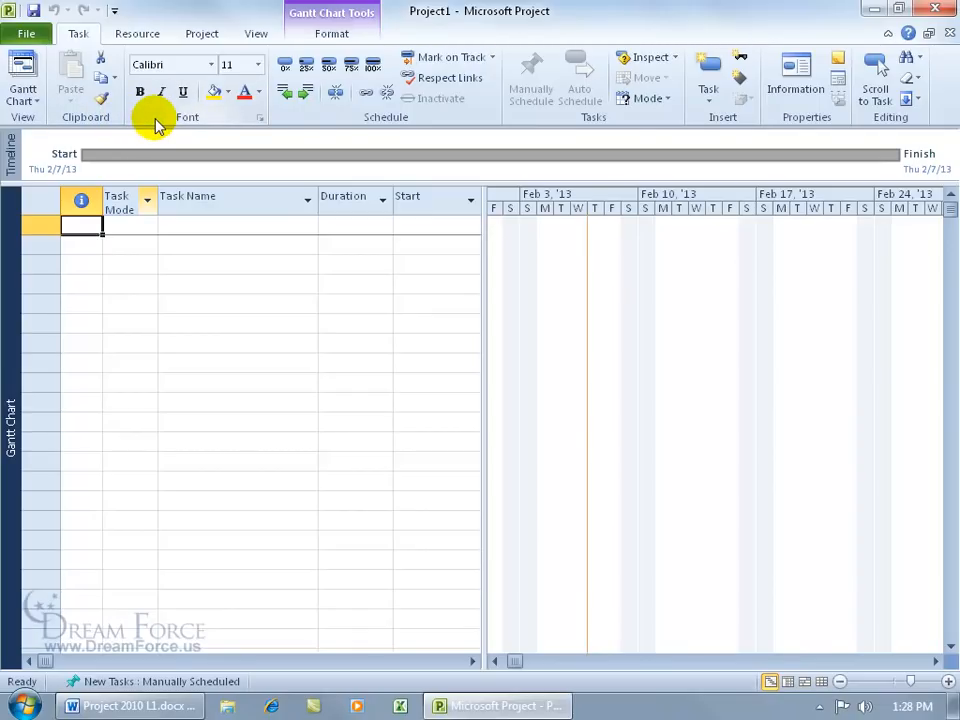
Step: Bring up the ribbon customization settings from the ribbon's shortcut menu, then close them unchanged
right_click(109, 92)
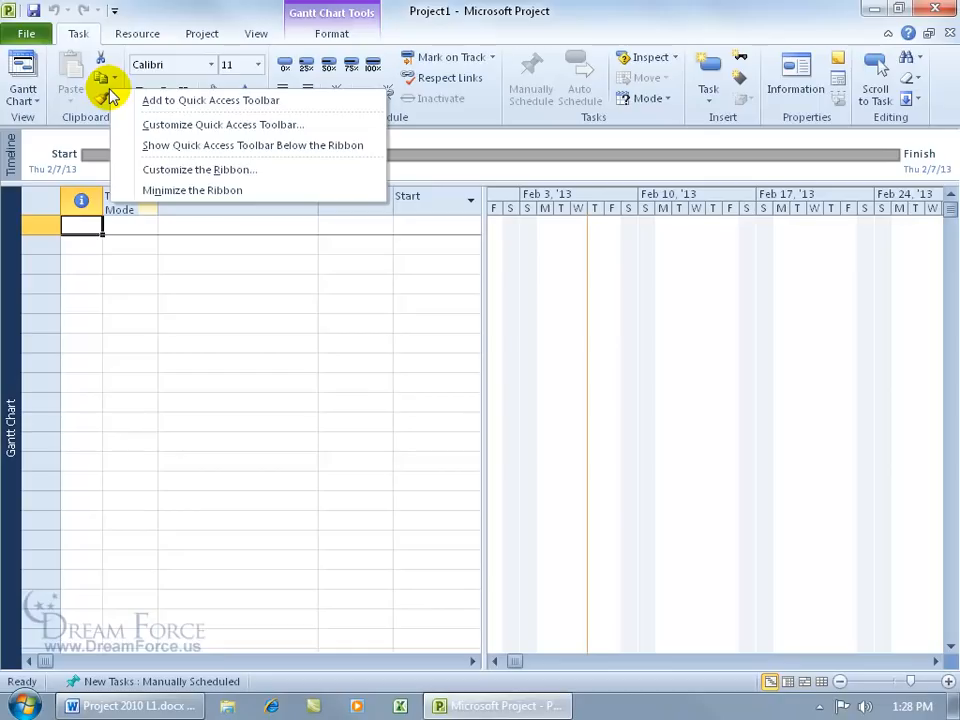
right_click(340, 59)
right_click(661, 80)
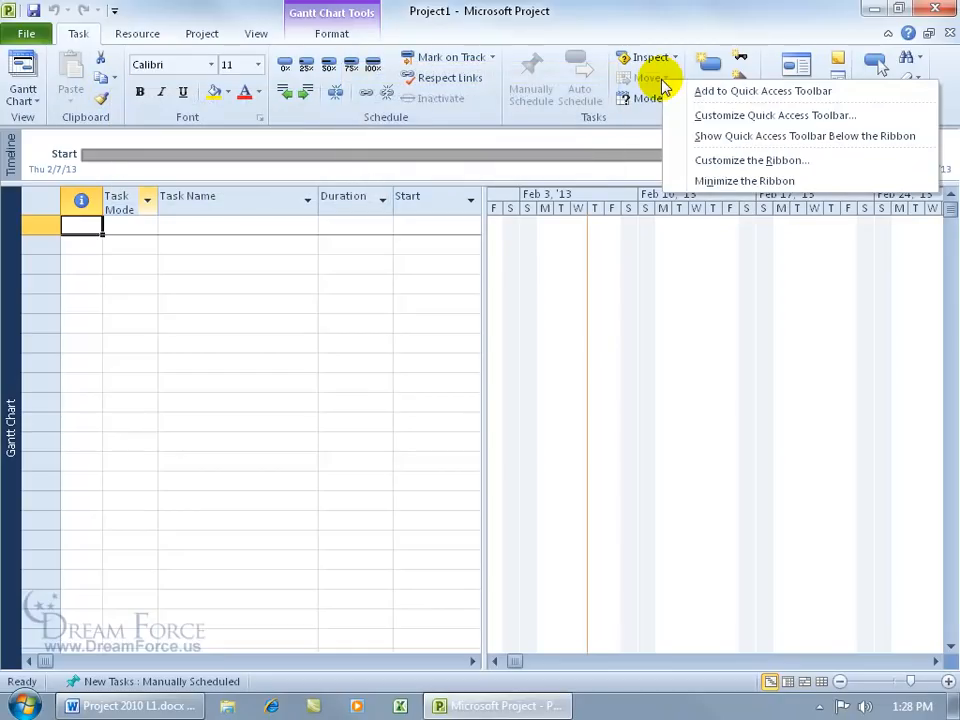
left_click(708, 161)
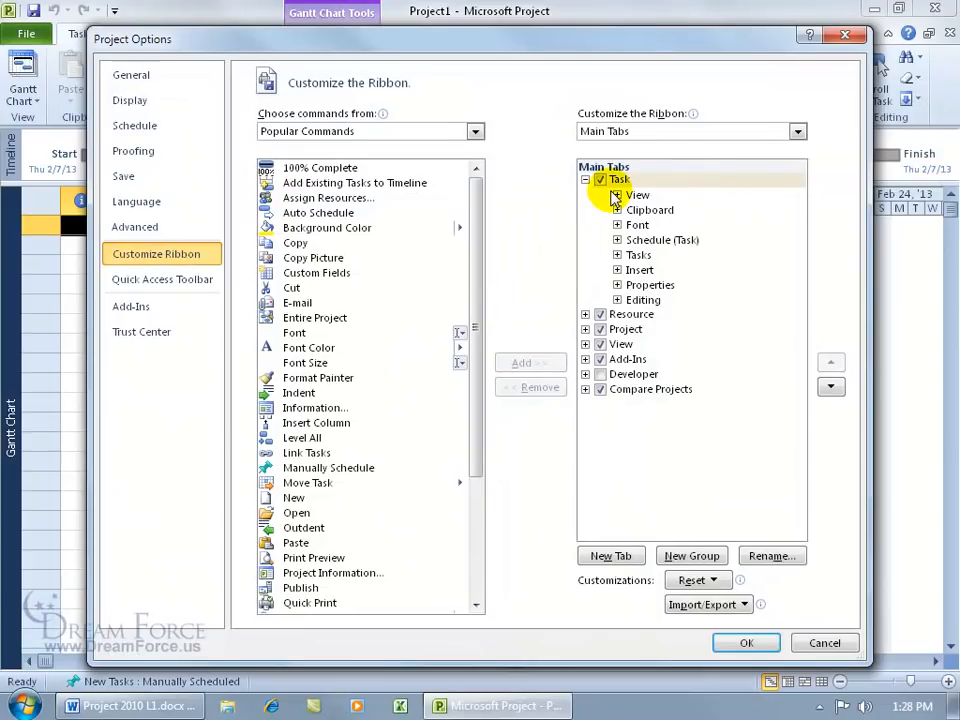
left_click(848, 36)
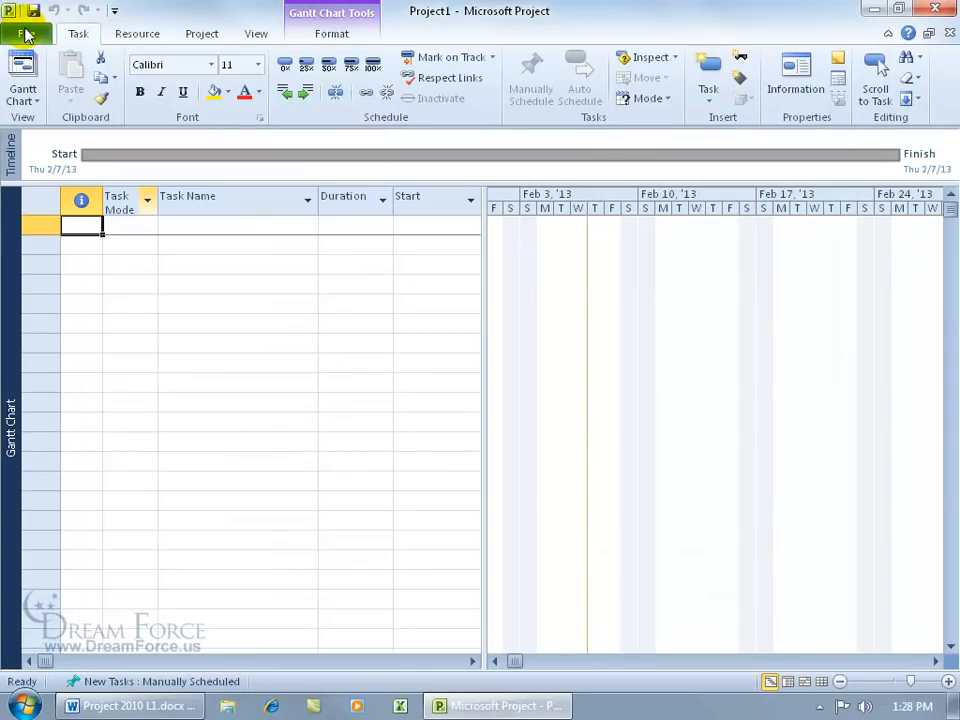
Step: Enable the Developer tab under File > Options > Customize Ribbon and select Task's View group
left_click(25, 36)
left_click(81, 386)
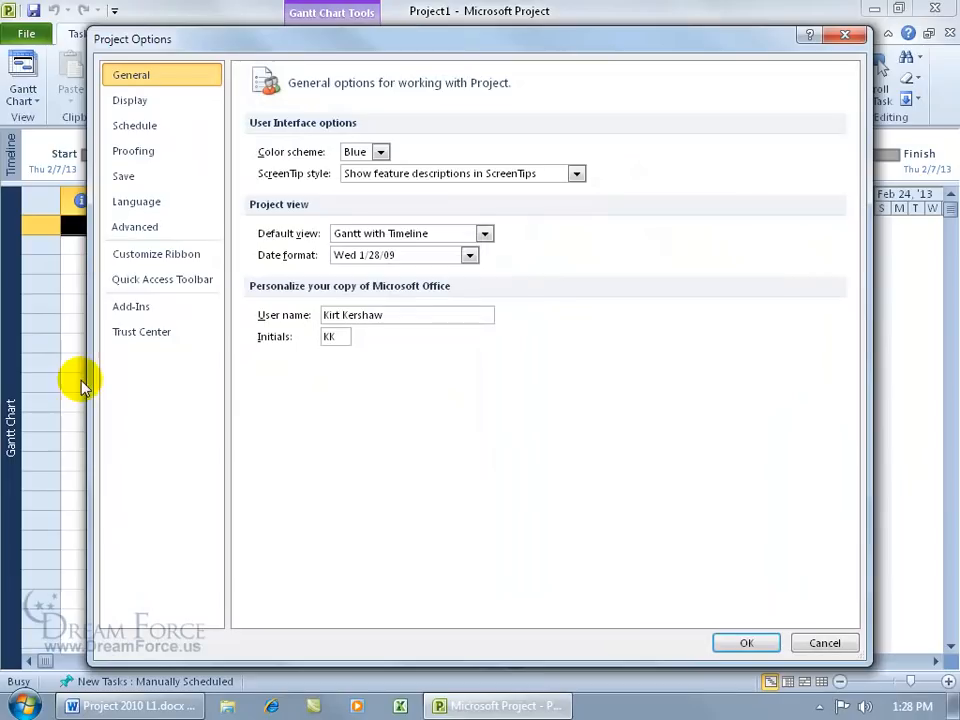
left_click(193, 256)
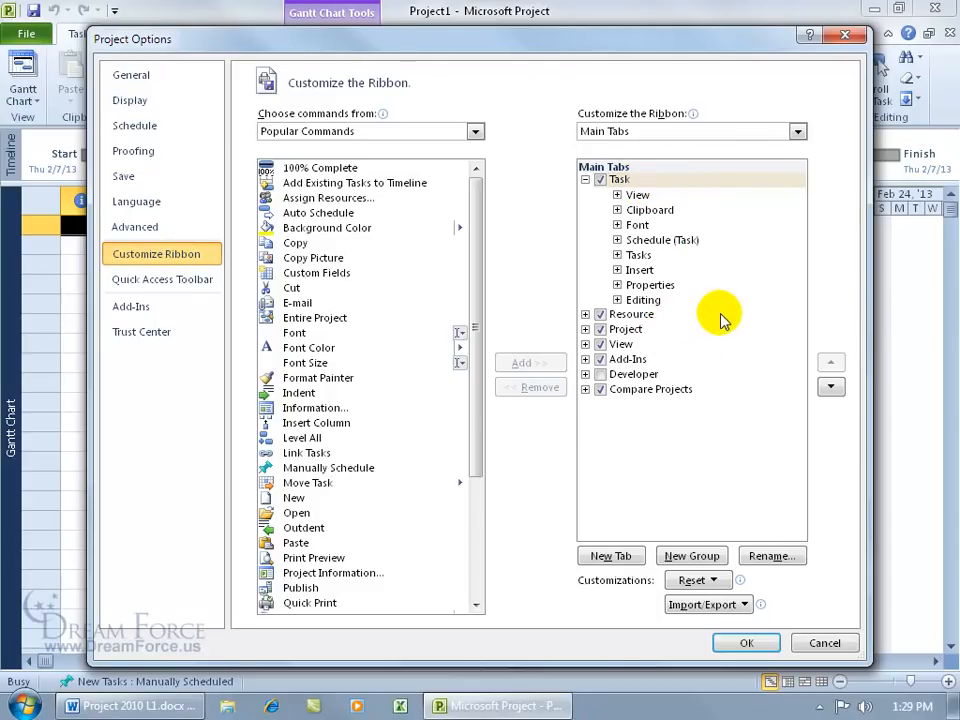
left_click(601, 374)
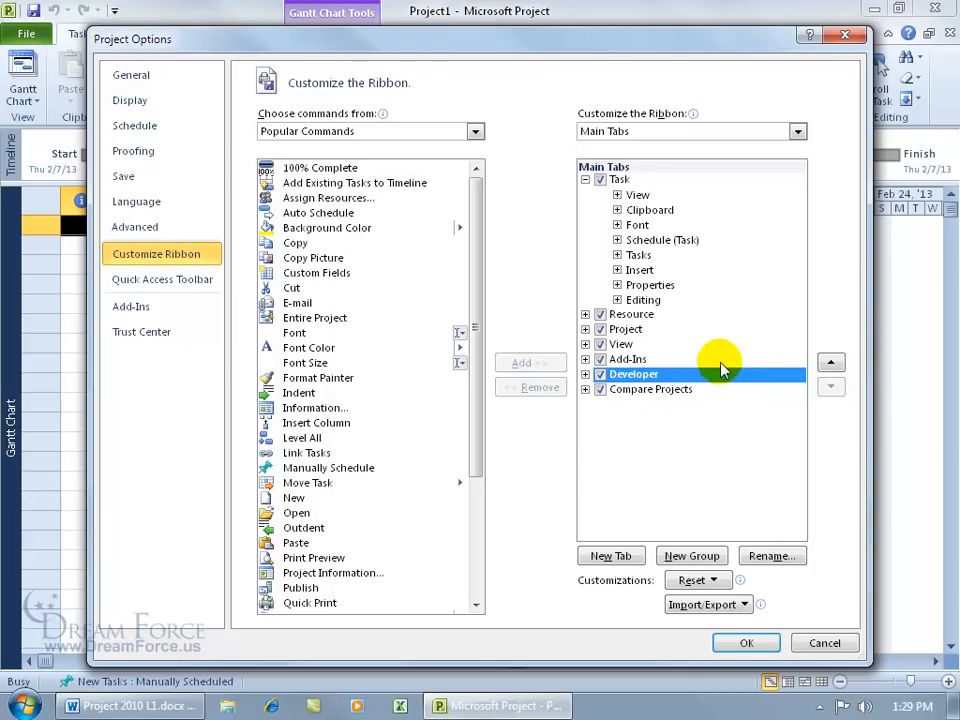
left_click(634, 195)
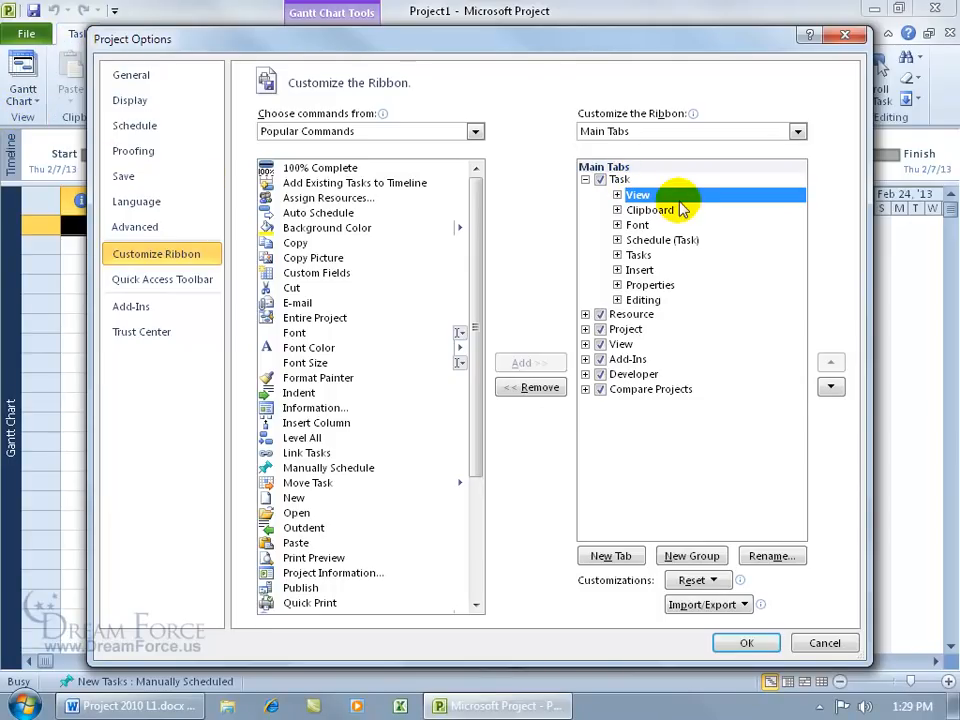
Step: Remove the View group, hide the Task tab, apply, then view the Developer and Resource tabs
left_click(530, 392)
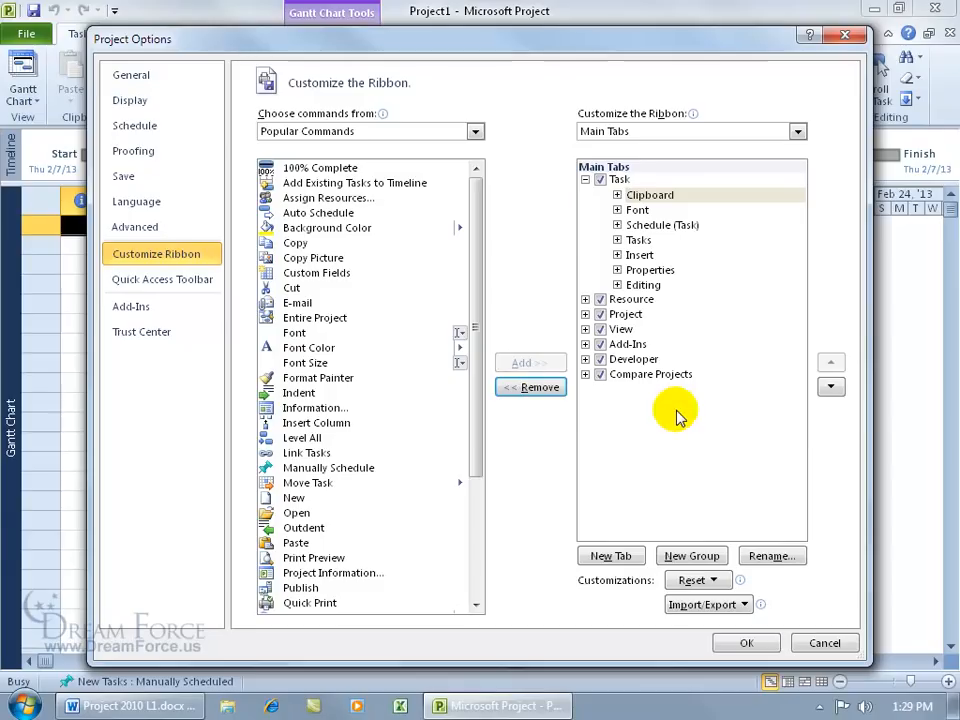
left_click(601, 181)
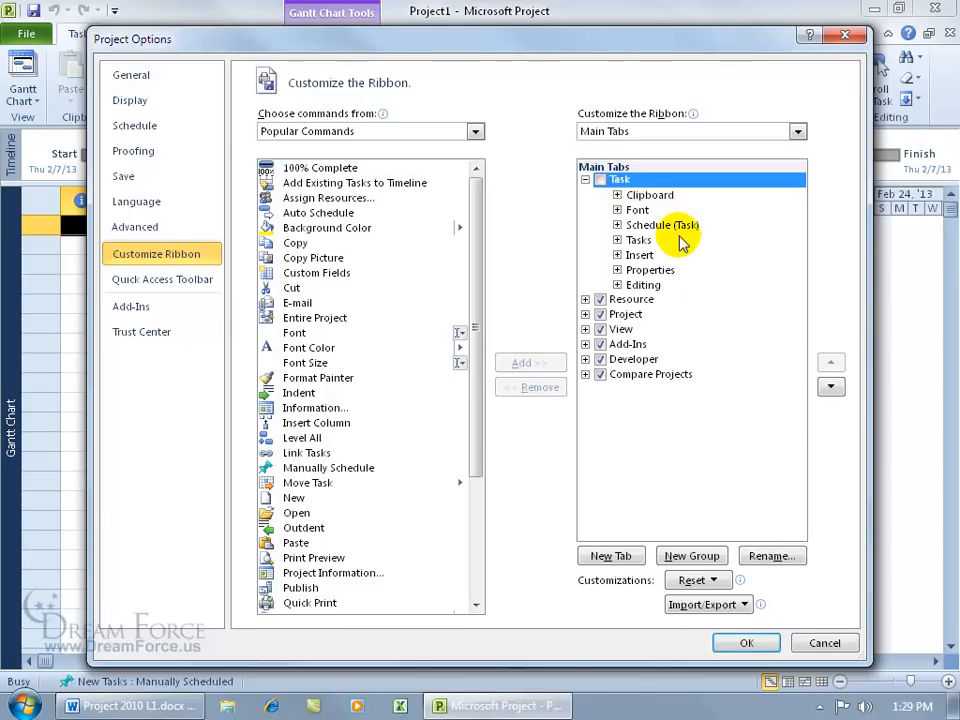
left_click(746, 643)
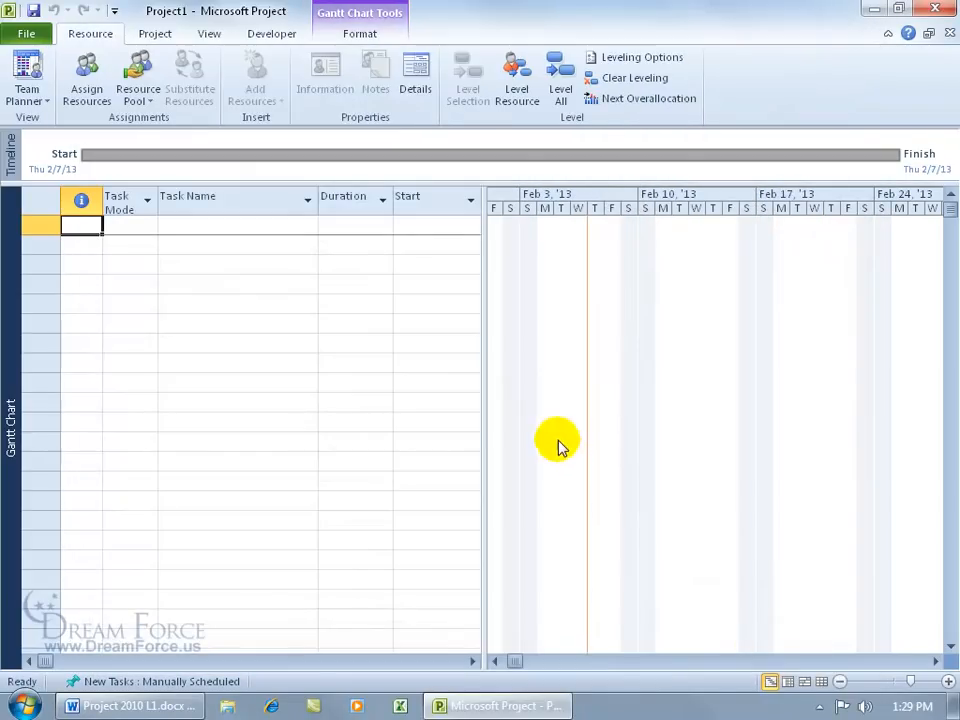
left_click(271, 36)
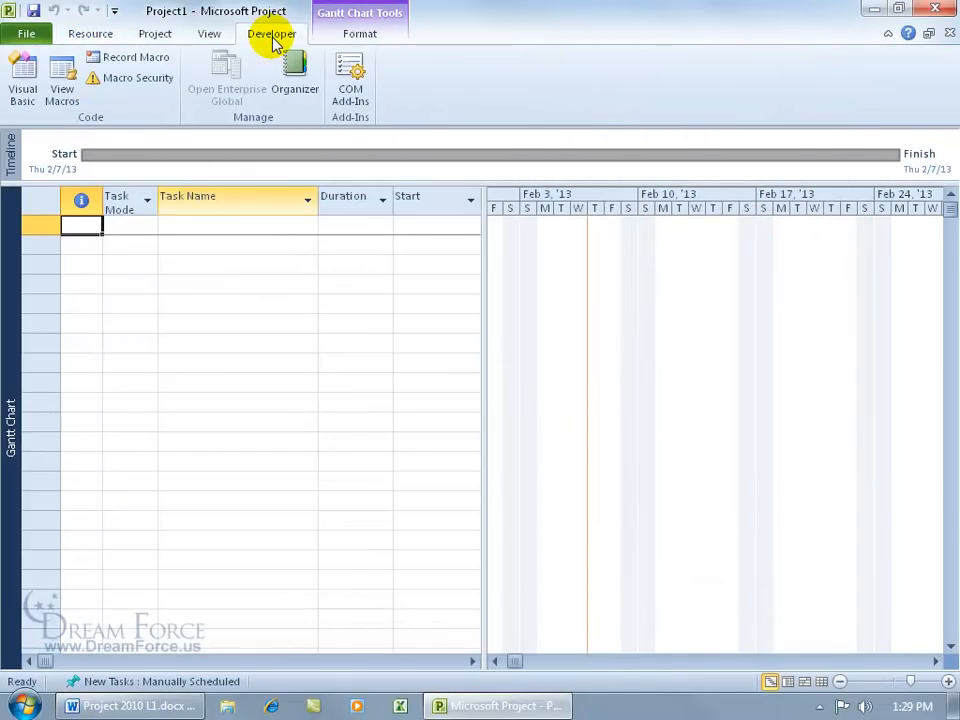
left_click(96, 33)
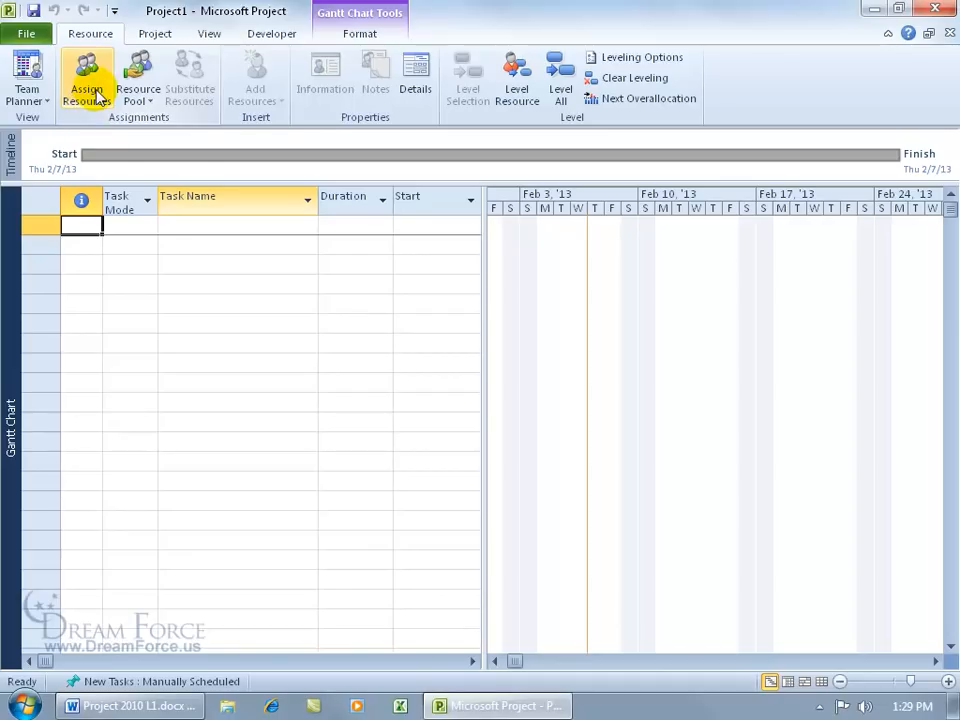
Step: Re-check the Task tab in Customize the Ribbon, apply, and show its commands
right_click(96, 93)
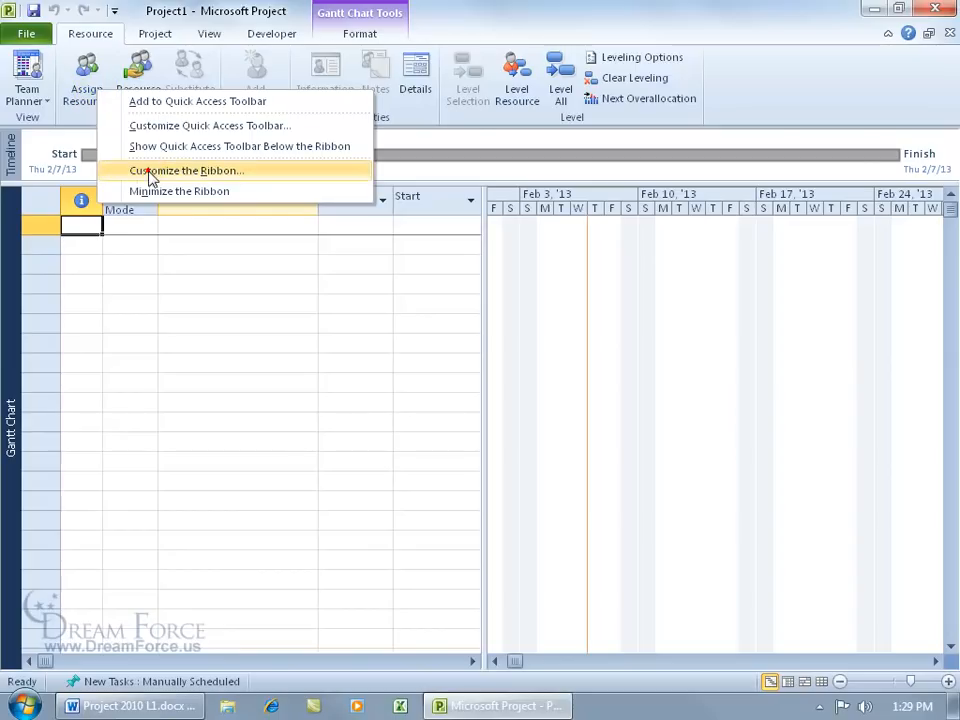
left_click(150, 172)
left_click(599, 179)
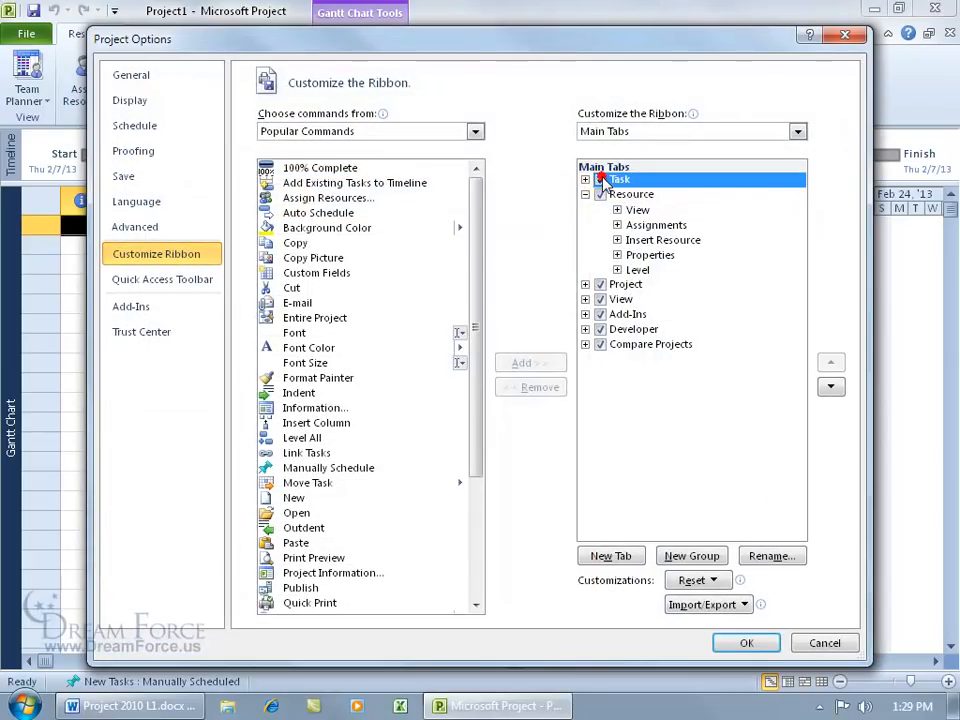
left_click(750, 645)
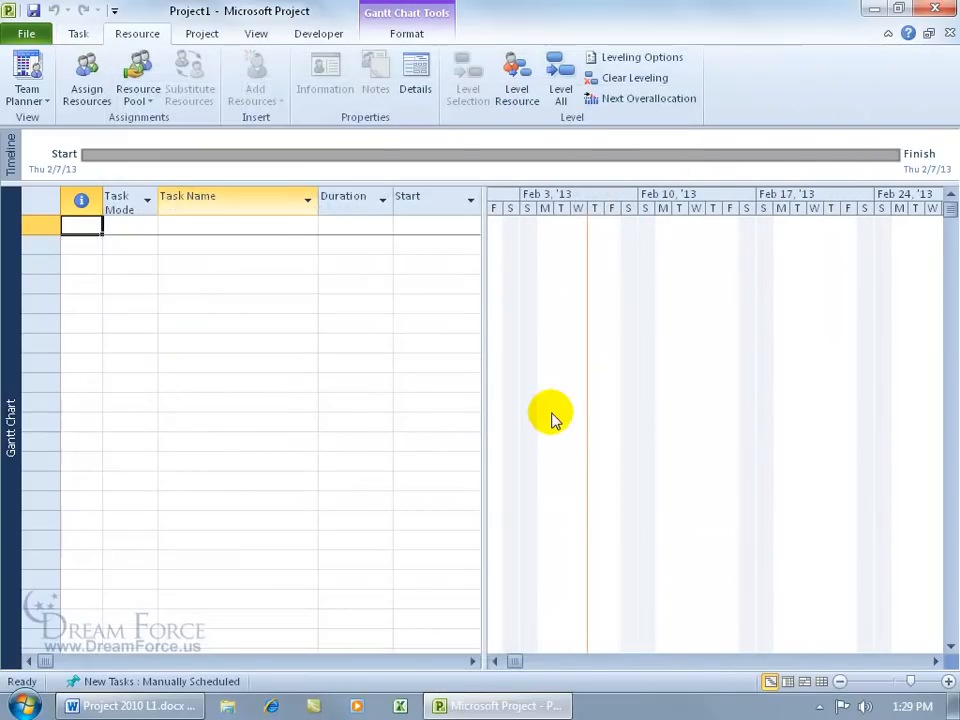
left_click(80, 35)
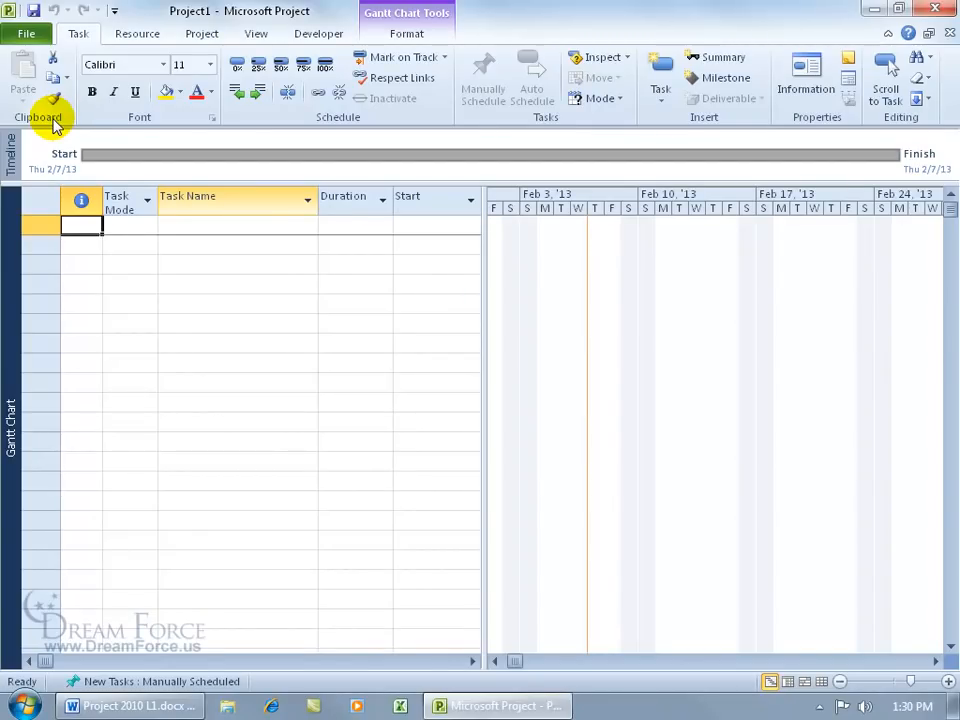
Step: In Customize the Ribbon, select the Task tab and add a New Group (Custom) after Editing
right_click(154, 111)
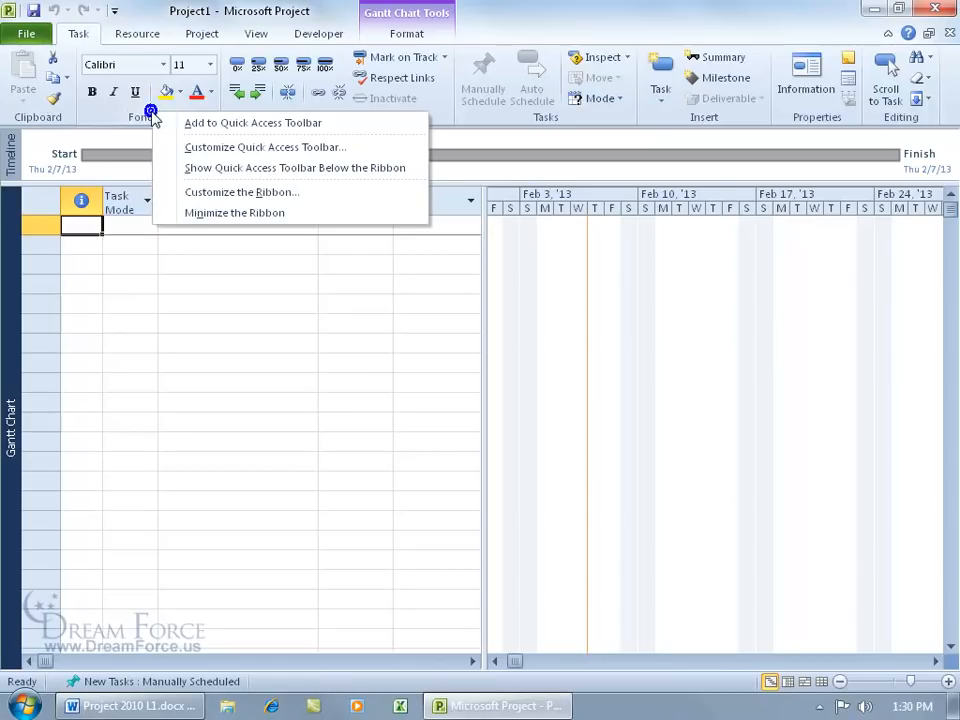
left_click(203, 193)
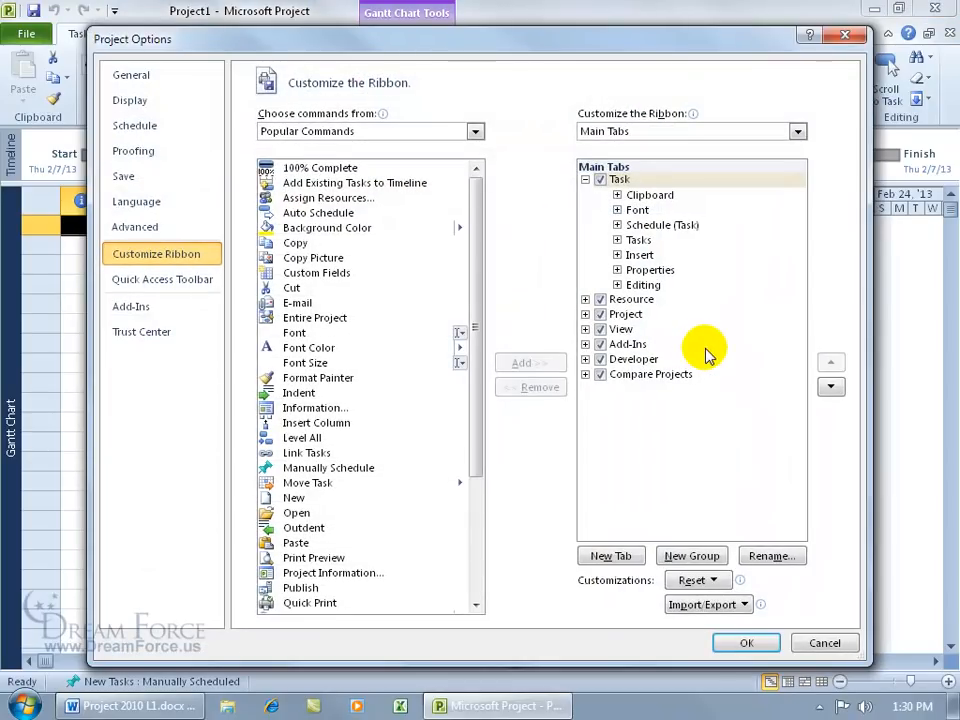
left_click(617, 195)
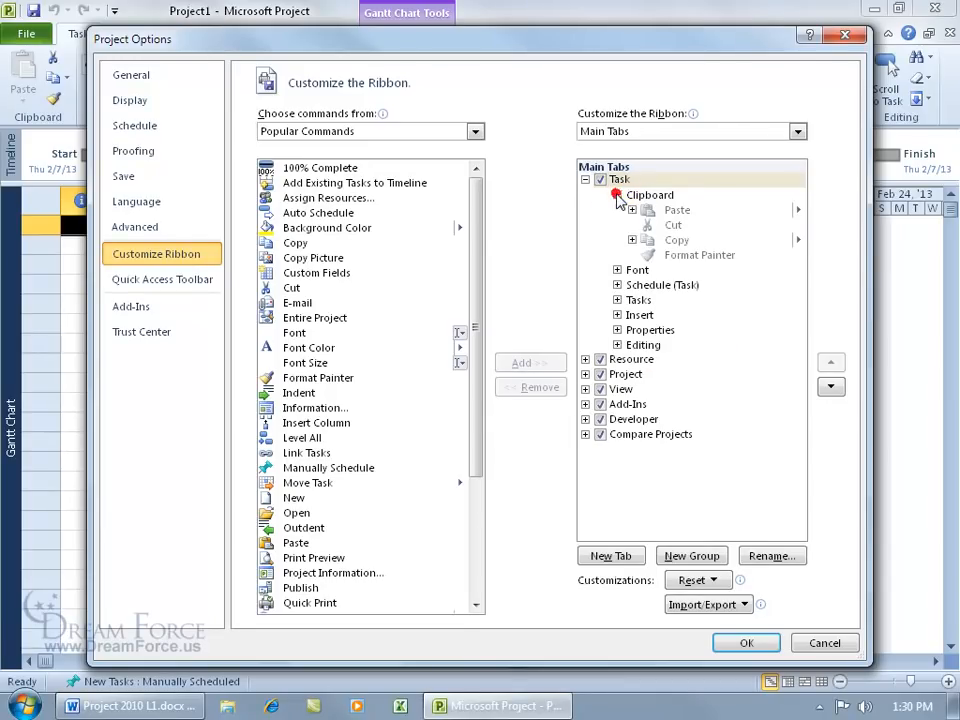
left_click(676, 214)
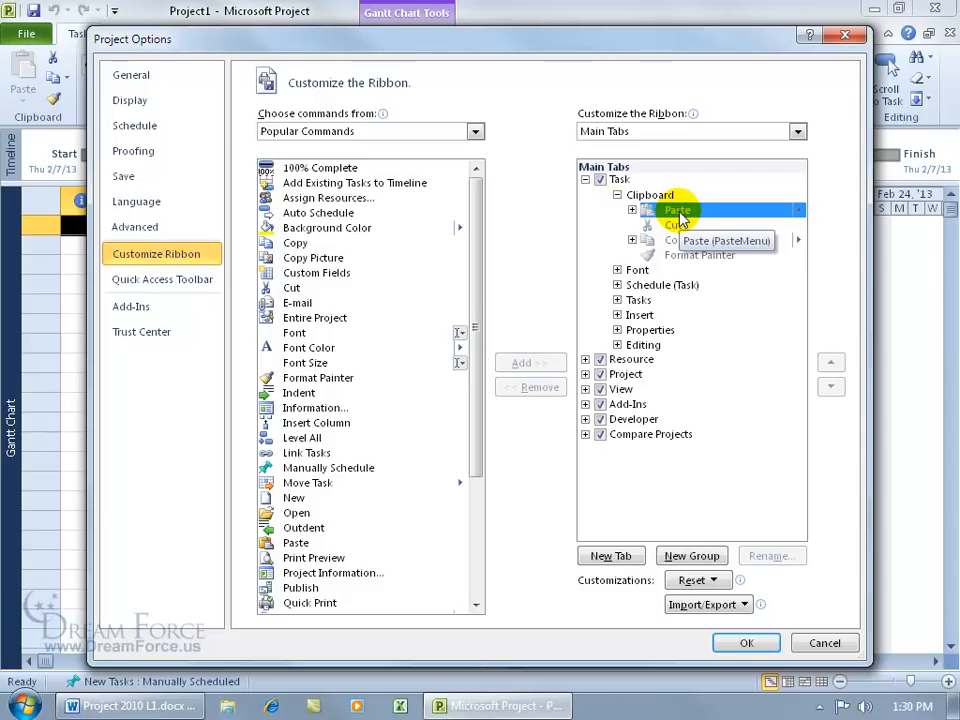
left_click(619, 180)
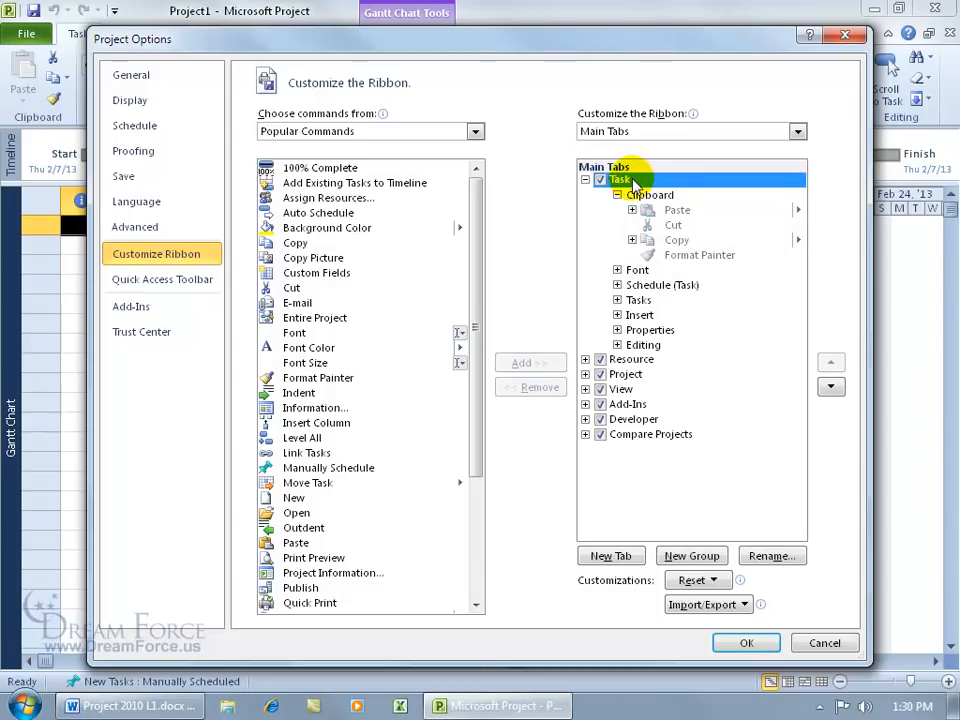
left_click(692, 556)
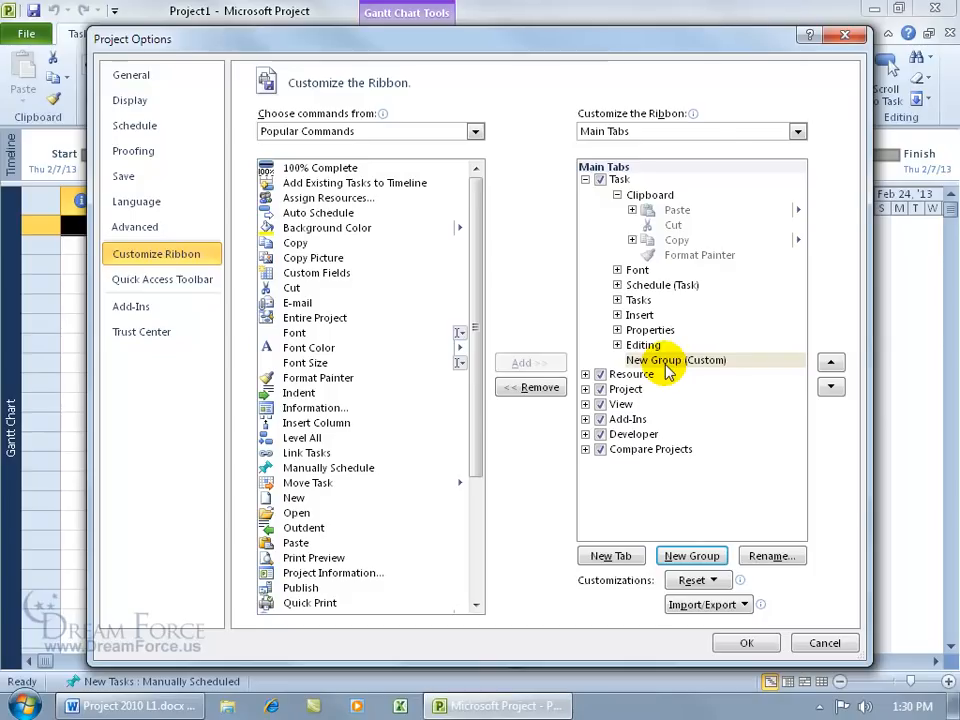
Step: Rename the new custom group to 'Spiffy G.' with the dollar-sign symbol
left_click(768, 556)
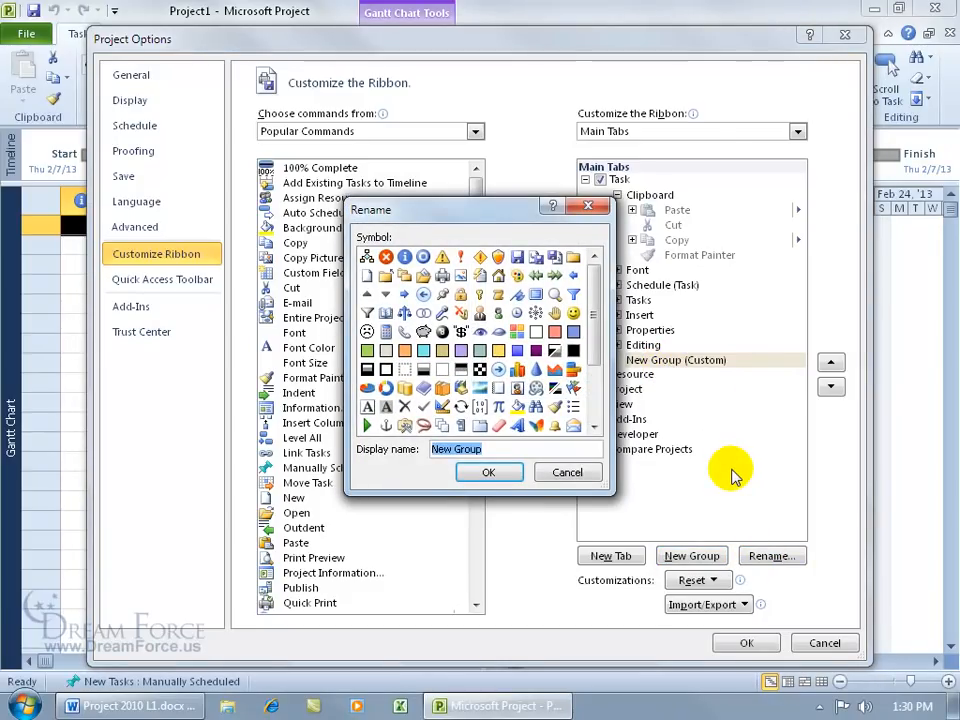
type("Spiffy G.")
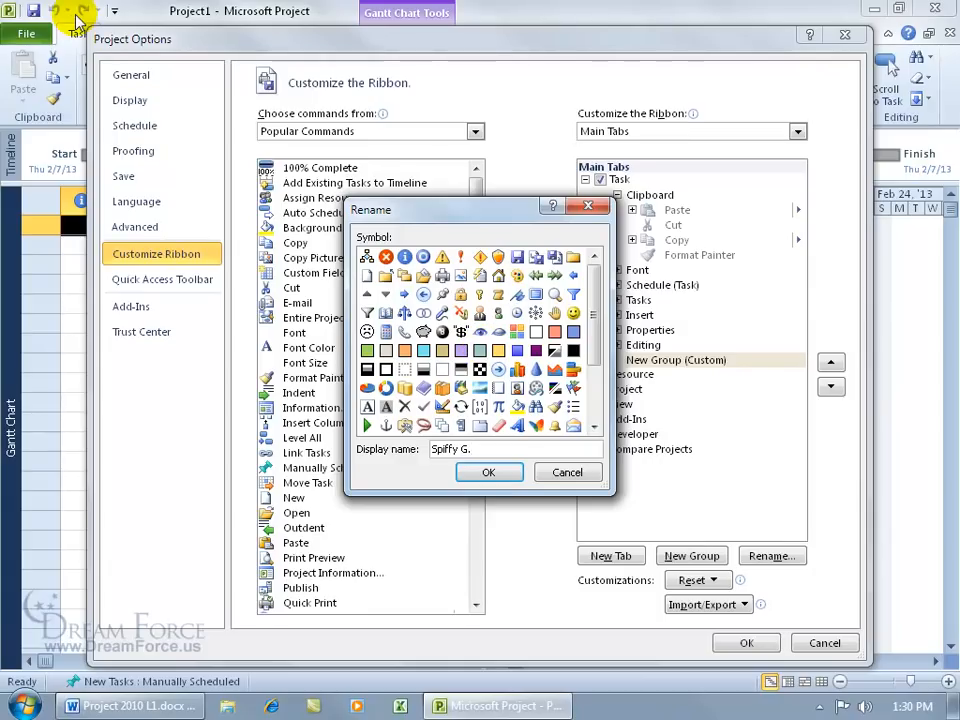
left_click(461, 334)
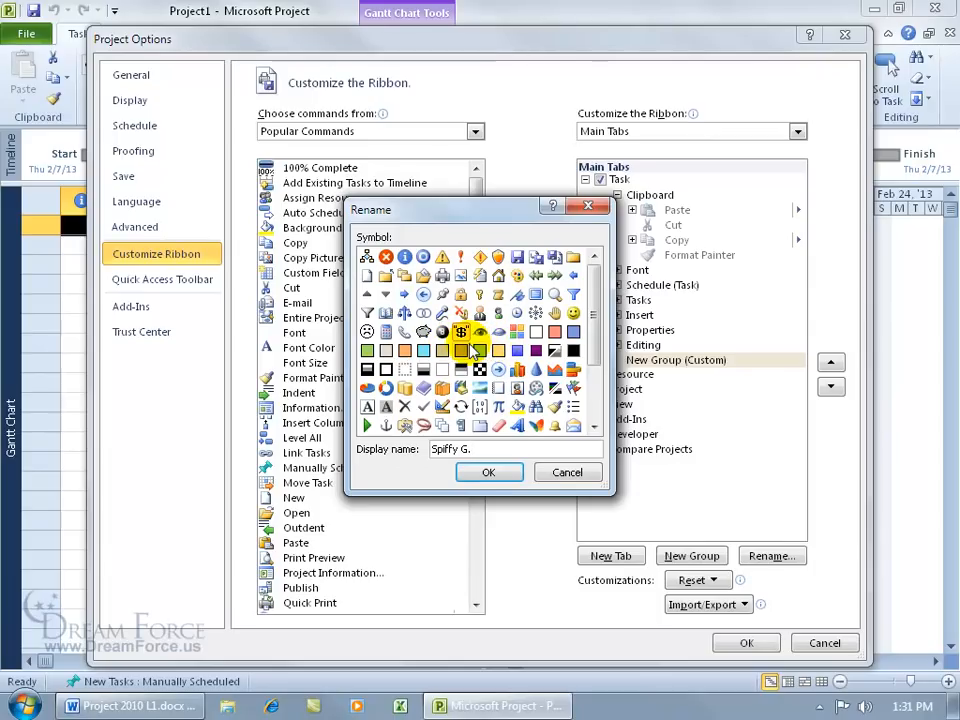
left_click(489, 475)
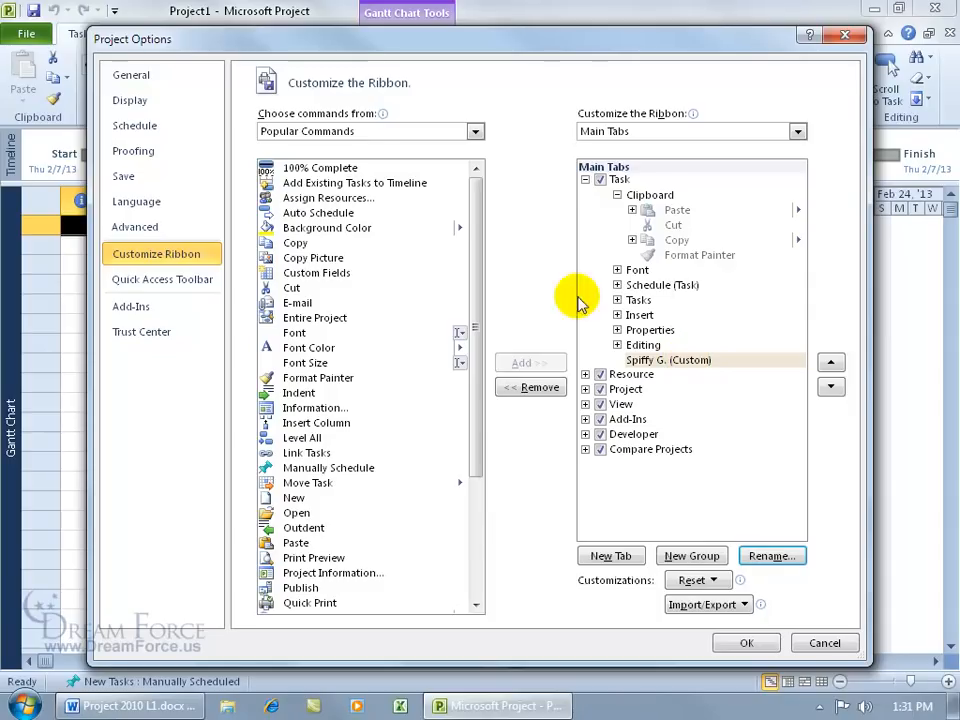
Step: Add Font, Font Size and Indent to the Spiffy G. group, then create a new custom tab
left_click_drag(300, 43, 363, 63)
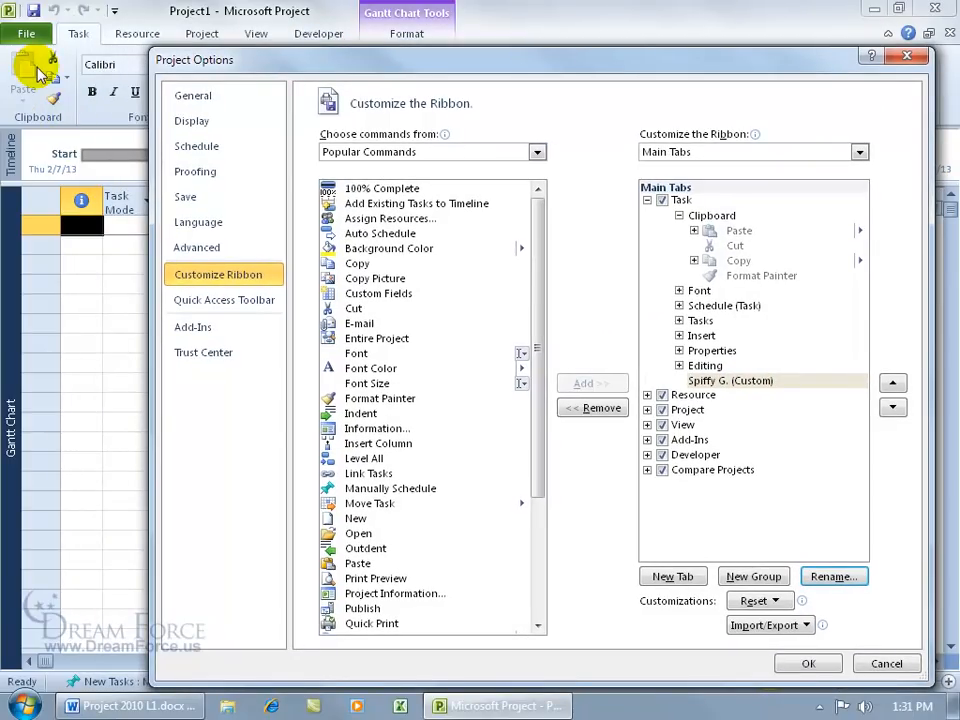
left_click(718, 382)
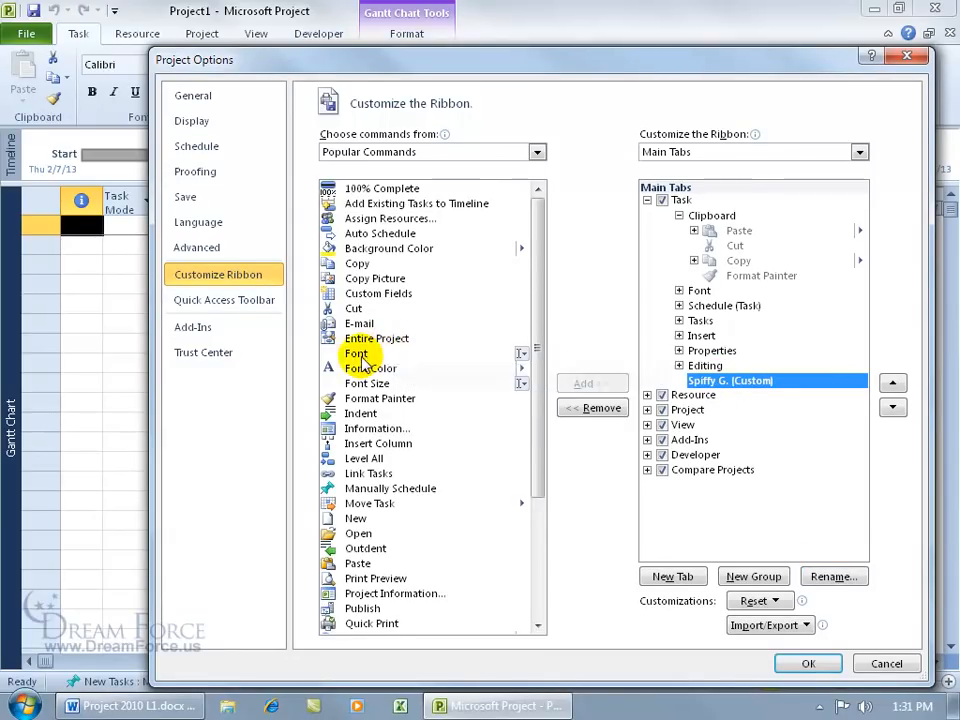
left_click(400, 354)
left_click(605, 386)
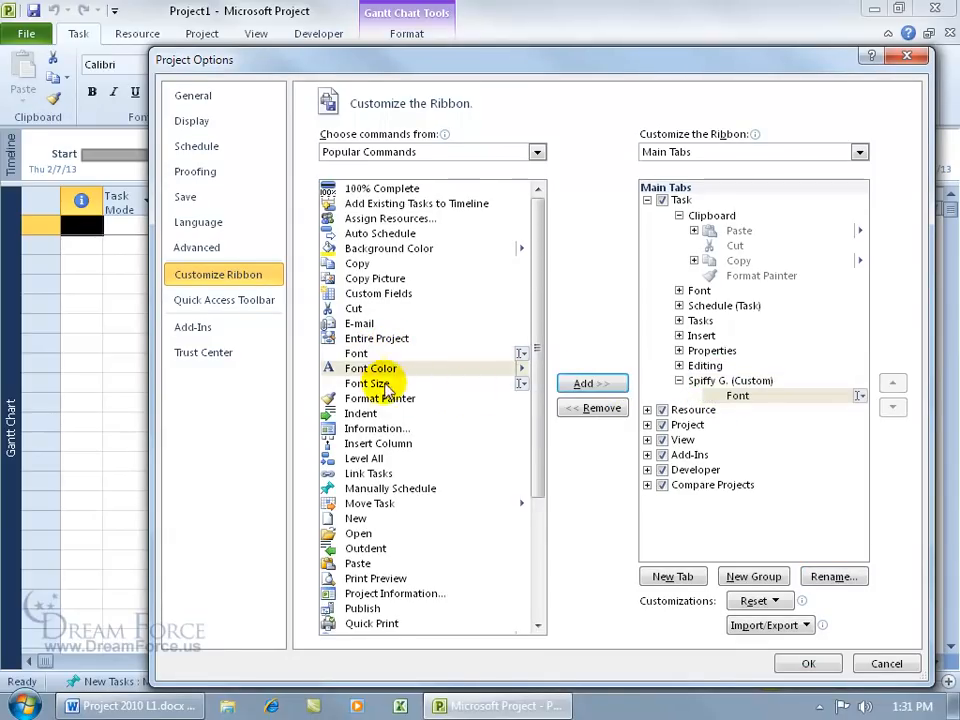
left_click(366, 383)
left_click(590, 384)
left_click(362, 413)
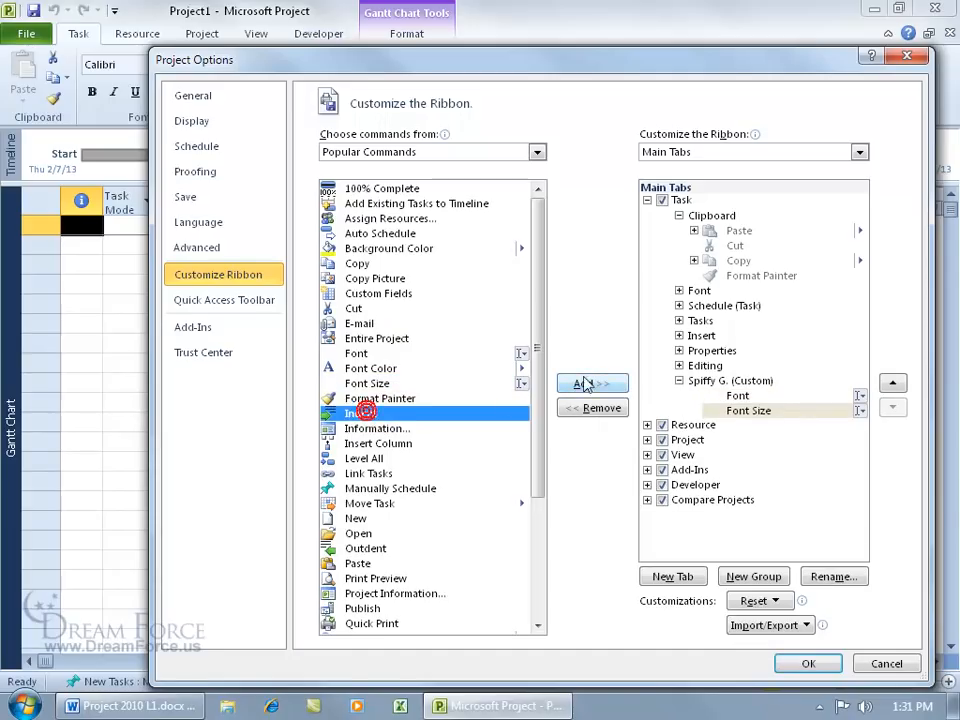
left_click(585, 383)
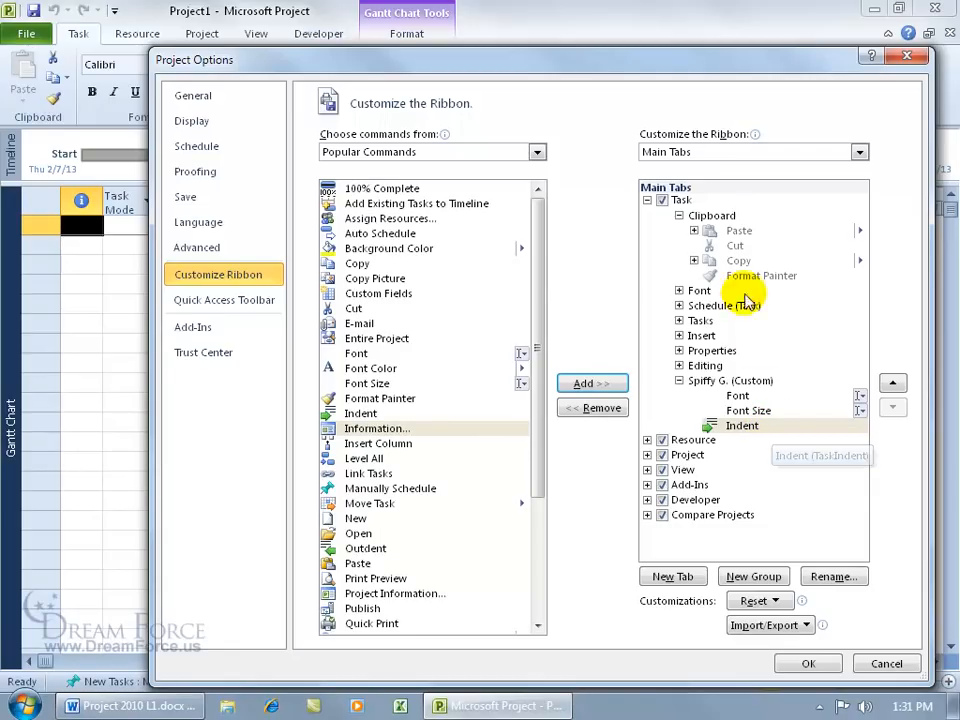
left_click(684, 580)
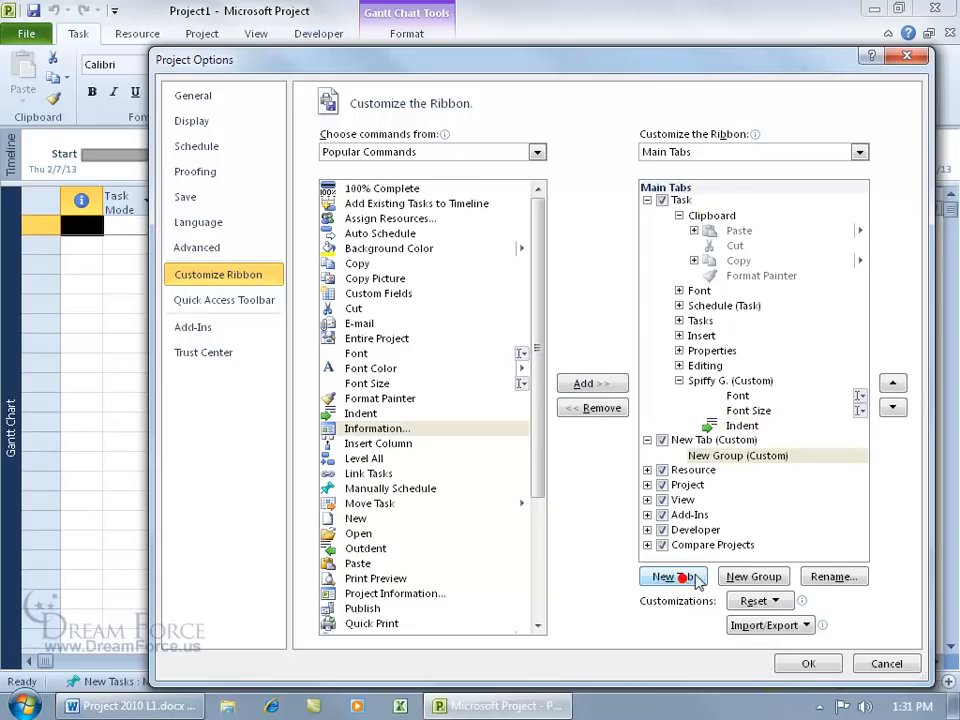
Step: Rename the new custom tab to 'Tab 1'
left_click(697, 442)
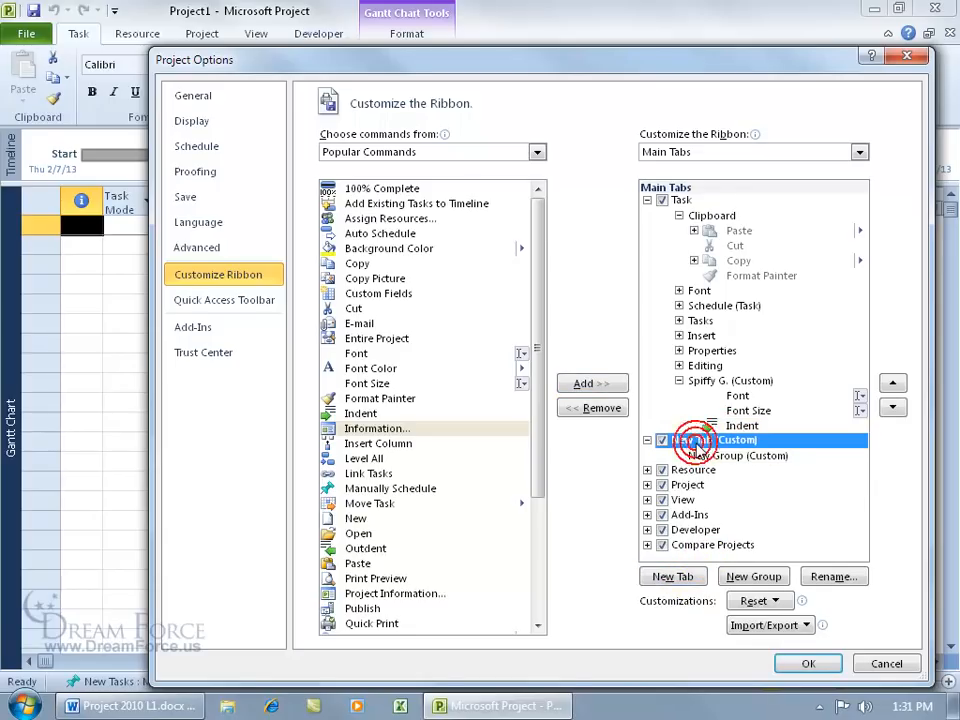
left_click(826, 580)
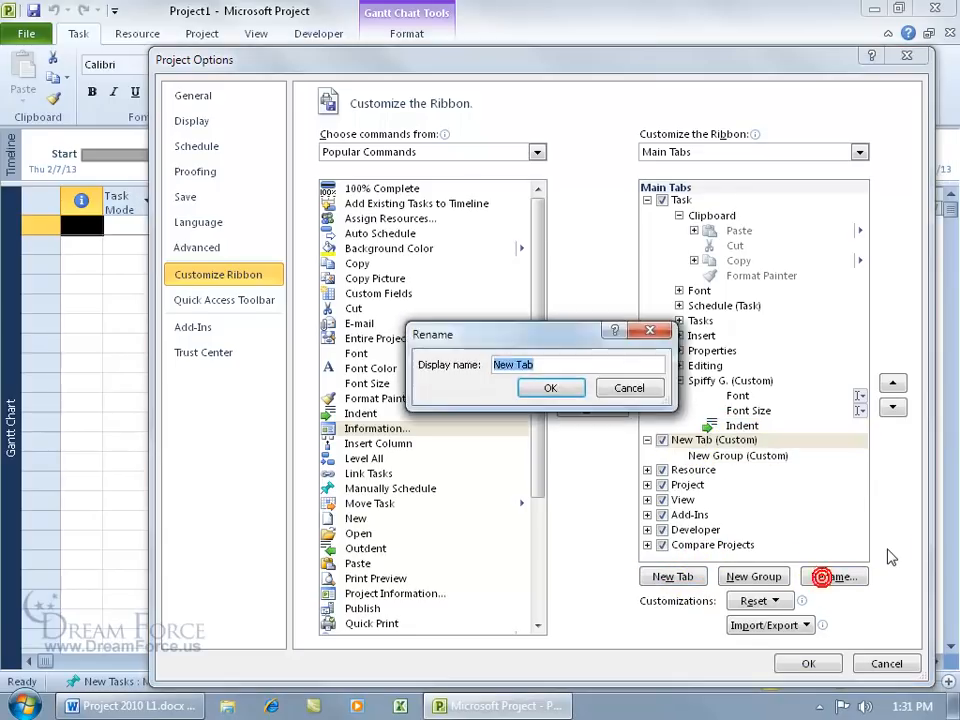
type("Tab 1")
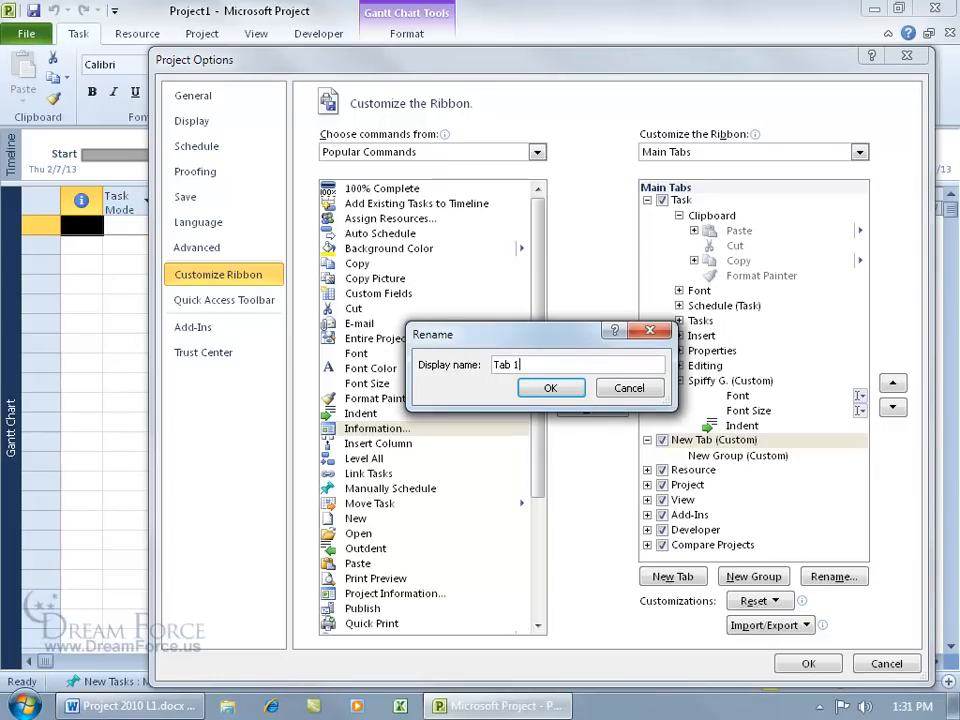
left_click(552, 388)
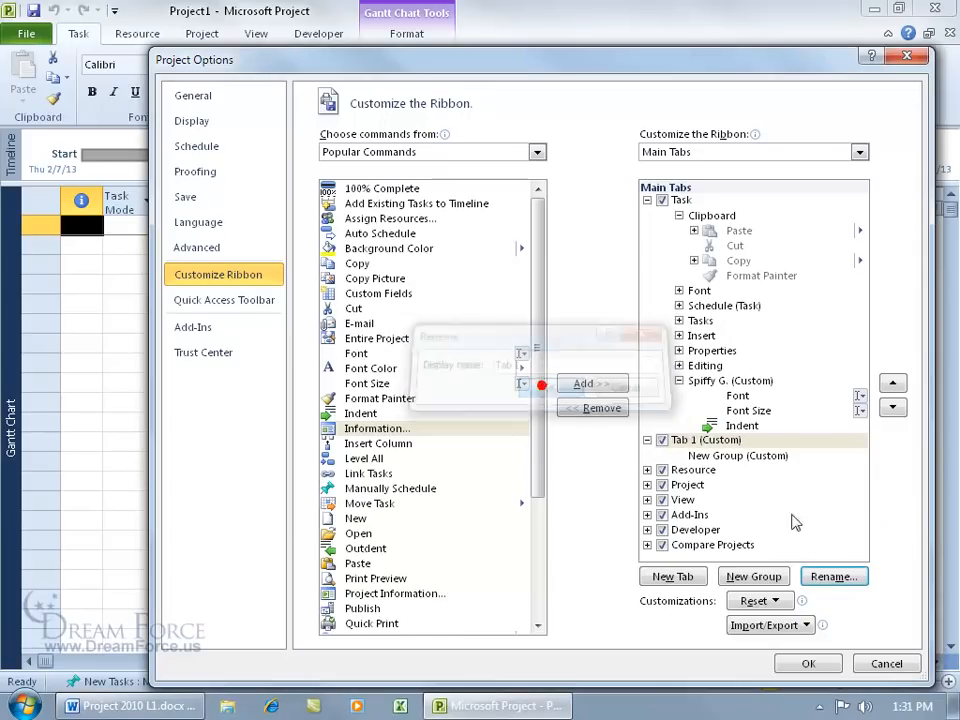
Step: Rename Tab 1's new group to 'G 1' and pick a symbol for it
left_click(750, 458)
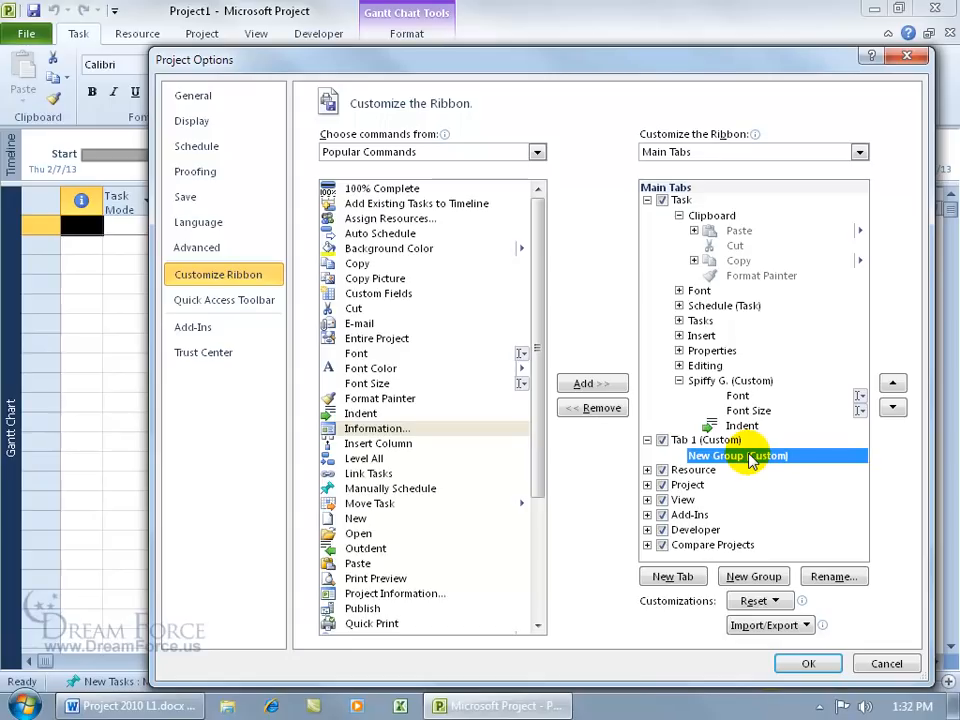
left_click(830, 577)
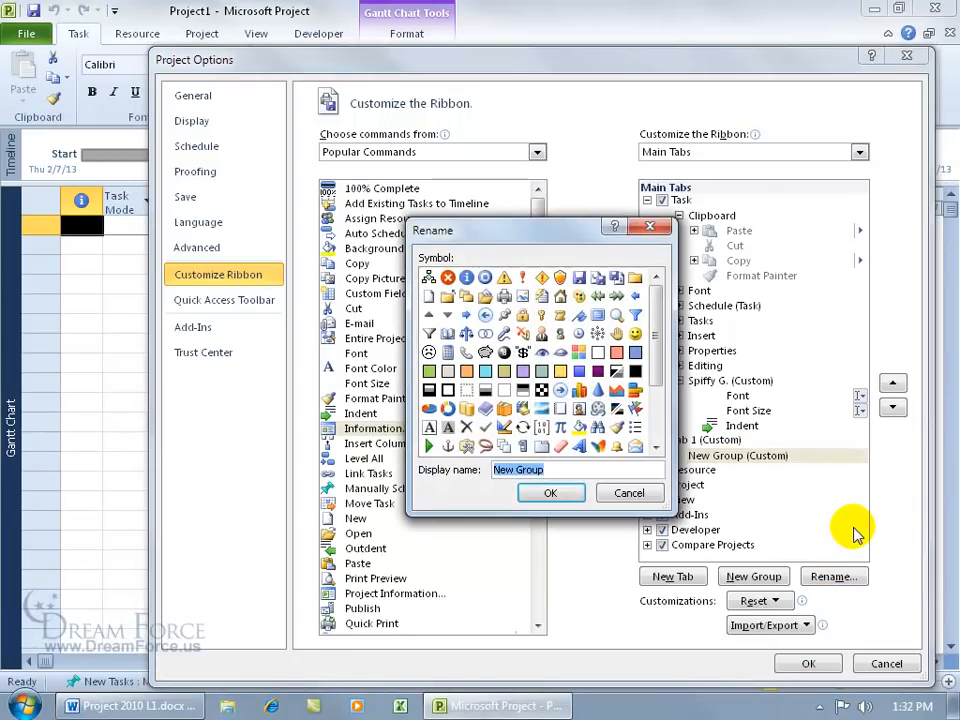
type("G 1")
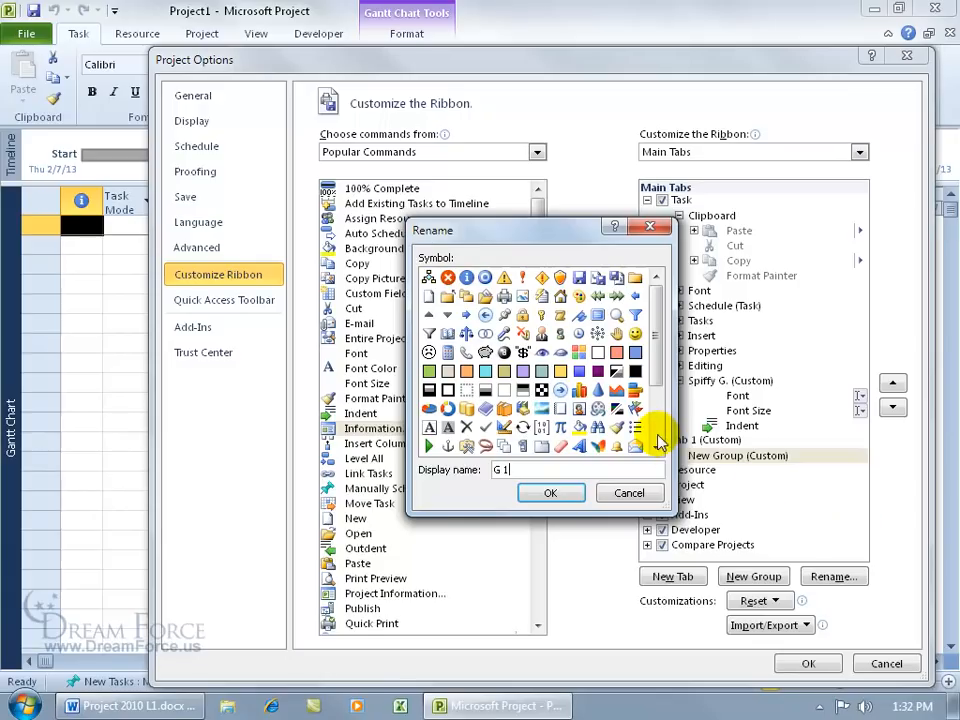
left_click(559, 391)
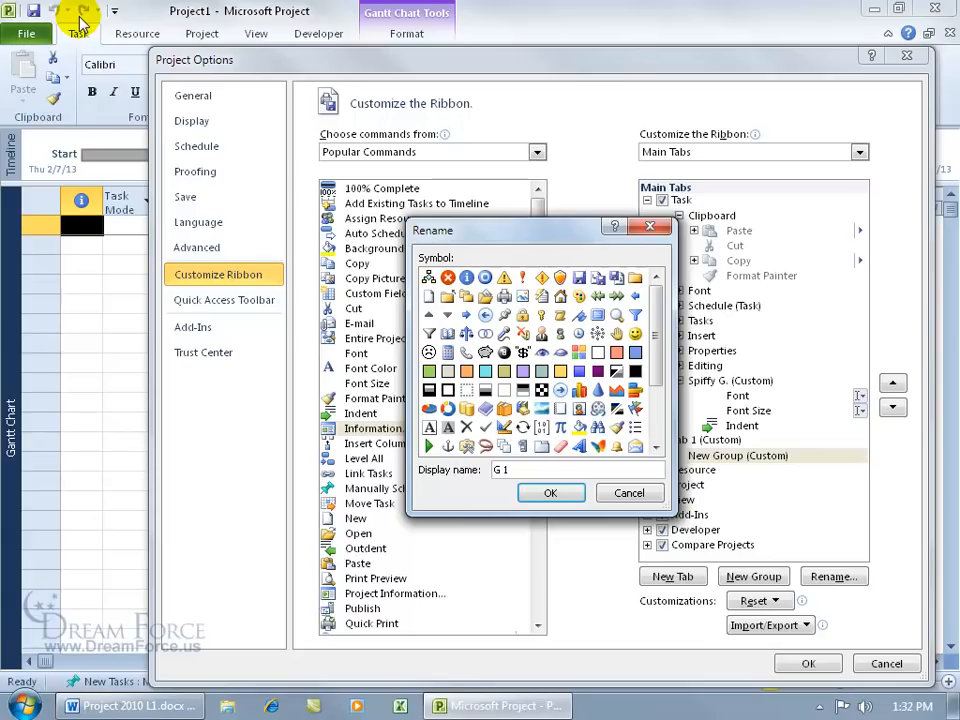
Step: Confirm the G 1 name and add Font Size, Indent and Level All to G 1
left_click(548, 494)
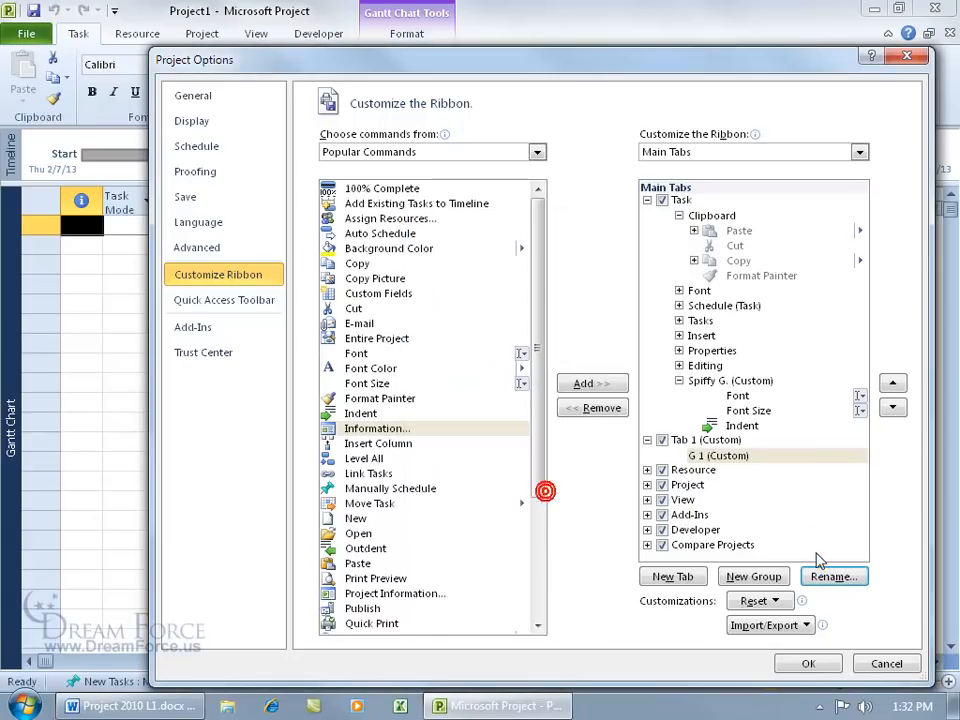
left_click(724, 456)
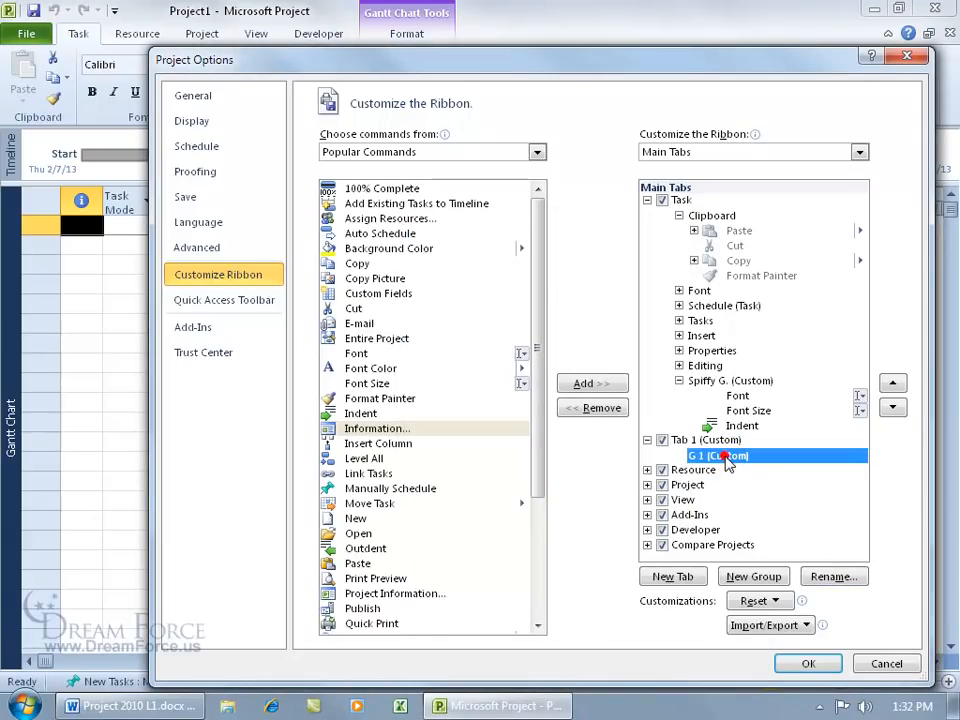
left_click(367, 383)
left_click(584, 386)
left_click(362, 413)
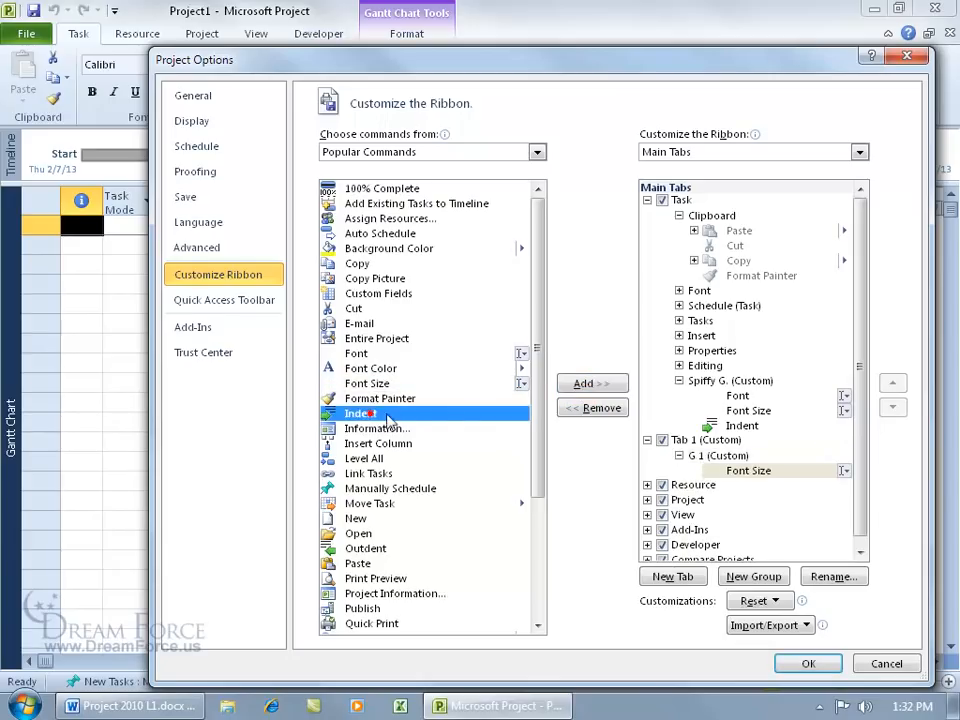
left_click(586, 388)
left_click(375, 458)
left_click(600, 385)
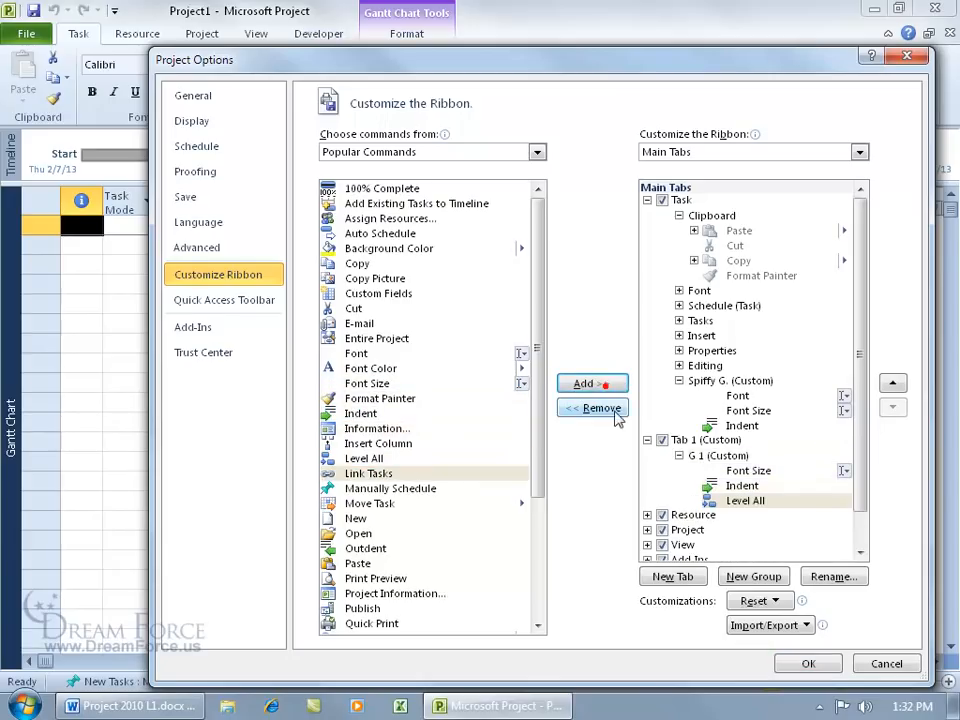
Step: Add a second new group to Tab 1 and name it 'G 2'
left_click(765, 578)
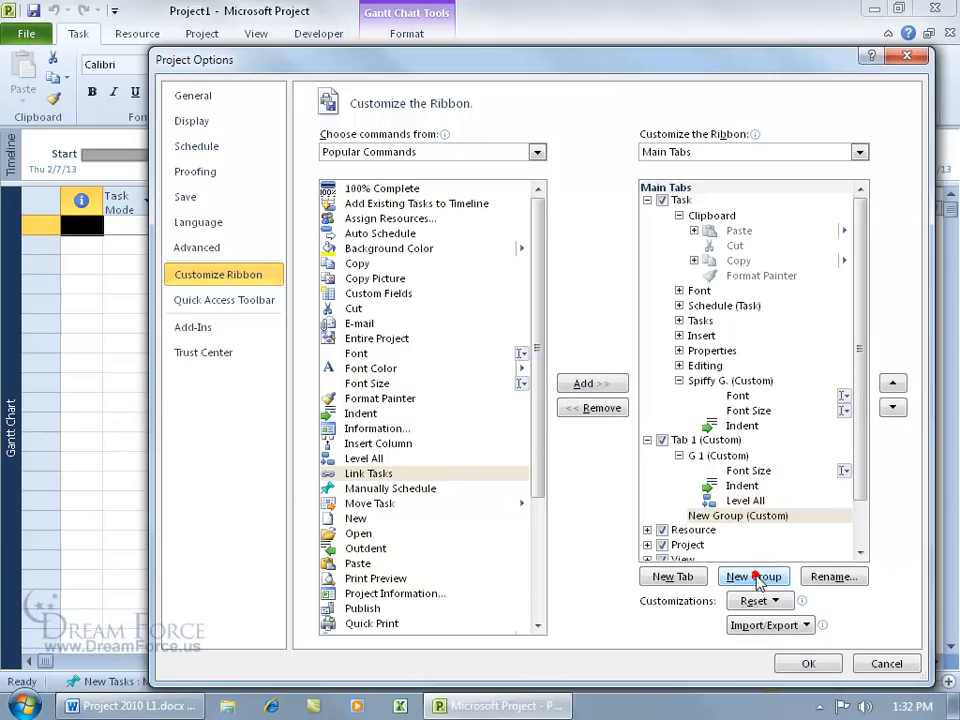
left_click(831, 577)
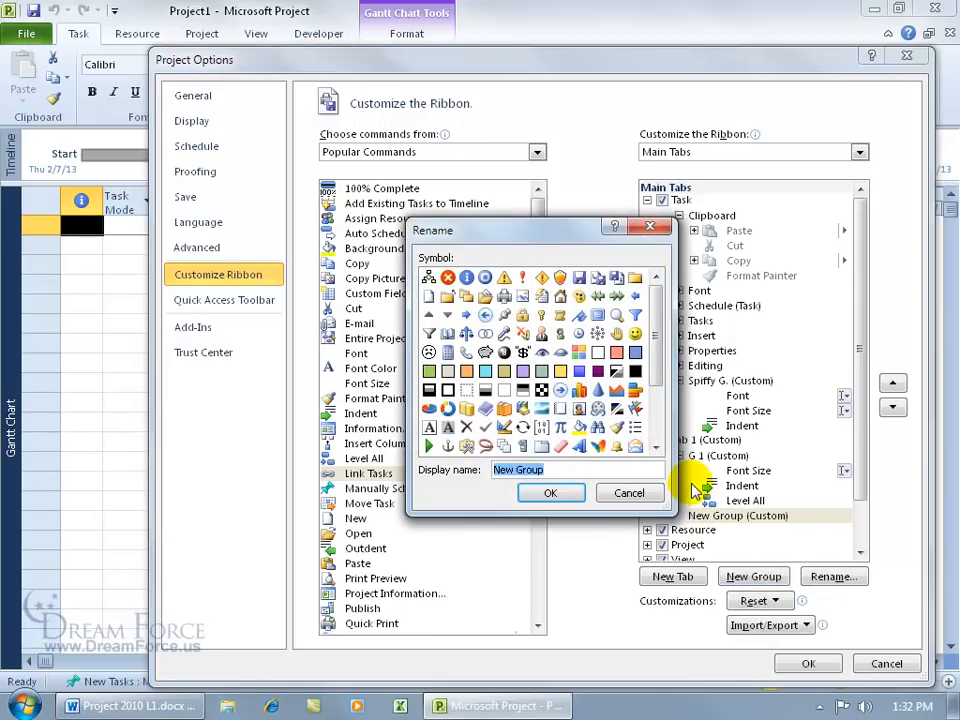
type("G 2")
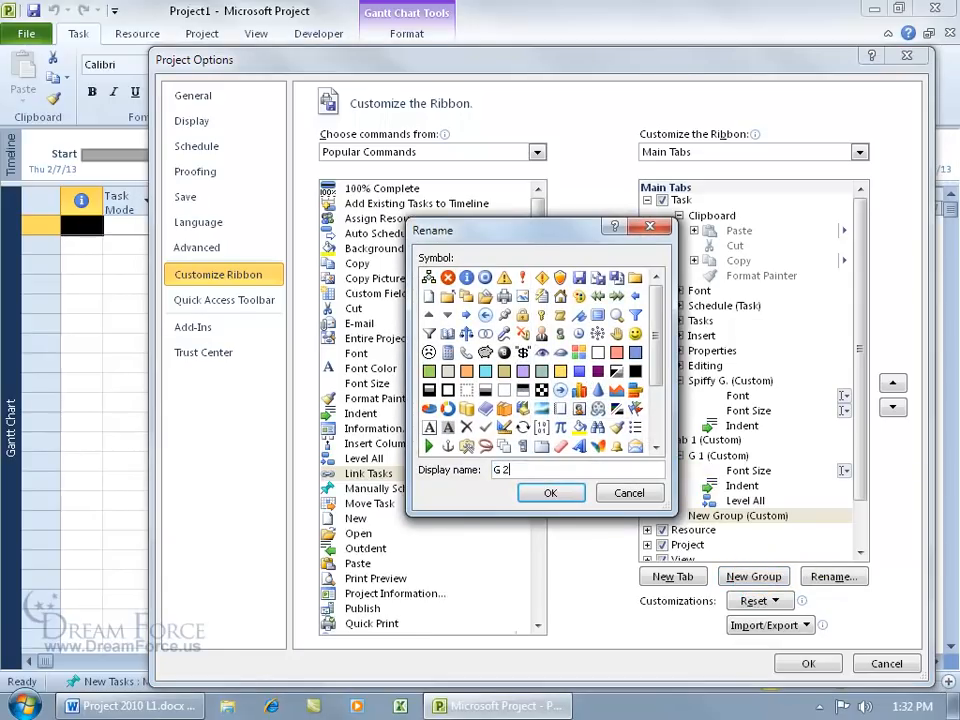
left_click(549, 494)
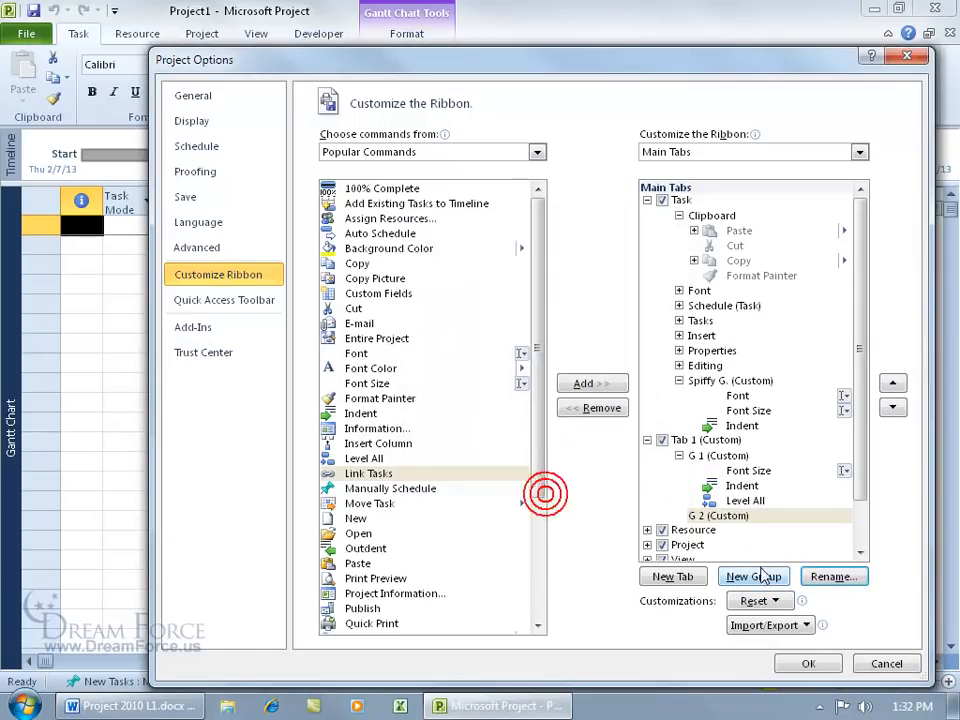
Step: Add Manually Schedule and New to G 2 and apply the ribbon changes
left_click(377, 489)
left_click(600, 383)
left_click(355, 518)
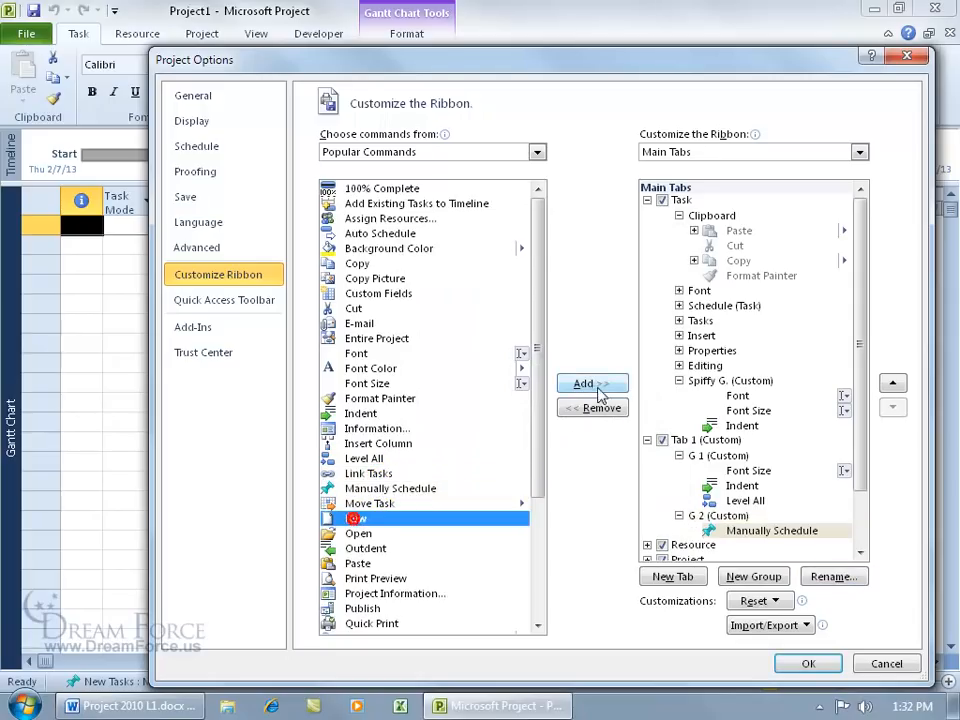
left_click(592, 384)
mouse_move(859, 456)
left_mouse_down()
mouse_move(862, 482)
mouse_move(861, 456)
left_mouse_up()
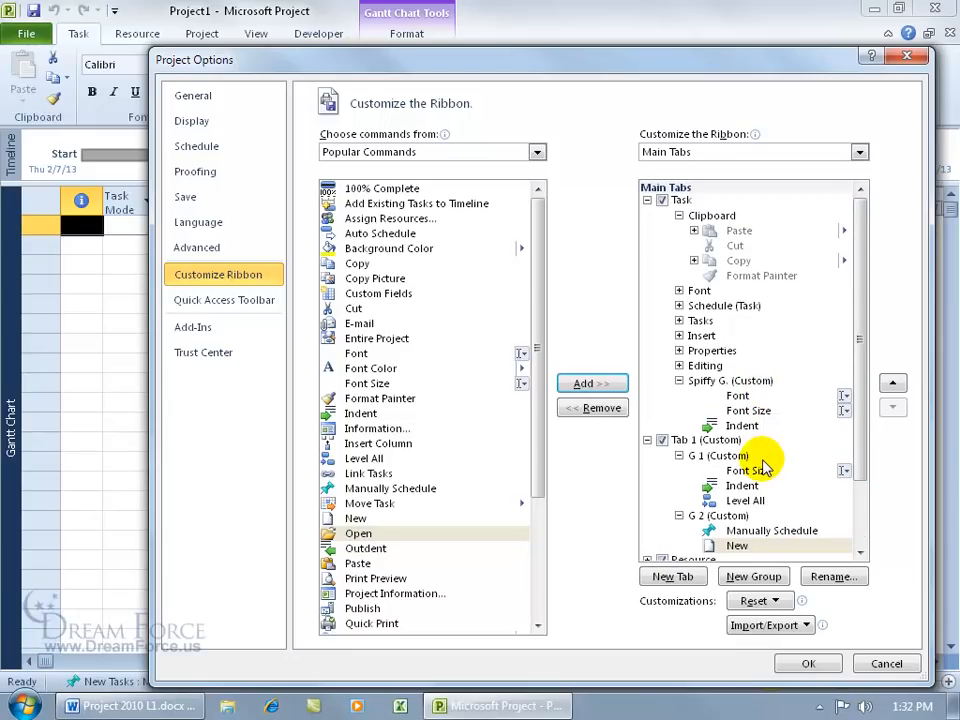
left_click(818, 665)
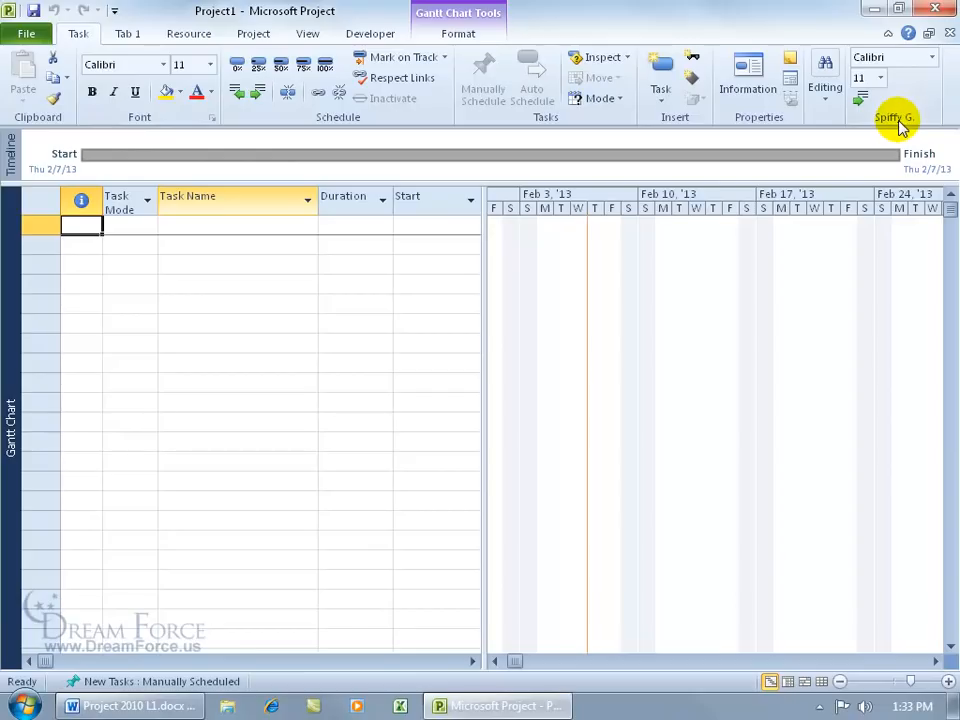
Step: Preview the Spiffy G. font size list, then display Tab 1 with its G 1 and G 2 groups
left_click(881, 79)
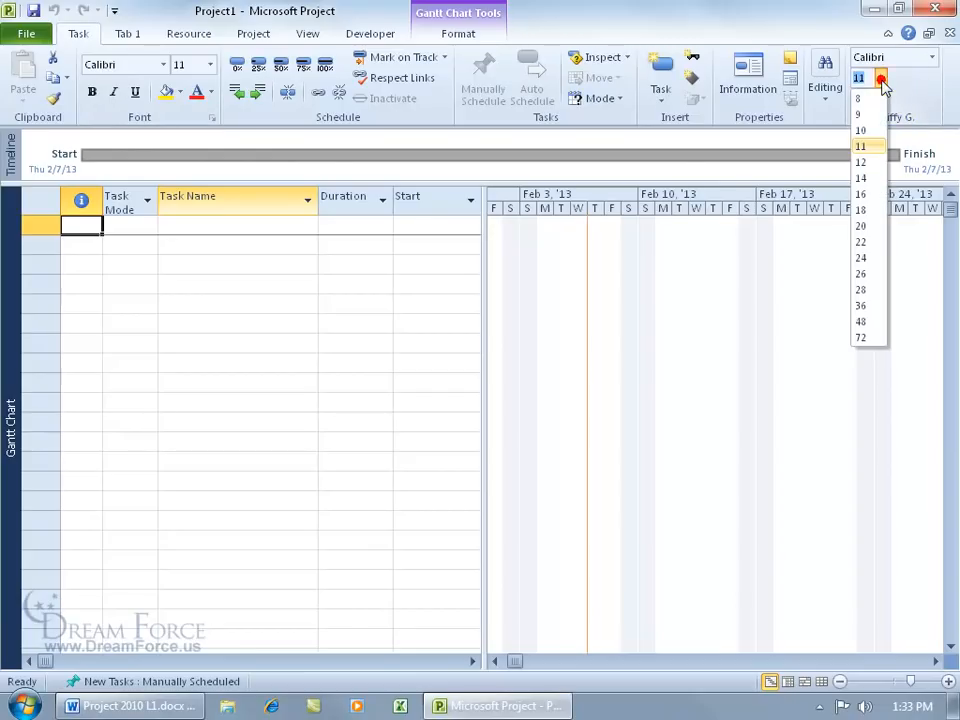
left_click(901, 86)
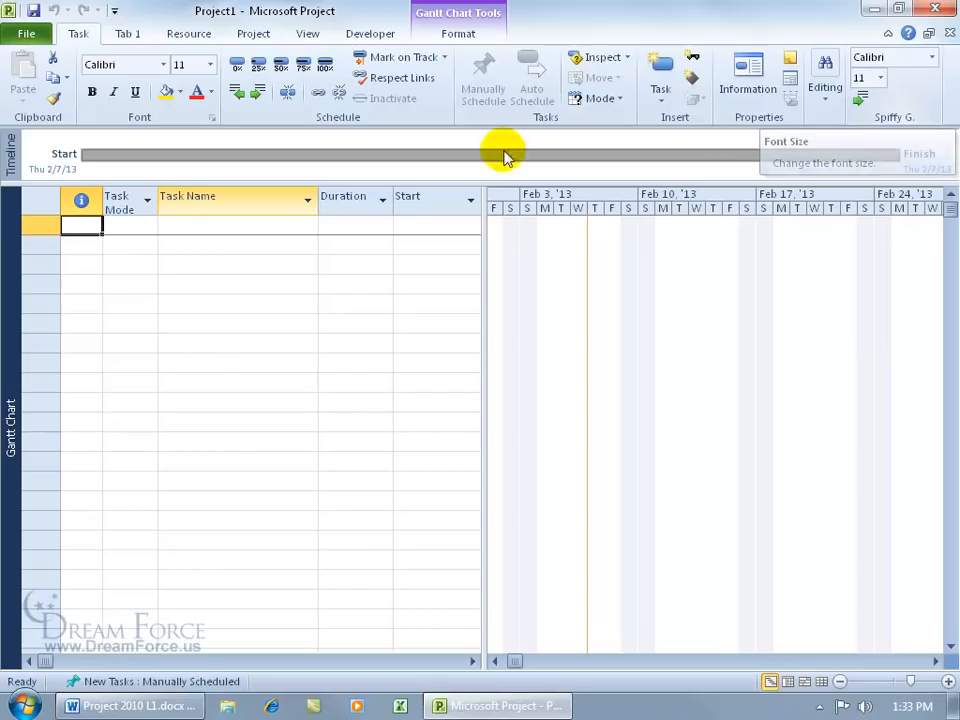
left_click(133, 38)
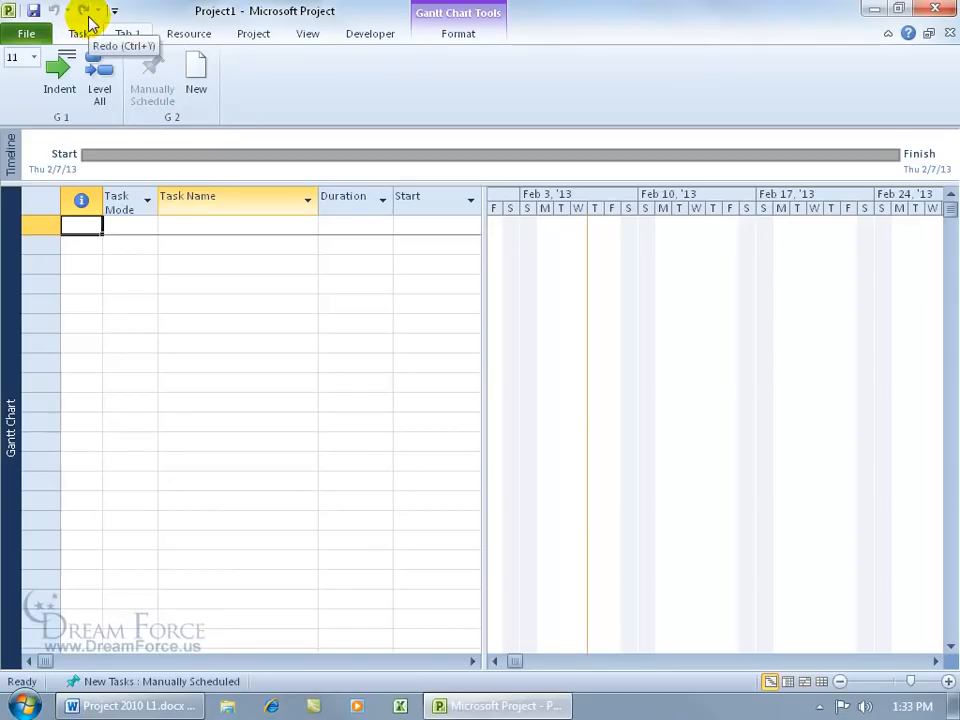
Step: Add the G 1 group and the Manually Schedule command to the Quick Access Toolbar
right_click(80, 122)
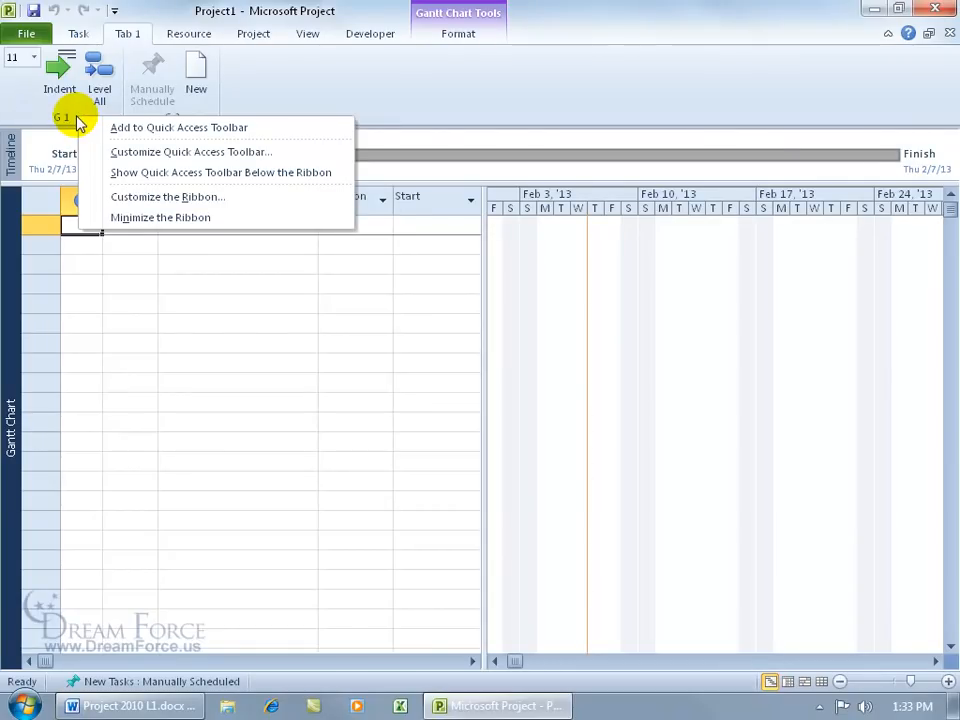
left_click(110, 129)
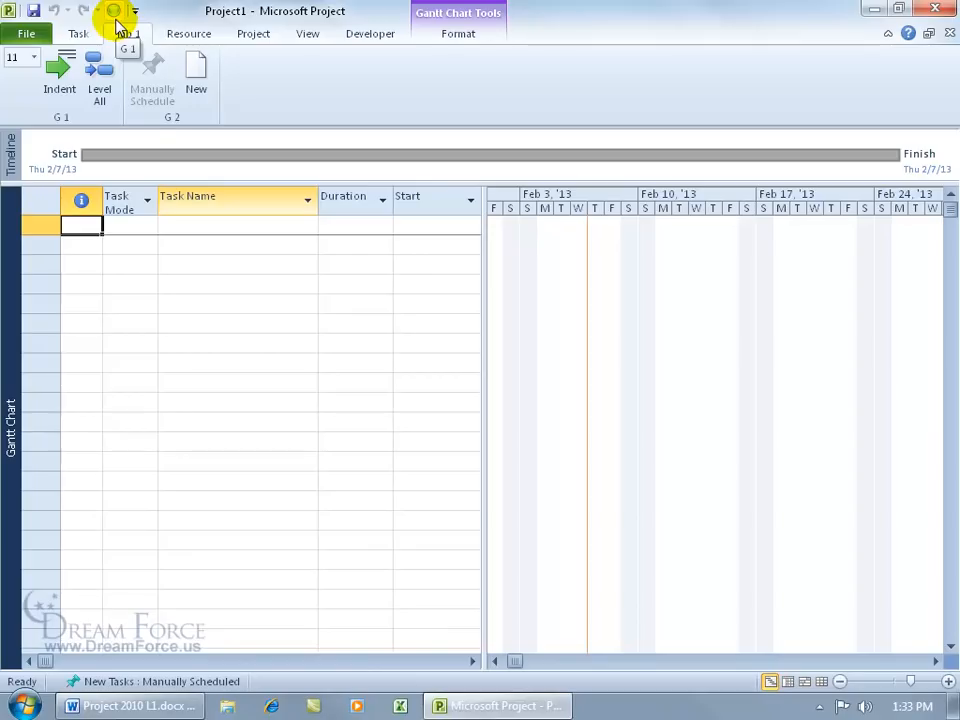
right_click(162, 97)
left_click(194, 114)
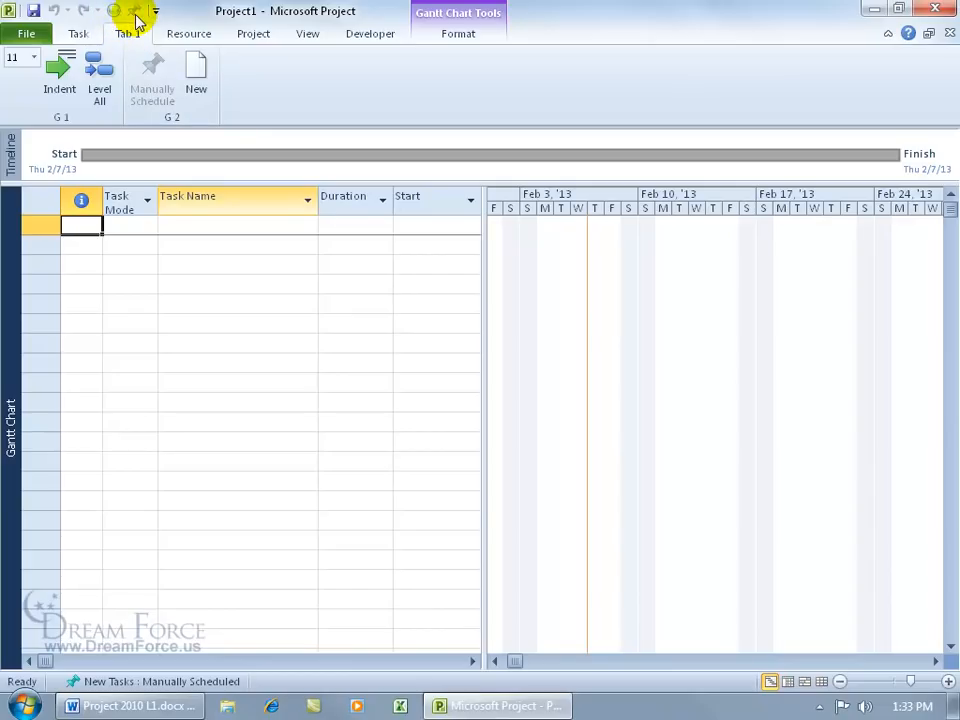
Step: Try the new G 1 and Manually Schedule toolbar buttons, then return to the Task tab
left_click(114, 13)
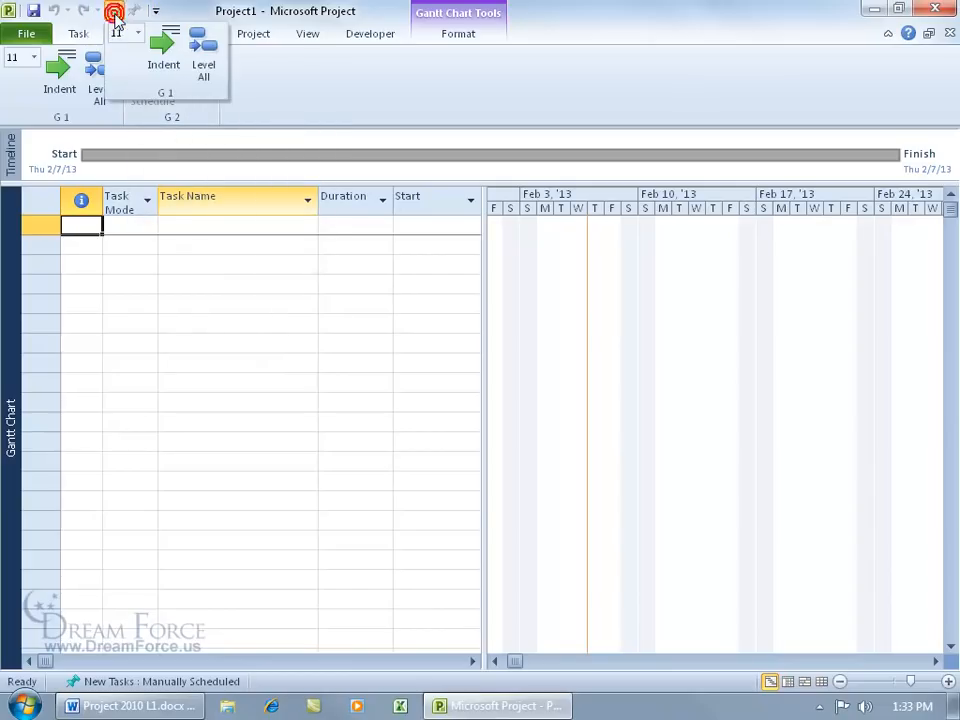
left_click(134, 13)
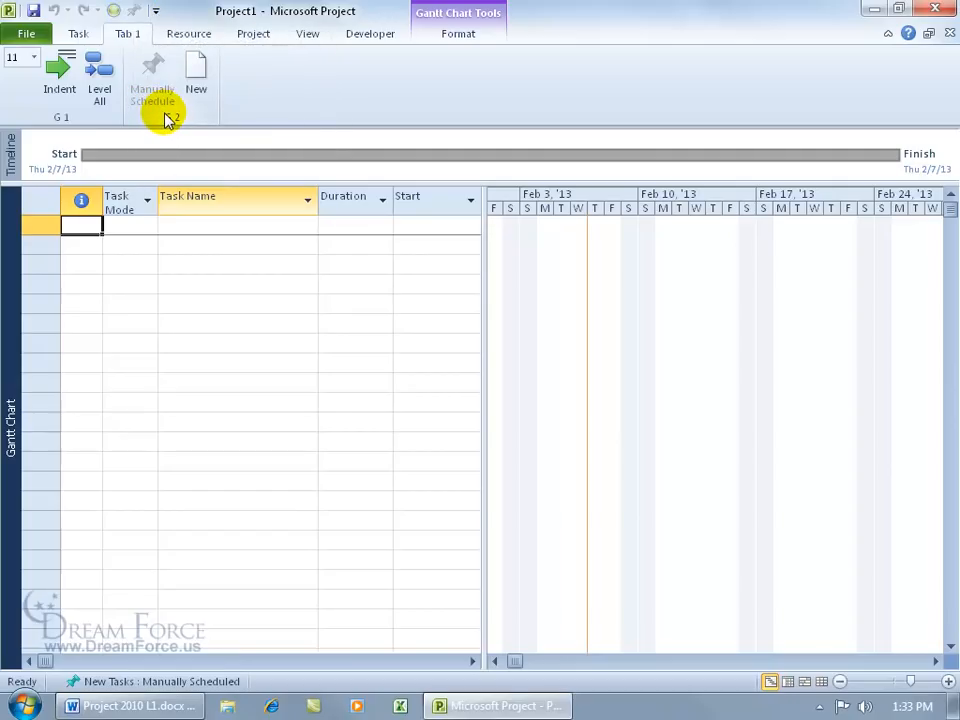
left_click(84, 36)
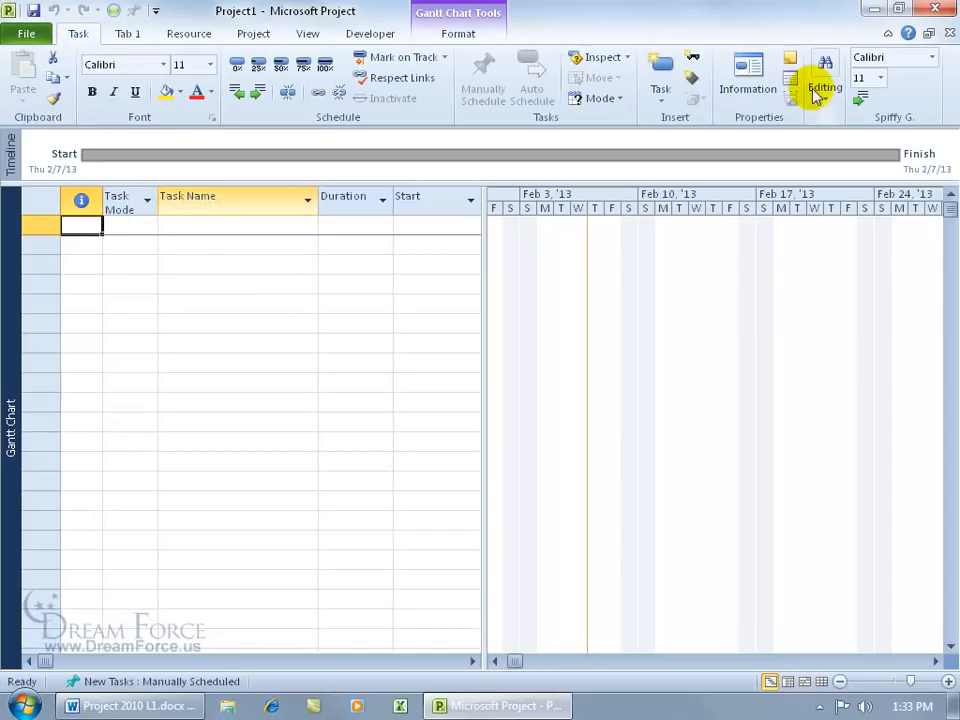
Step: Put the Spiffy G. group on the Quick Access Toolbar and preview its font size list
right_click(897, 119)
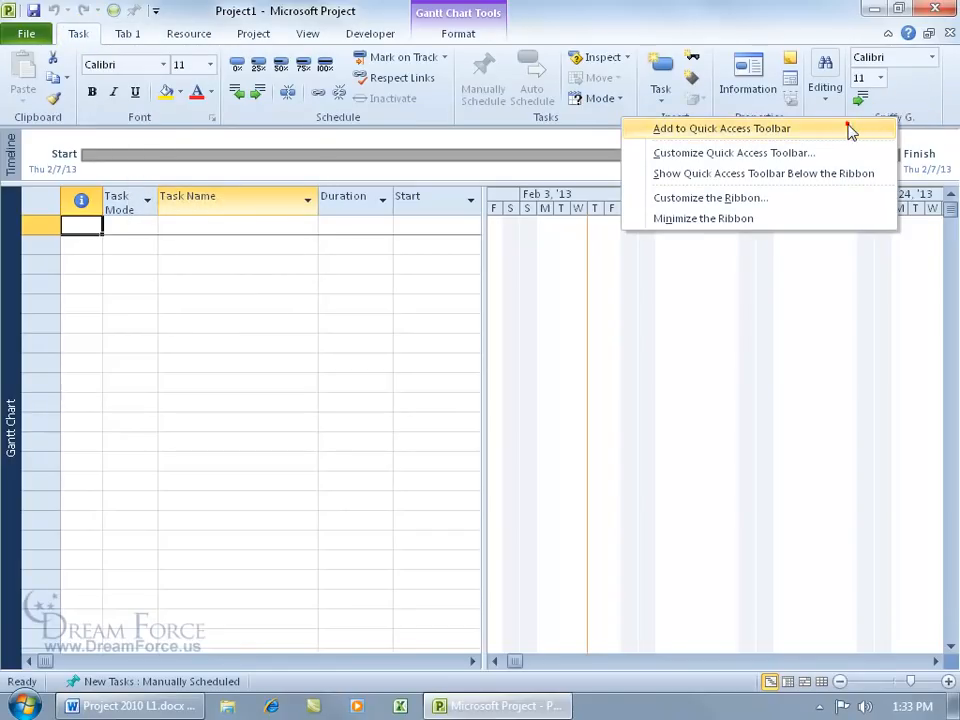
left_click(850, 128)
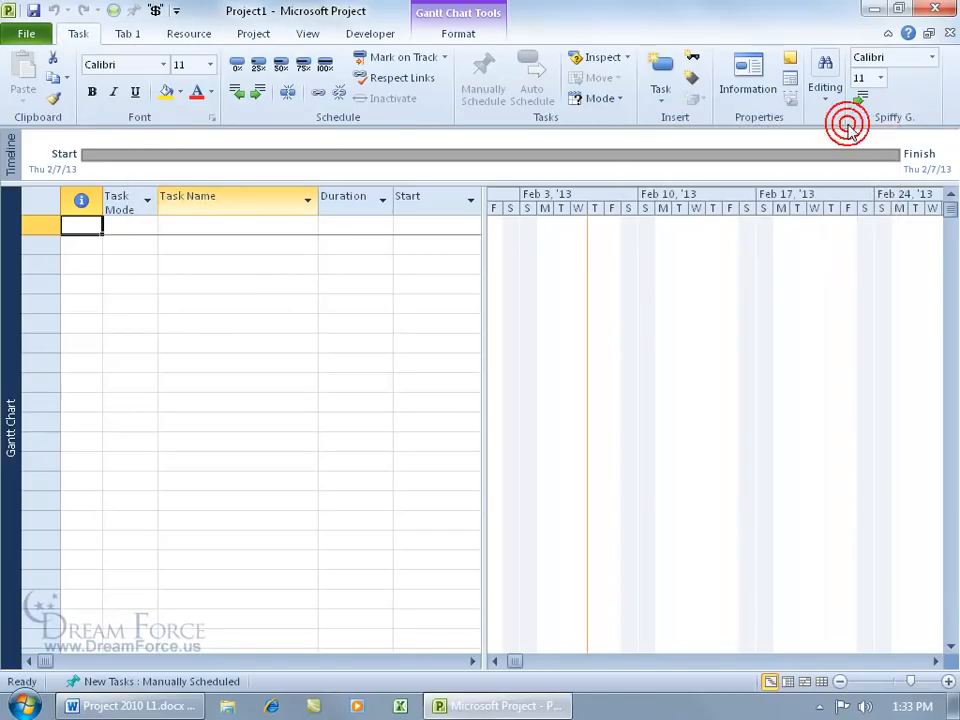
left_click(155, 14)
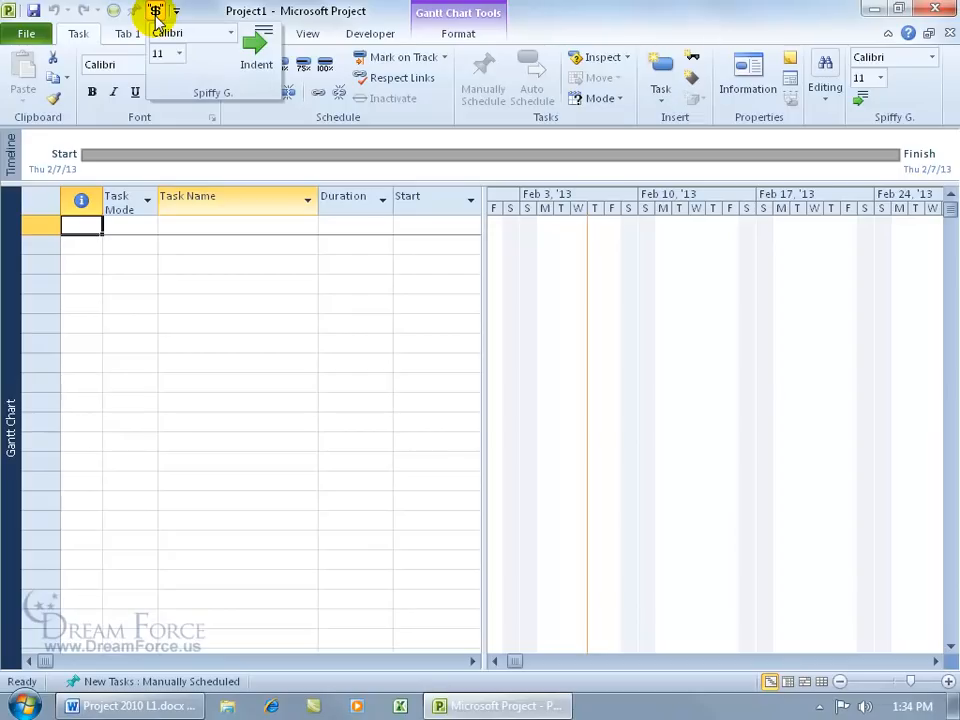
left_click(179, 53)
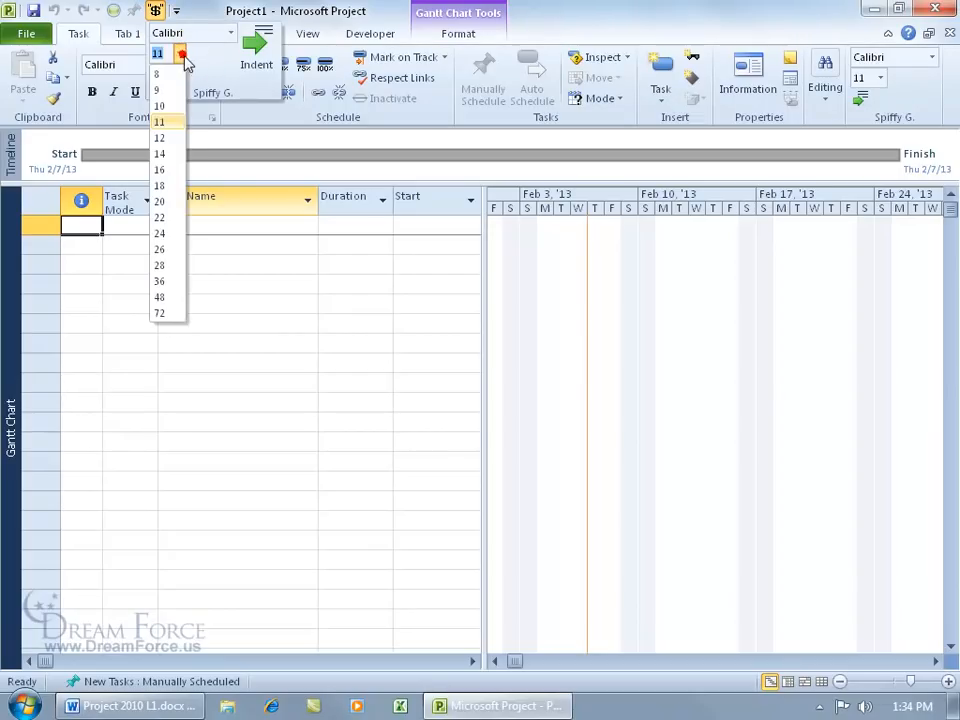
left_click(200, 62)
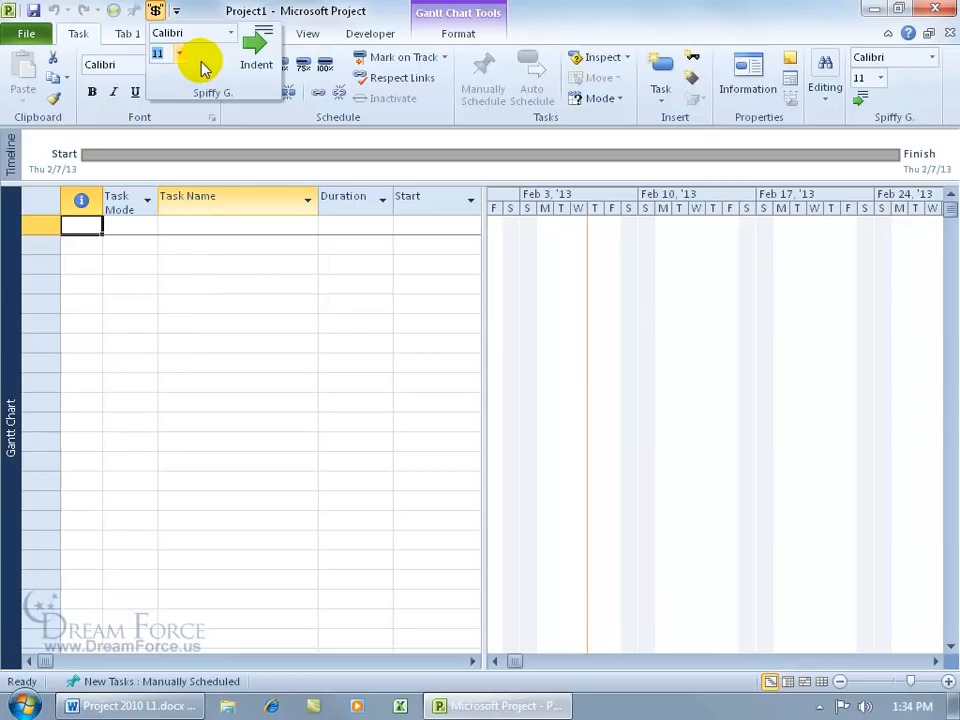
left_click(544, 22)
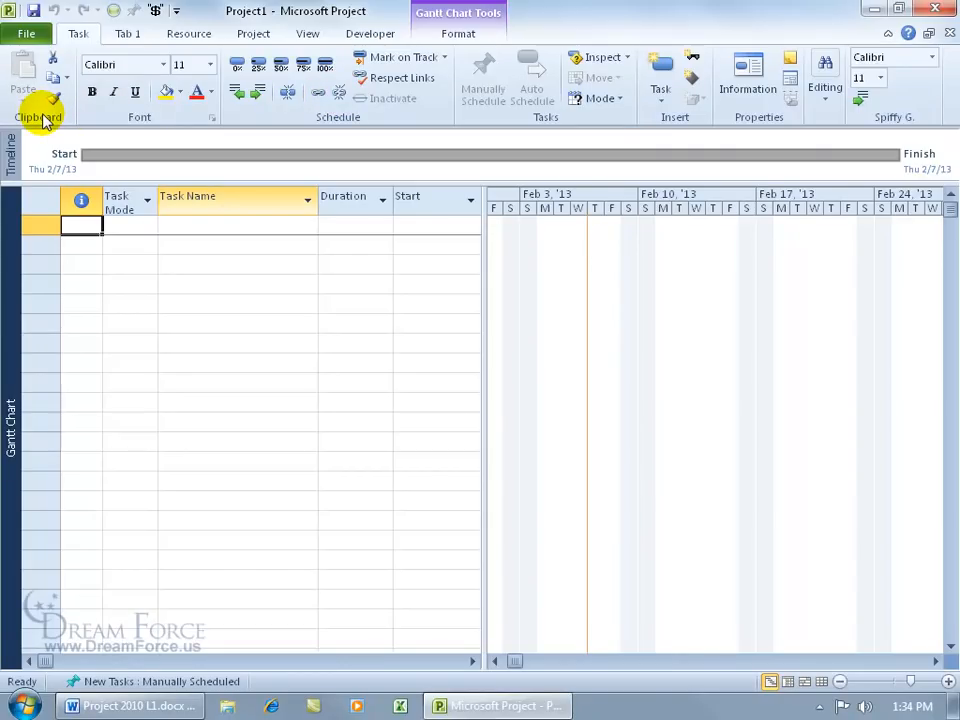
Step: Use Reset all customizations in Customize the Ribbon to clear Tab 1 and Spiffy G
right_click(180, 111)
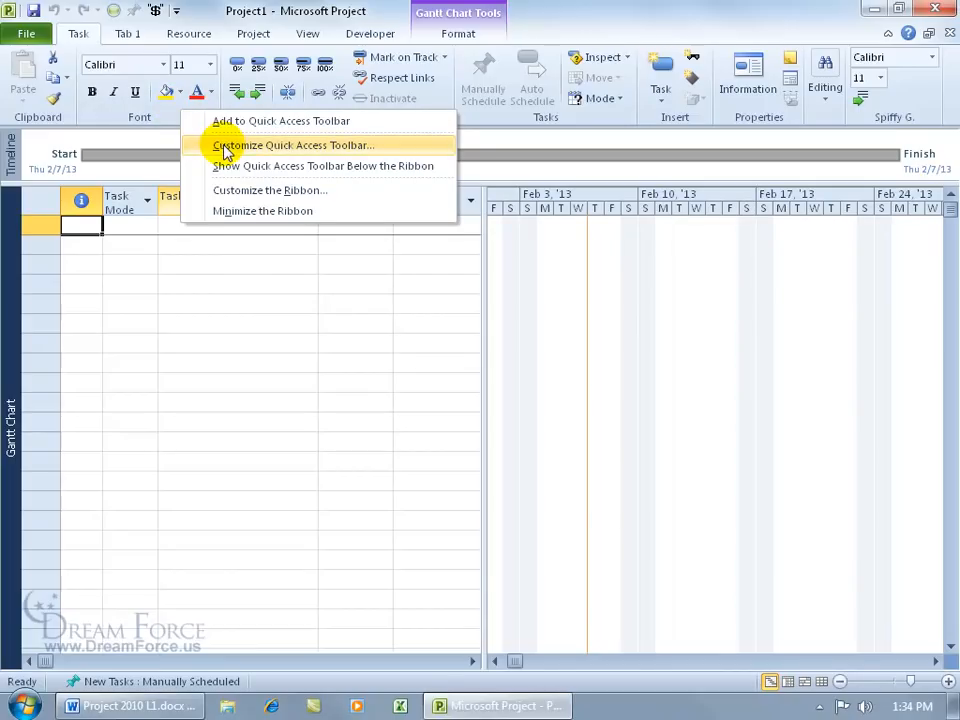
left_click(236, 189)
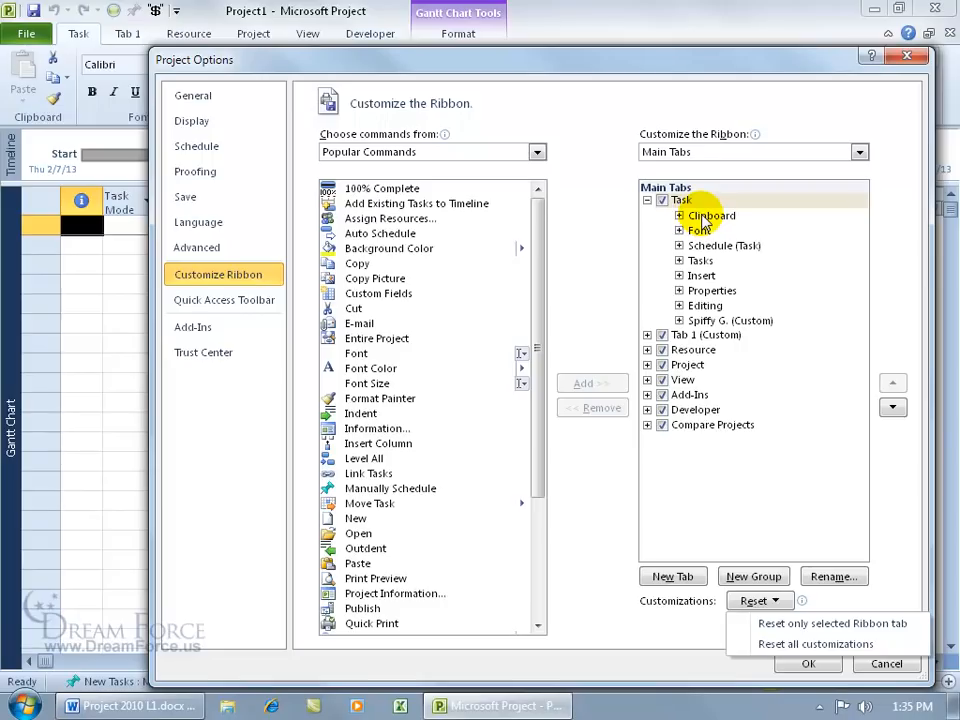
left_click(818, 603)
left_click(779, 603)
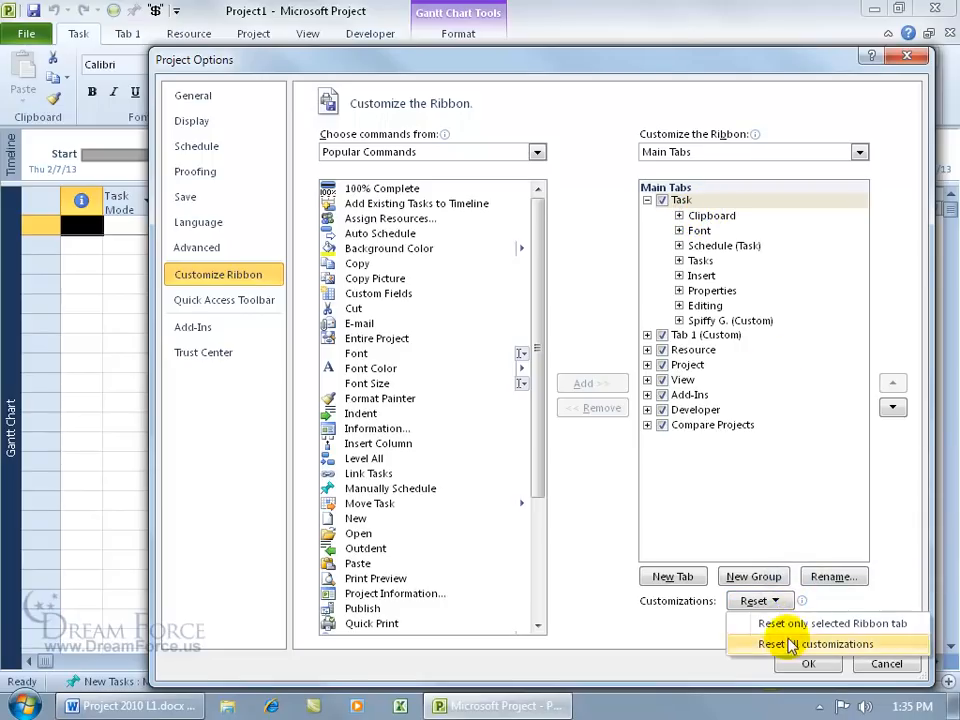
left_click(790, 645)
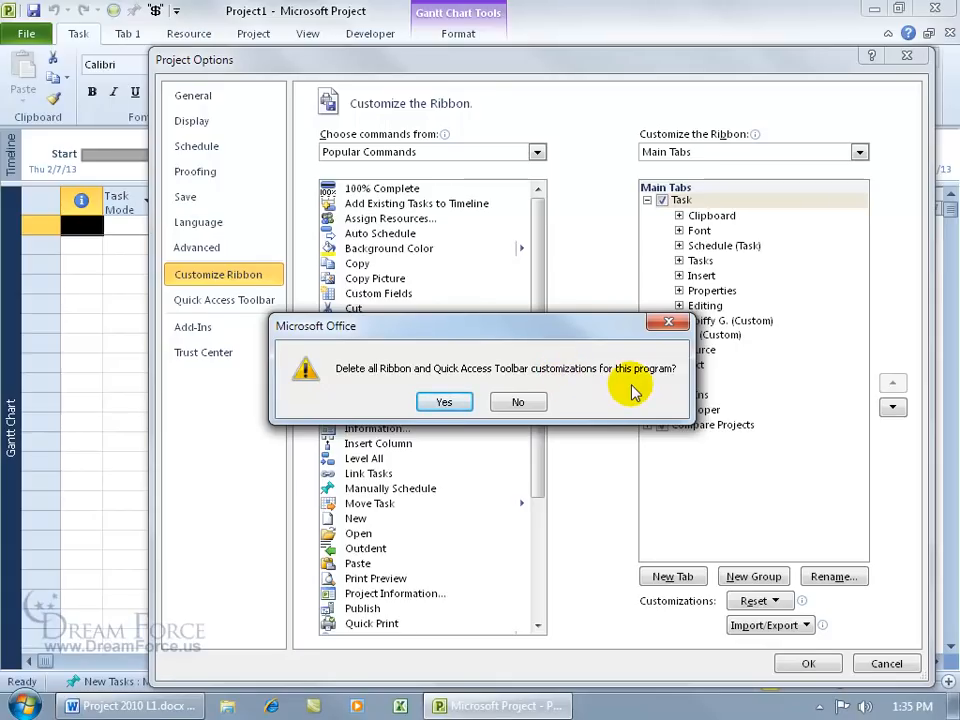
left_click(441, 402)
left_click(803, 664)
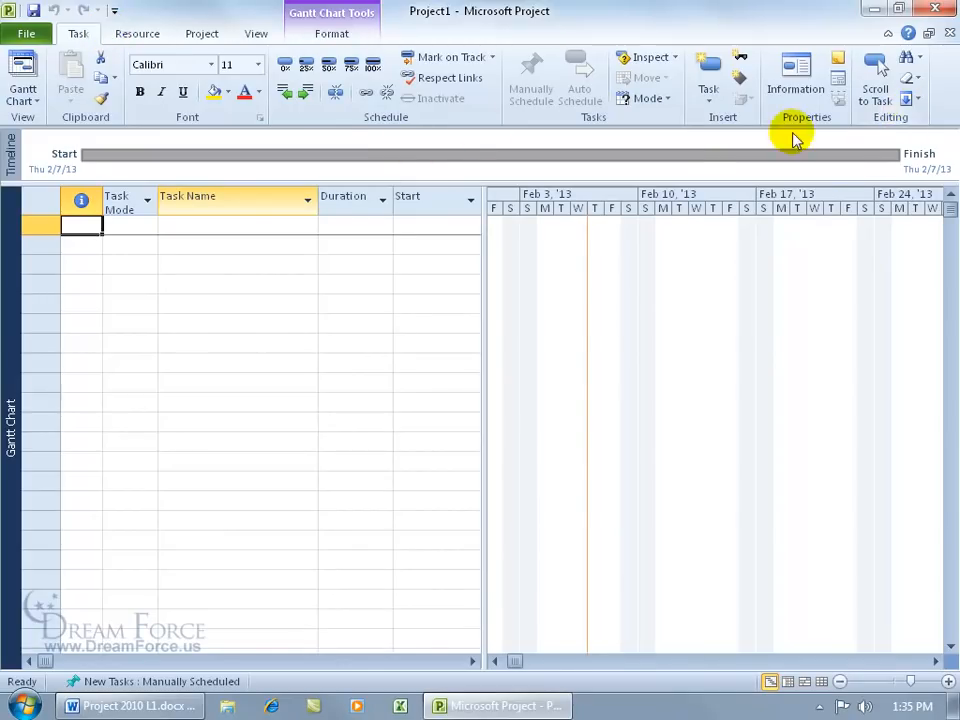
Step: Enable the Developer tab and view its Visual Basic, macro and add-in commands
right_click(342, 113)
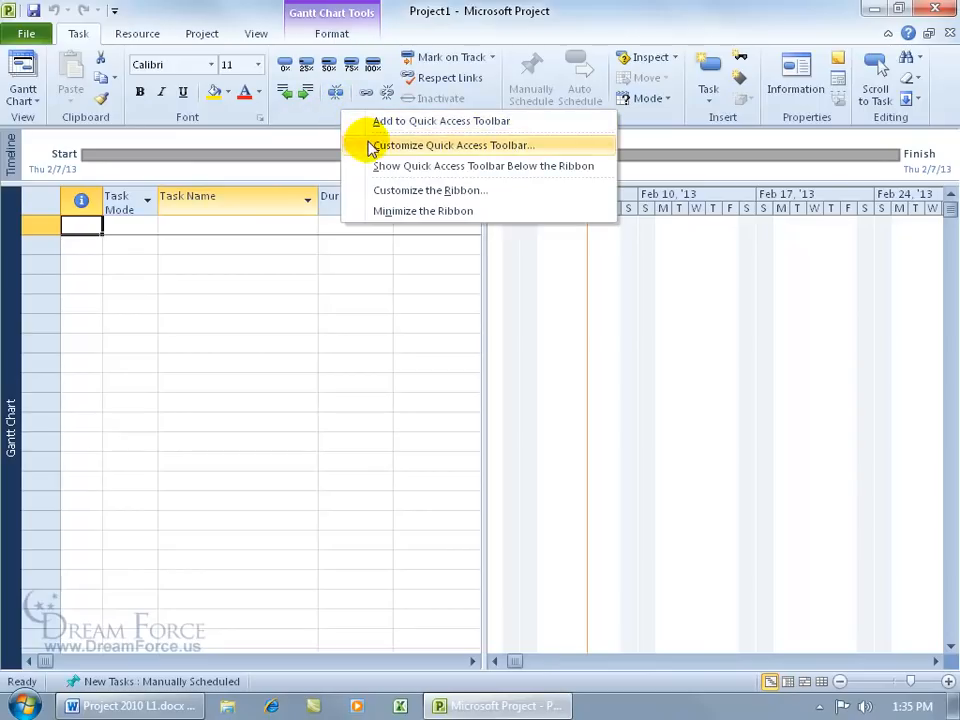
left_click(388, 190)
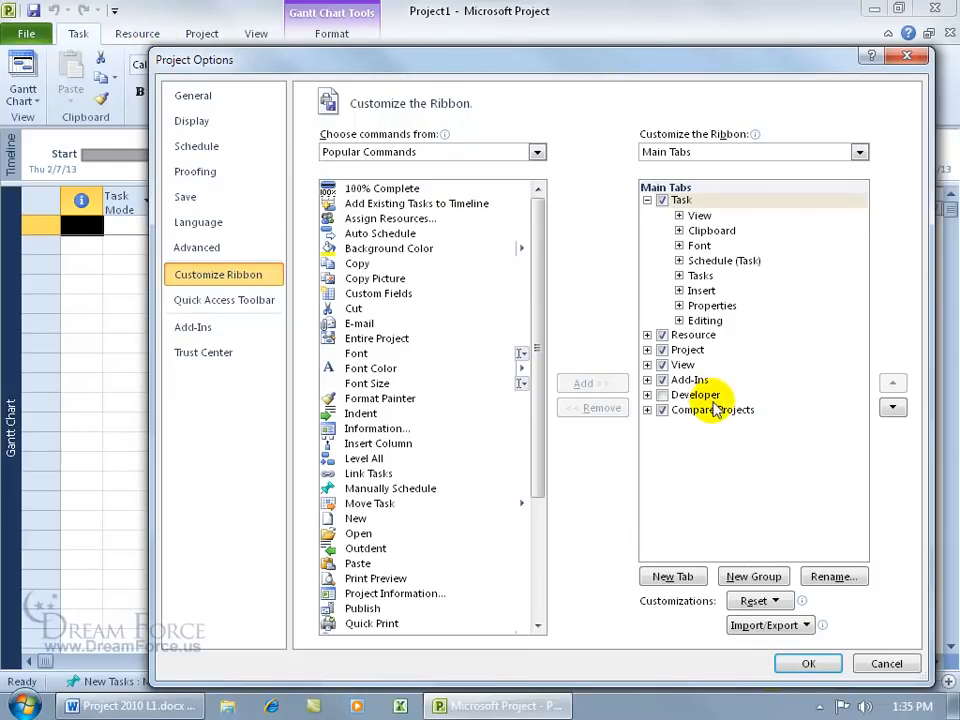
left_click(661, 396)
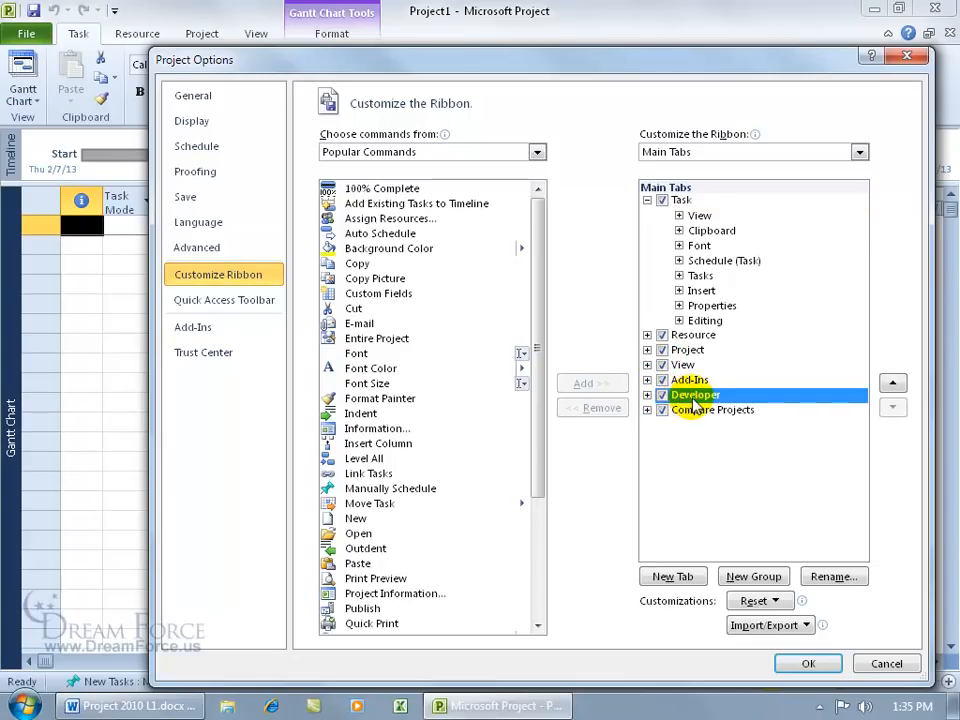
left_click(820, 665)
left_click(330, 33)
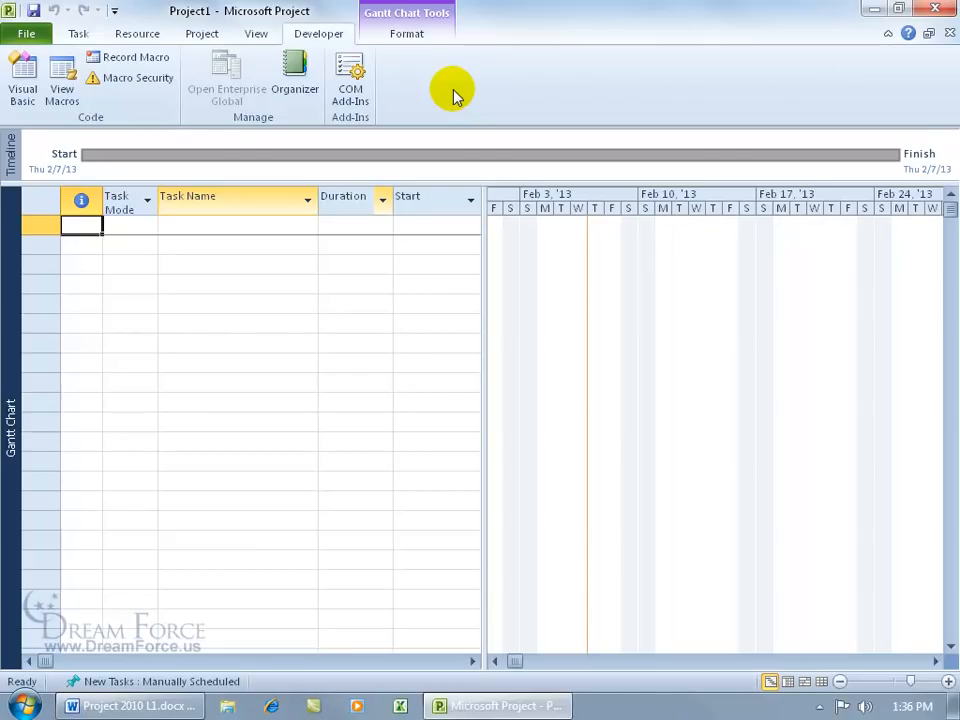
key("ctrl+F1")
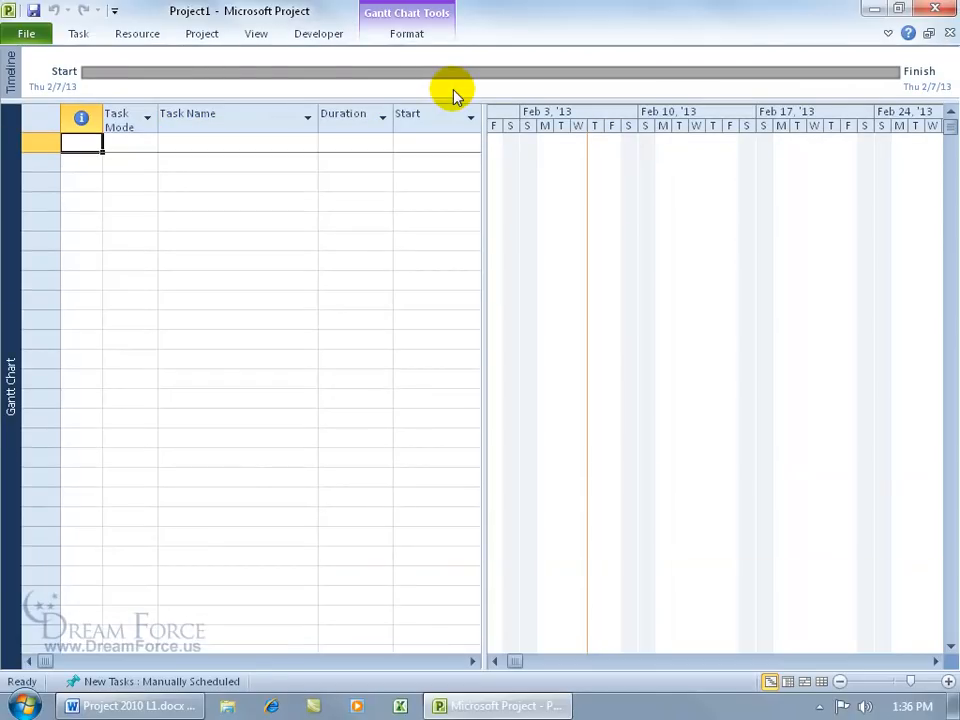
left_click(78, 36)
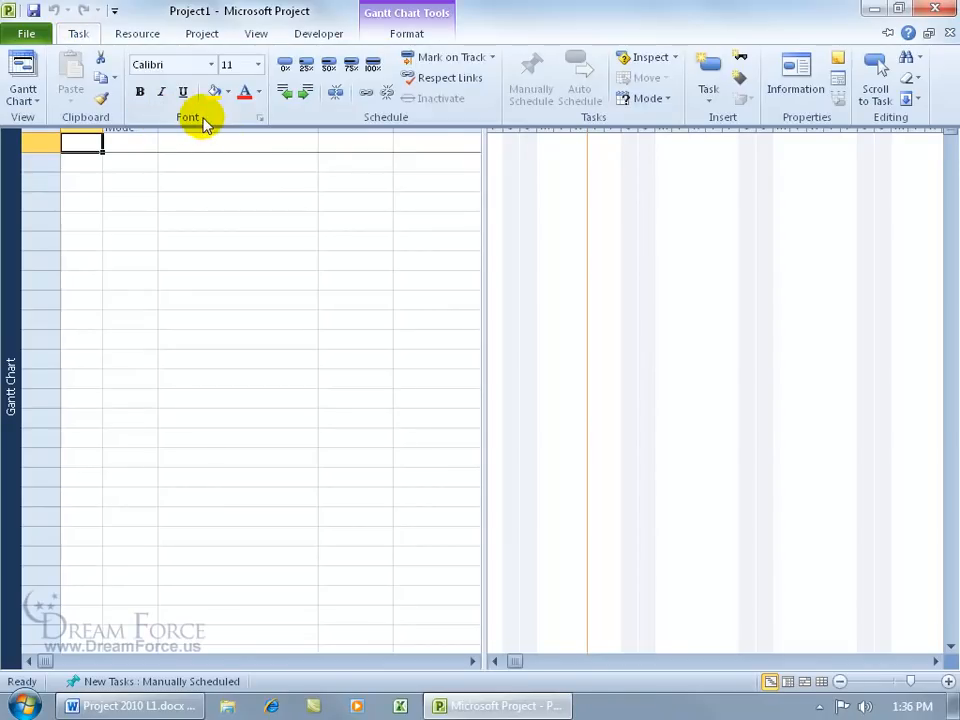
left_click(528, 176)
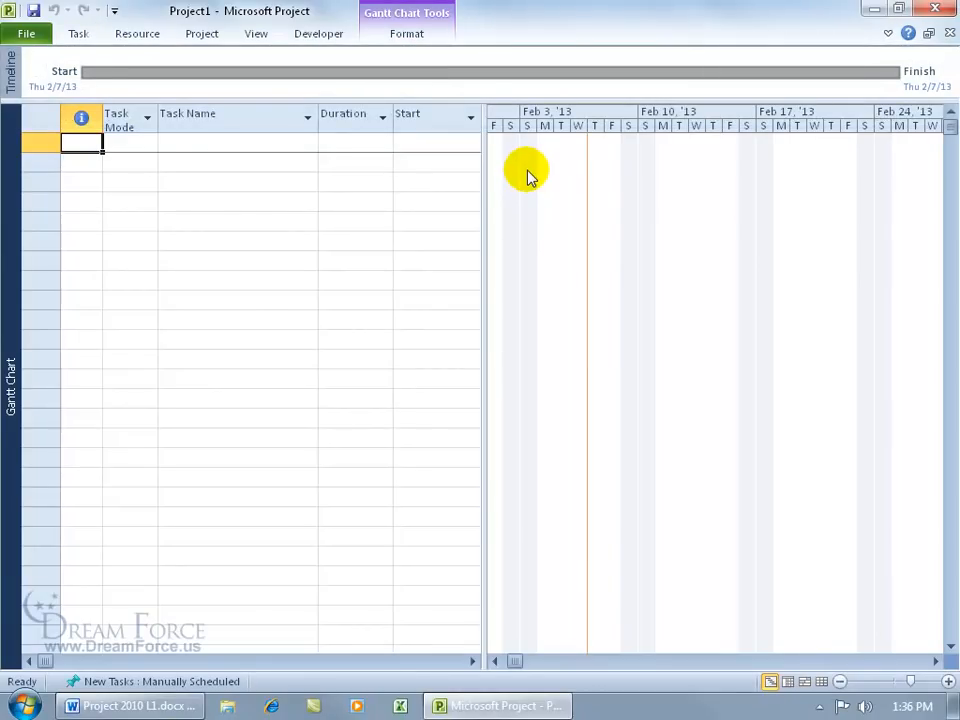
key("ctrl+F1")
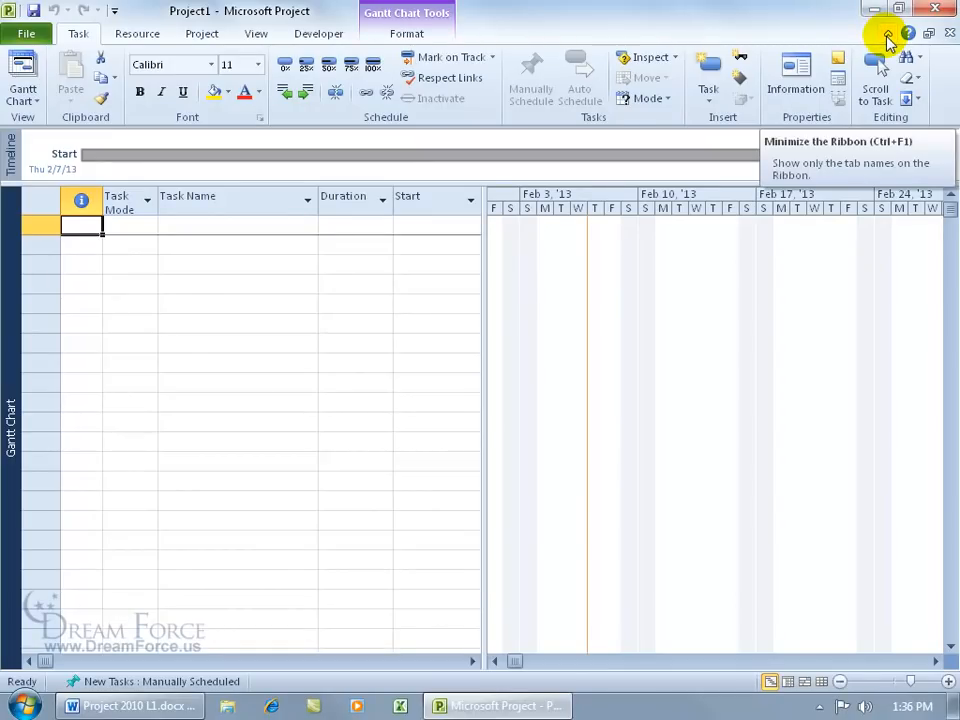
left_click(887, 35)
left_click(888, 36)
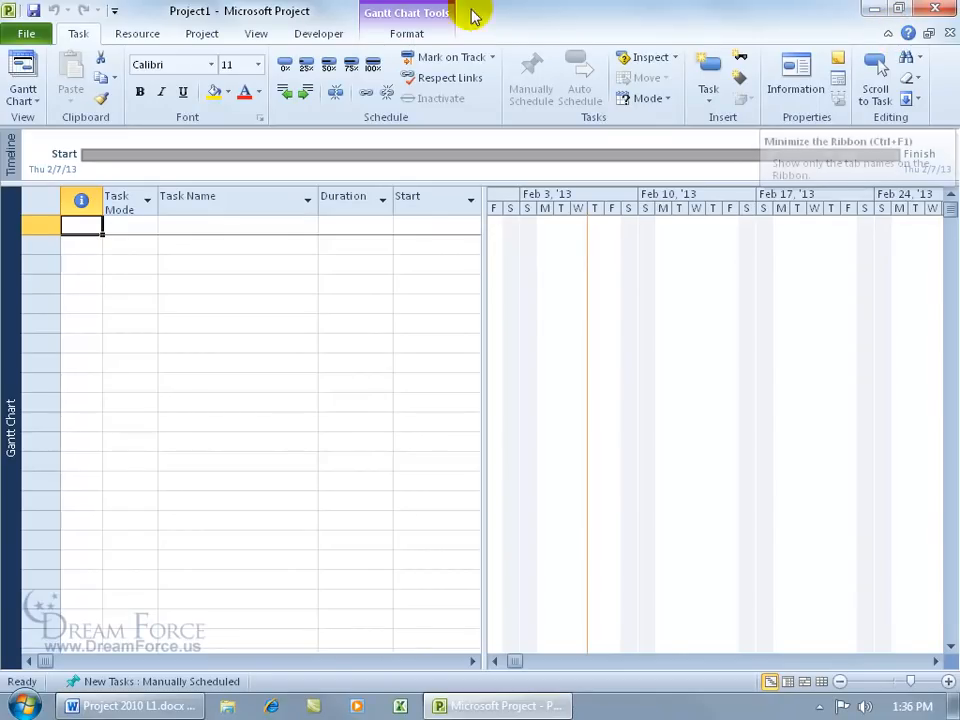
double_click(80, 36)
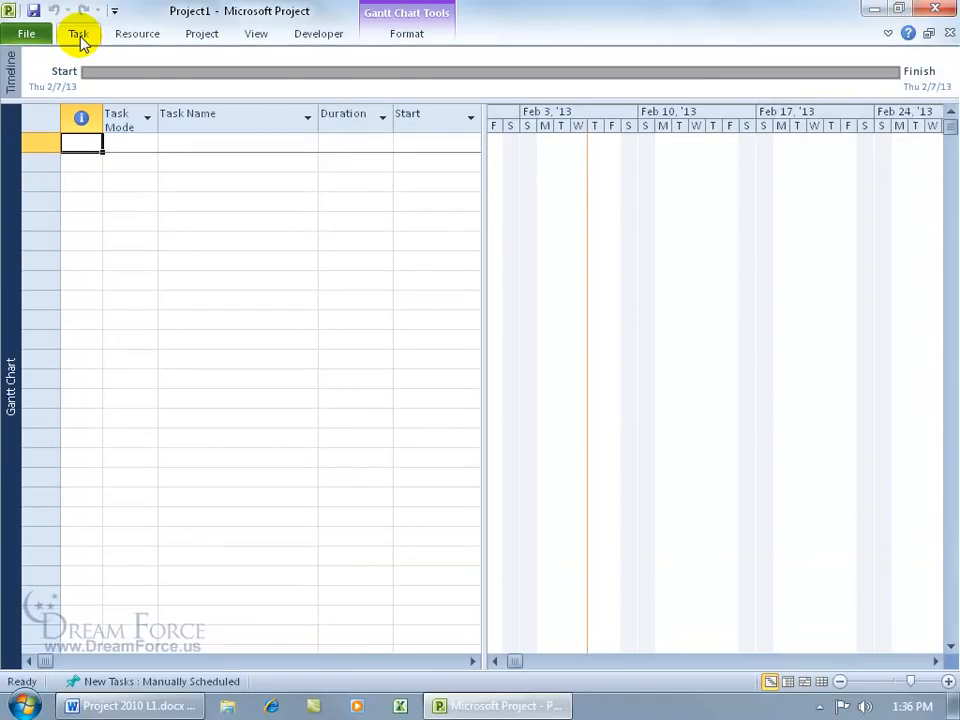
double_click(80, 36)
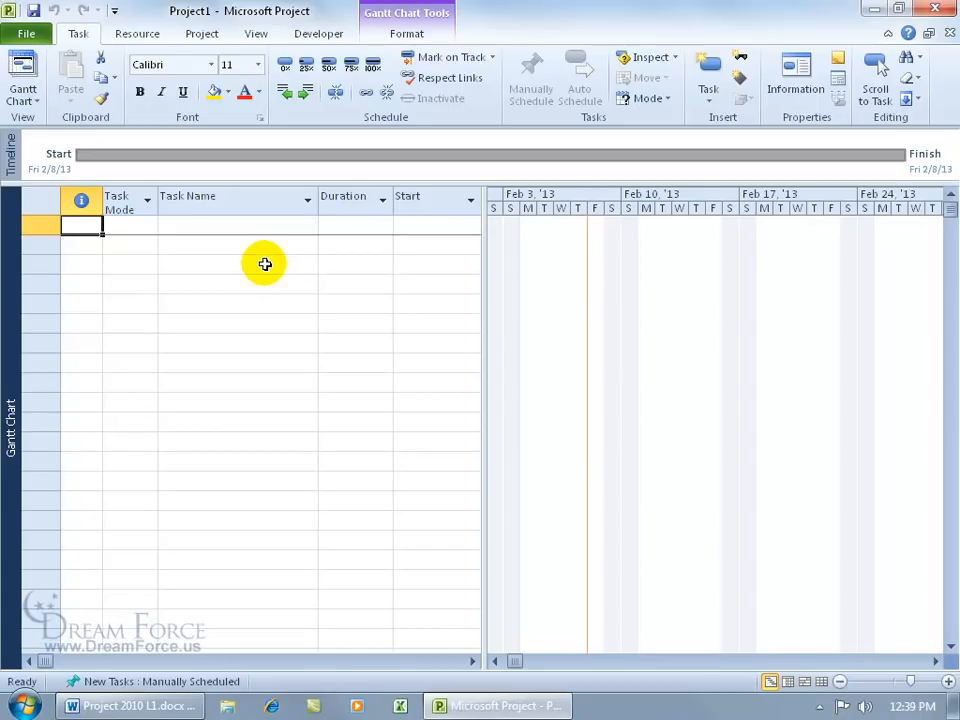
Step: Open the Project Information dialog from the Project tab for Project1
left_click(204, 33)
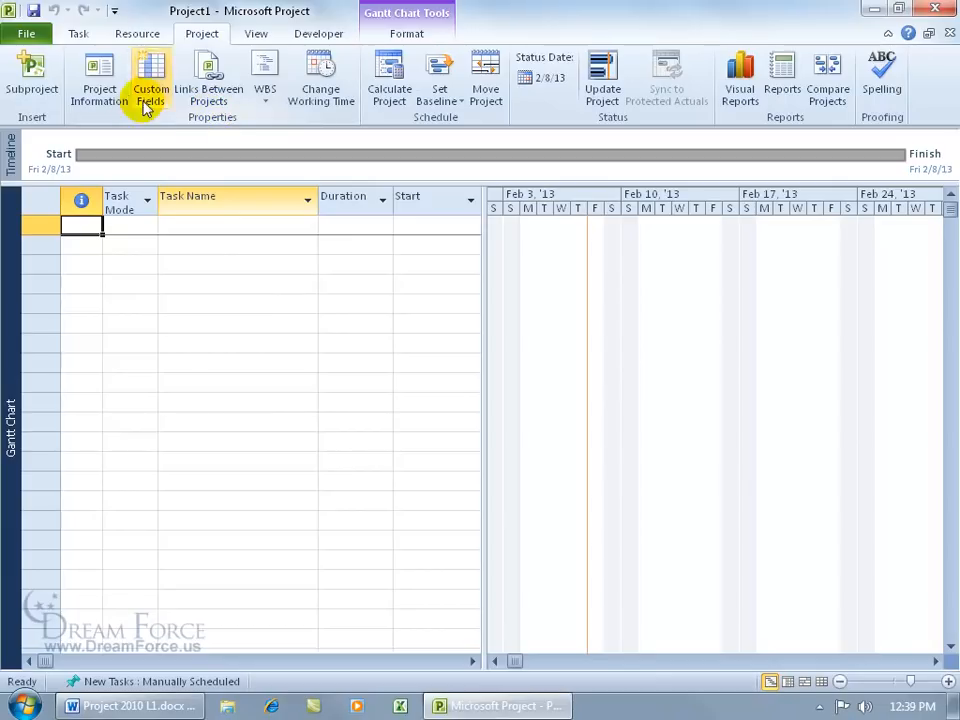
left_click(109, 86)
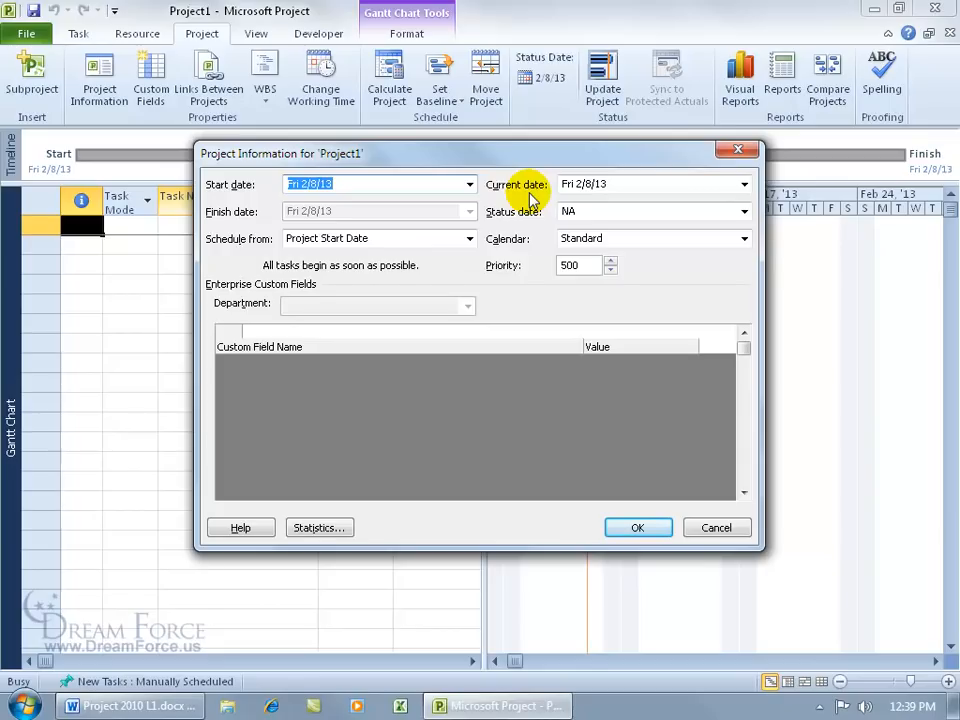
left_click(469, 184)
left_click(319, 205)
left_click(319, 205)
left_click(319, 205)
left_click(343, 185)
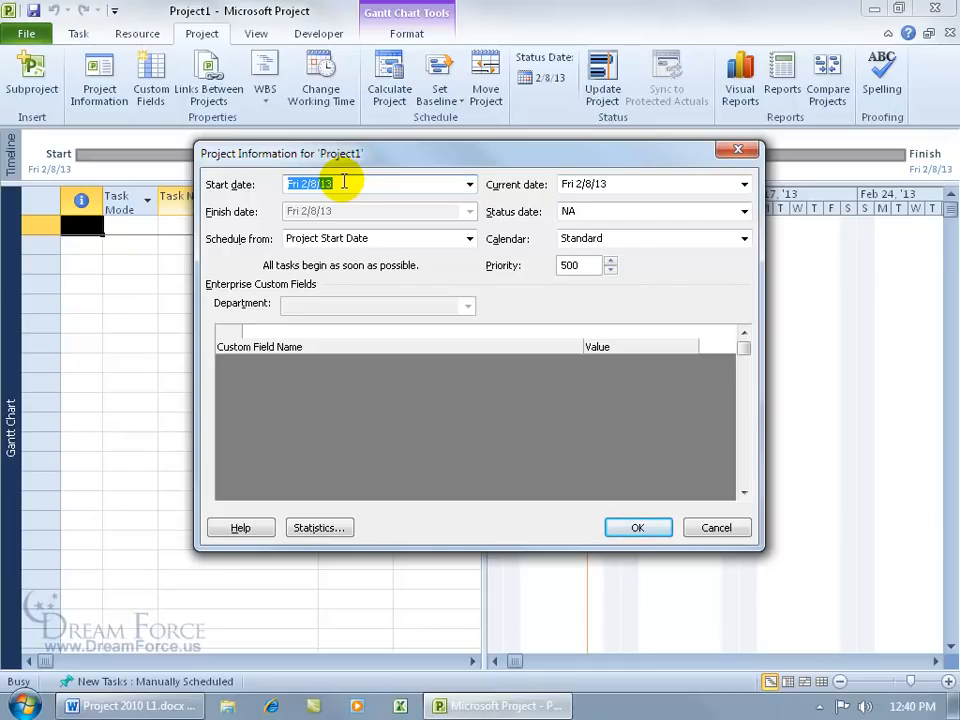
left_click_drag(430, 155, 107, 253)
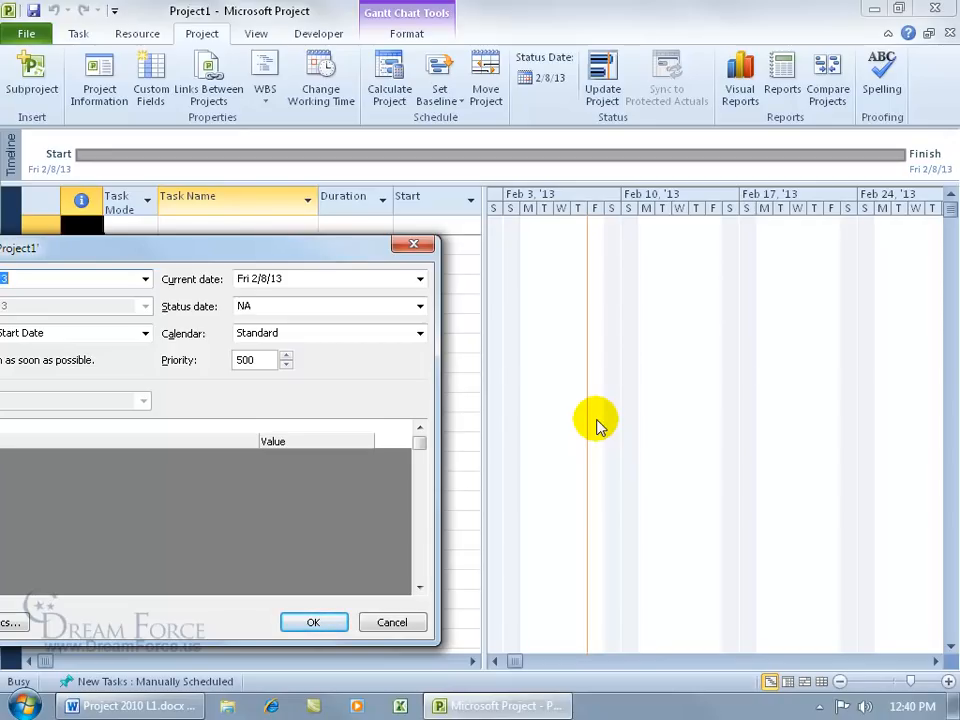
left_click_drag(240, 247, 490, 205)
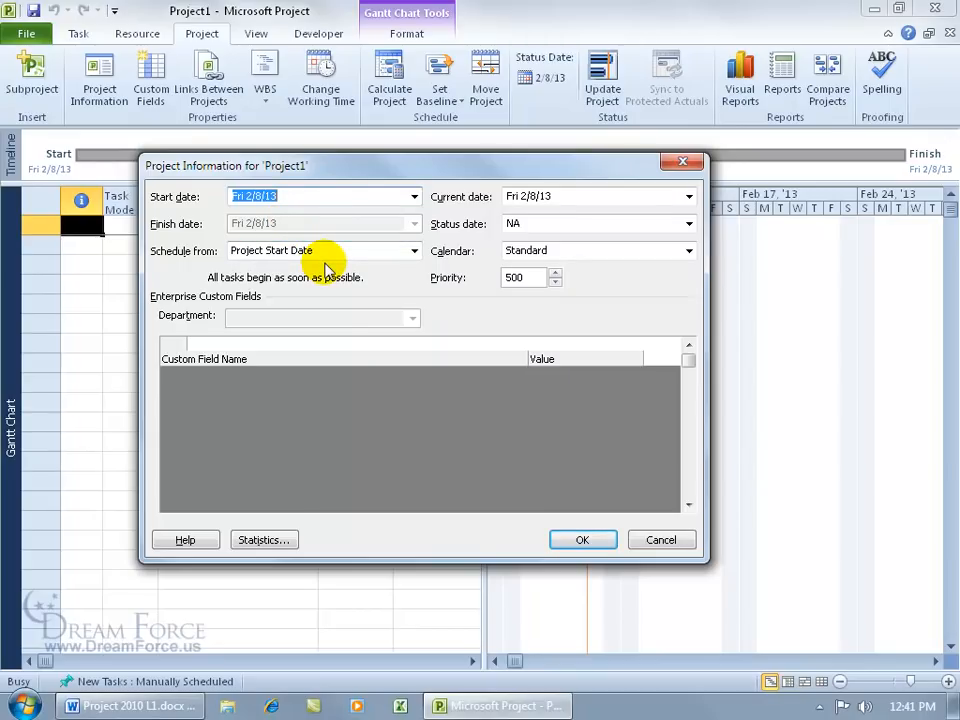
left_click(413, 251)
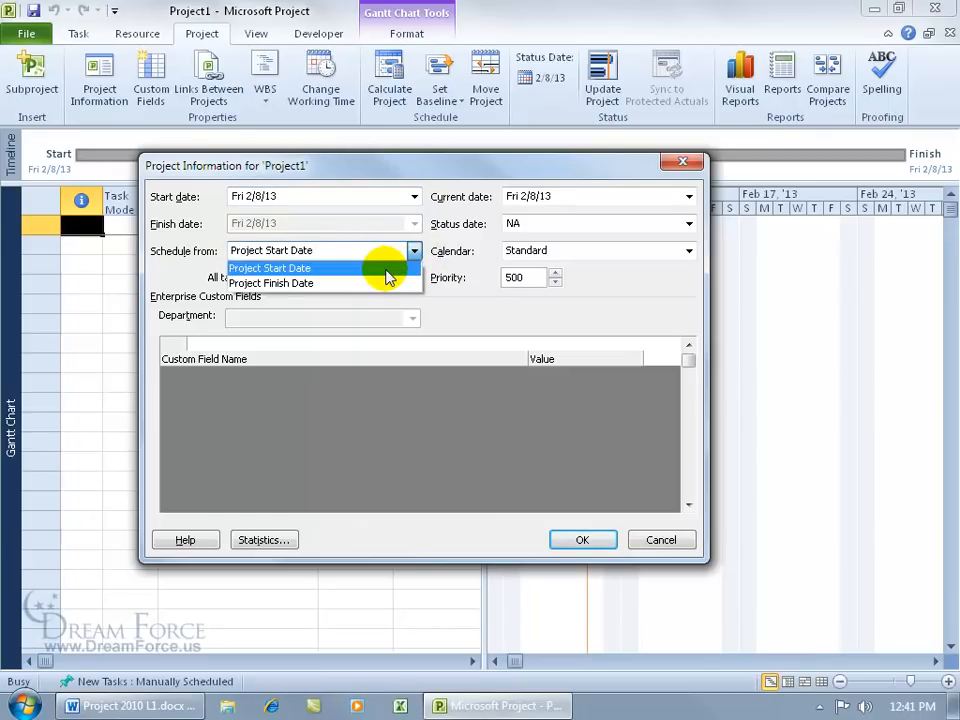
left_click(381, 284)
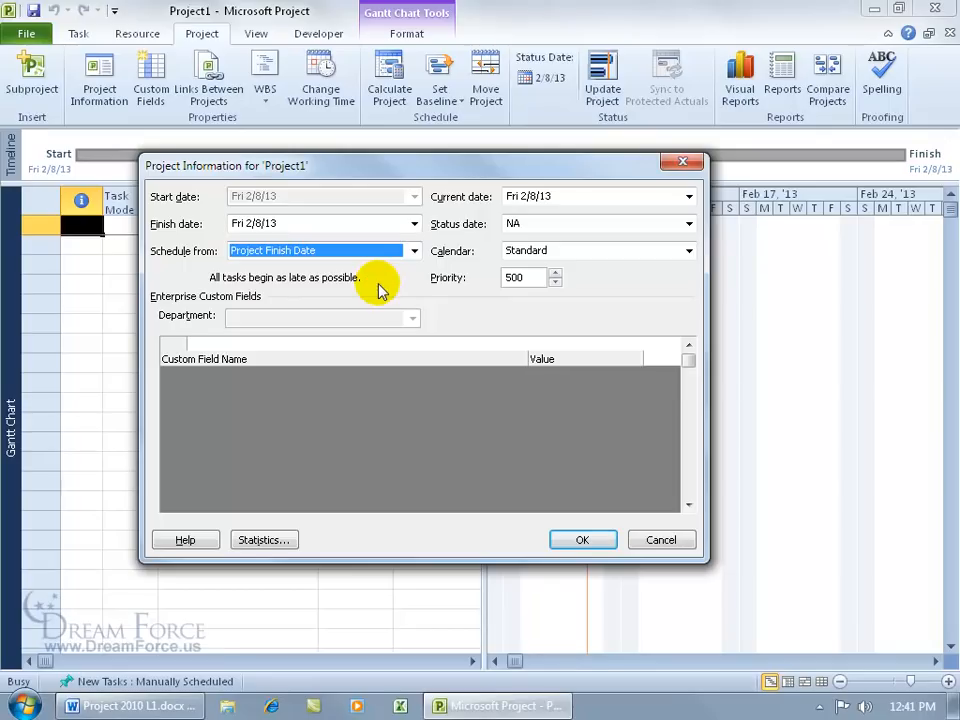
left_click(414, 224)
left_click(433, 240)
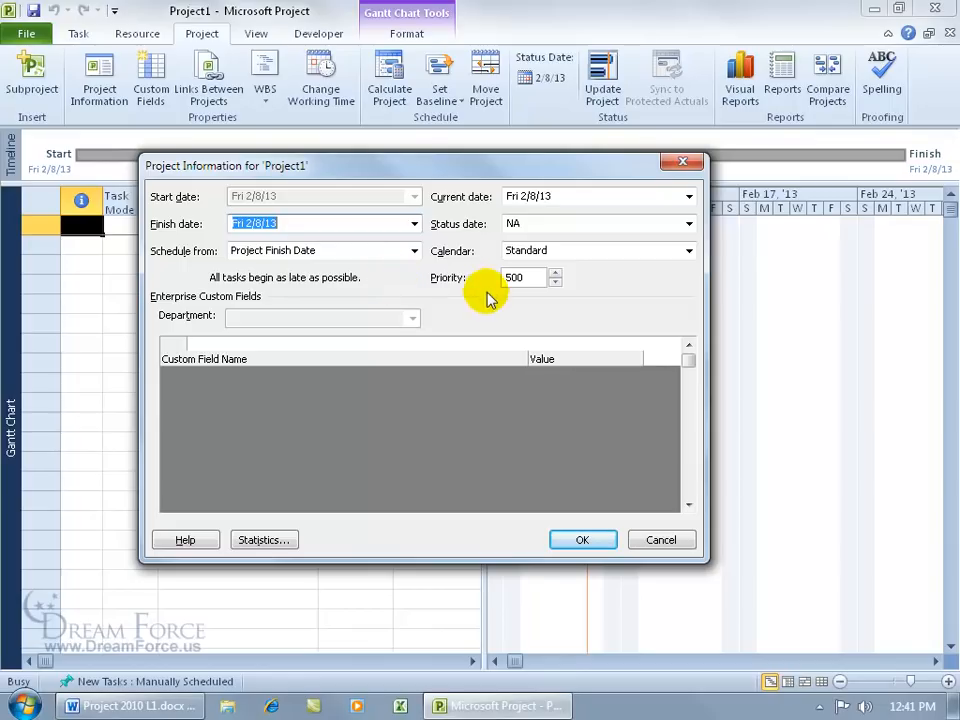
left_click(413, 251)
left_click(387, 266)
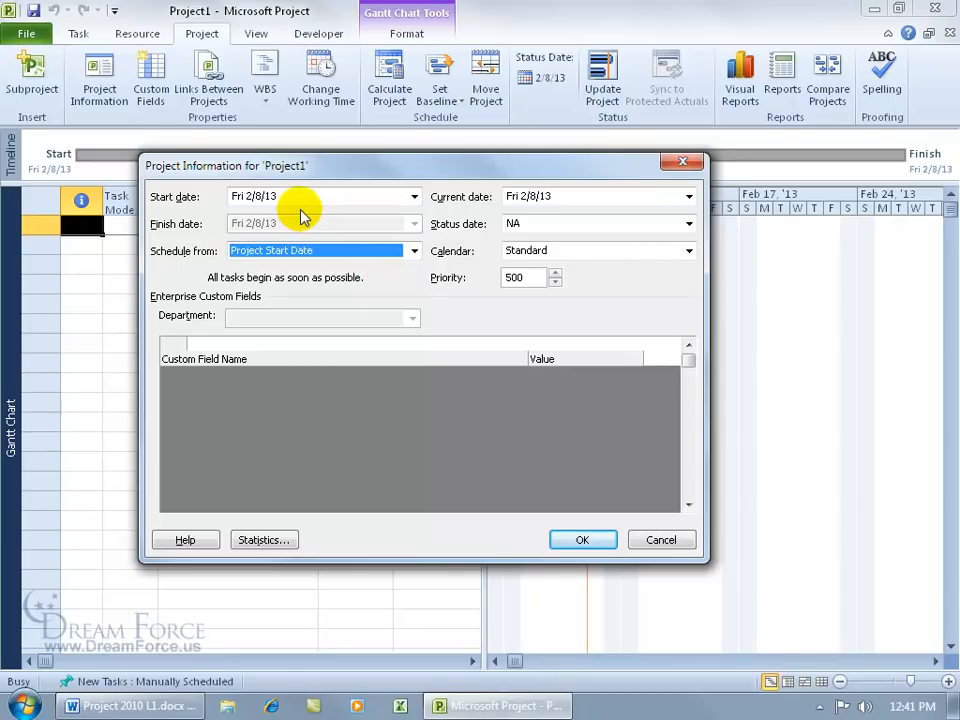
left_click(385, 197)
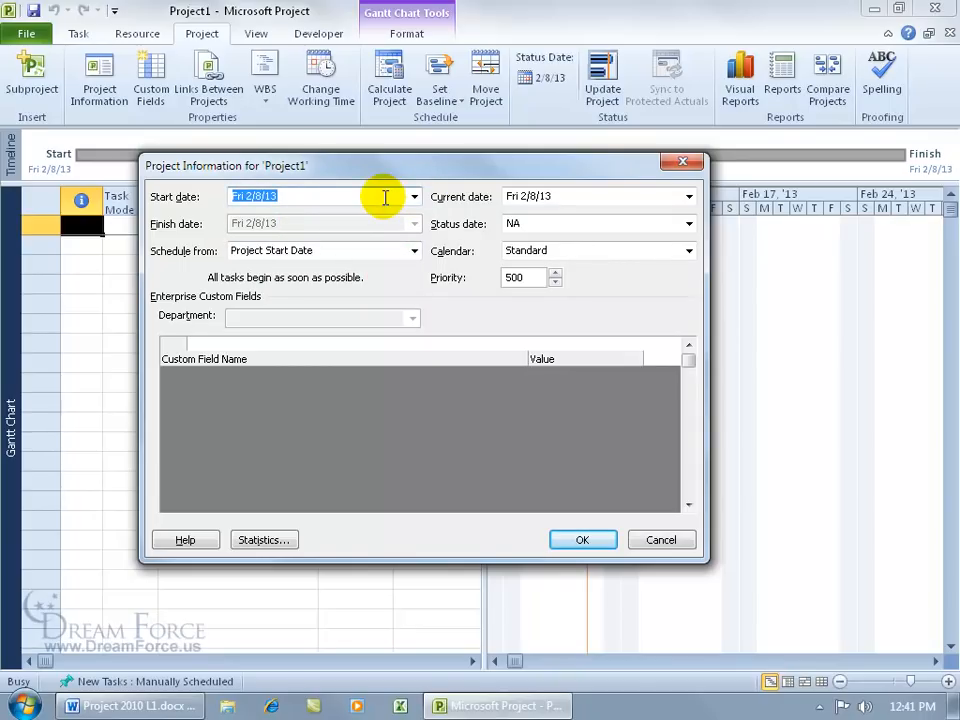
Step: Set the Project Information start date to 8/31/2010 and apply it
type("8/31/2010")
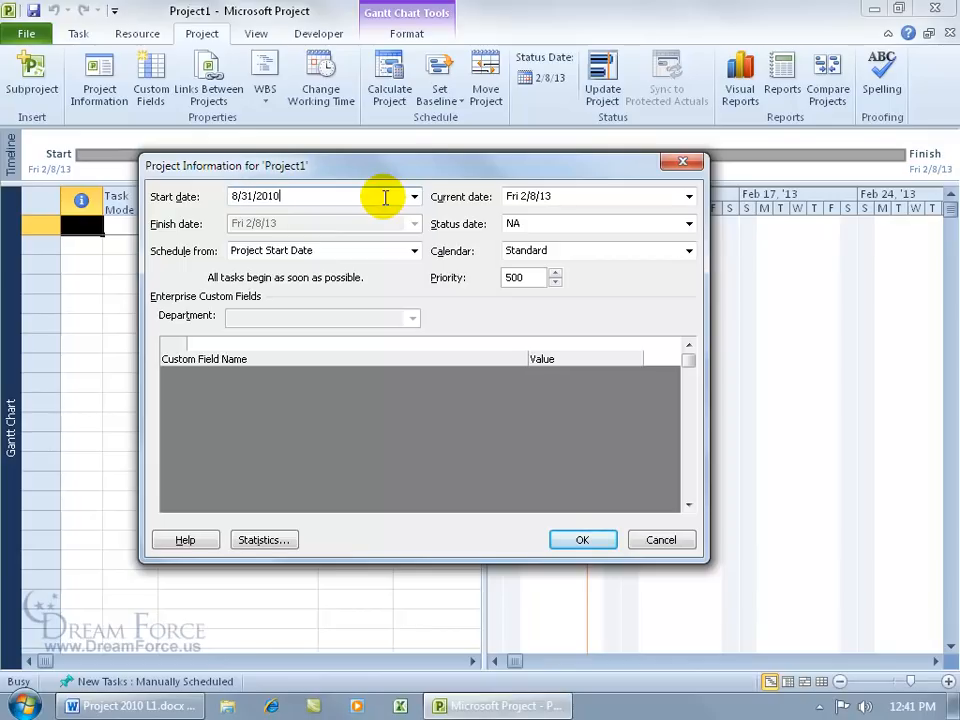
key("Tab")
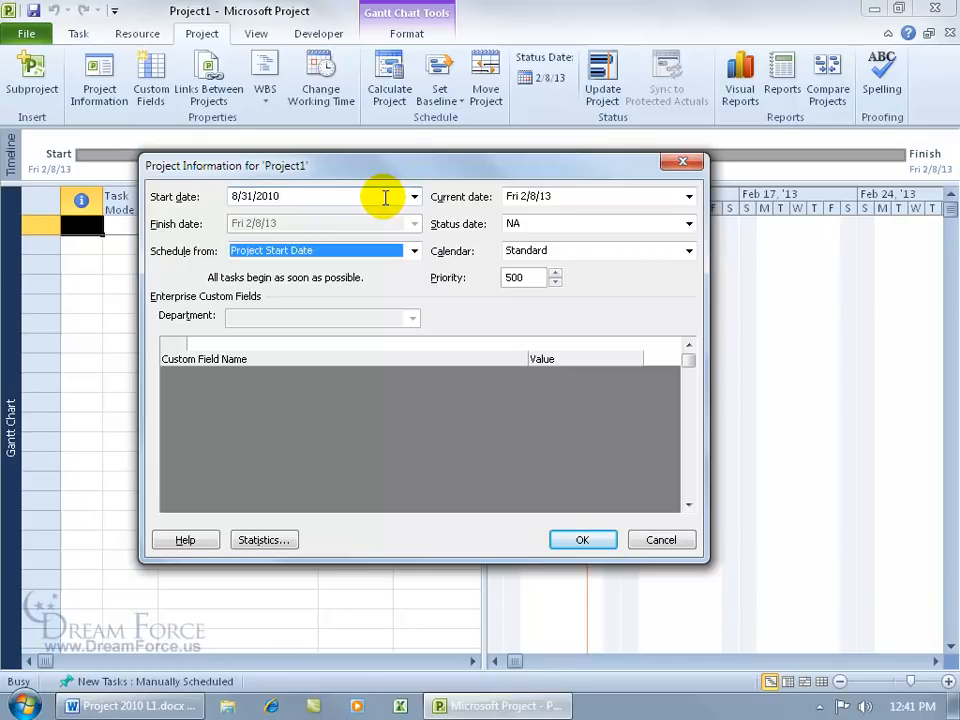
left_click(414, 197)
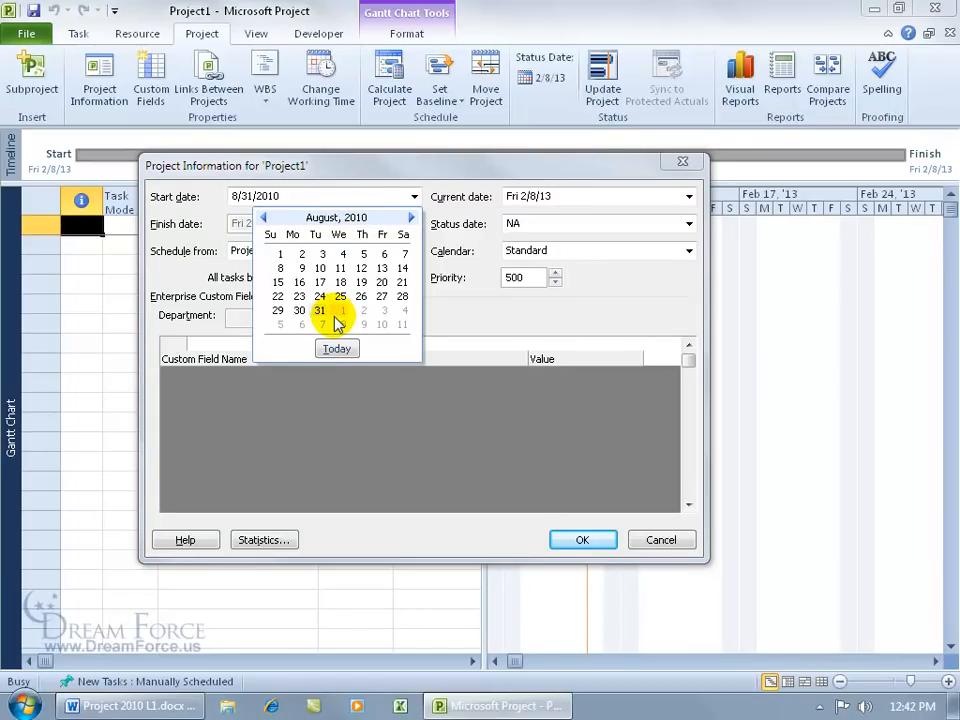
left_click(465, 317)
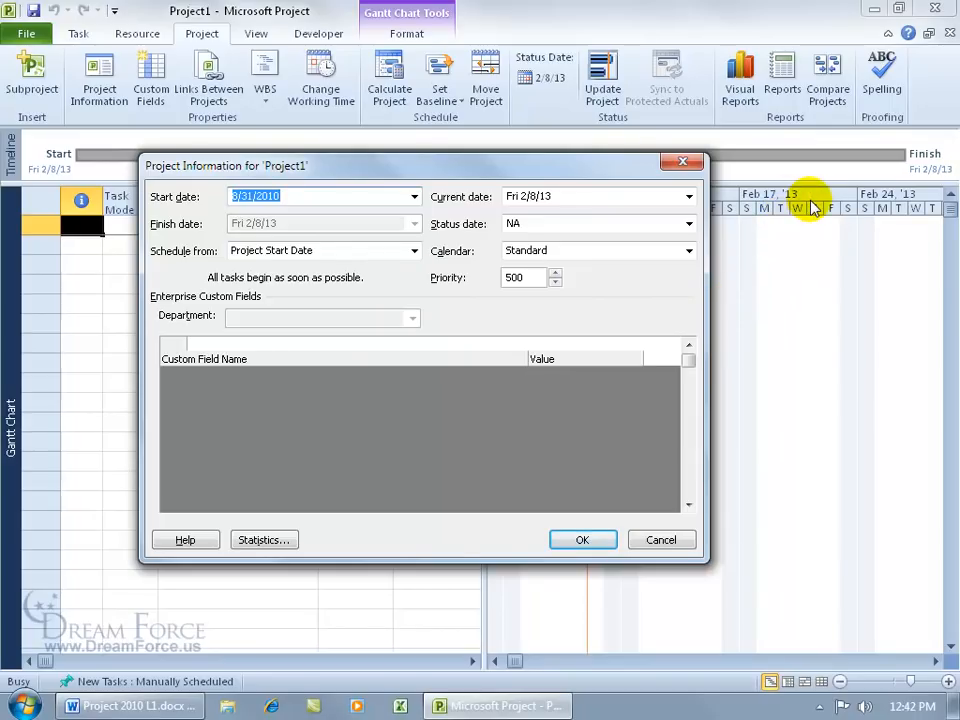
left_click(584, 539)
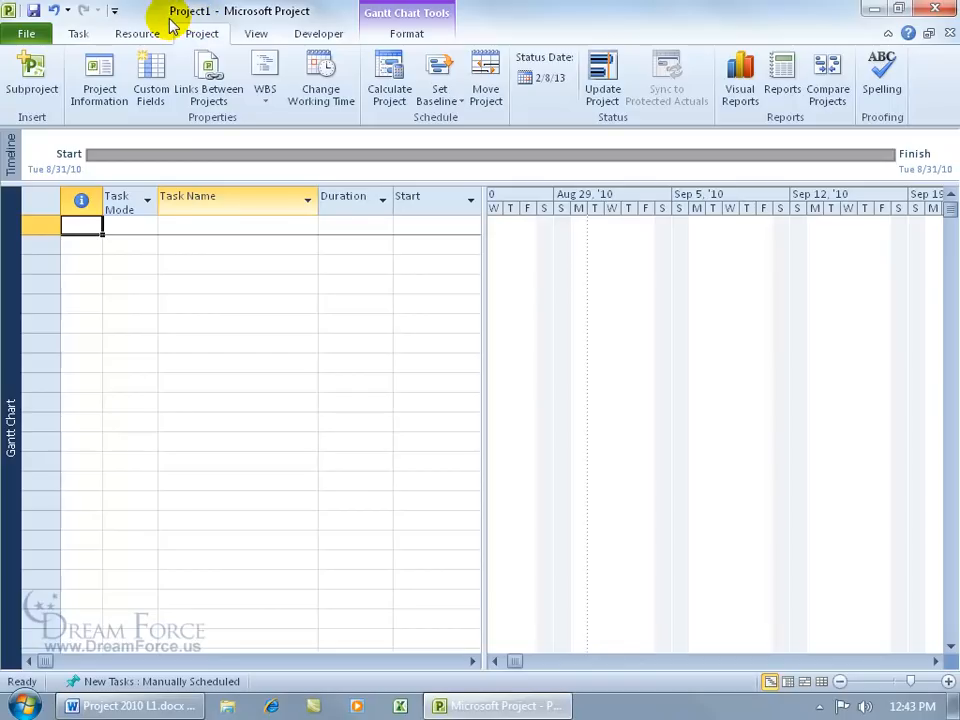
Step: Save the project in Desktop\Exercises as 'Software Training Manual'
left_click(34, 12)
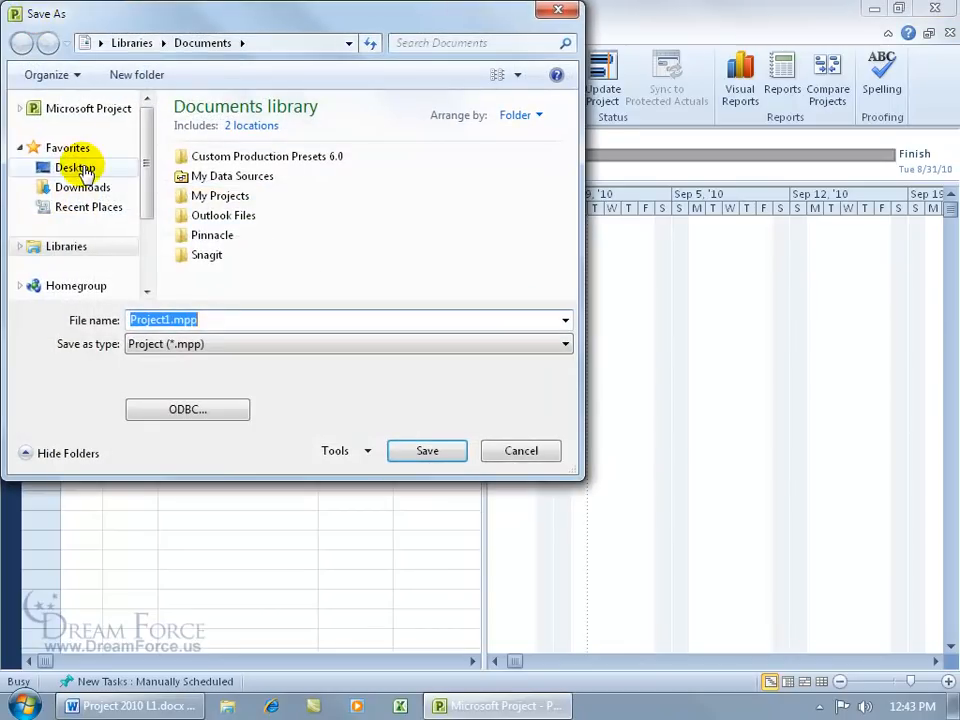
left_click(82, 168)
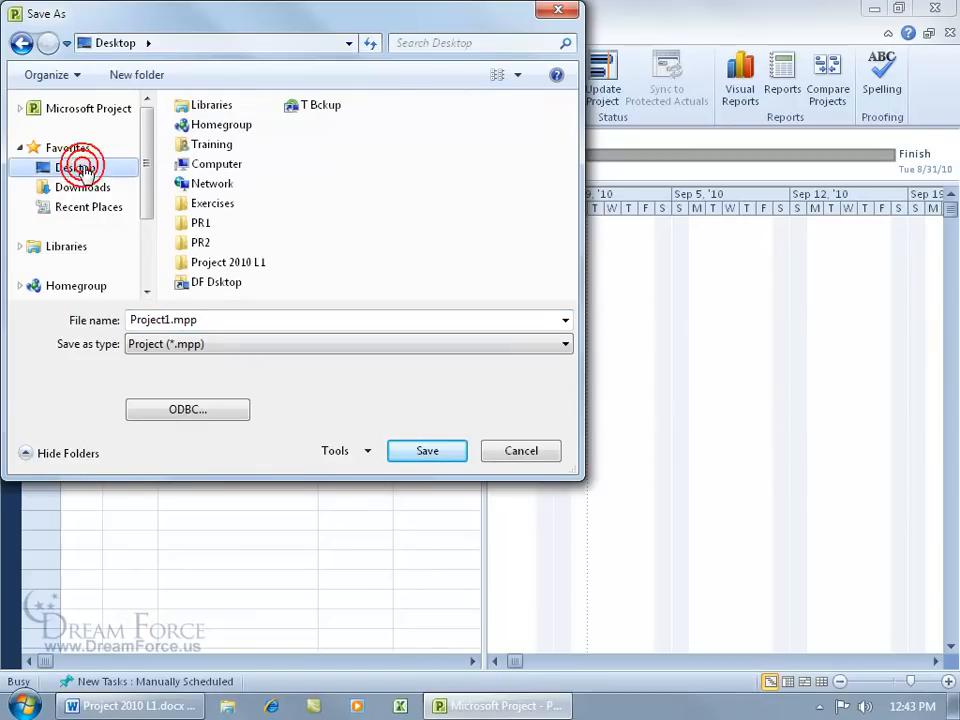
double_click(190, 205)
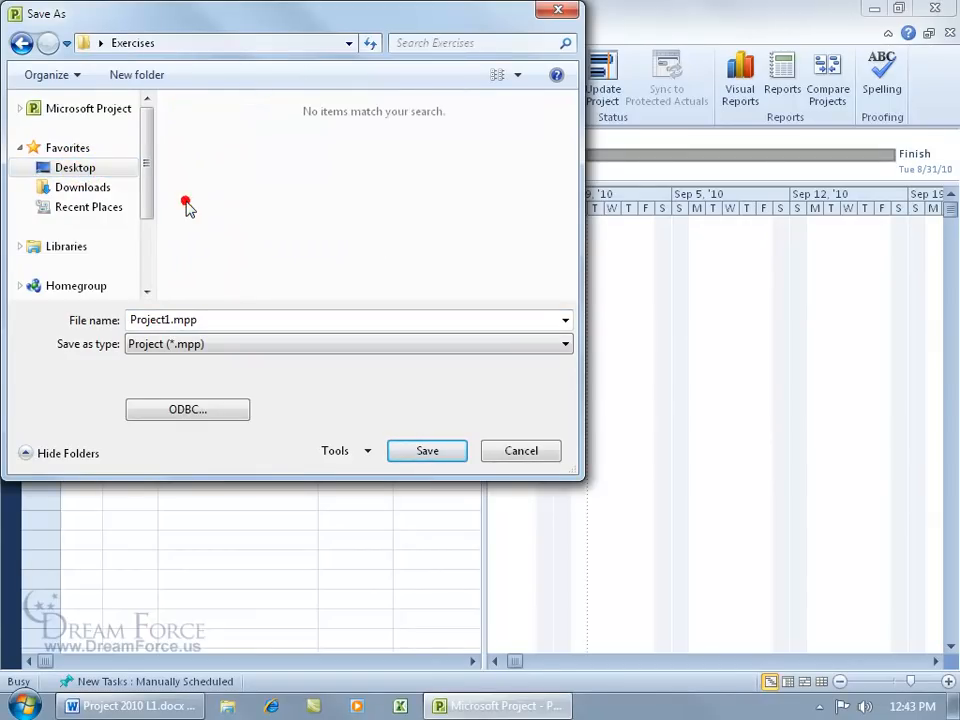
left_click(221, 317)
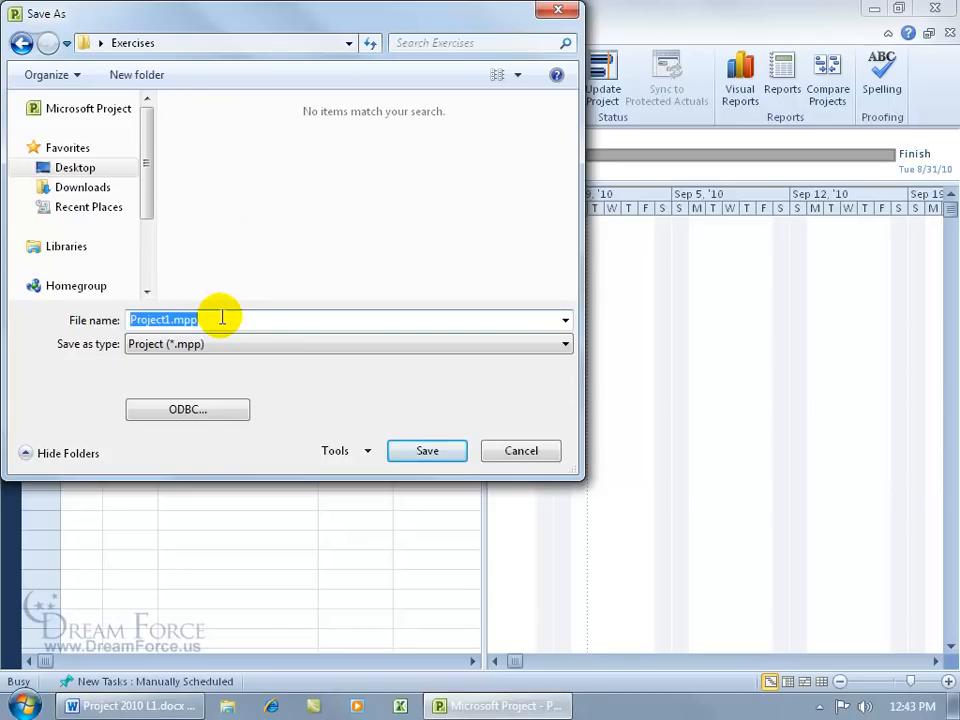
type("Software Training Manual")
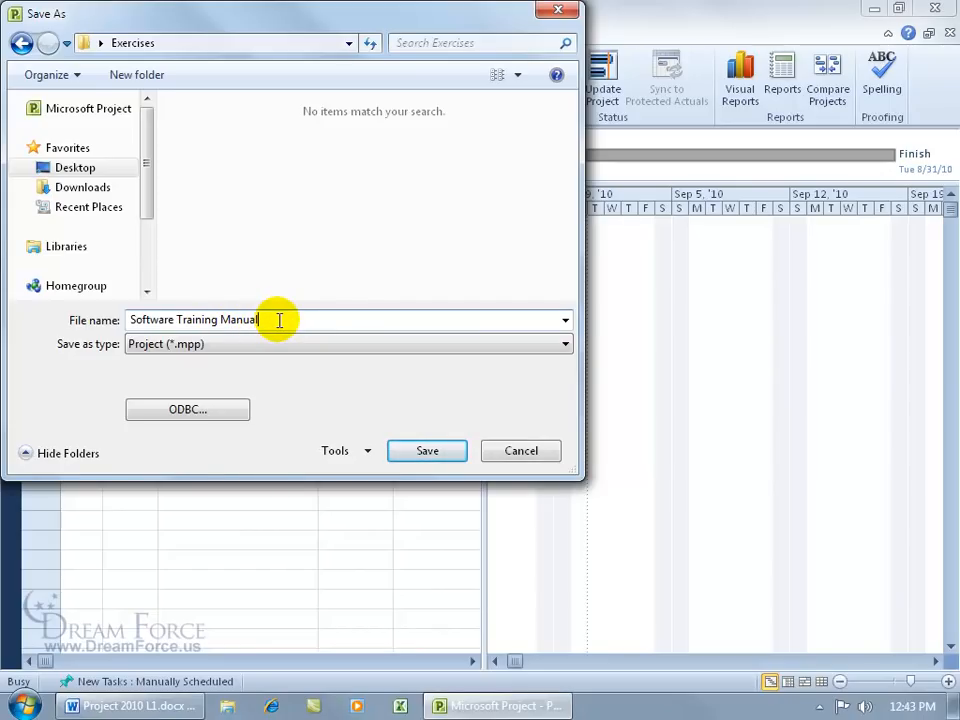
left_click(428, 452)
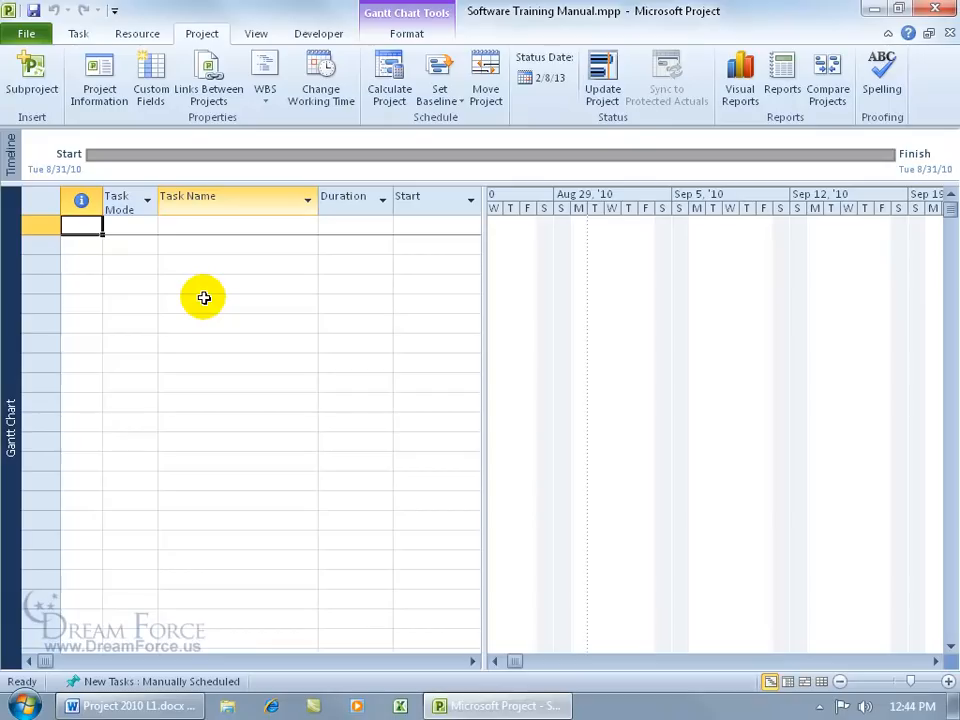
Step: Open Advanced Properties from File > Info, check the General tab, and go back to Summary
left_click(30, 34)
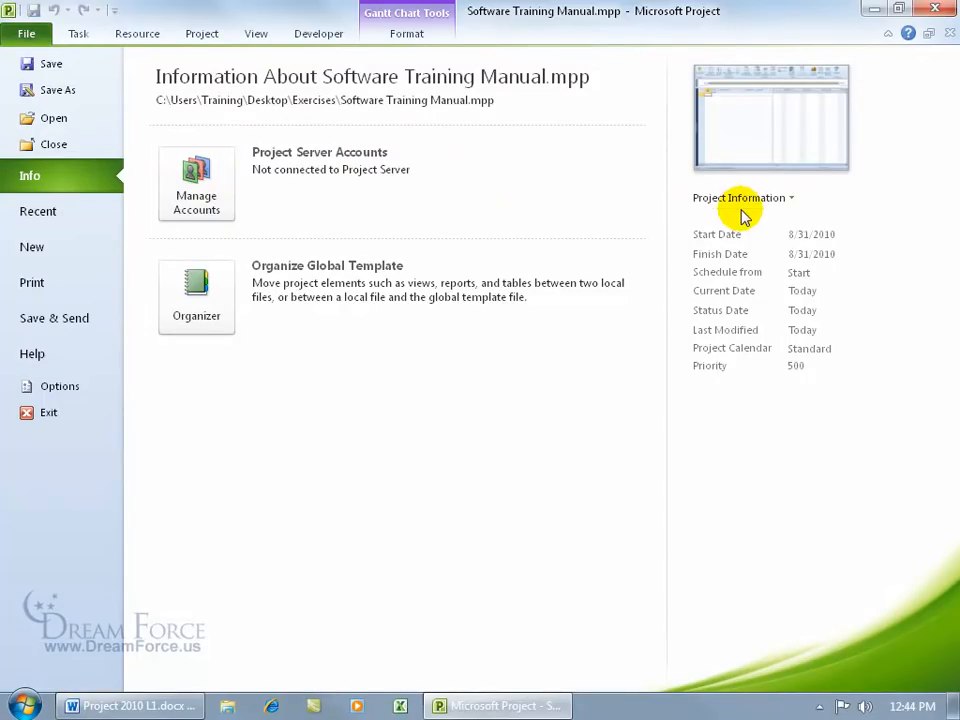
left_click(778, 198)
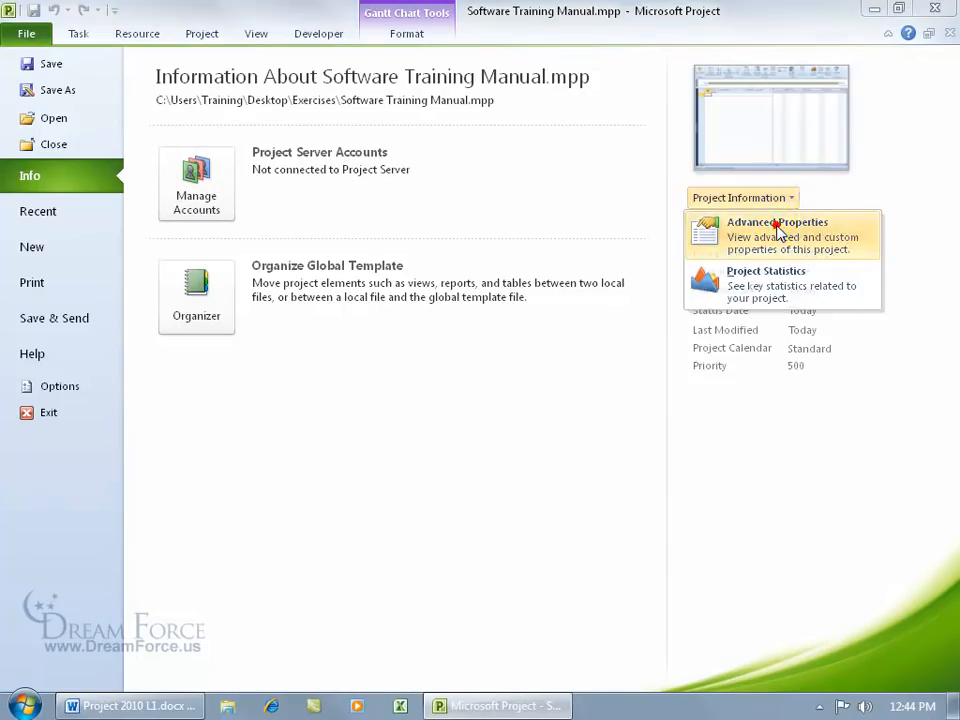
left_click(761, 221)
left_click_drag(172, 18, 480, 190)
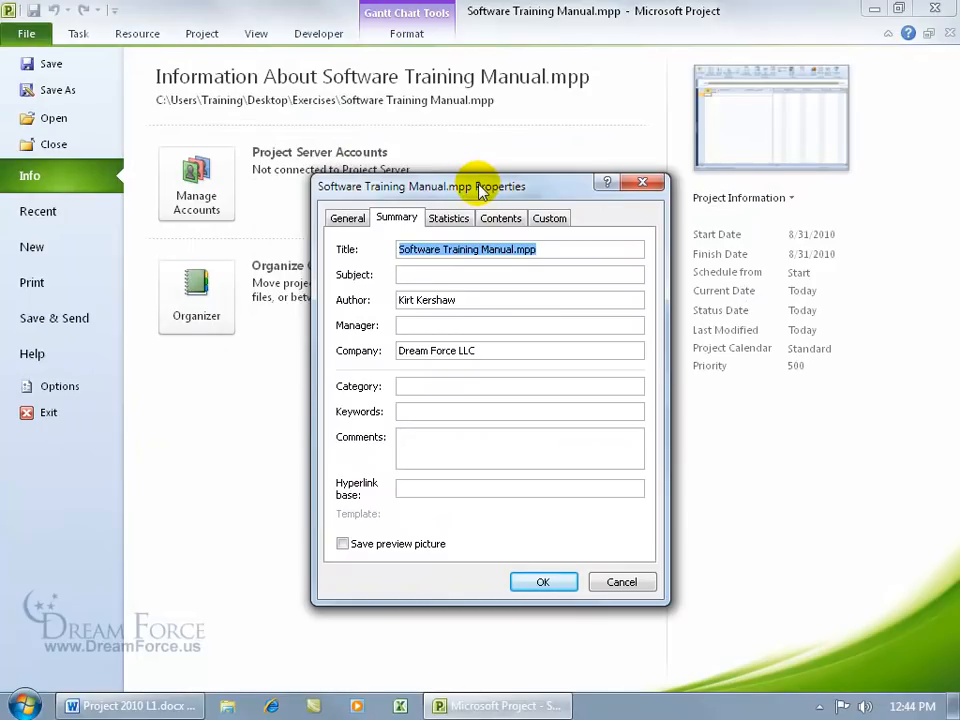
left_click(347, 218)
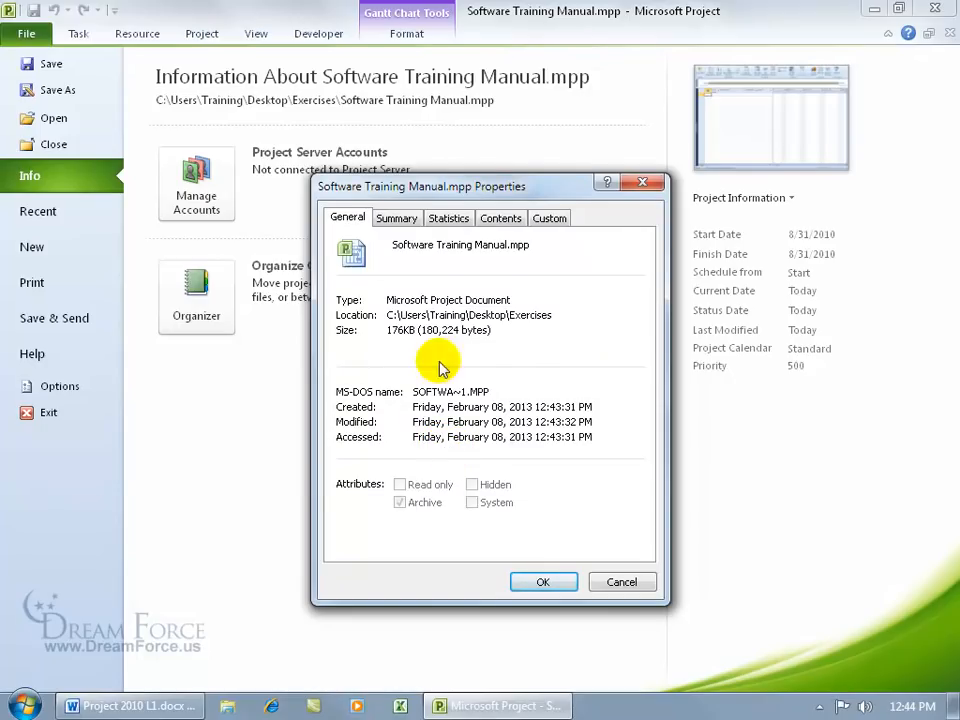
left_click(396, 218)
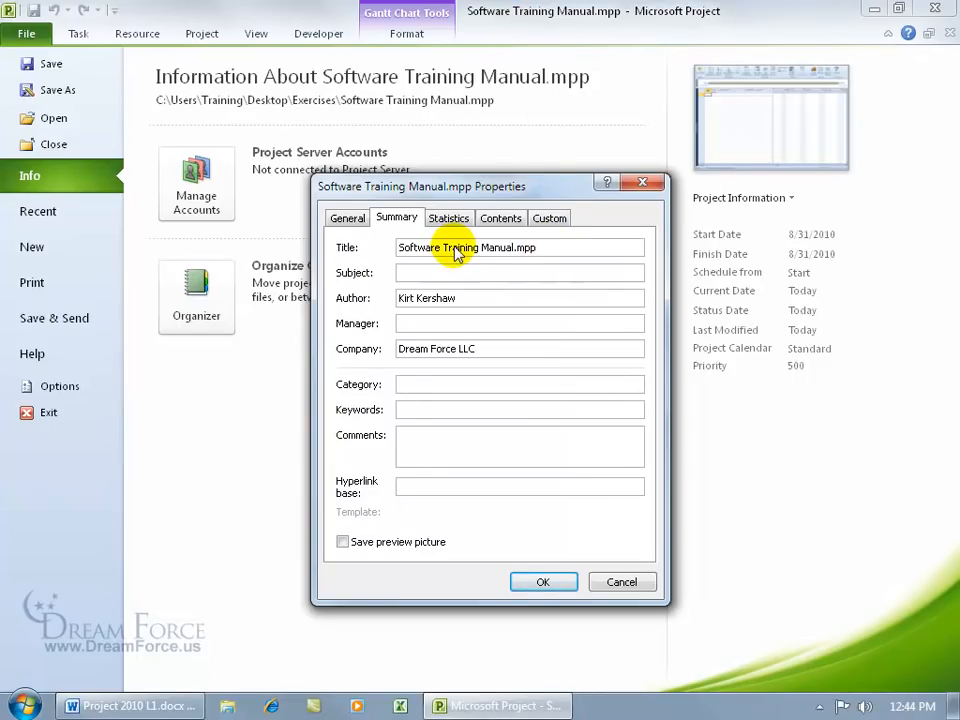
Step: Enter the project manager's name and set keywords to 'Gummy Bears, Additional Key Words'
left_click(455, 322)
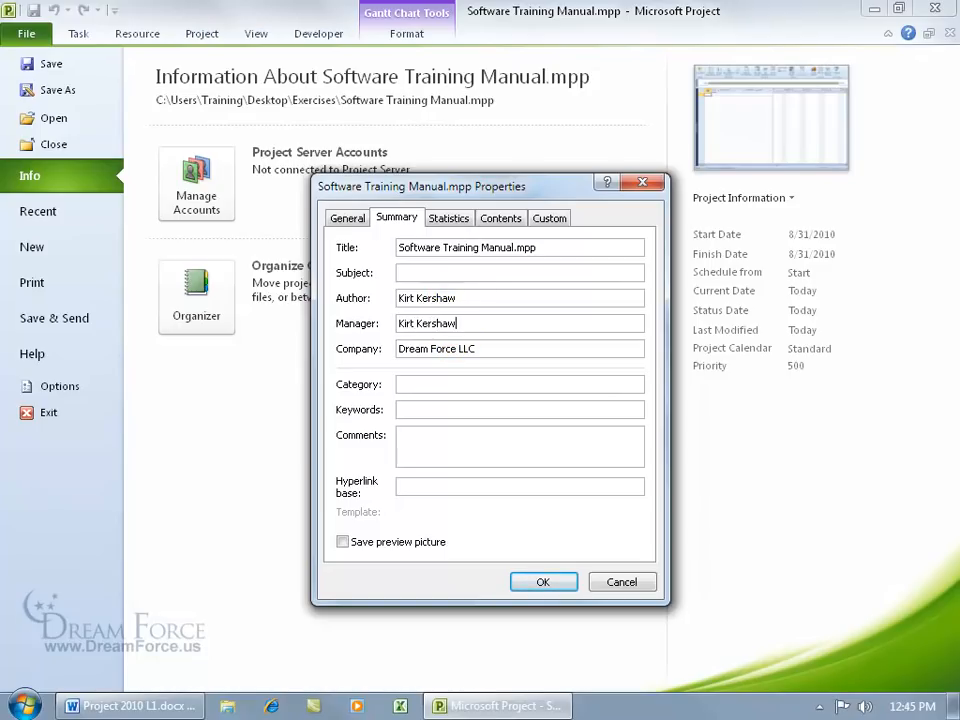
left_click(443, 408)
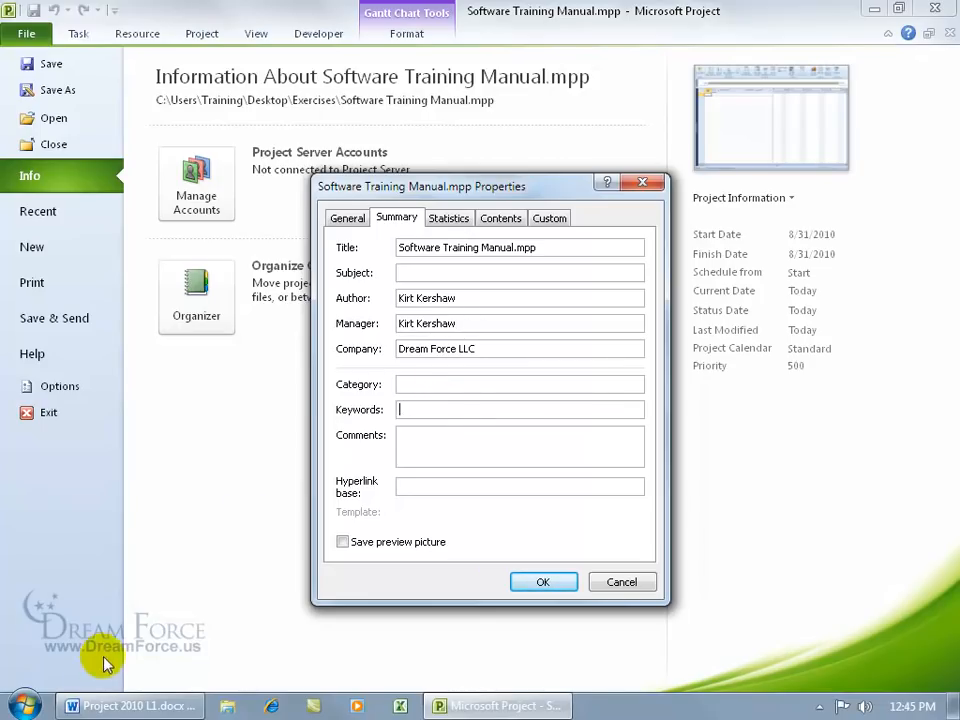
left_click(27, 703)
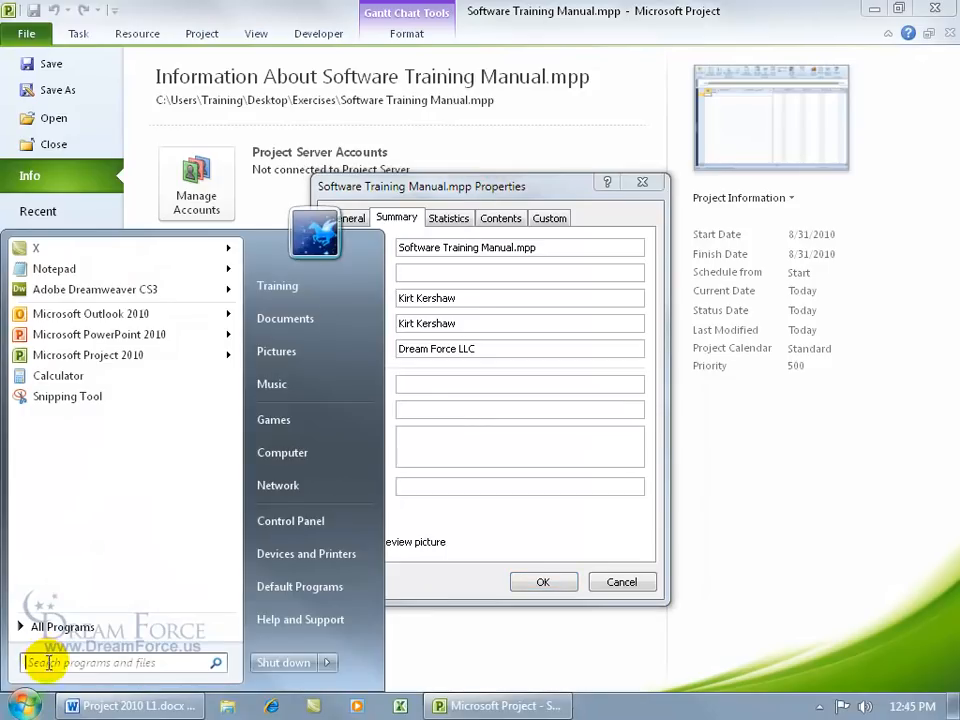
left_click(438, 384)
left_click(435, 405)
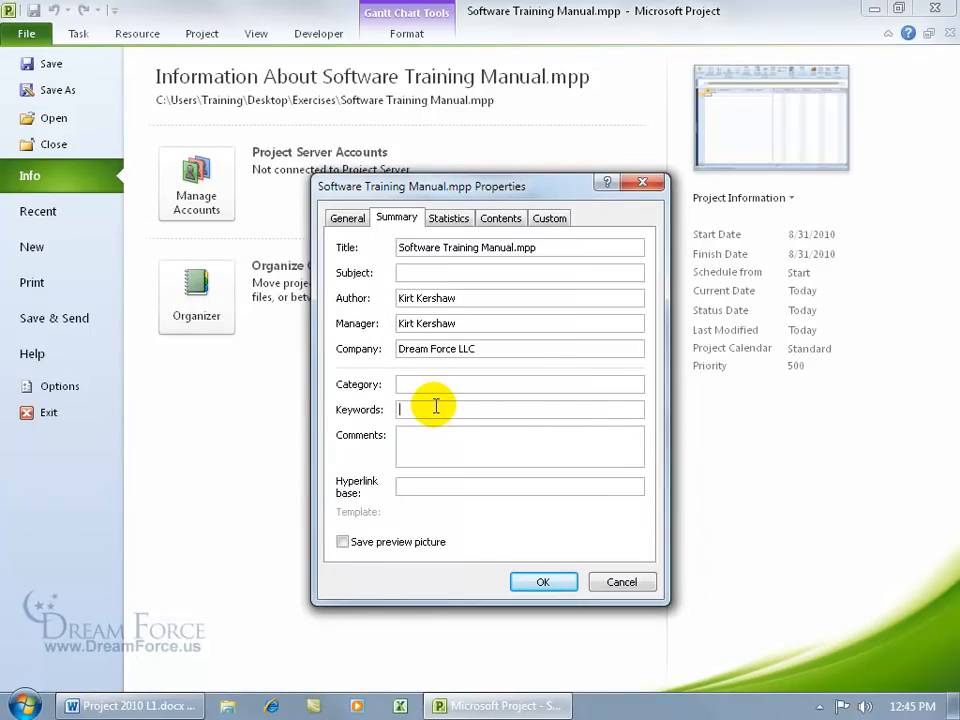
type("Gummy Besar")
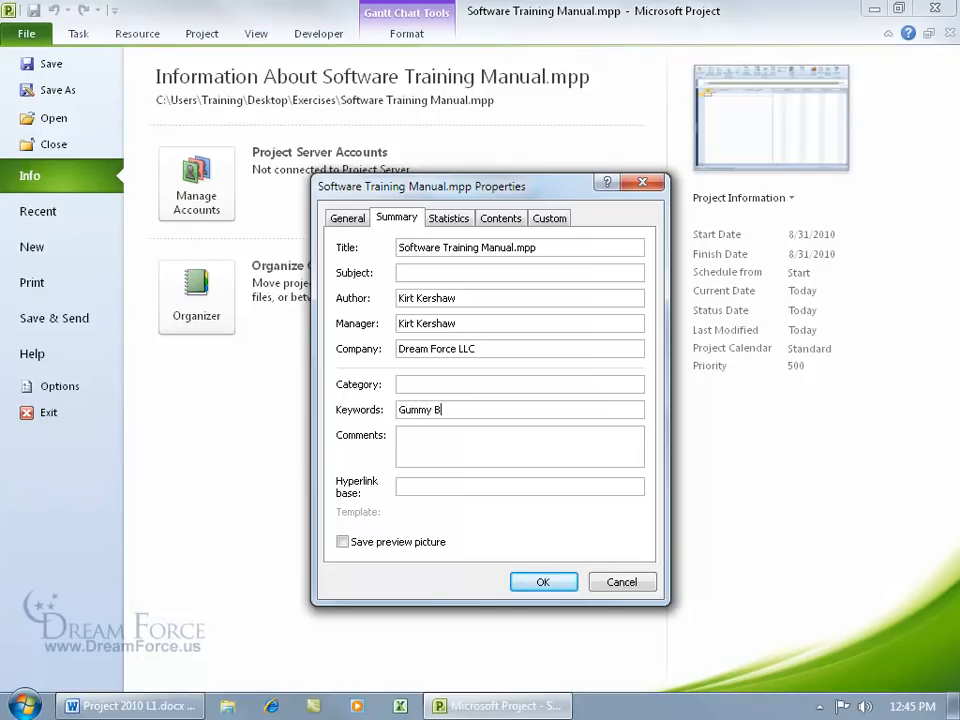
key("BackSpace")
key("BackSpace")
key("BackSpace")
type("ars, Additional Key Wo")
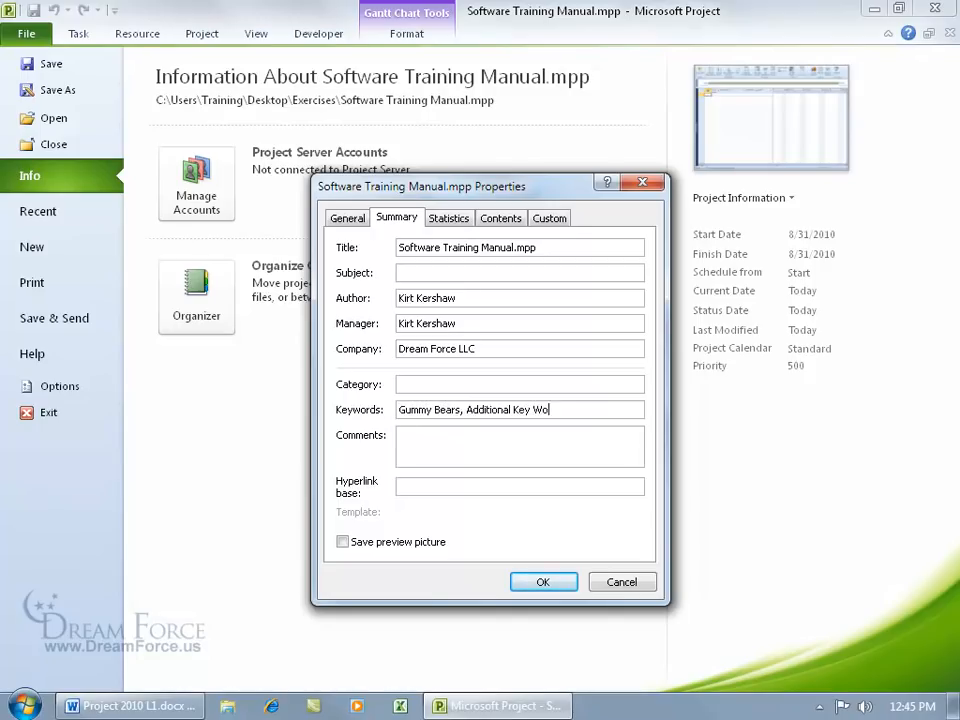
type("rds,")
key("BackSpace")
key("BackSpace")
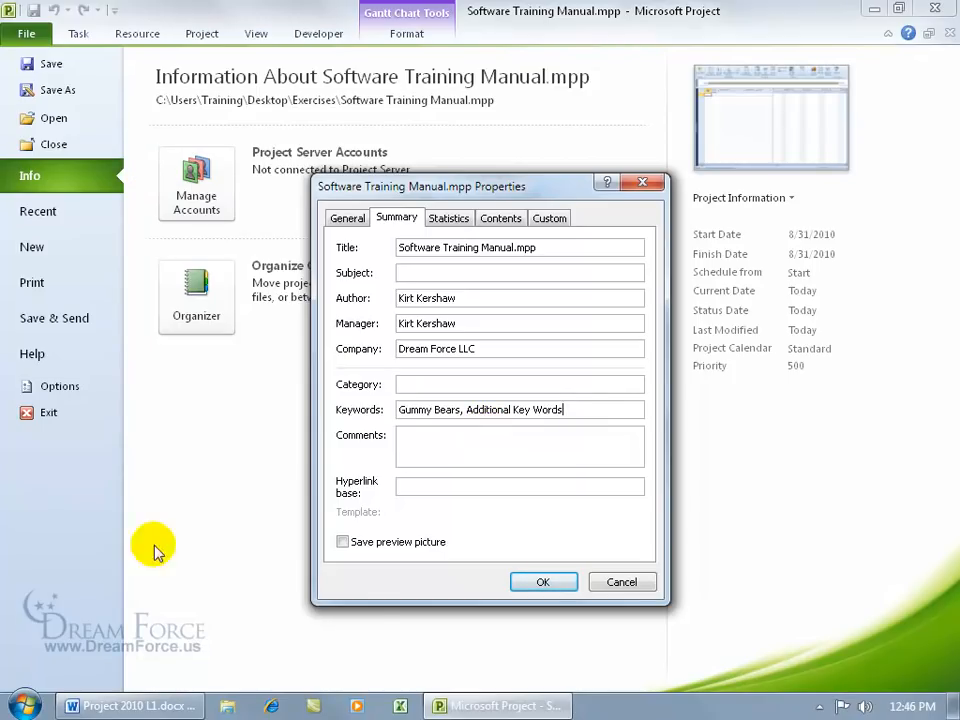
Step: Prefix the title with 'Spiffy' and apply the summary properties
left_click(22, 705)
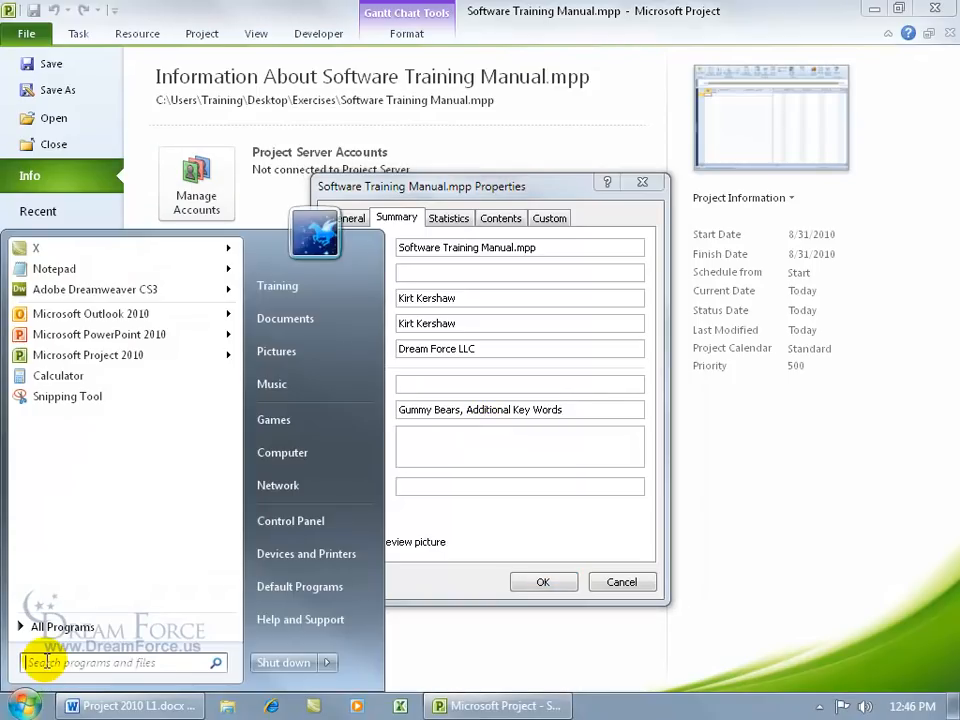
left_click(495, 451)
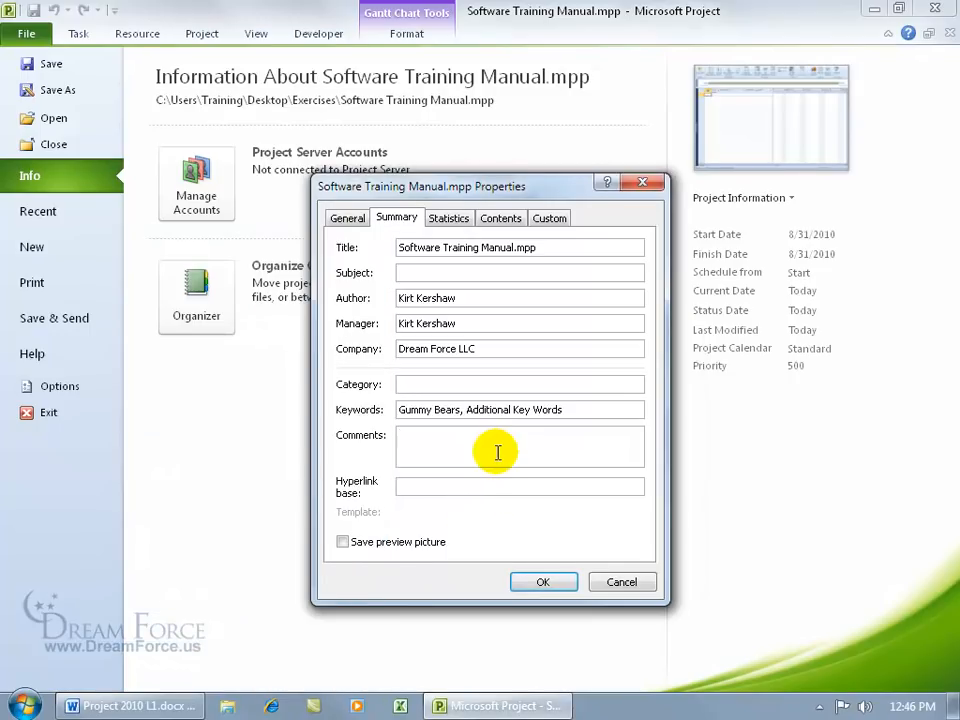
left_click(486, 484)
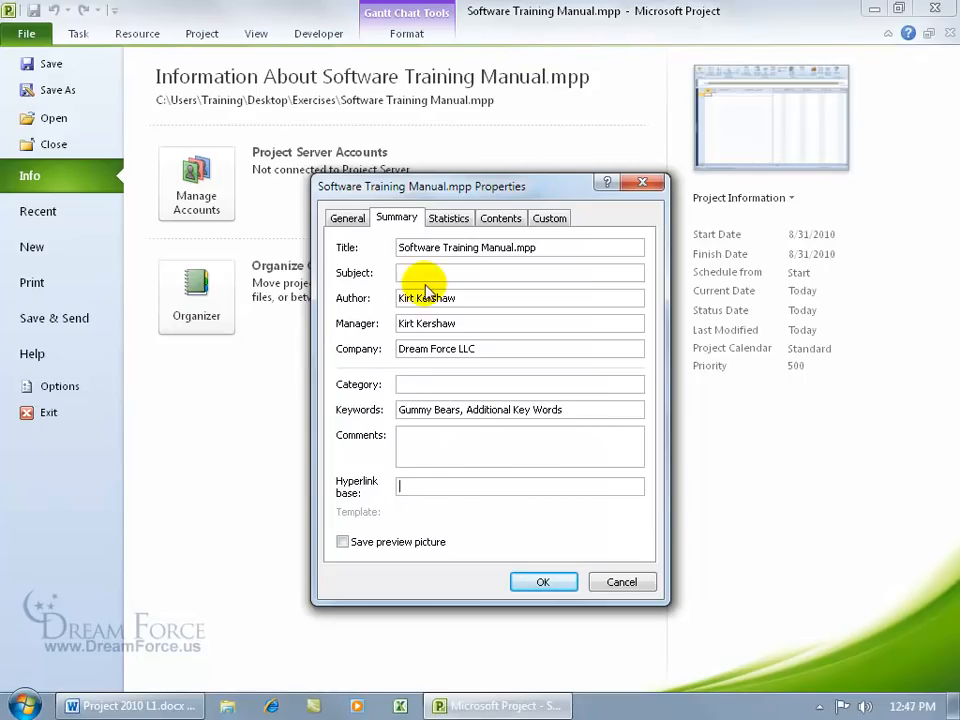
left_click(400, 248)
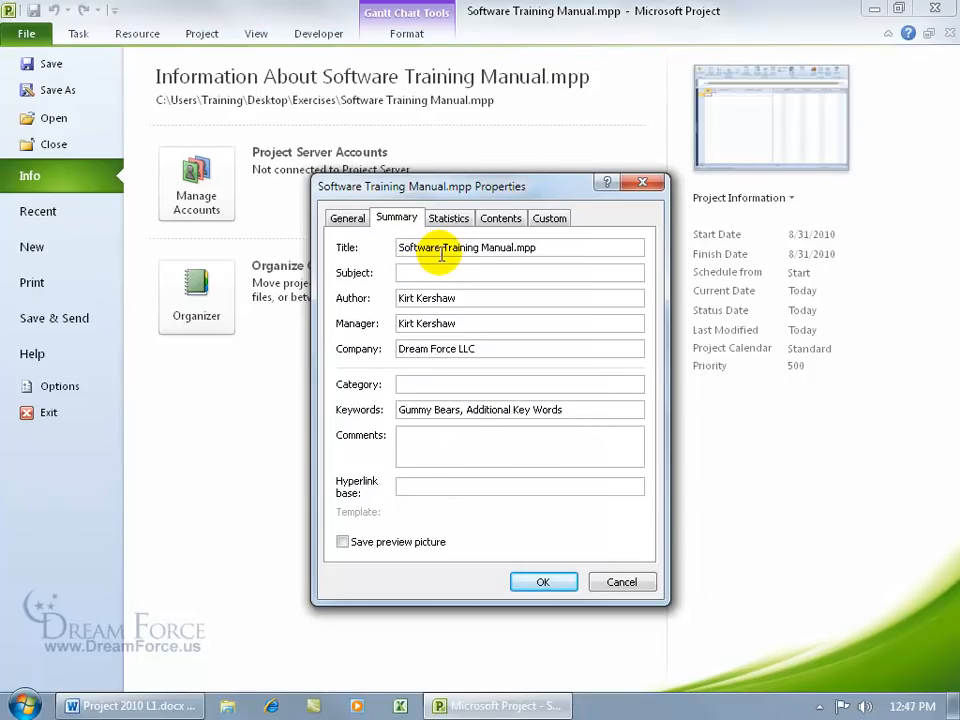
type("Spiffy")
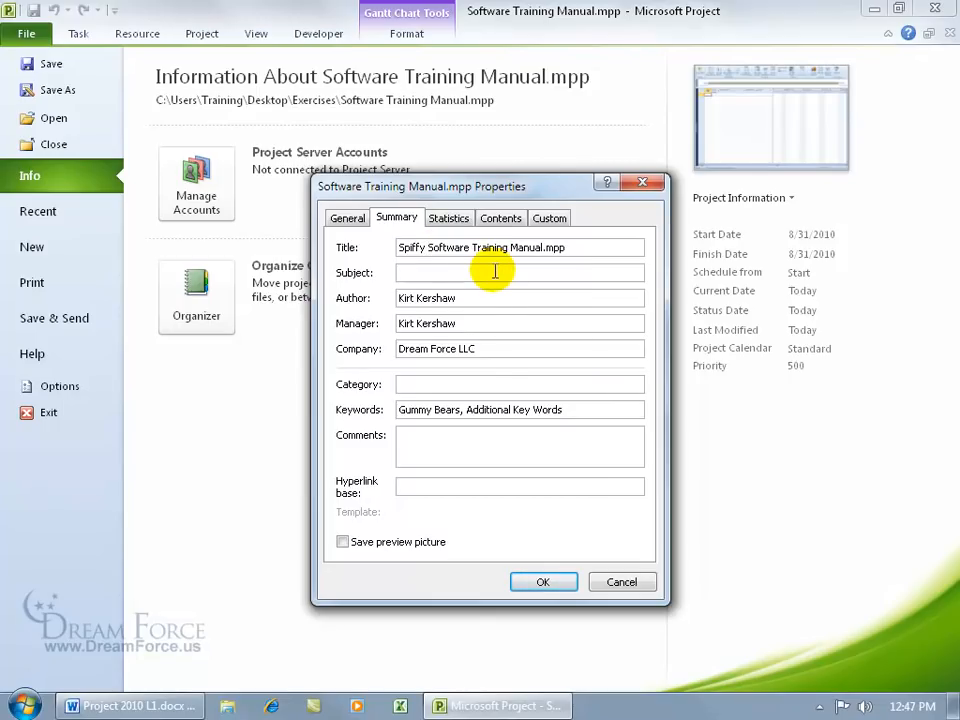
left_click(541, 583)
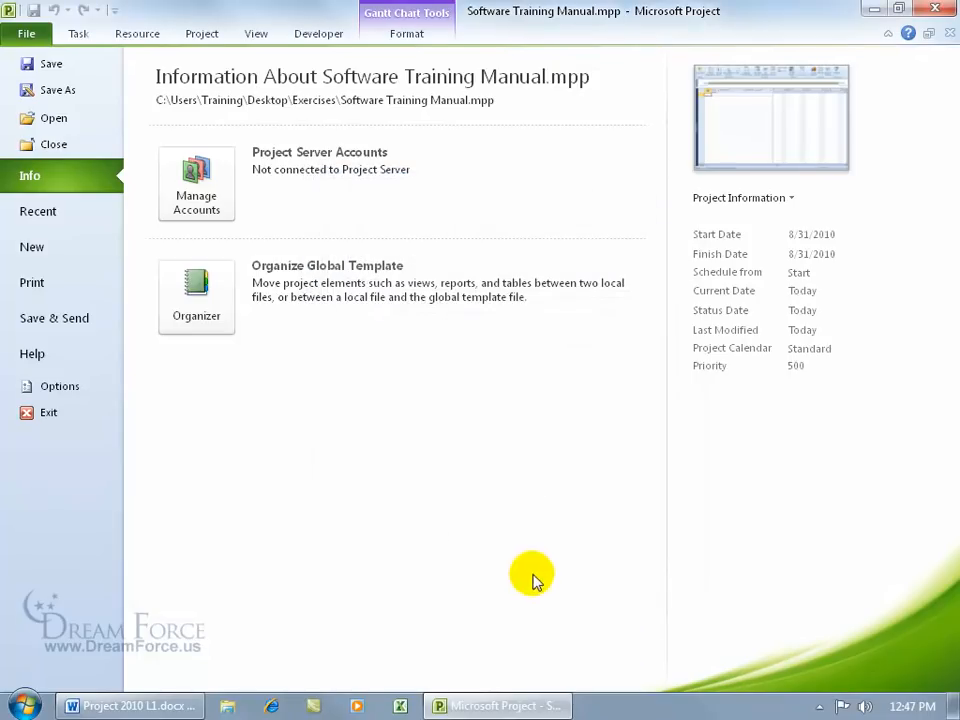
Step: Close the backstage view and glance at the Undo history list
left_click(27, 35)
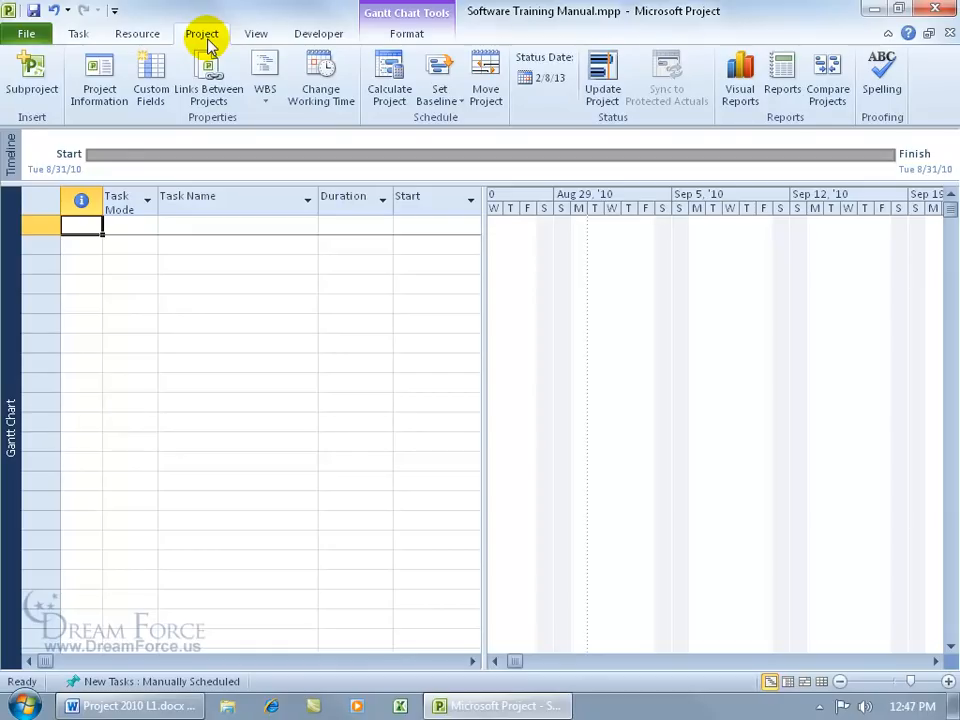
left_click(67, 11)
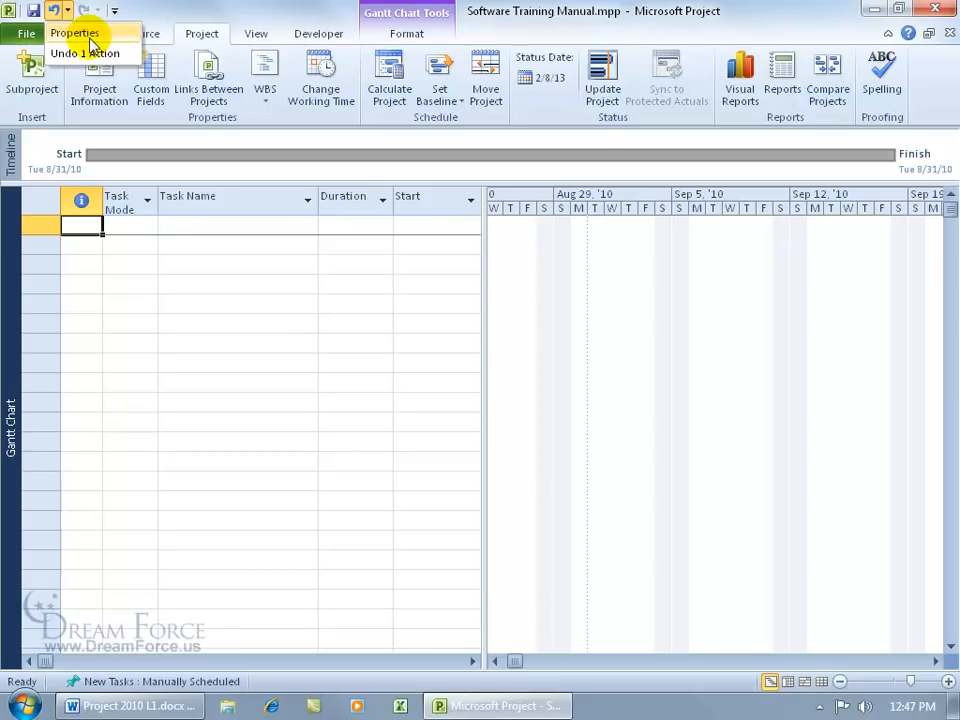
left_click(138, 18)
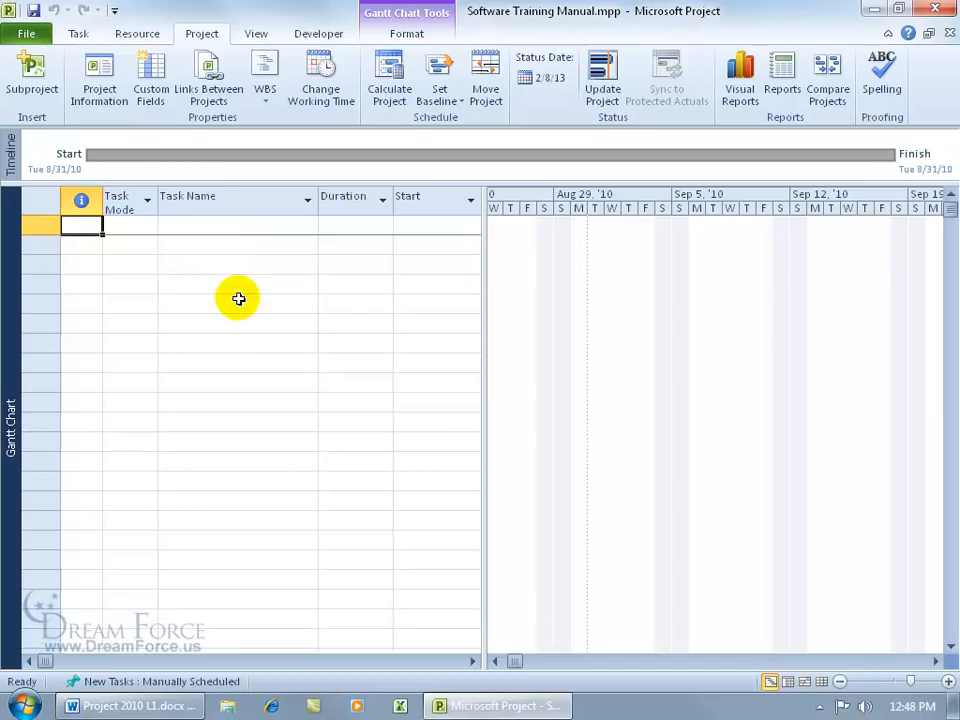
Step: Erase the Keywords text in the project's Advanced Properties
left_click(24, 30)
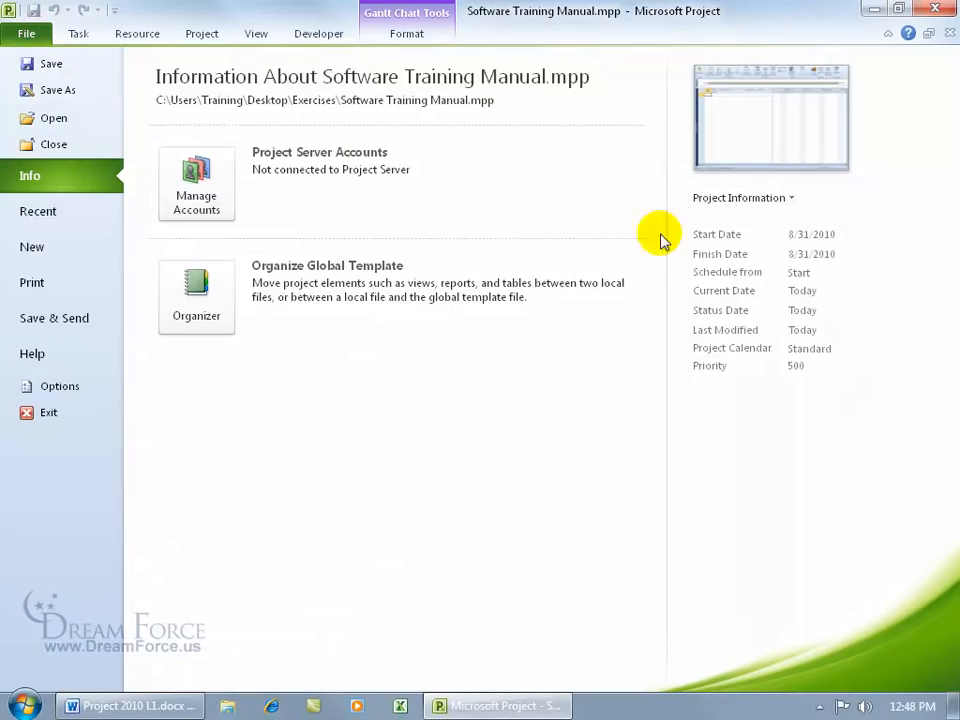
left_click(760, 199)
left_click(763, 238)
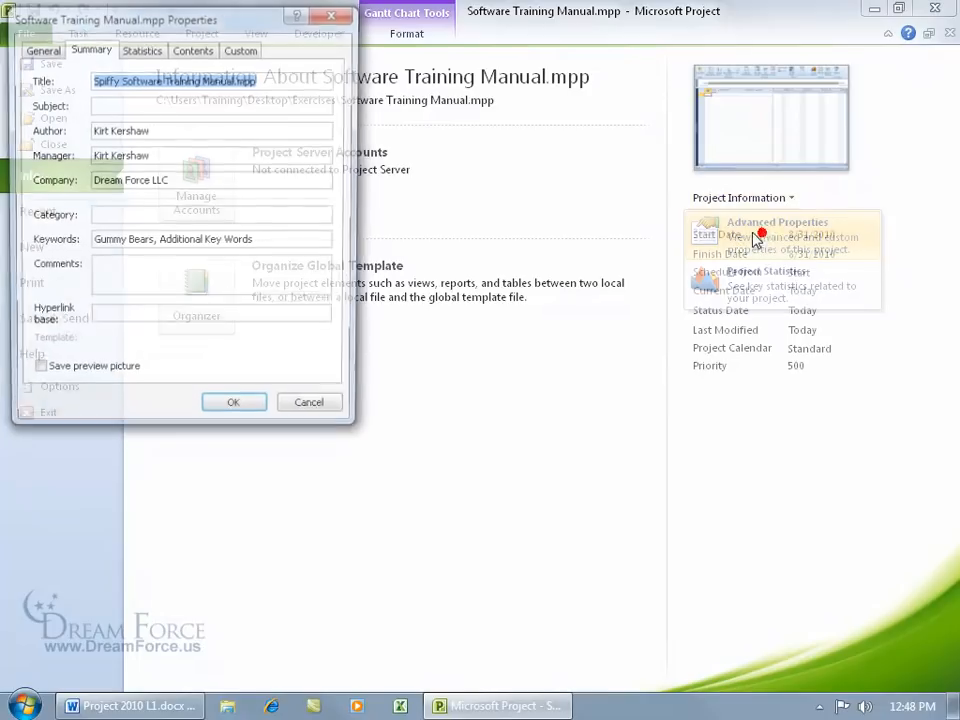
left_click_drag(272, 242, 84, 238)
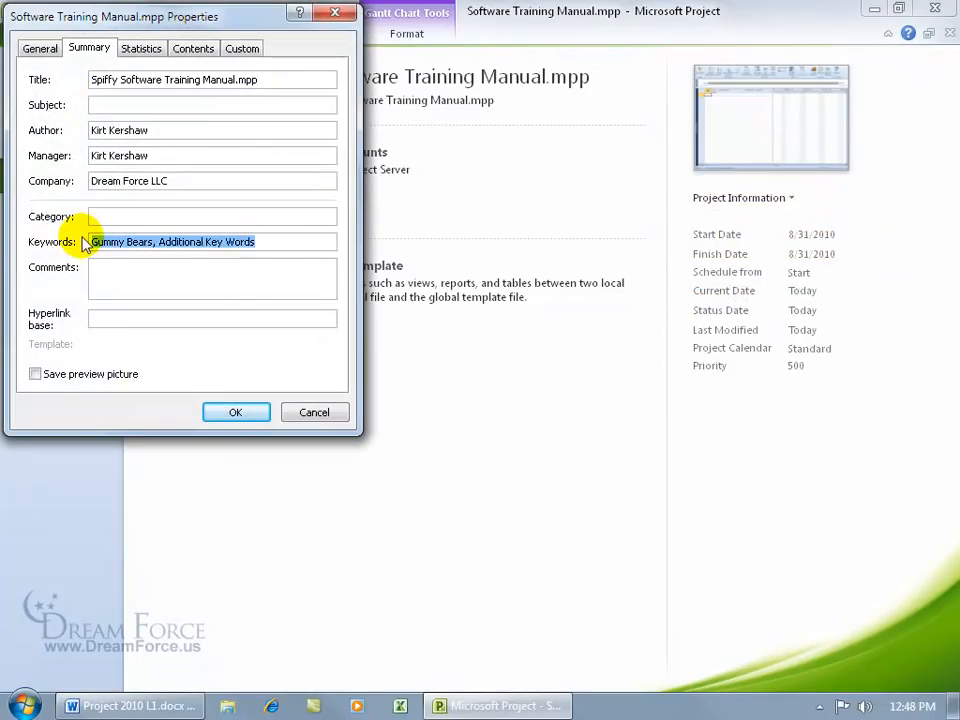
key("Delete")
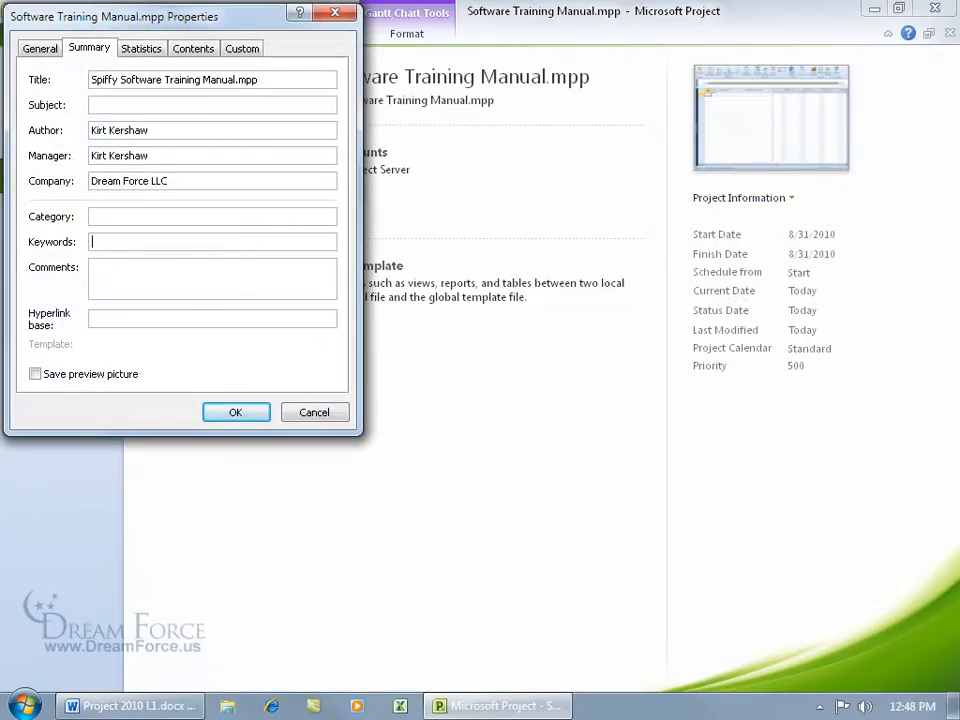
Step: Confirm the cleared keywords, return to the Gantt chart, and undo the last change
left_click(247, 419)
left_click(32, 36)
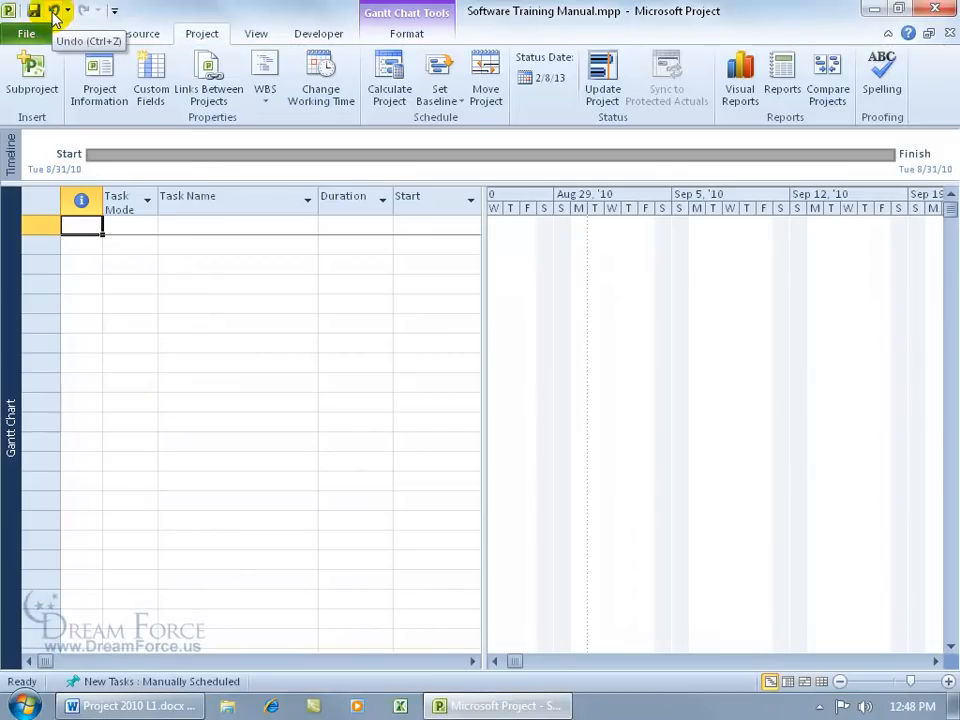
left_click(53, 12)
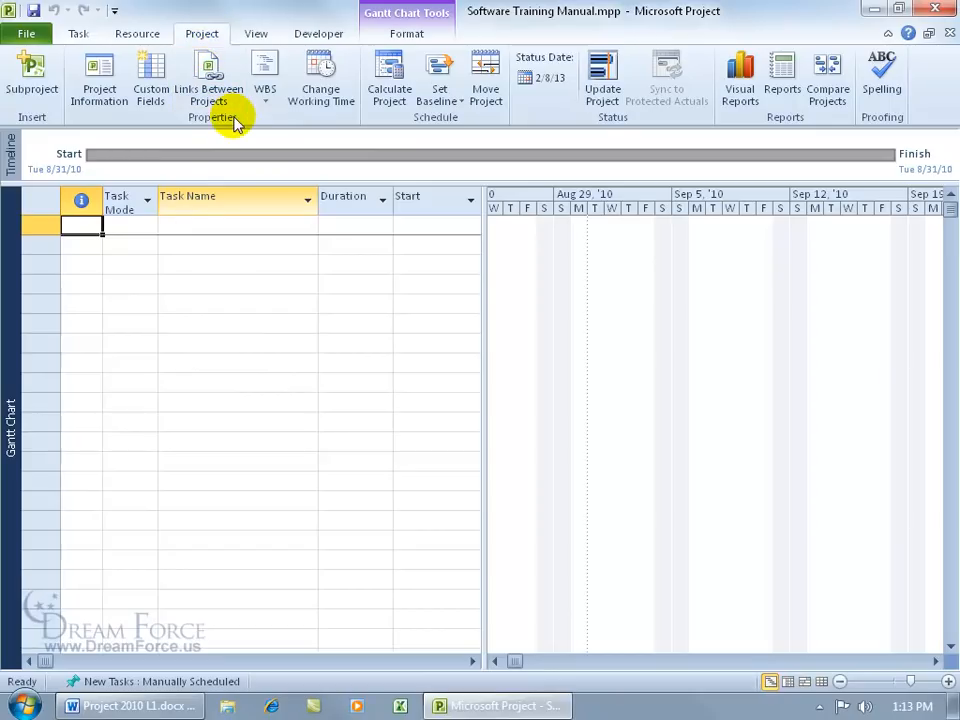
Step: In Change Working Time, view February 13, 2013 hours and confirm February 10 is nonworking
left_click(322, 100)
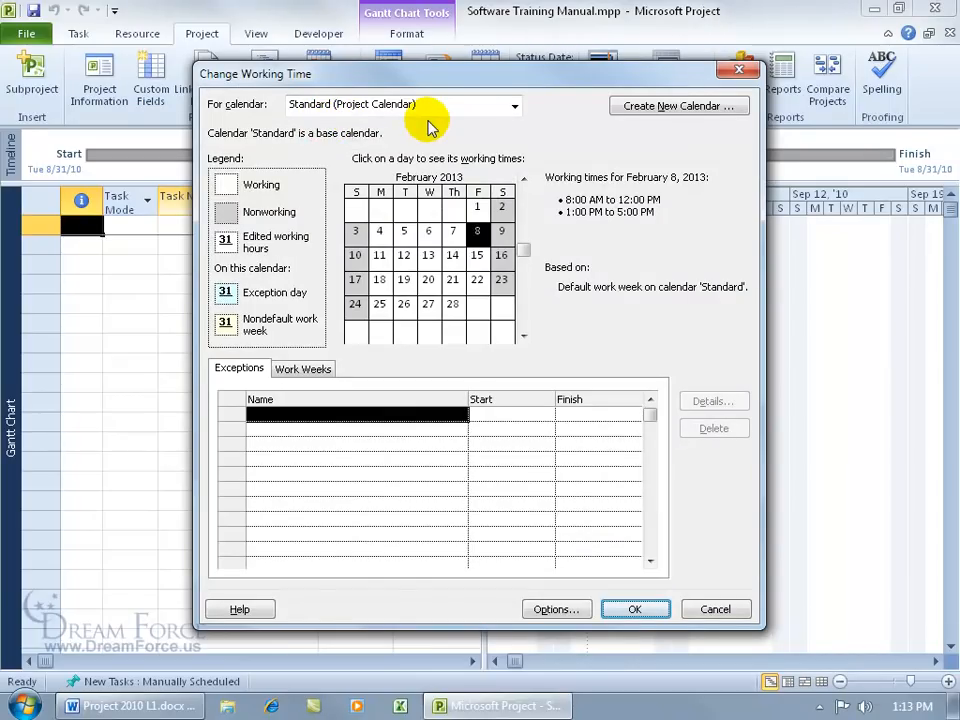
left_click(428, 257)
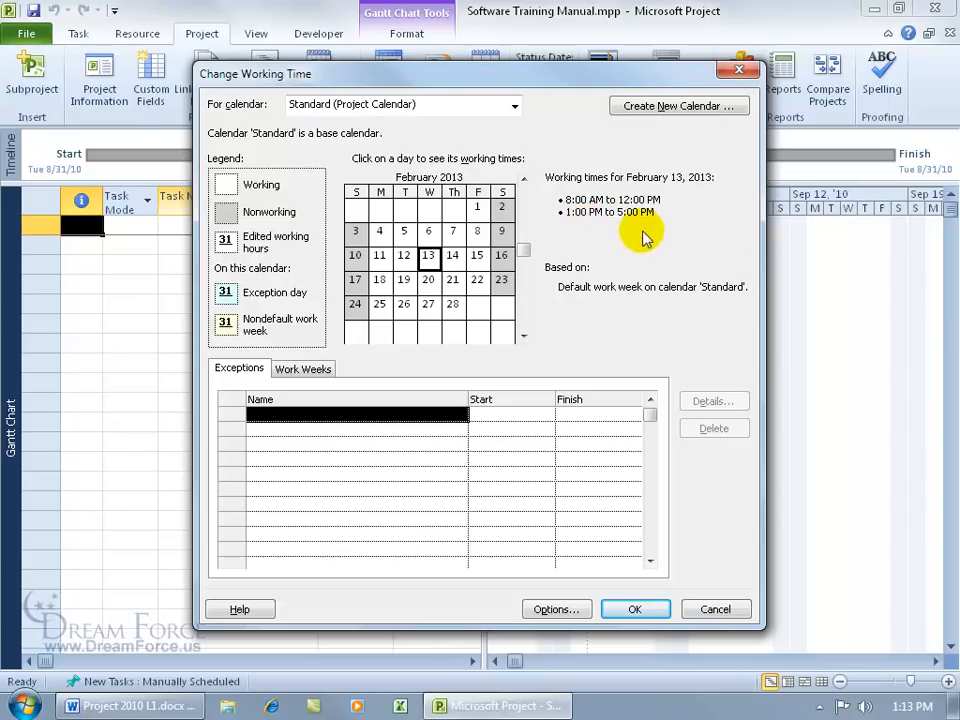
left_click(355, 256)
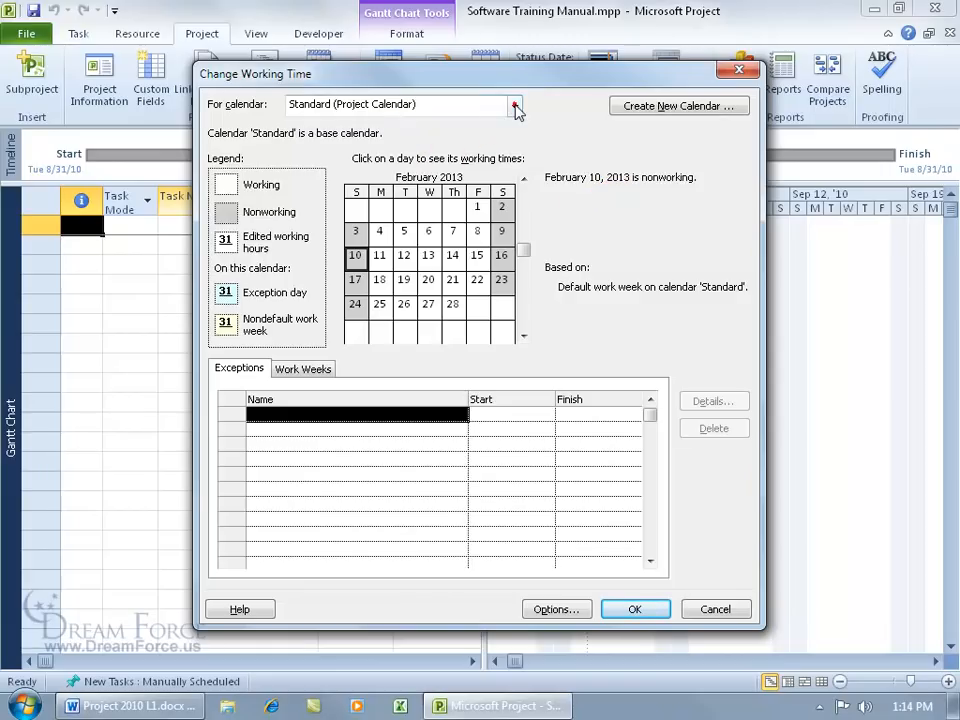
Step: View the 24 Hours calendar, then Night Shift's February 12 hours, then return to Standard
left_click(515, 108)
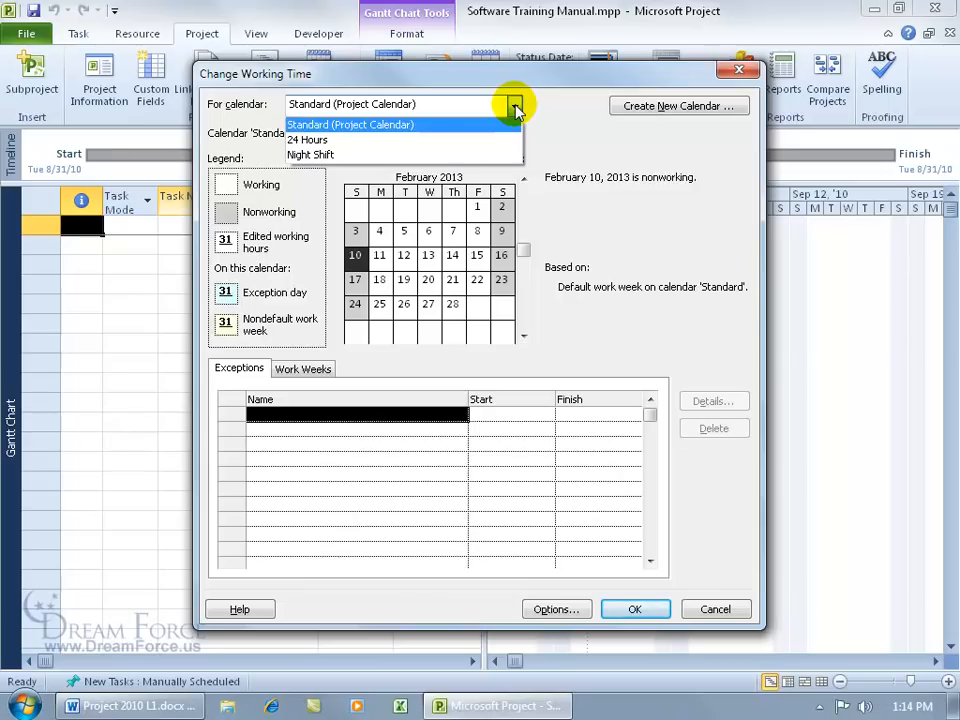
left_click(505, 140)
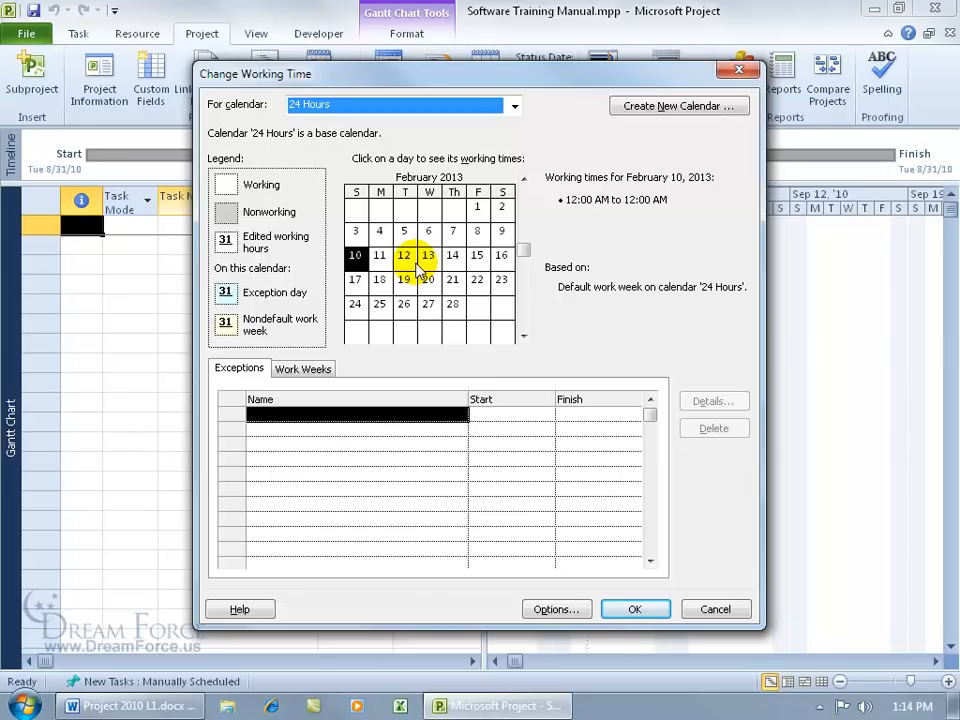
left_click(514, 105)
left_click(483, 154)
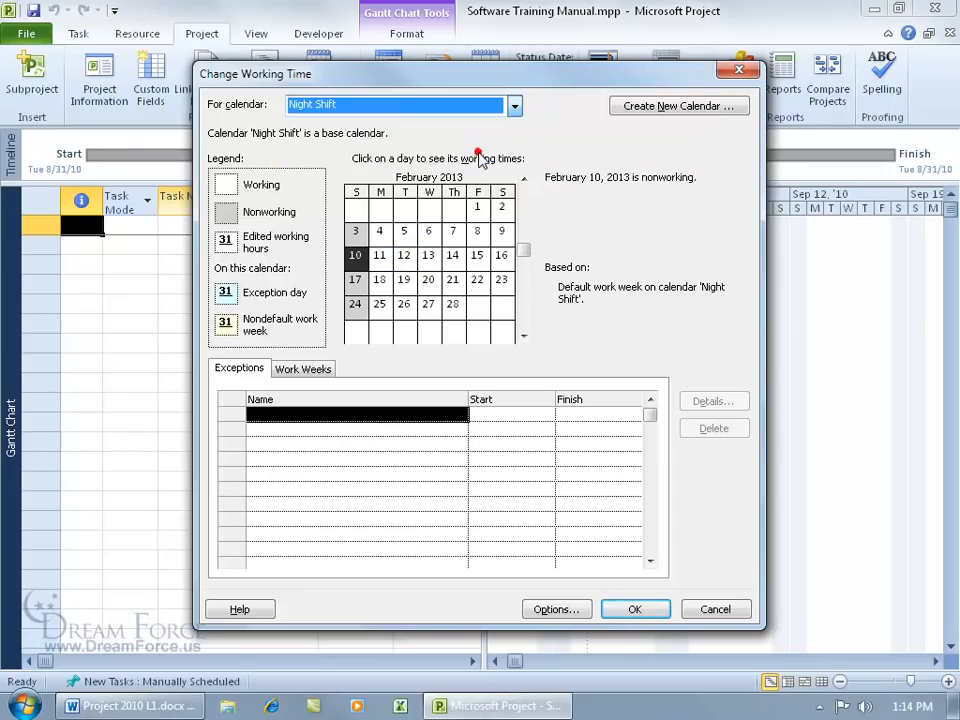
left_click(408, 256)
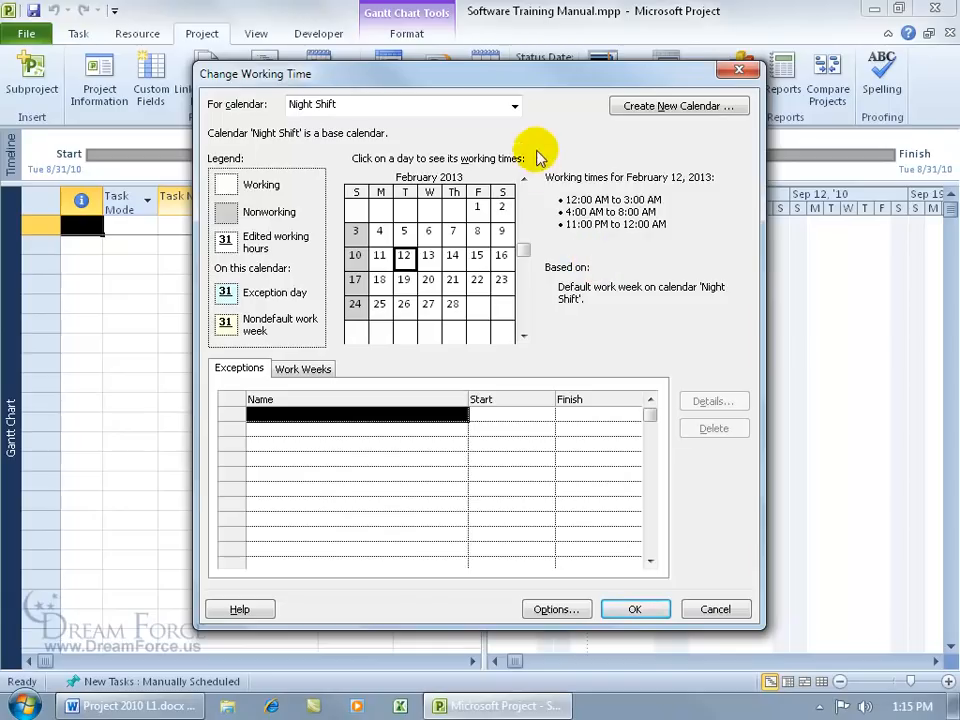
left_click(515, 106)
left_click(489, 124)
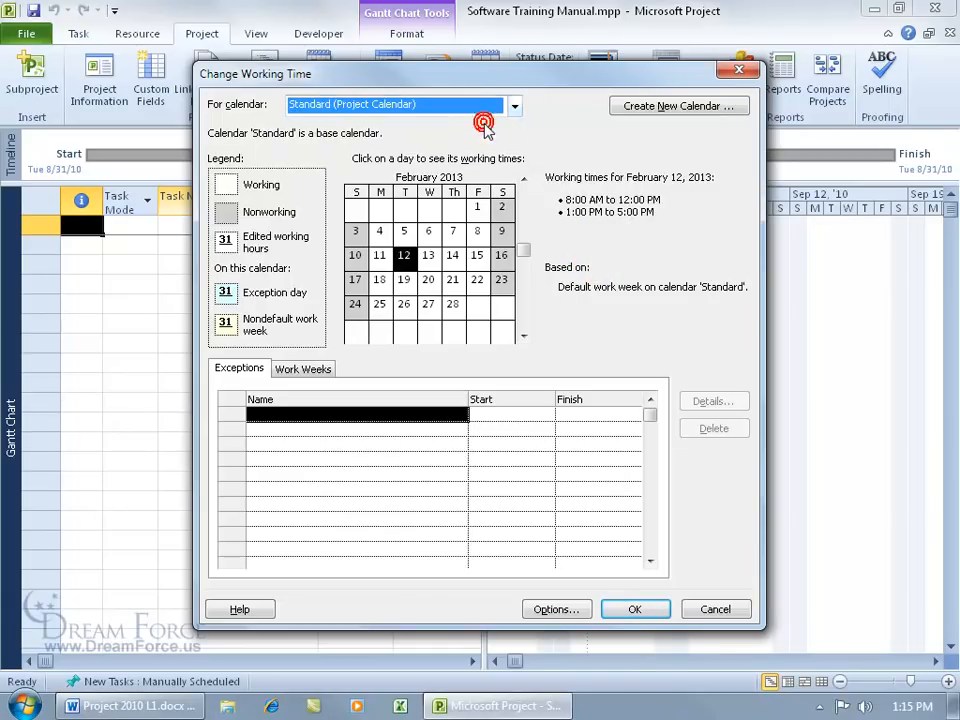
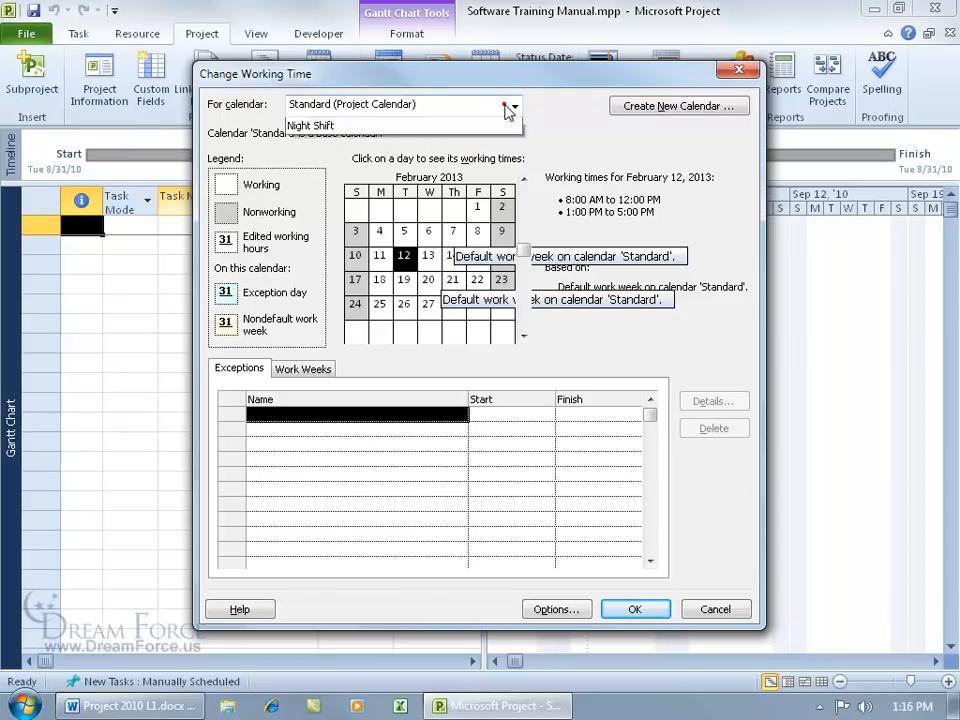
Step: Keep Standard as the For calendar and start a new base calendar
left_click(510, 105)
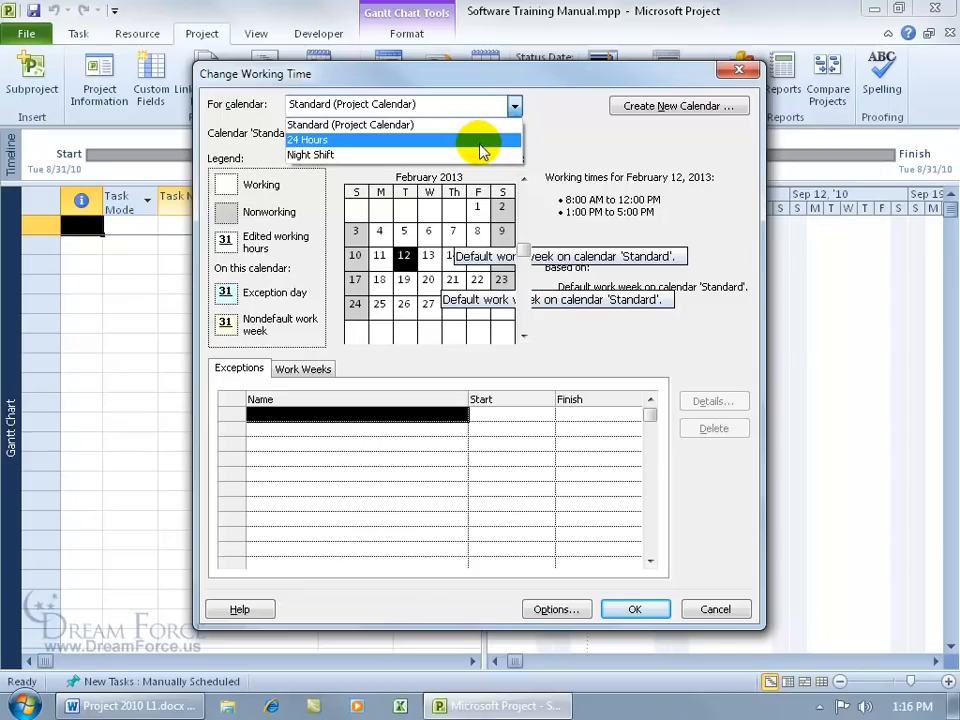
left_click(457, 124)
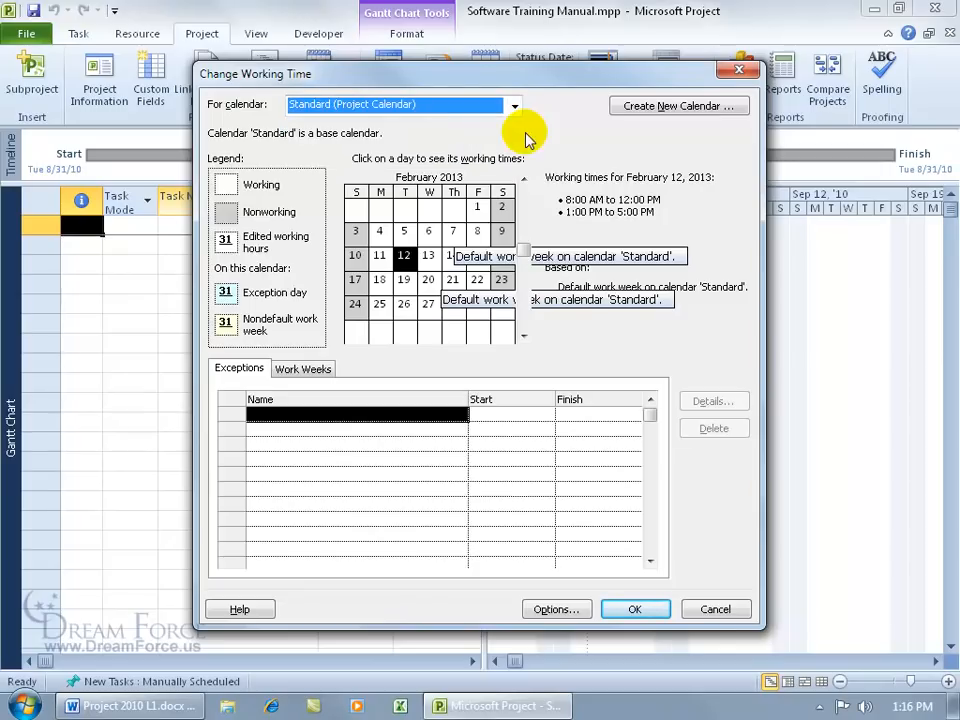
left_click(686, 108)
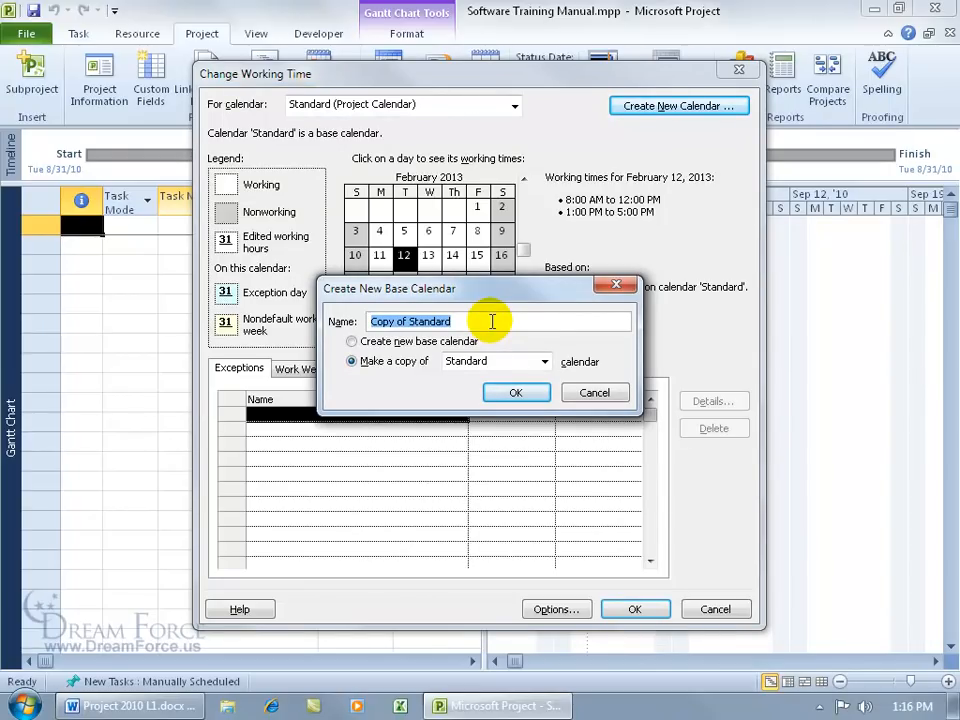
Step: Create a new base calendar, 'Copy of Standard', as a copy of Standard
type("Spiffy Ca")
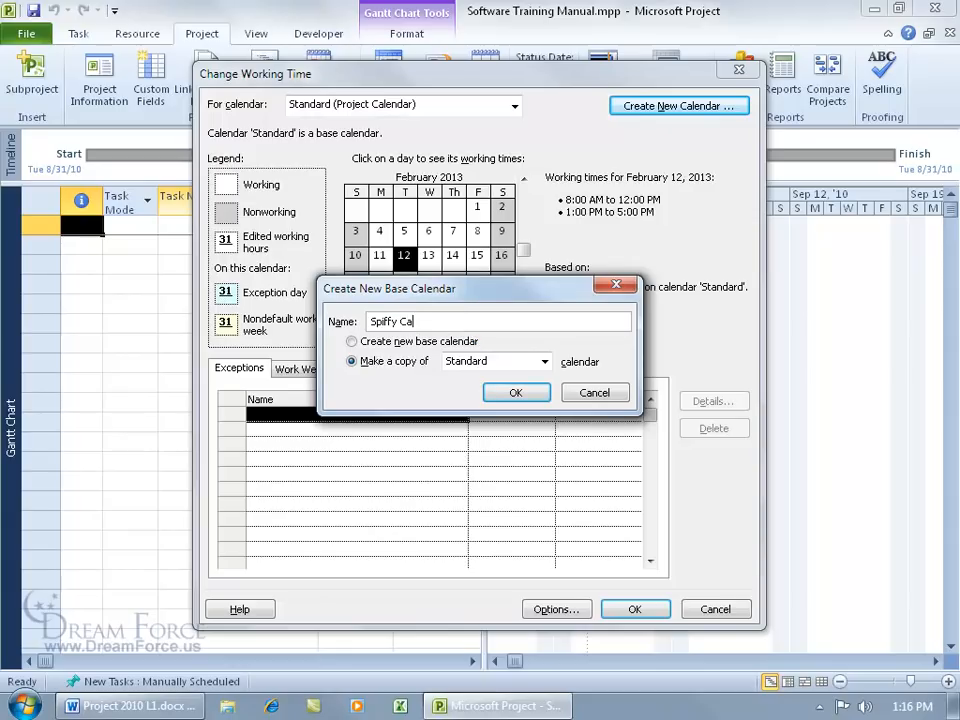
type("lendar")
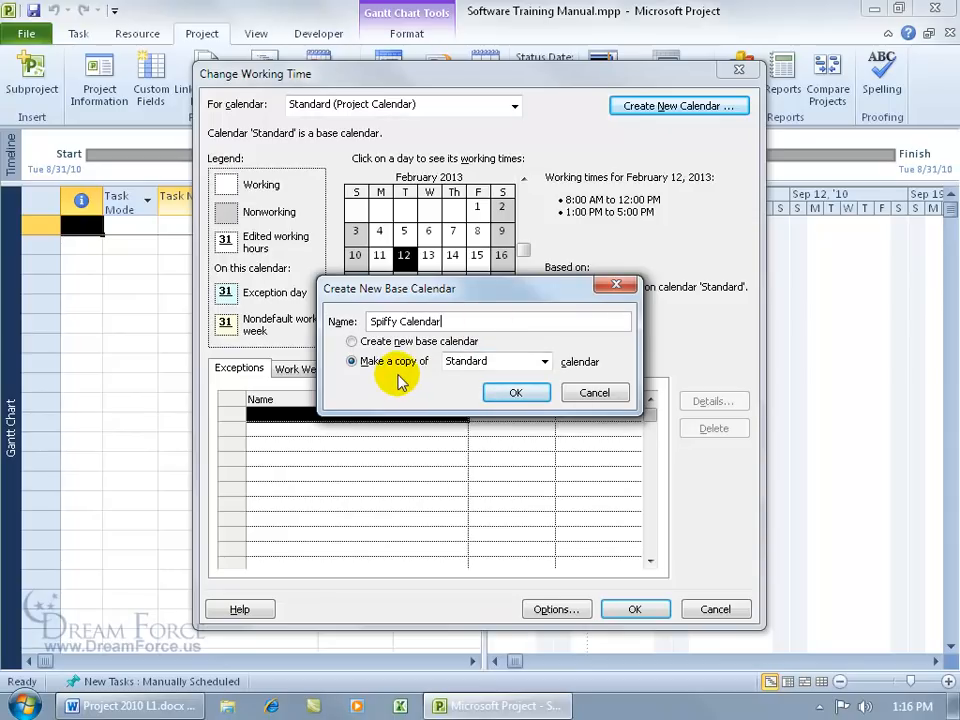
left_click(545, 362)
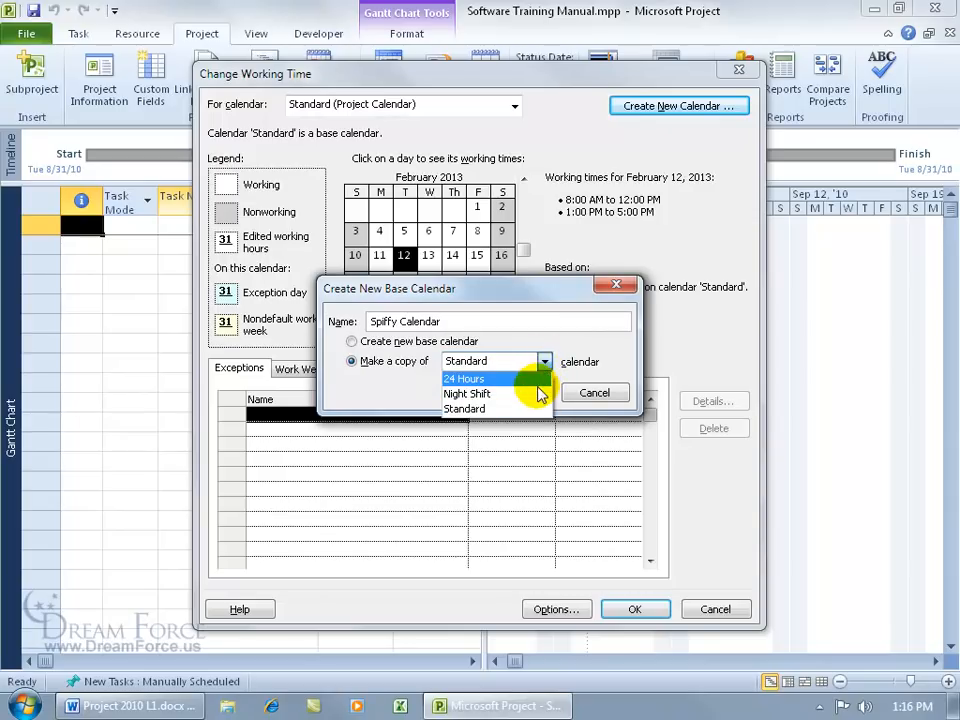
left_click(518, 408)
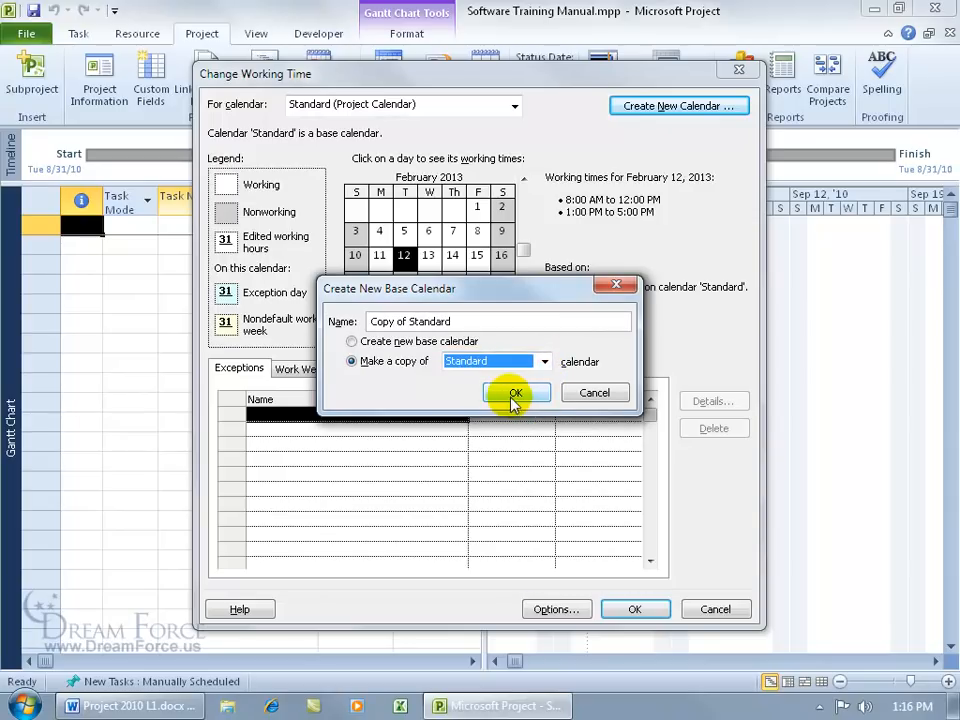
left_click_drag(454, 321, 350, 322)
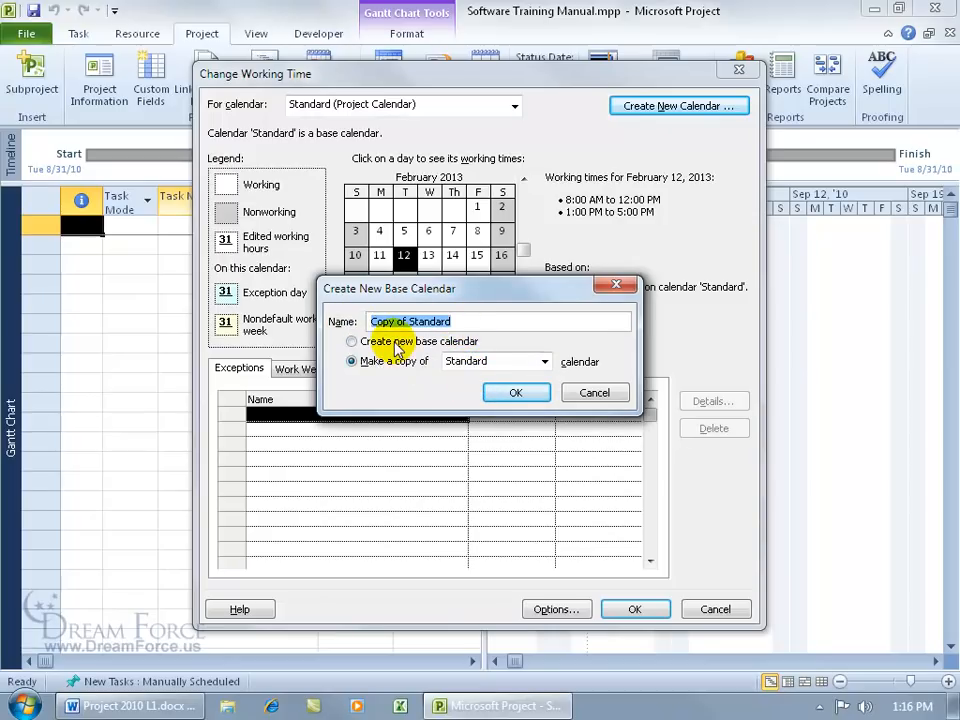
left_click(516, 392)
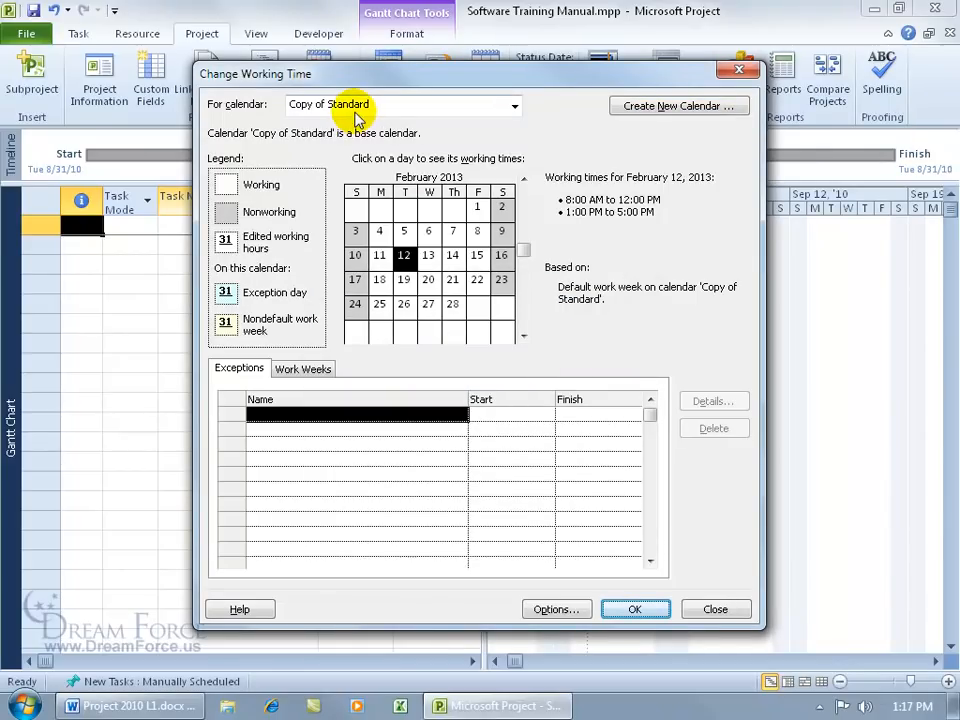
left_click(410, 110)
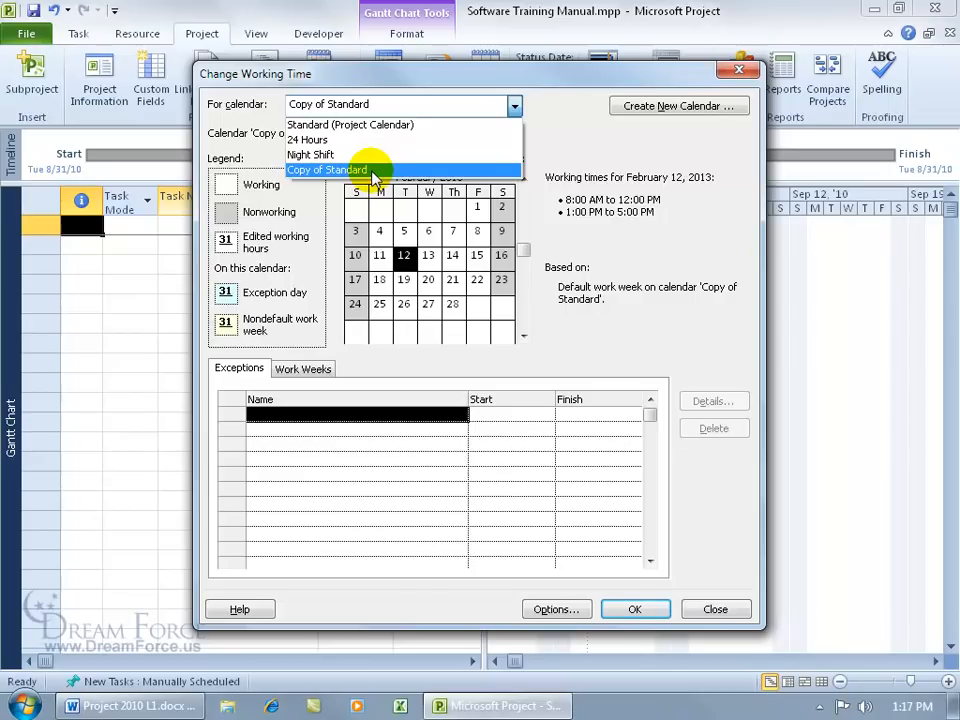
Step: Close Change Working Time and go to the File tab's Info page
left_click(568, 141)
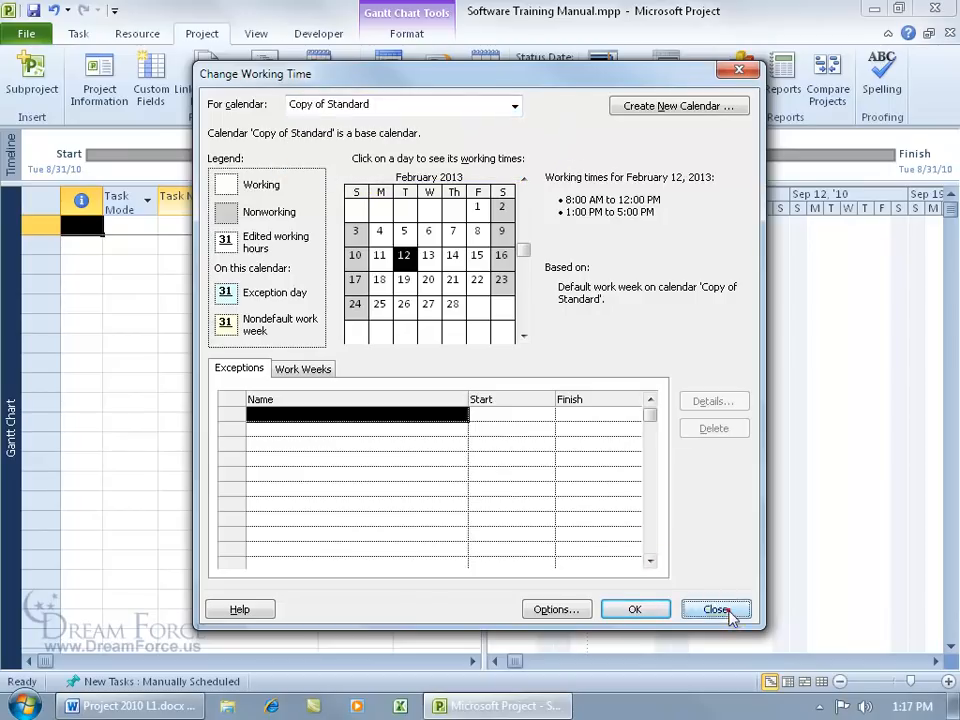
left_click(716, 609)
left_click(30, 33)
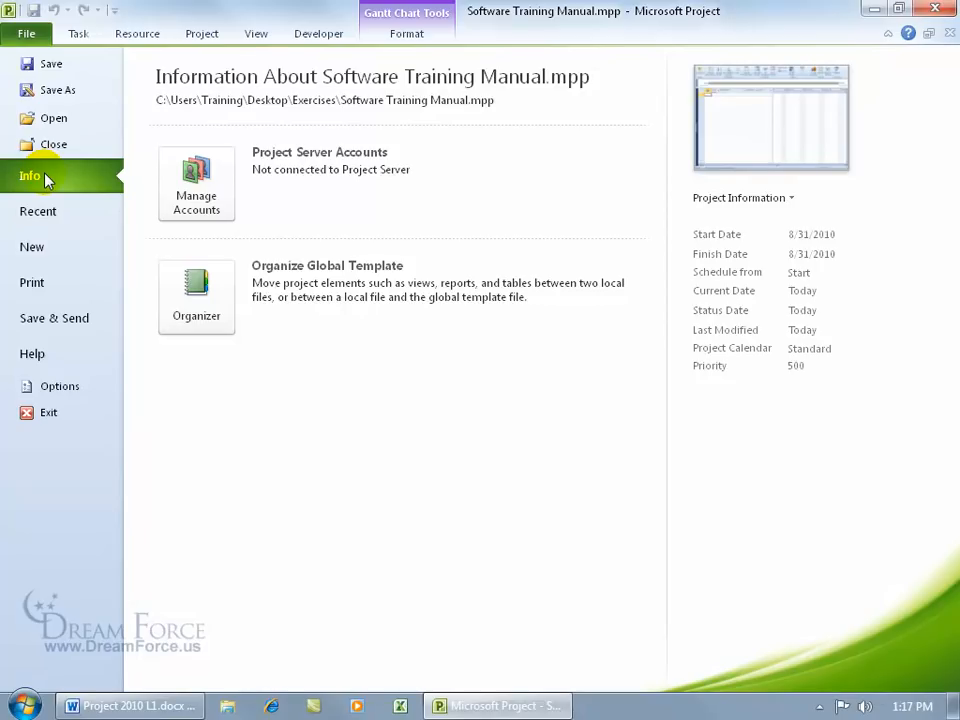
Step: In Organizer's Calendars list, delete Copy of Standard from Software Training Manual.mpp, then return to Gantt
left_click(198, 310)
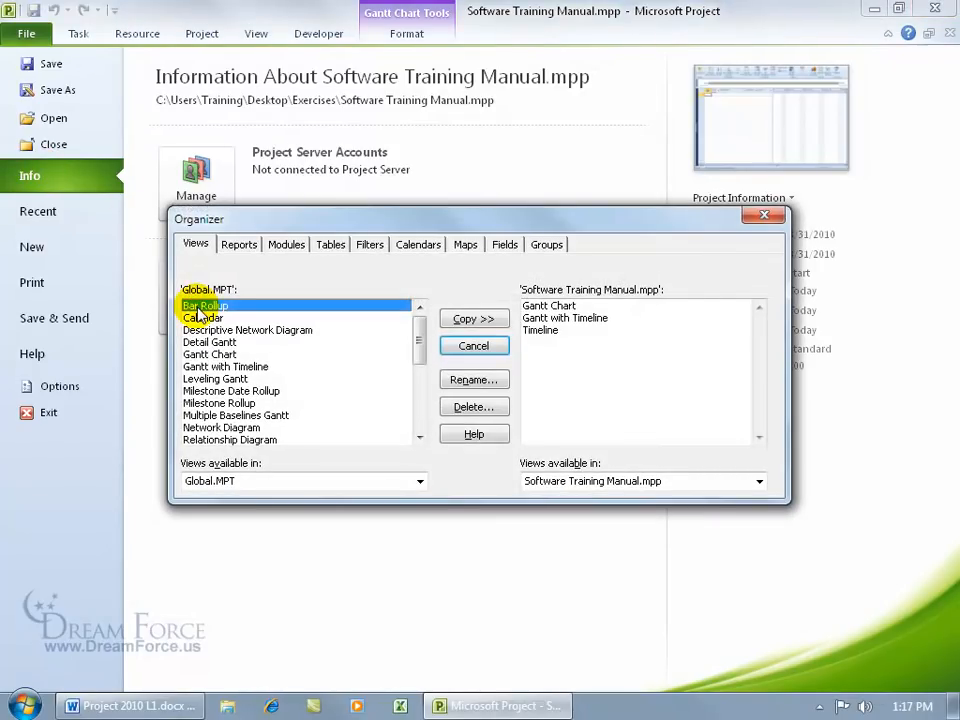
left_click(424, 245)
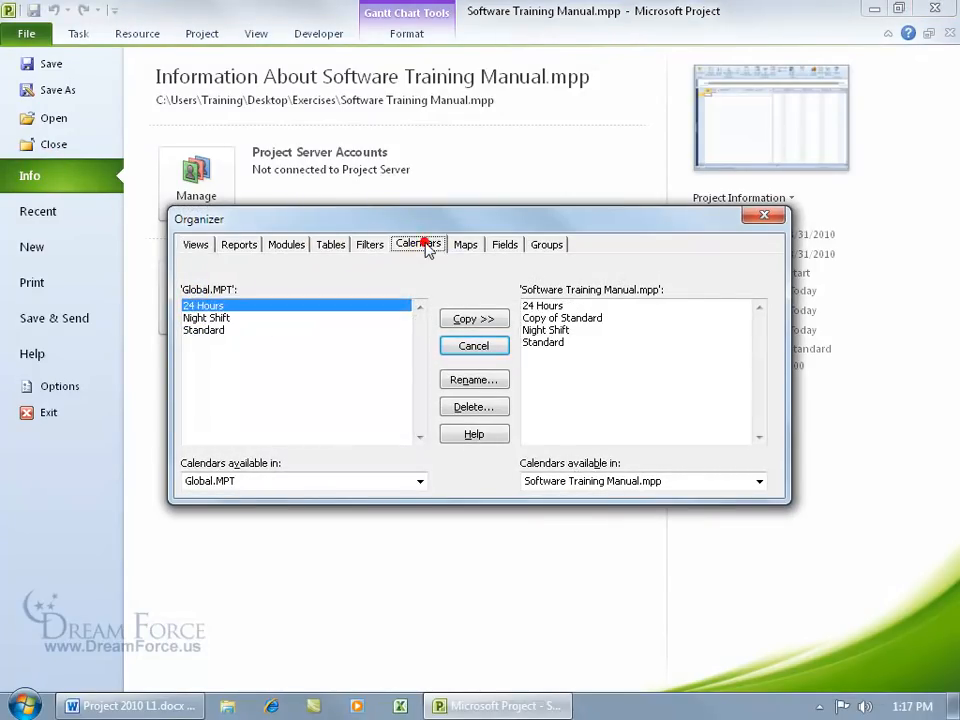
left_click(584, 319)
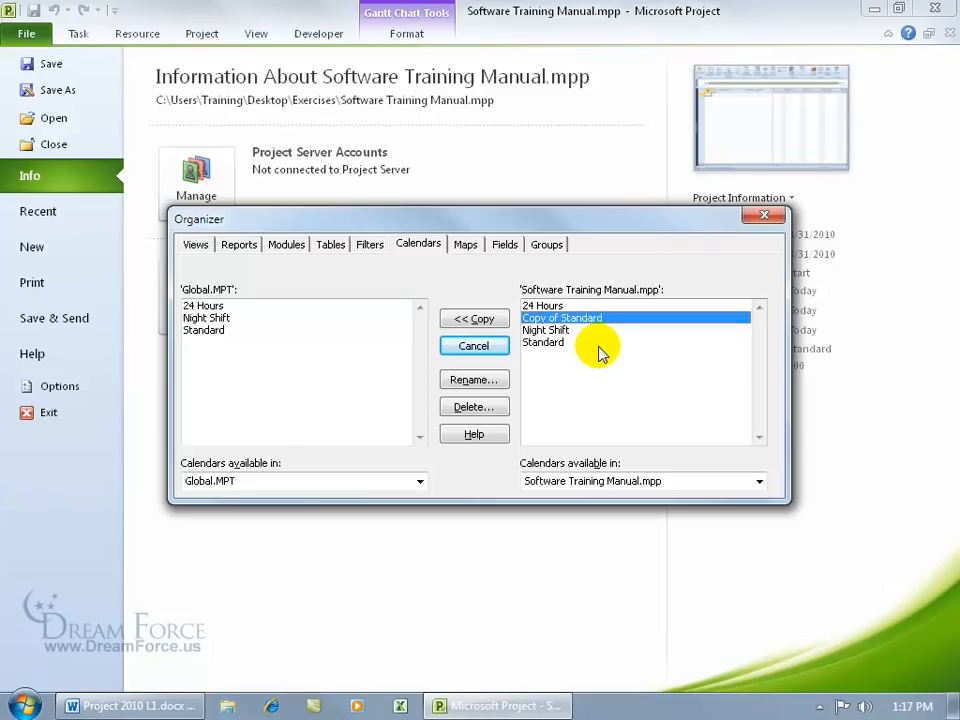
left_click(494, 407)
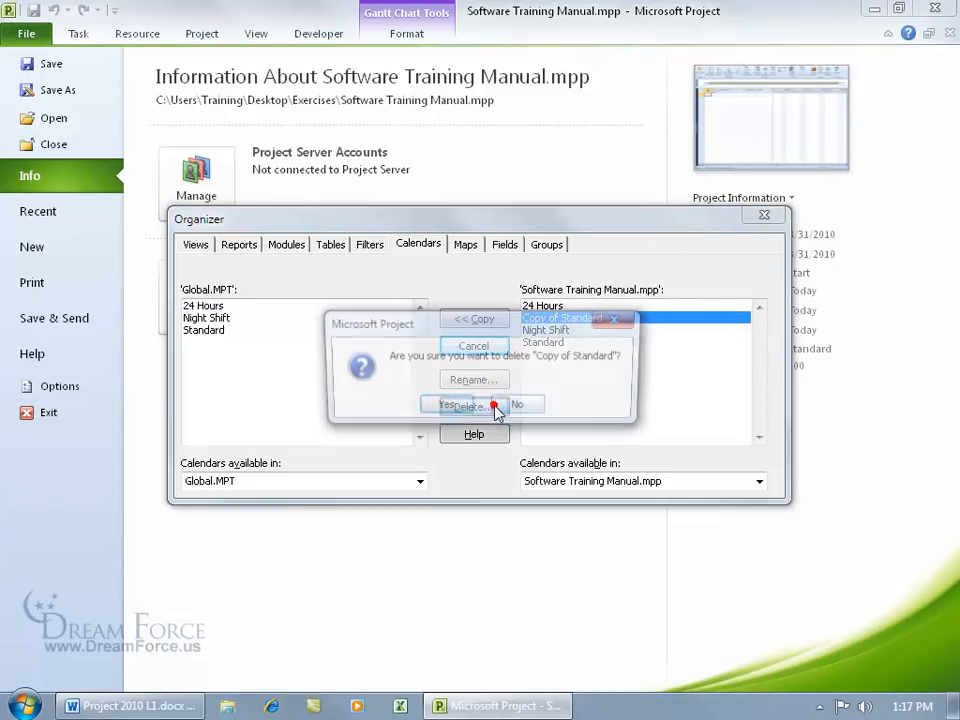
left_click(445, 408)
left_click(764, 215)
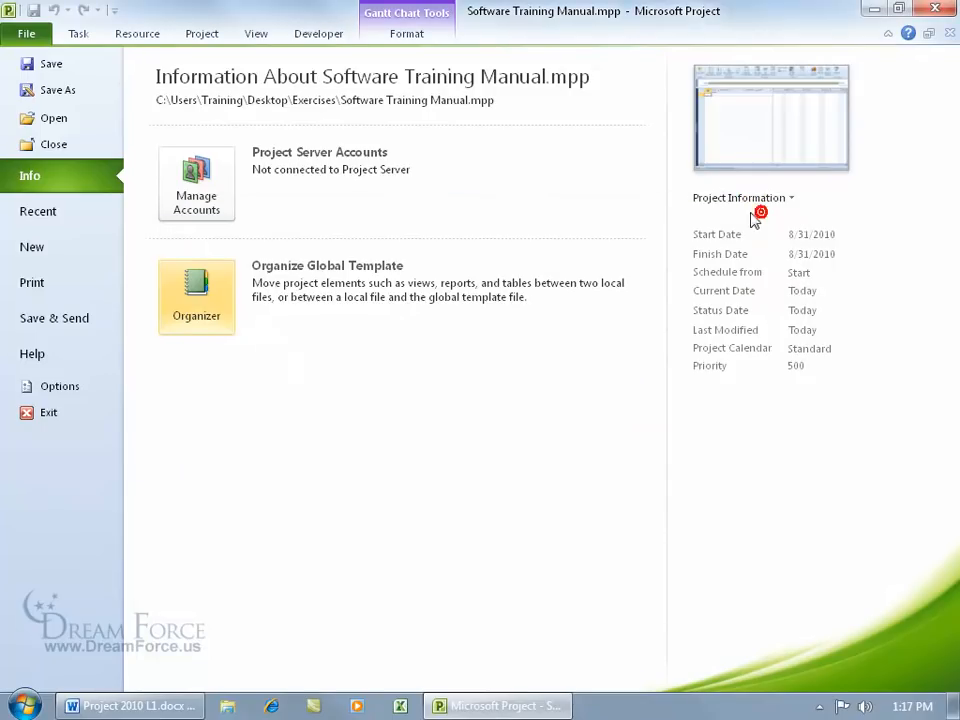
left_click(26, 35)
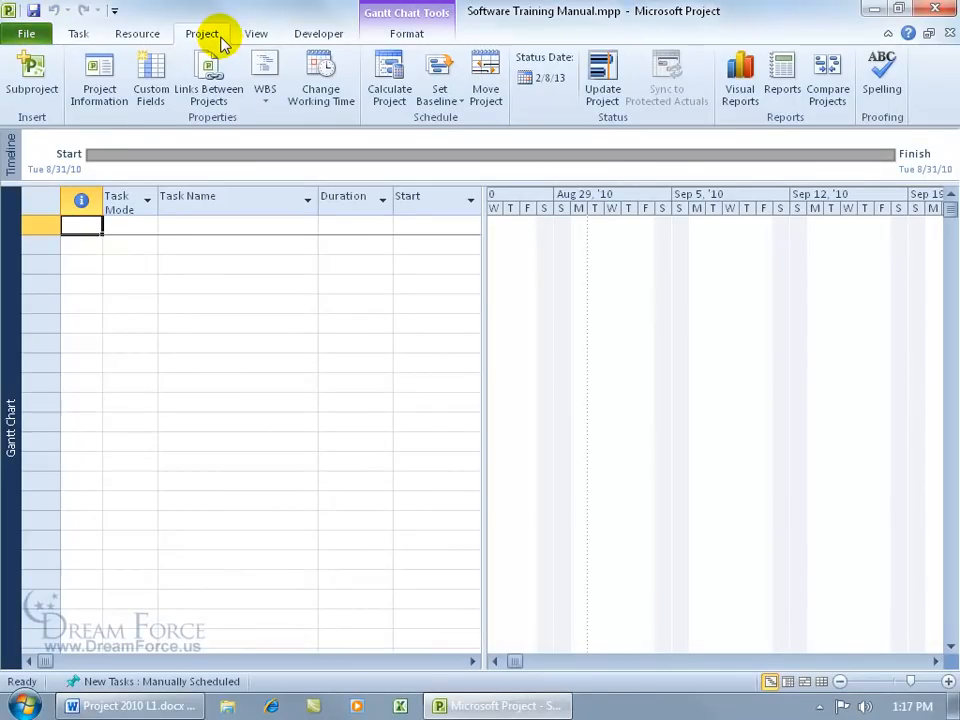
Step: Create the 'Spiffy Calendar' base calendar, check it in the calendar list, and close
left_click(334, 92)
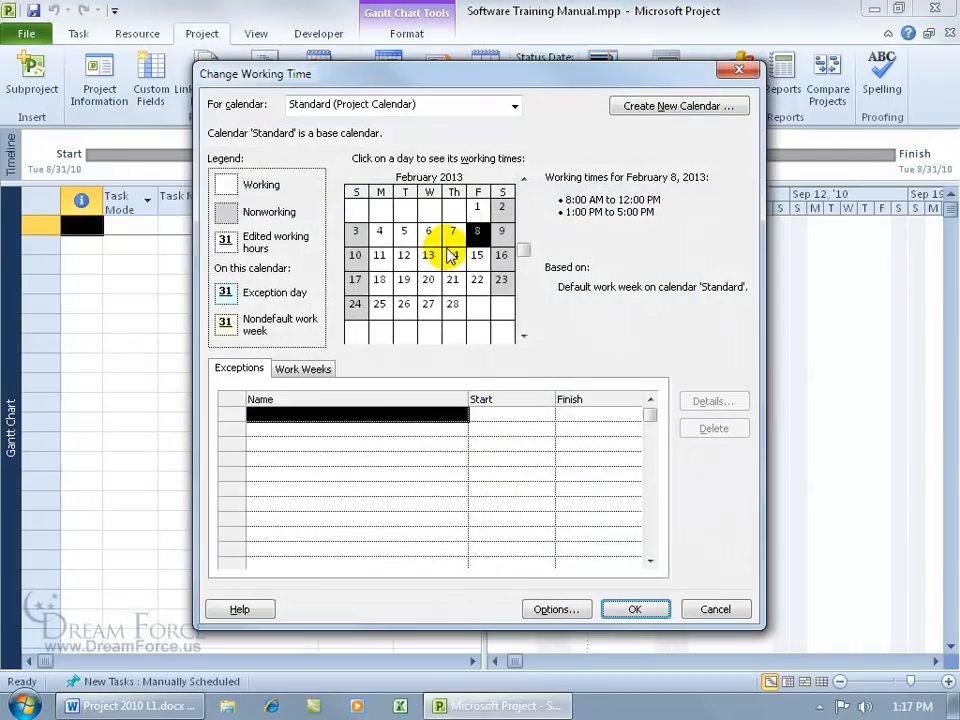
left_click(641, 110)
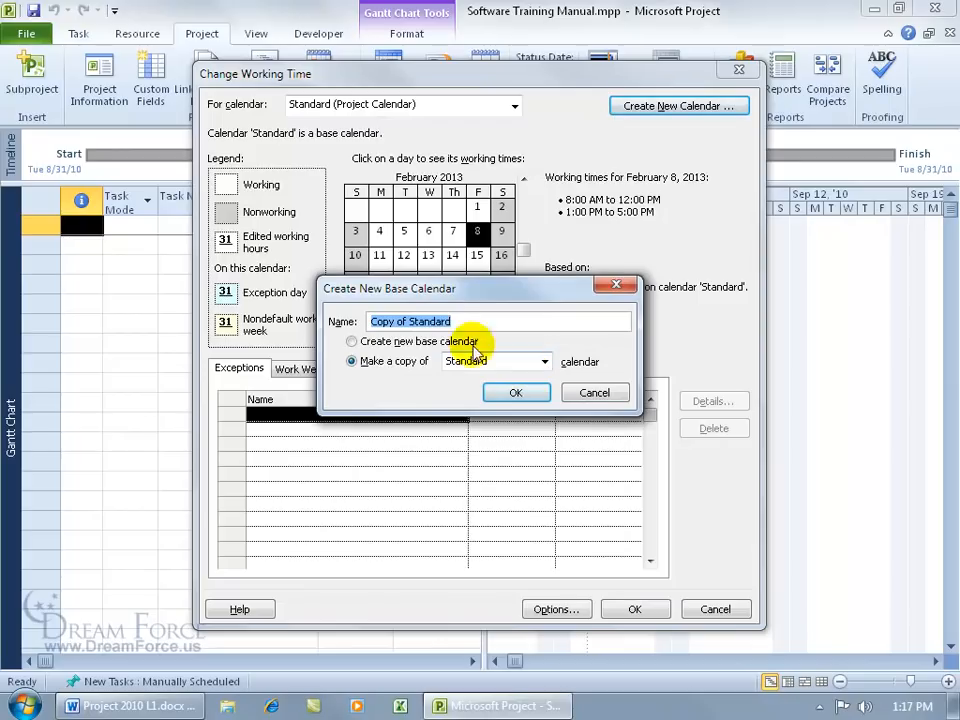
type("dar")
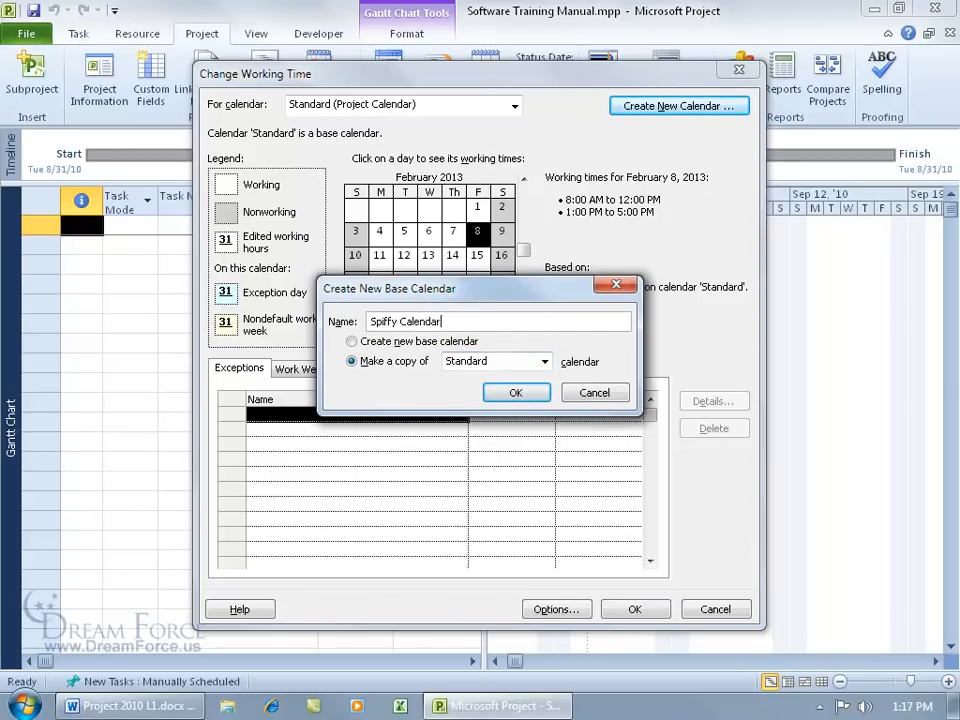
left_click(504, 392)
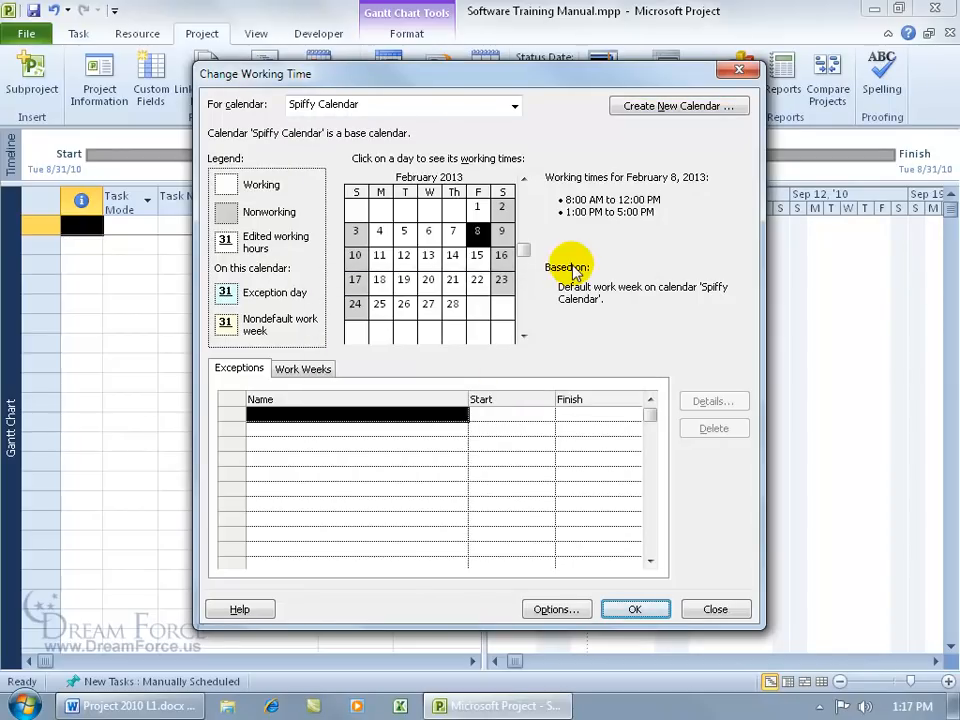
left_click(514, 105)
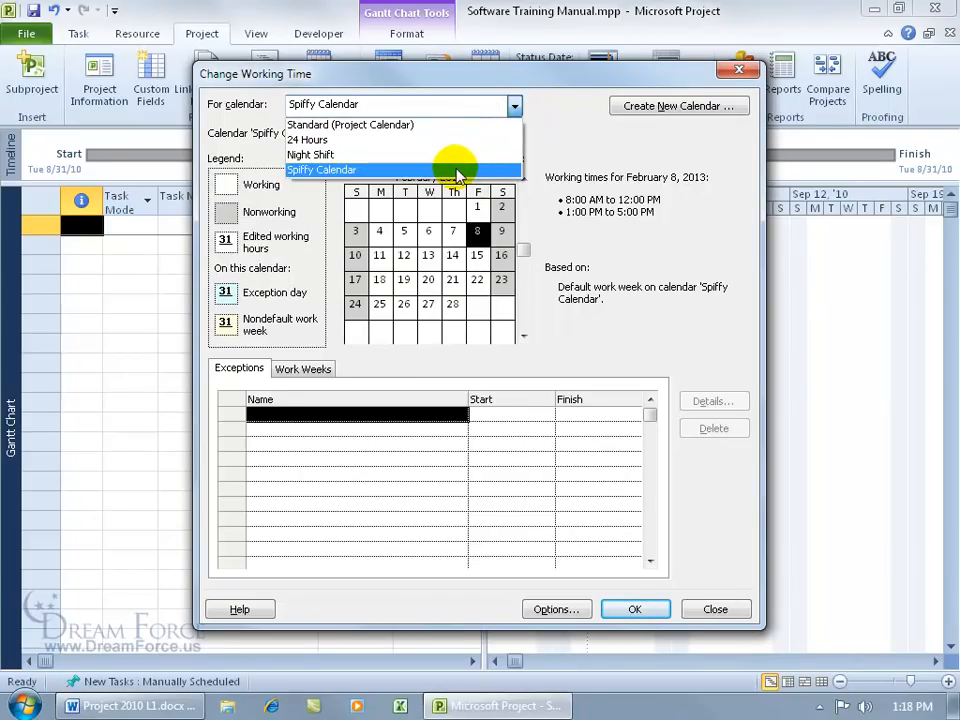
left_click(456, 170)
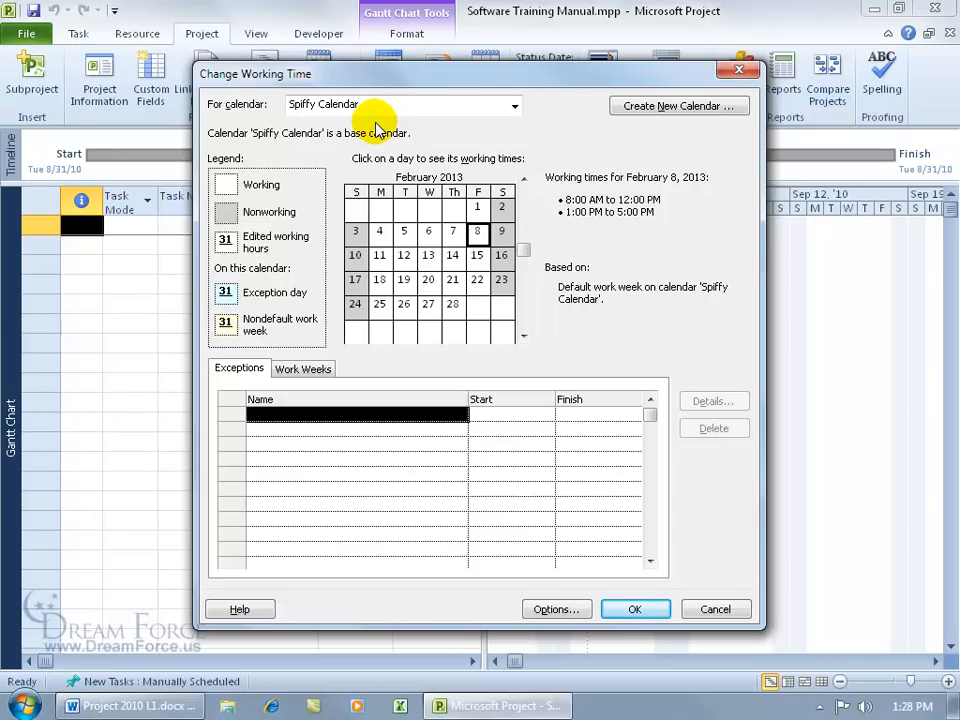
left_click(739, 71)
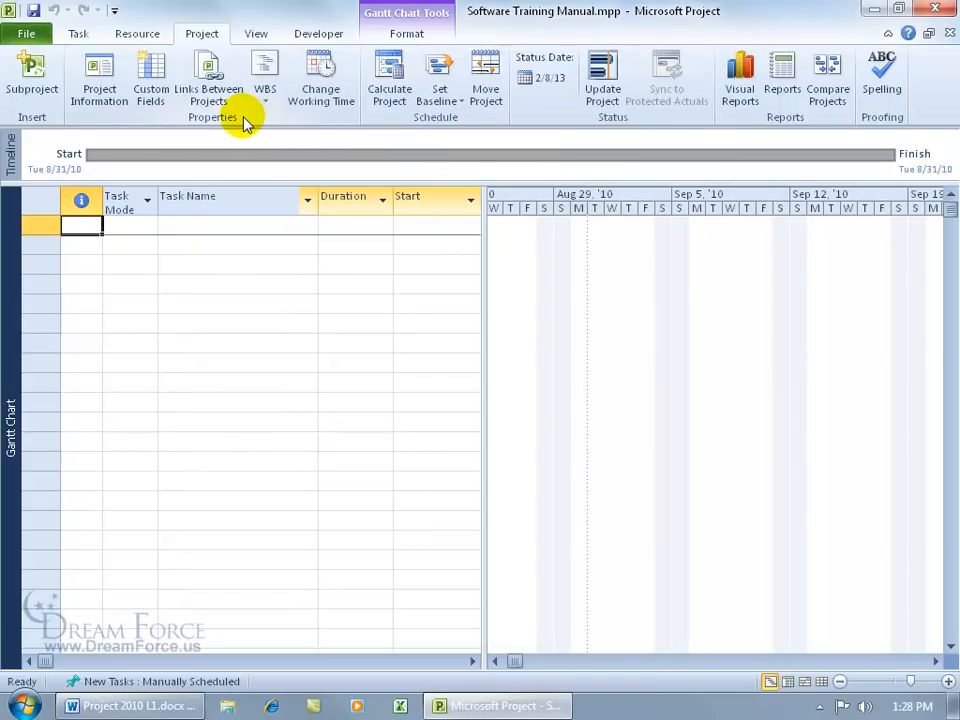
Step: Reopen Change Working Time, view February 20, and switch to Spiffy Calendar's hours
left_click(320, 100)
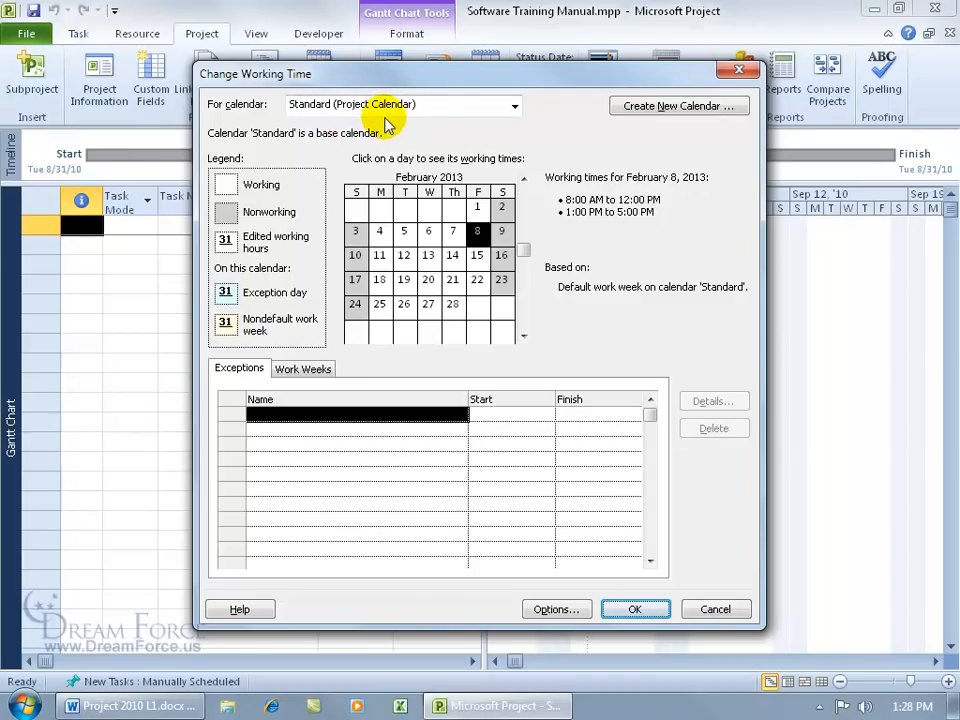
left_click(428, 280)
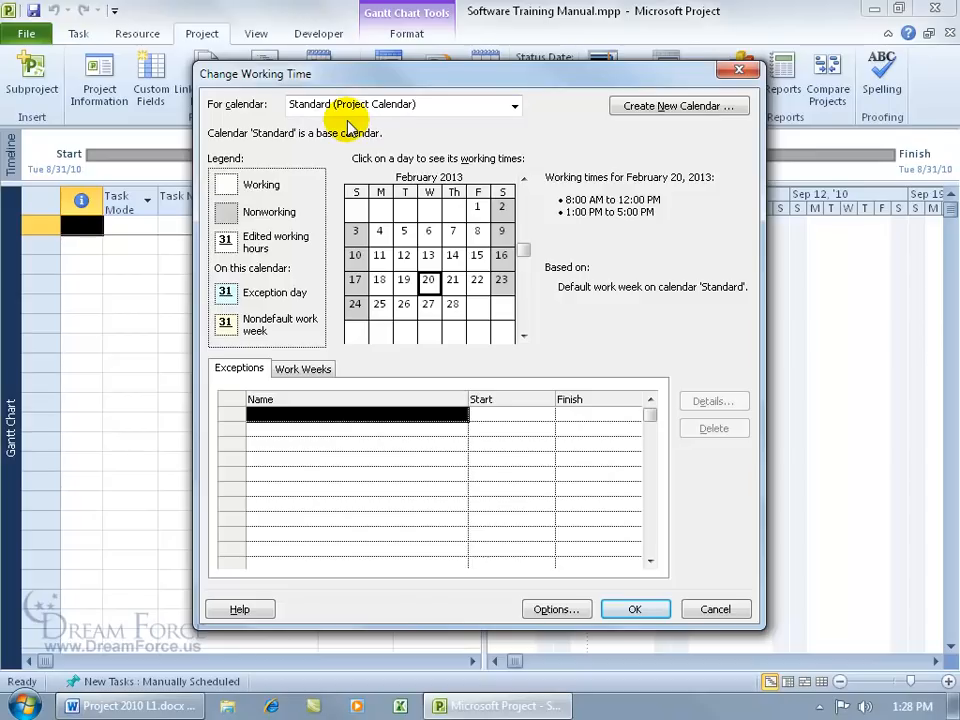
left_click(515, 106)
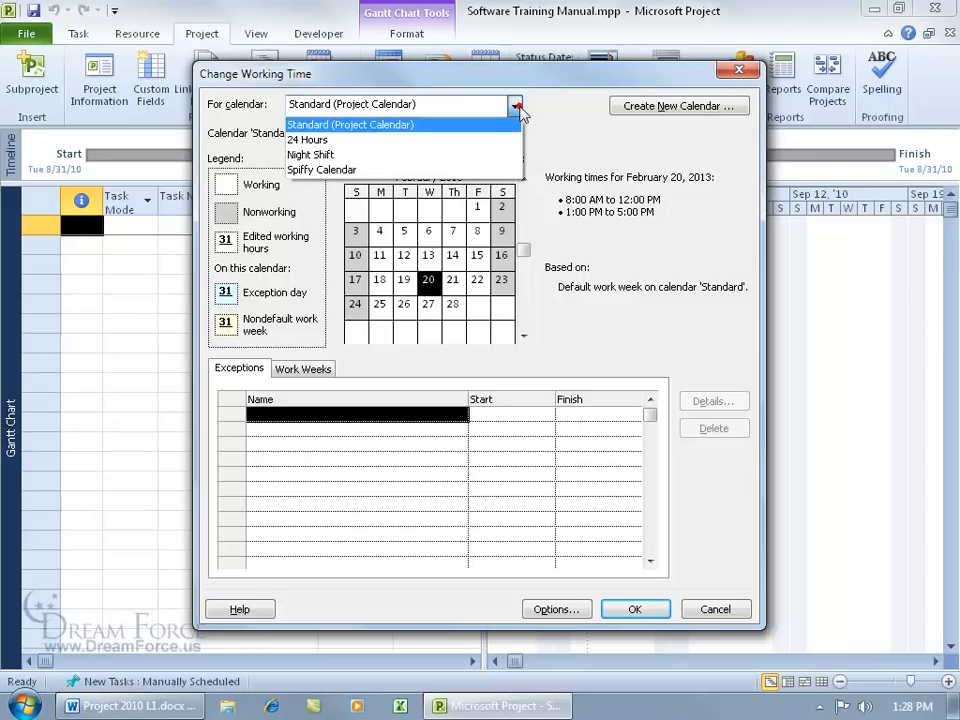
left_click(470, 170)
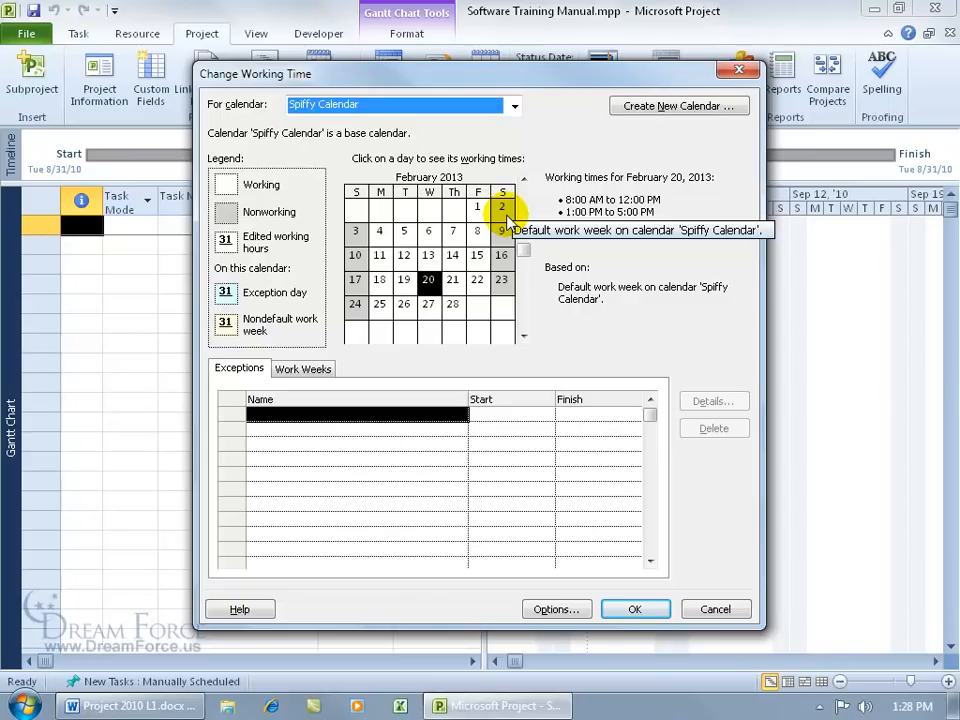
Step: Scroll the calendar to September 2010 and select September 6
left_click(521, 178)
left_click(521, 178)
left_click(521, 178)
left_click(521, 178)
left_click(521, 178)
left_click(521, 178)
left_click_drag(524, 248, 524, 248)
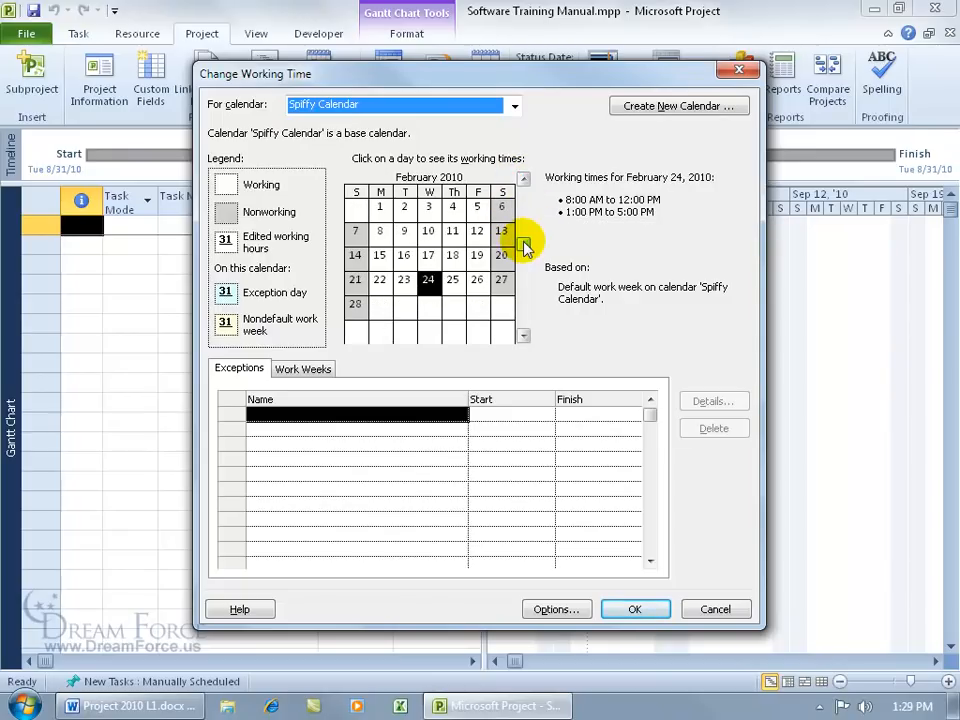
left_click(523, 336)
left_click(523, 337)
left_click(524, 337)
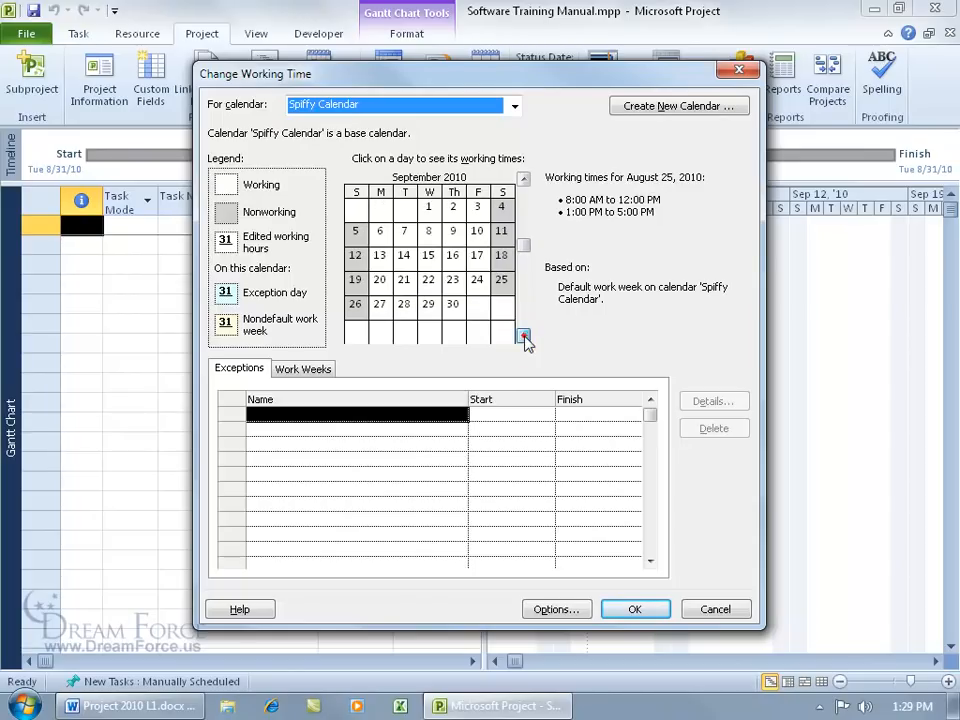
left_click(523, 337)
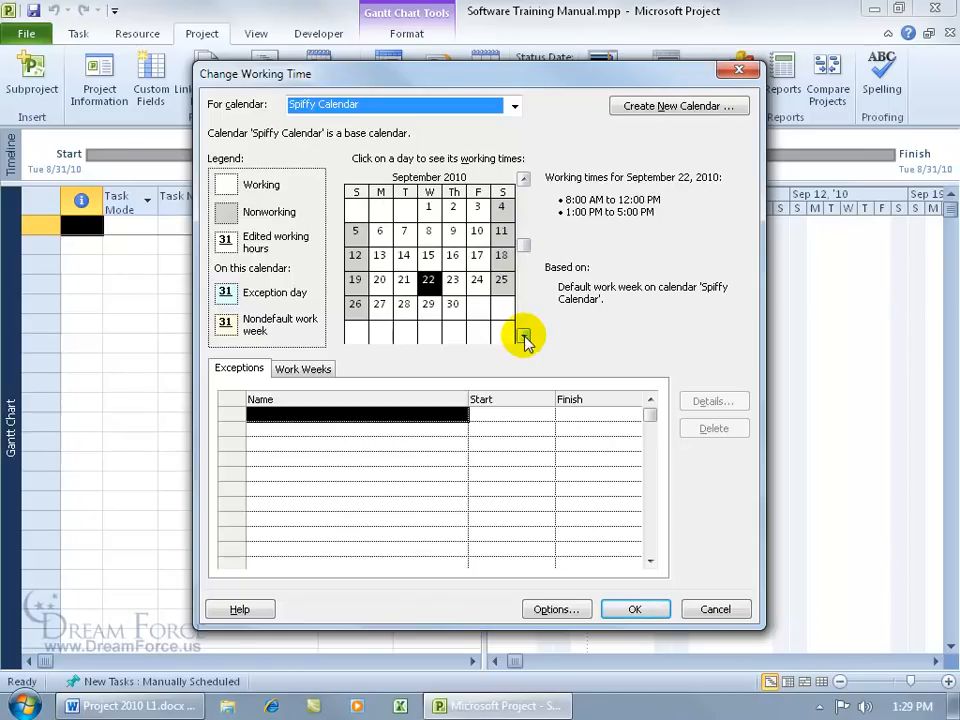
left_click(381, 236)
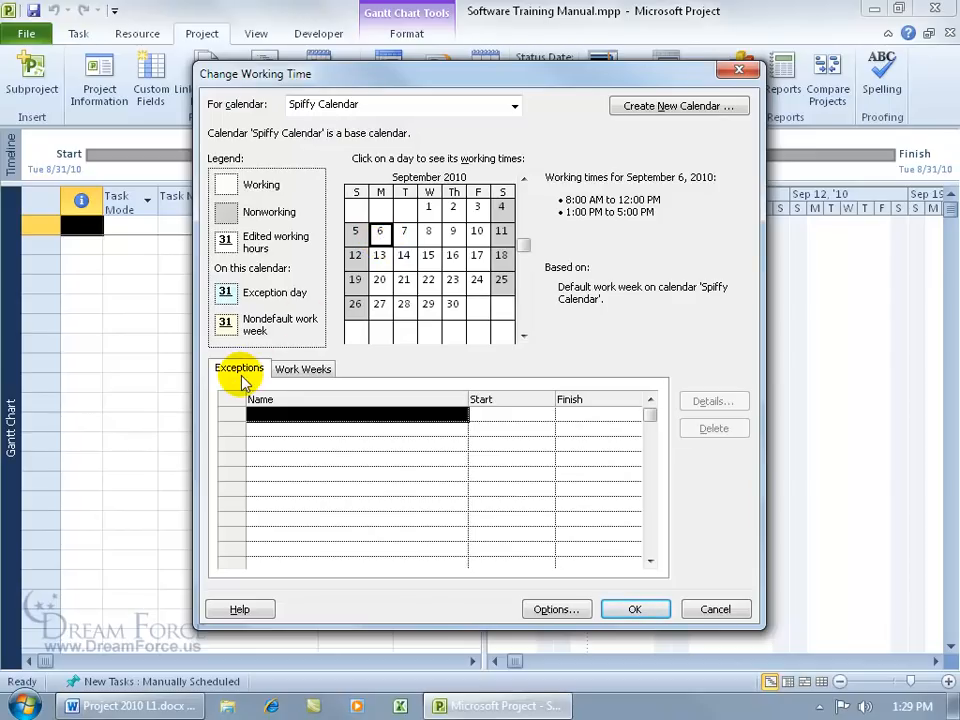
Step: Add a Labor Day exception for September 6, trying a September 7 finish
left_click(285, 414)
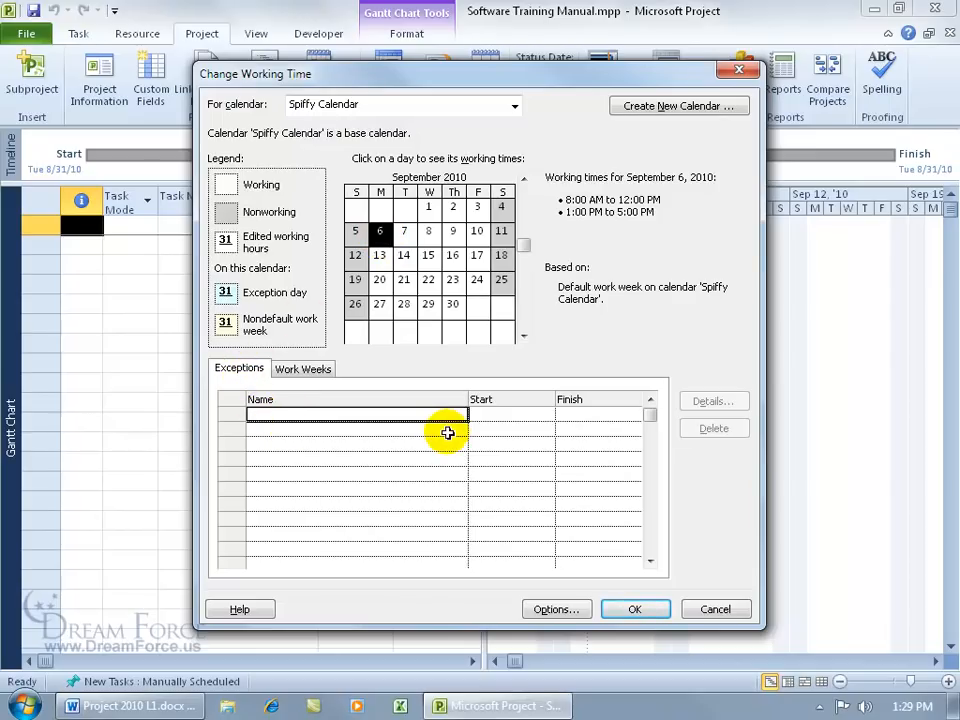
type("L")
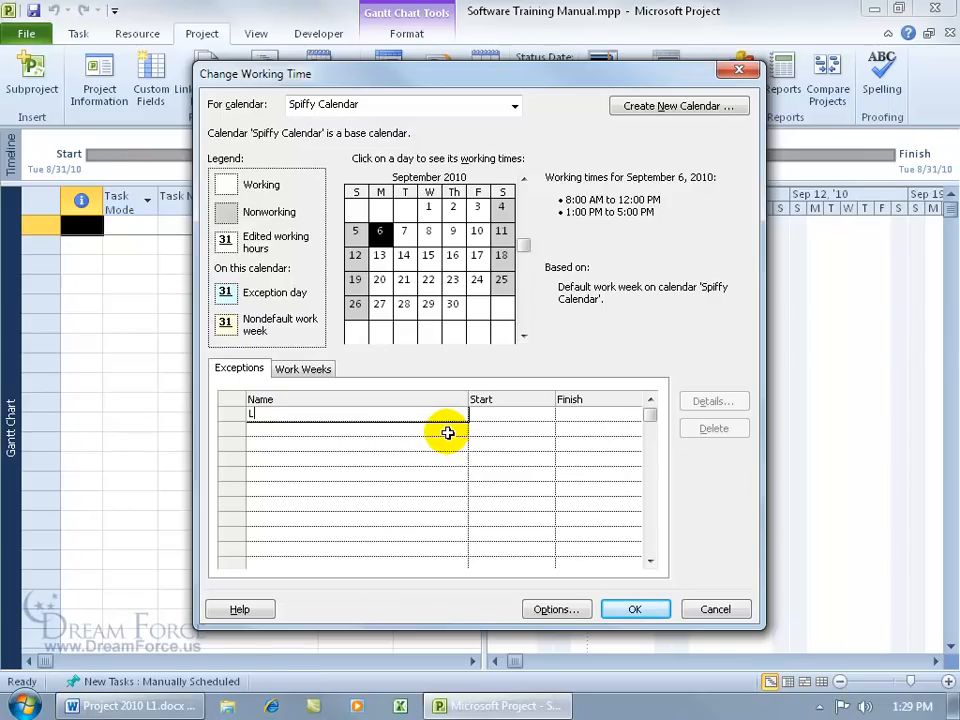
type("abor Day")
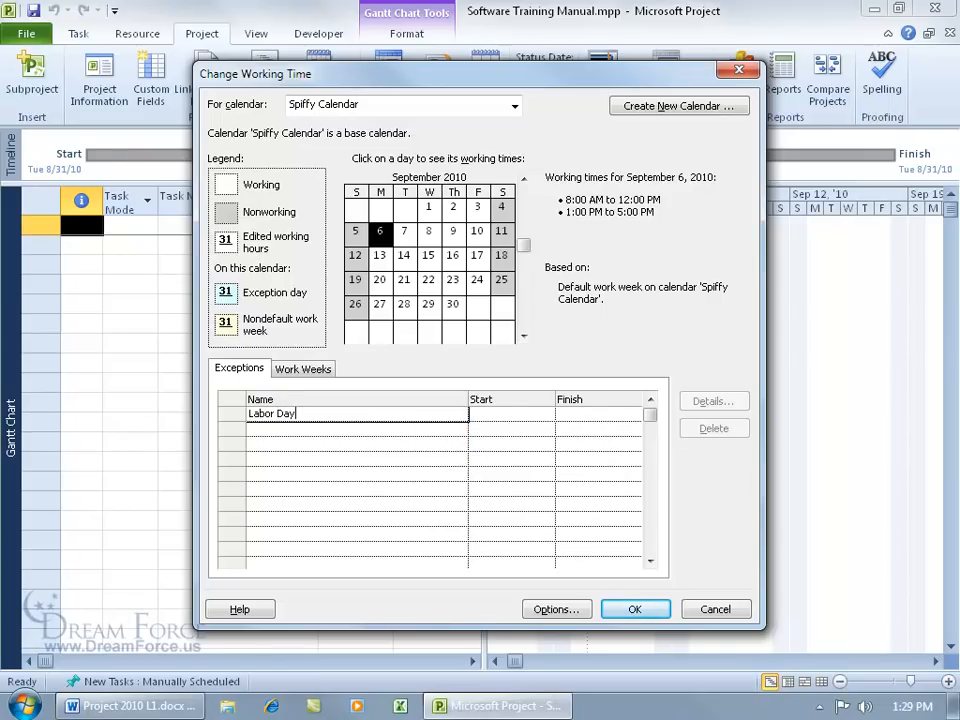
key("Return")
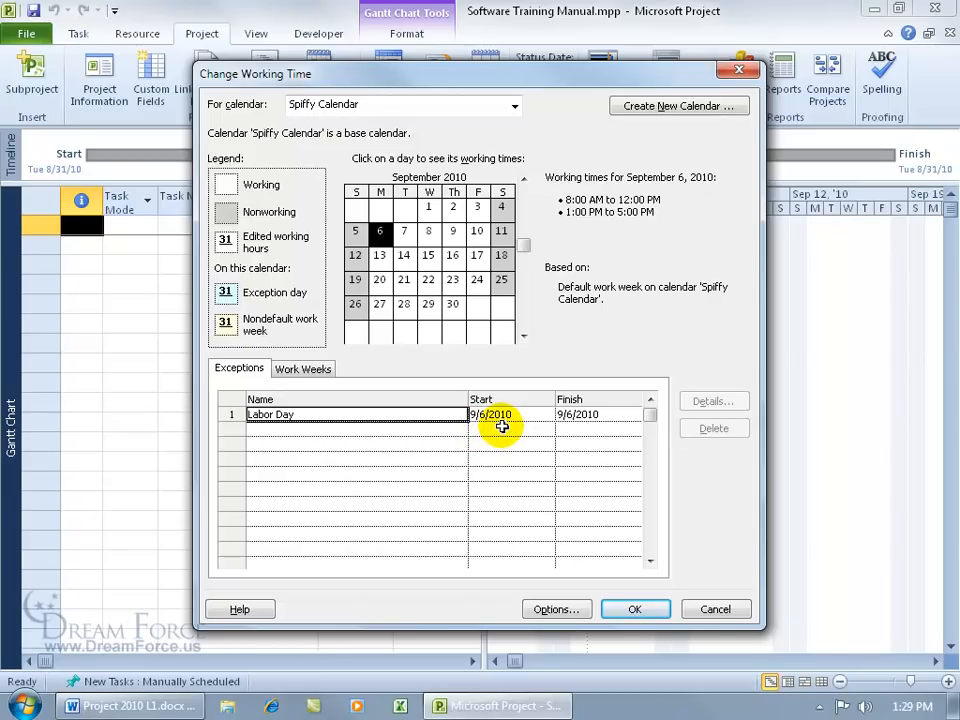
left_click(613, 415)
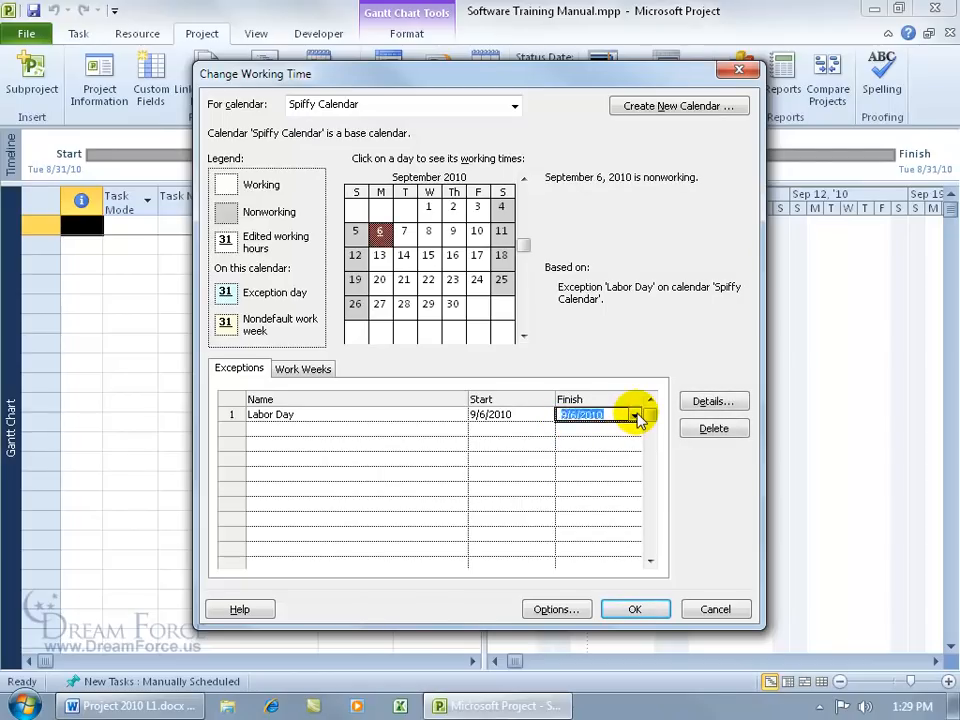
left_click(634, 415)
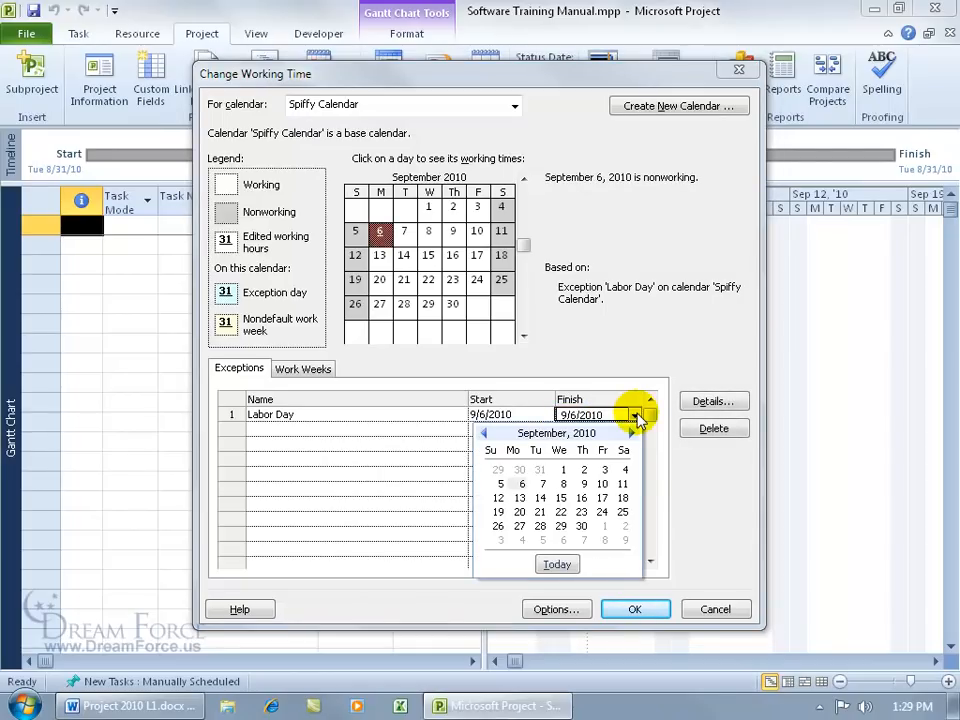
left_click(540, 483)
left_click(426, 430)
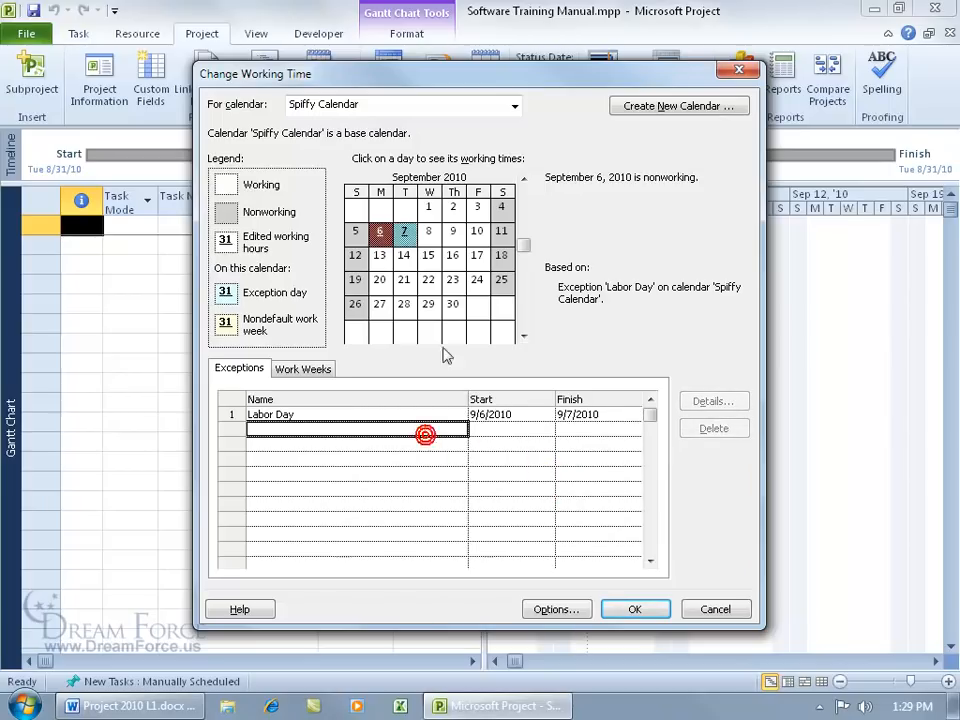
Step: Set the Labor Day finish back to 9/6/2010 and verify September 6 is nonworking
left_click(402, 257)
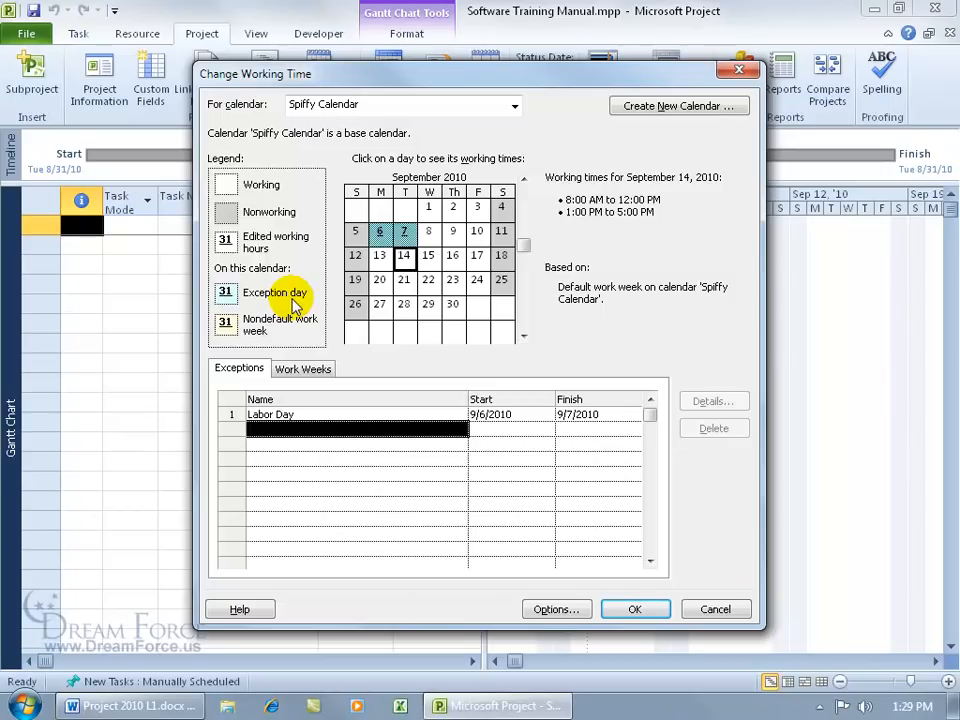
mouse_move(379, 236)
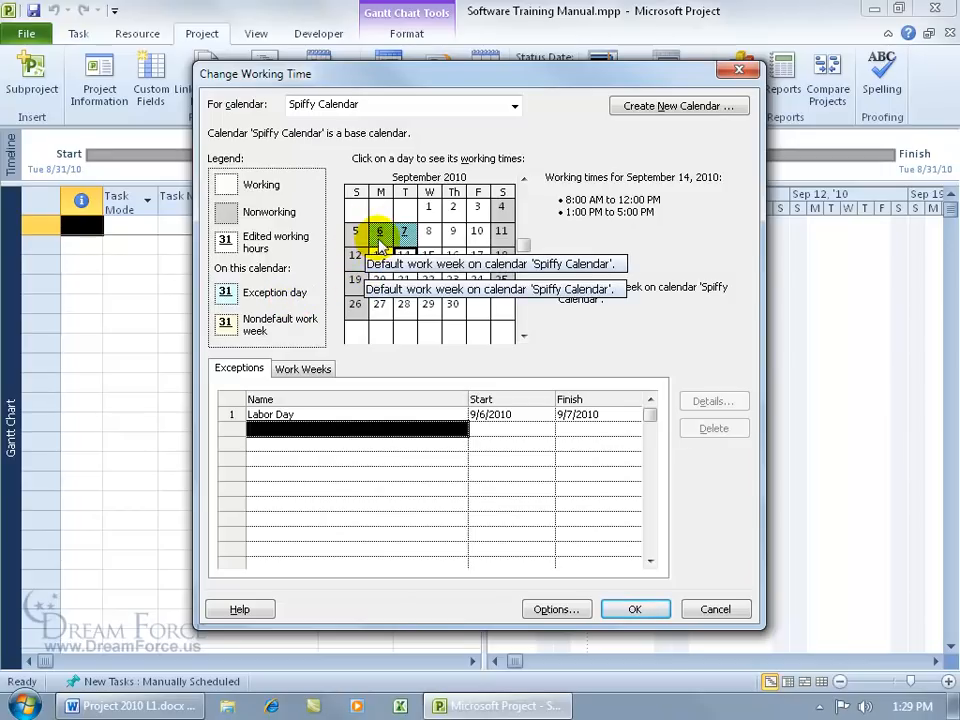
mouse_move(396, 242)
left_mouse_down()
mouse_move(384, 238)
mouse_move(404, 238)
left_mouse_up()
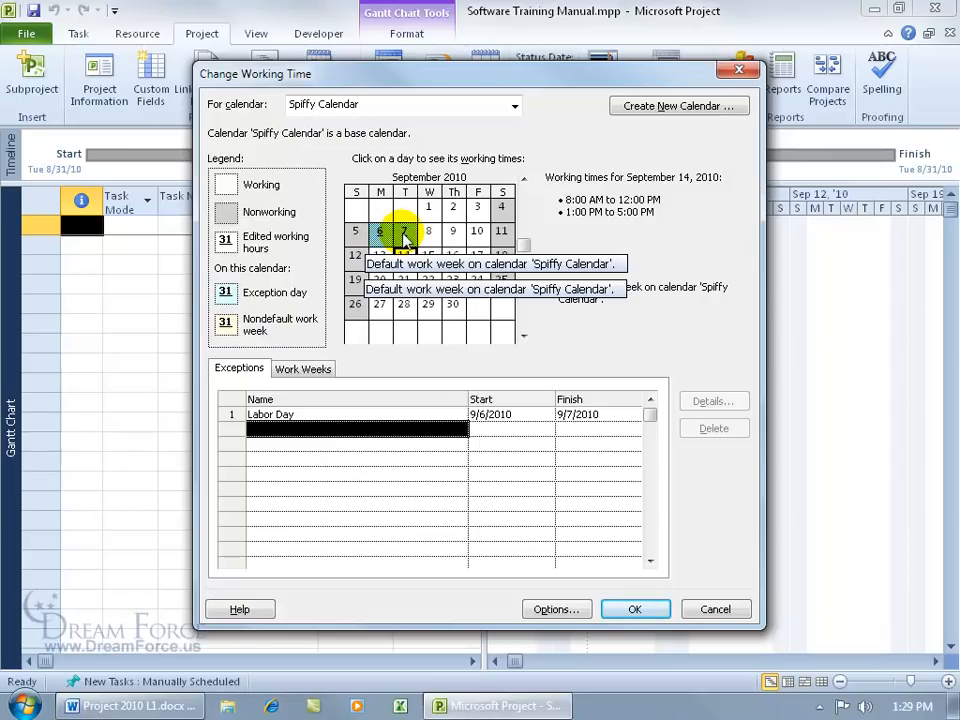
left_click(604, 414)
left_click(633, 415)
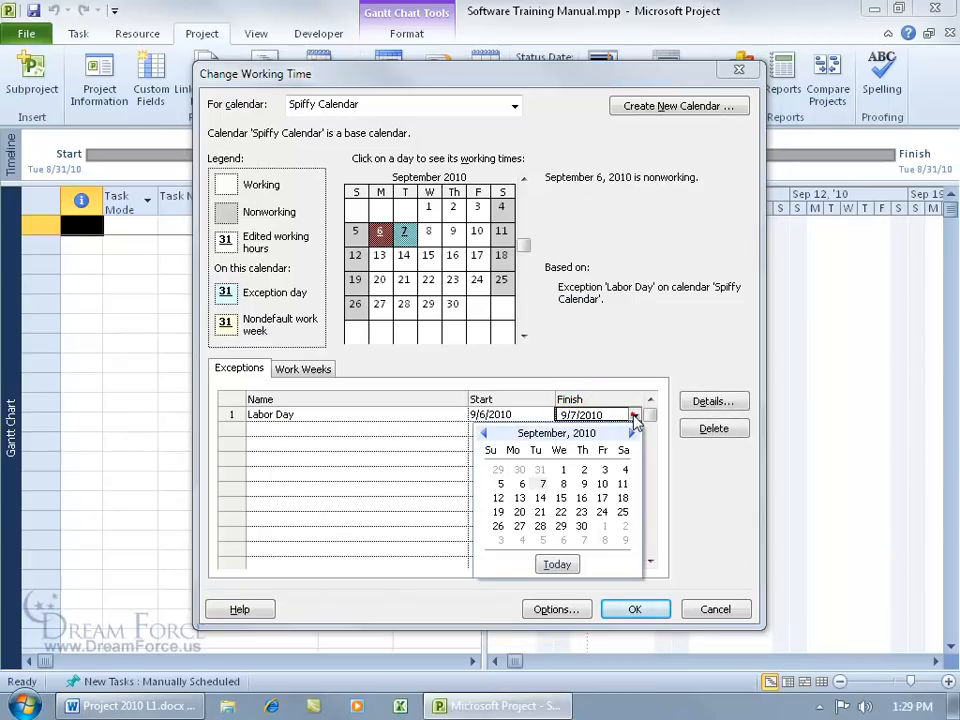
left_click(520, 484)
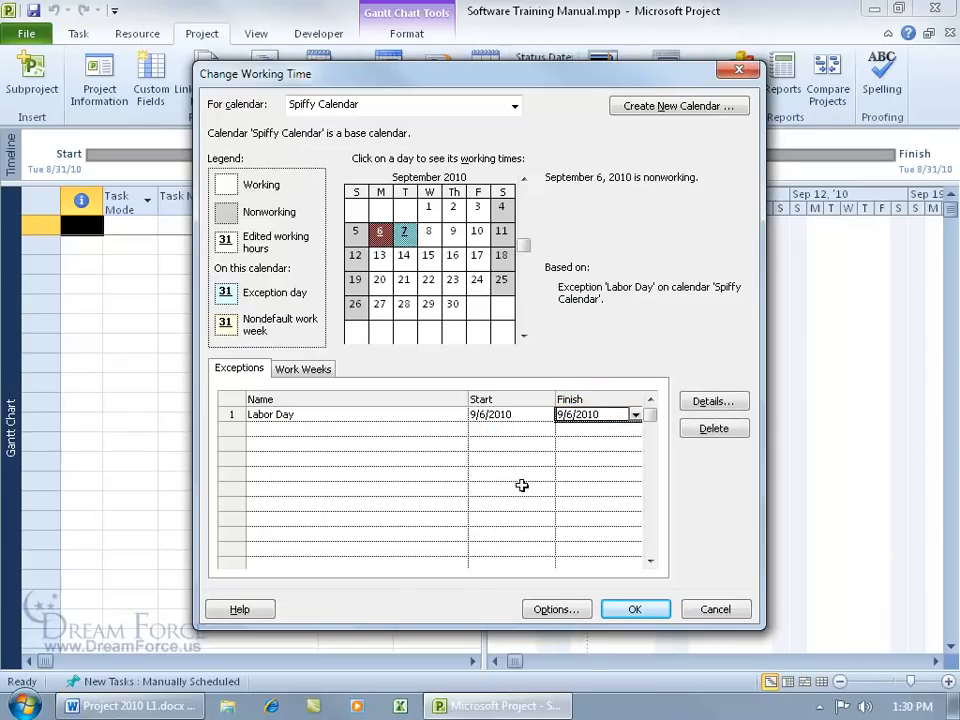
left_click(430, 427)
left_click(406, 256)
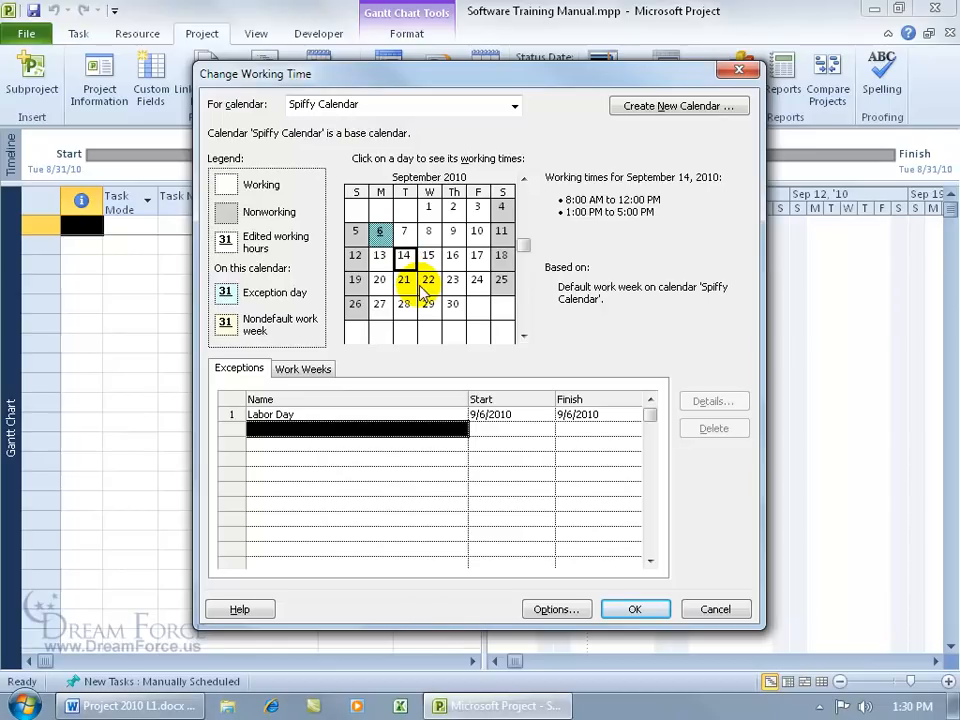
left_click(378, 232)
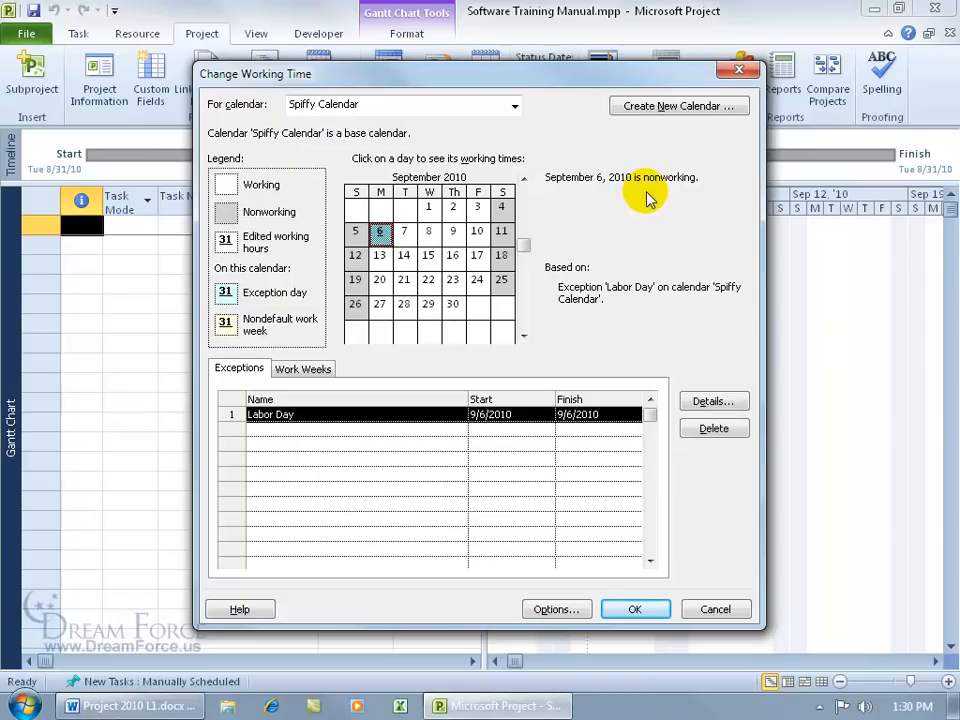
left_click(355, 231)
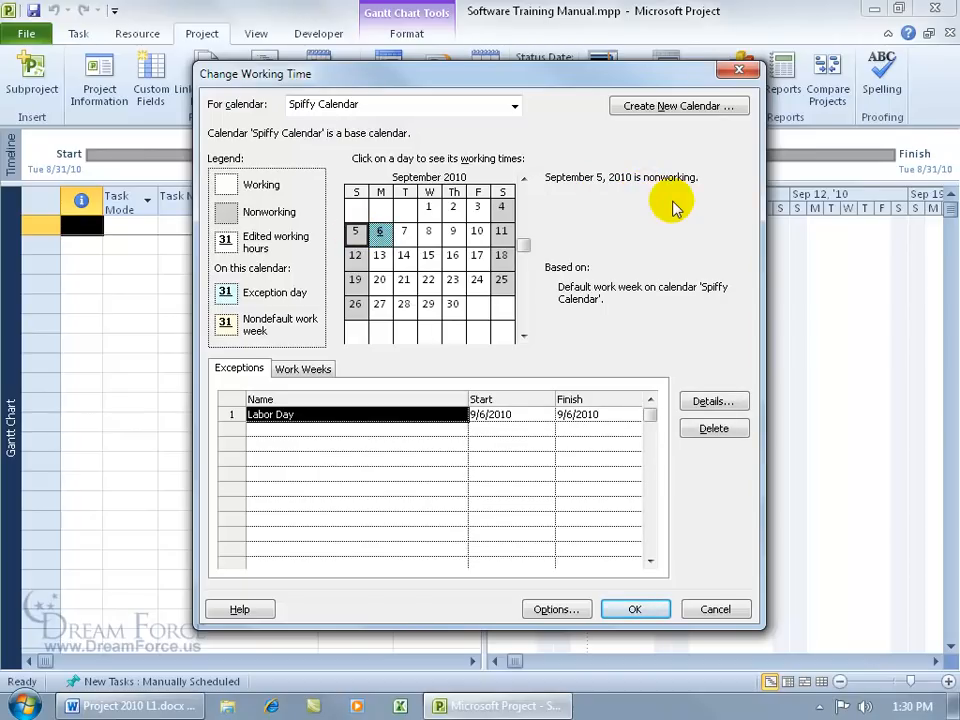
Step: Move the calendar to November 2010 and select November 25 through 26
left_click(523, 336)
left_click(523, 336)
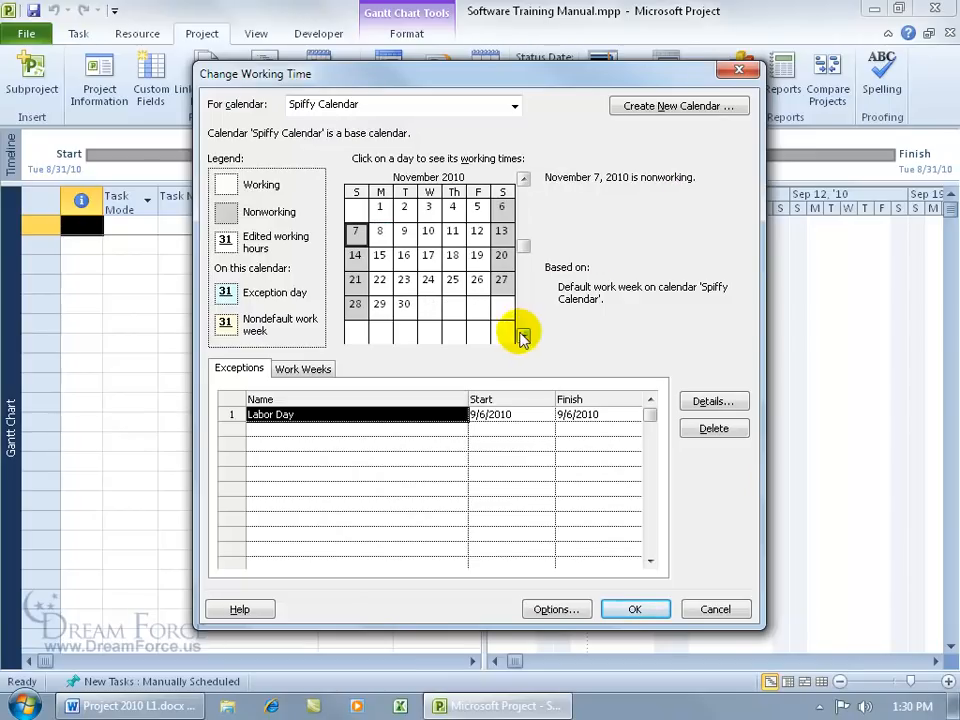
left_click(455, 289)
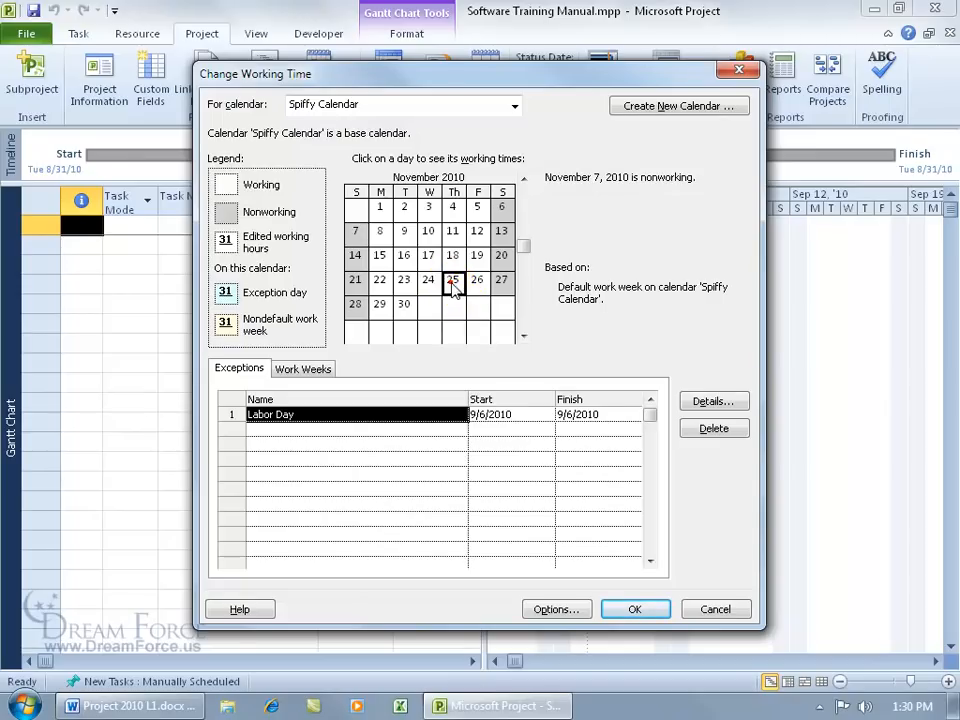
left_click_drag(453, 284, 478, 288)
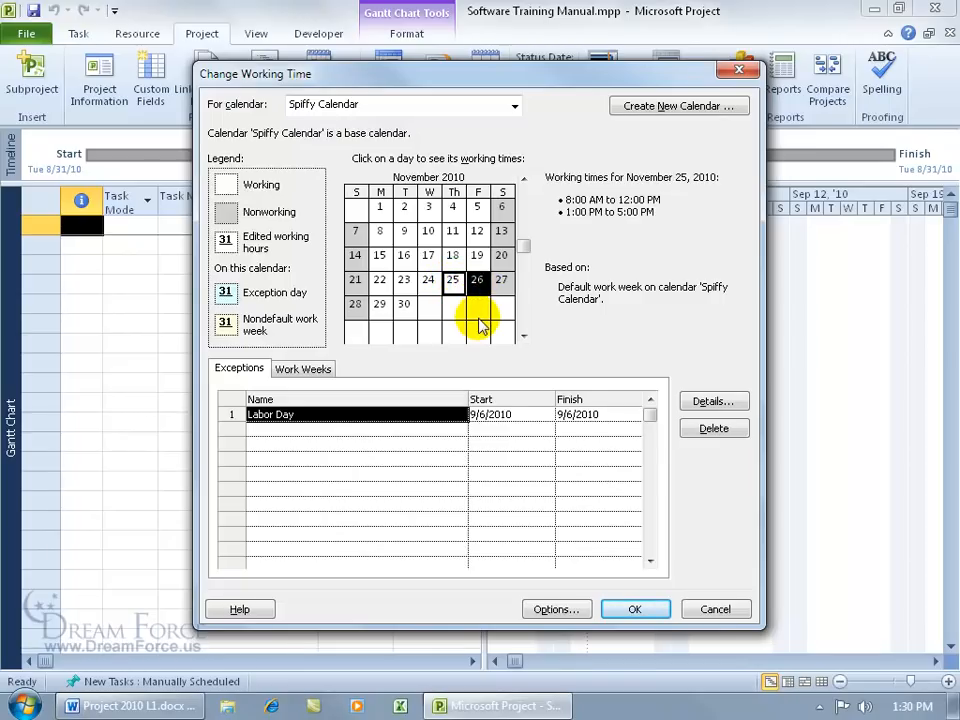
left_click(380, 231)
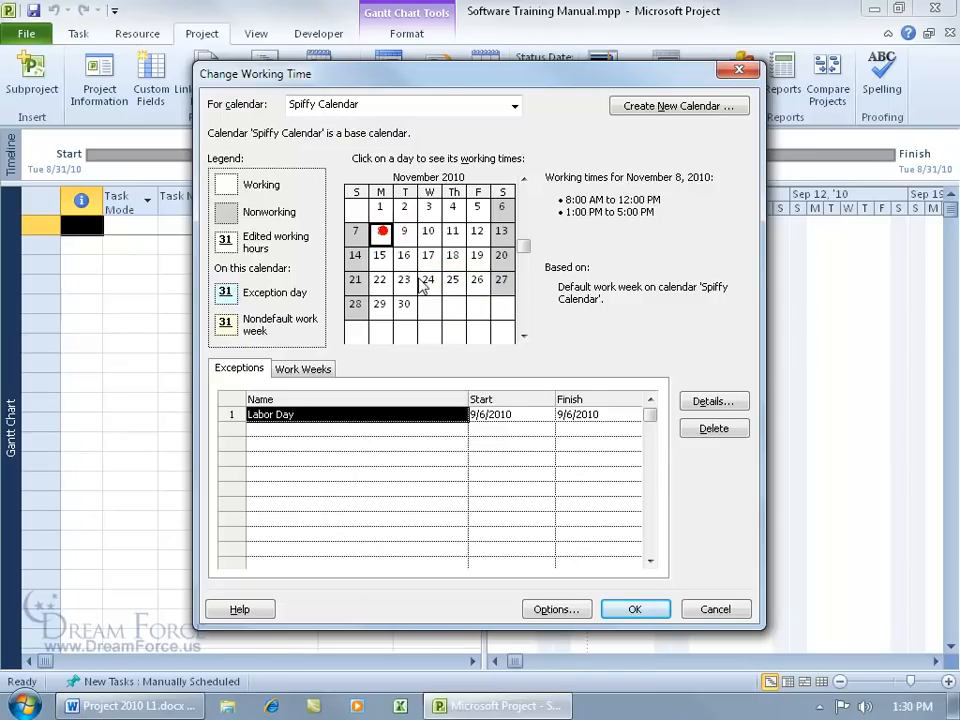
left_click(478, 284, "shift")
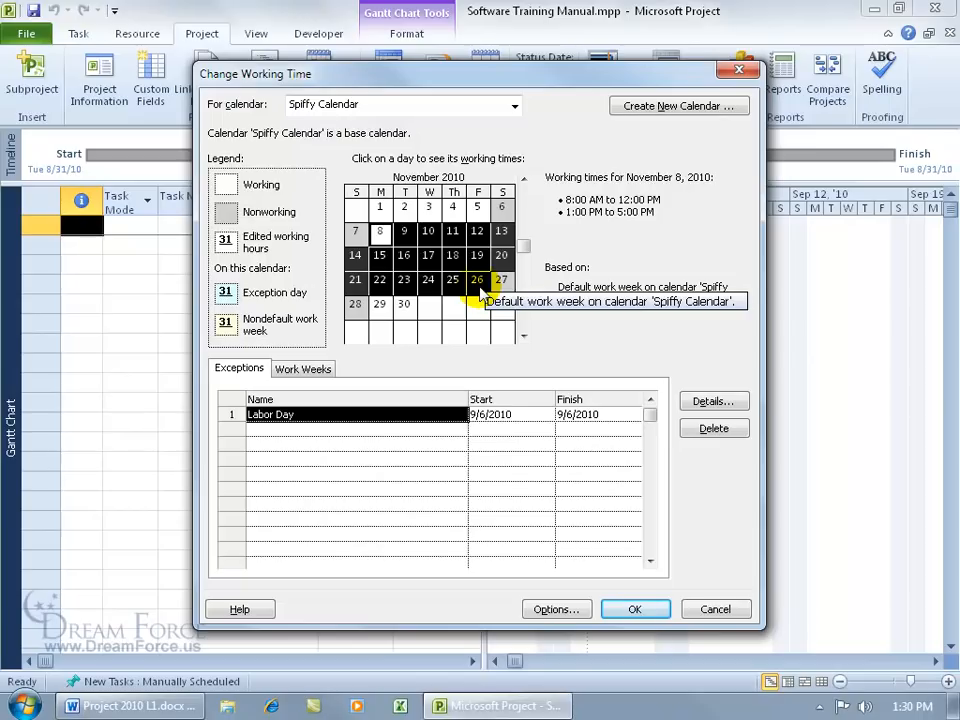
left_click(454, 281)
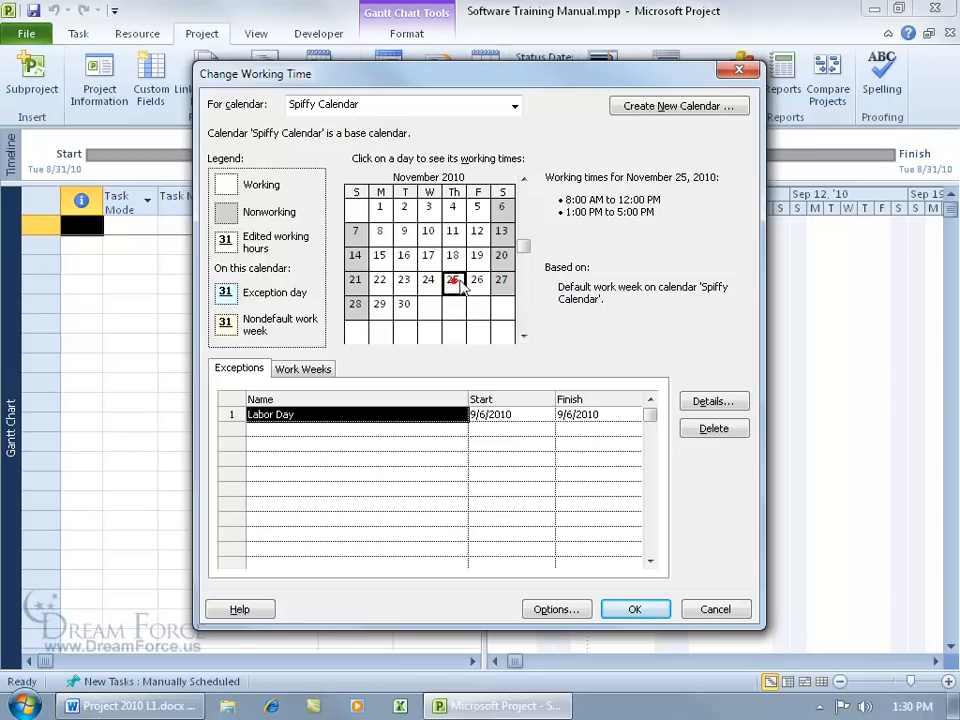
left_click(477, 281)
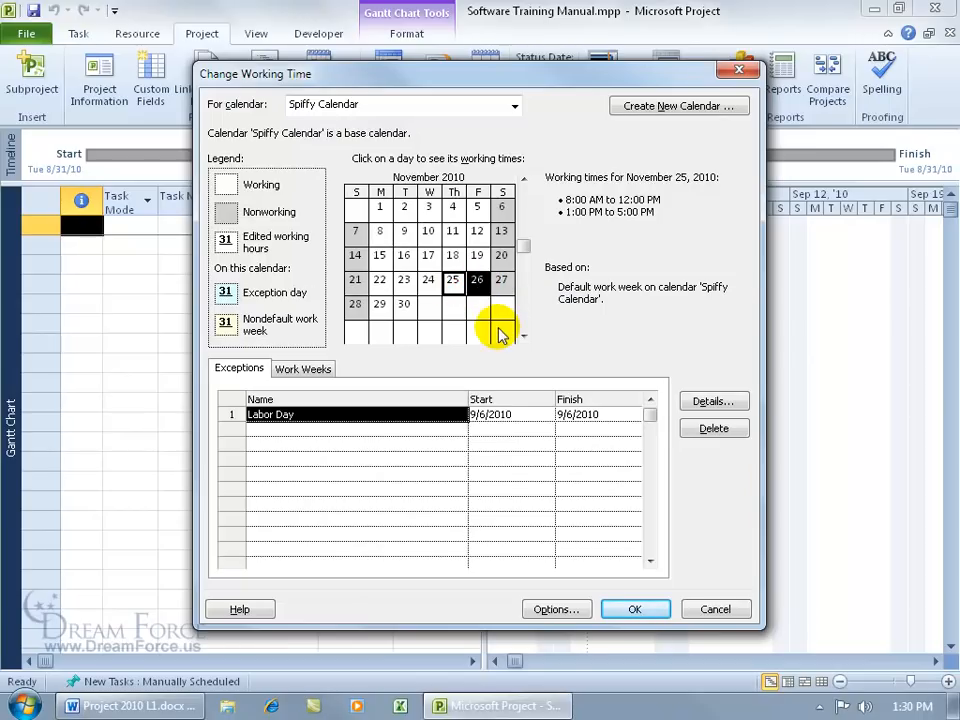
Step: Add a Thanksgiving exception for the selected days and check November 24
left_click(294, 429)
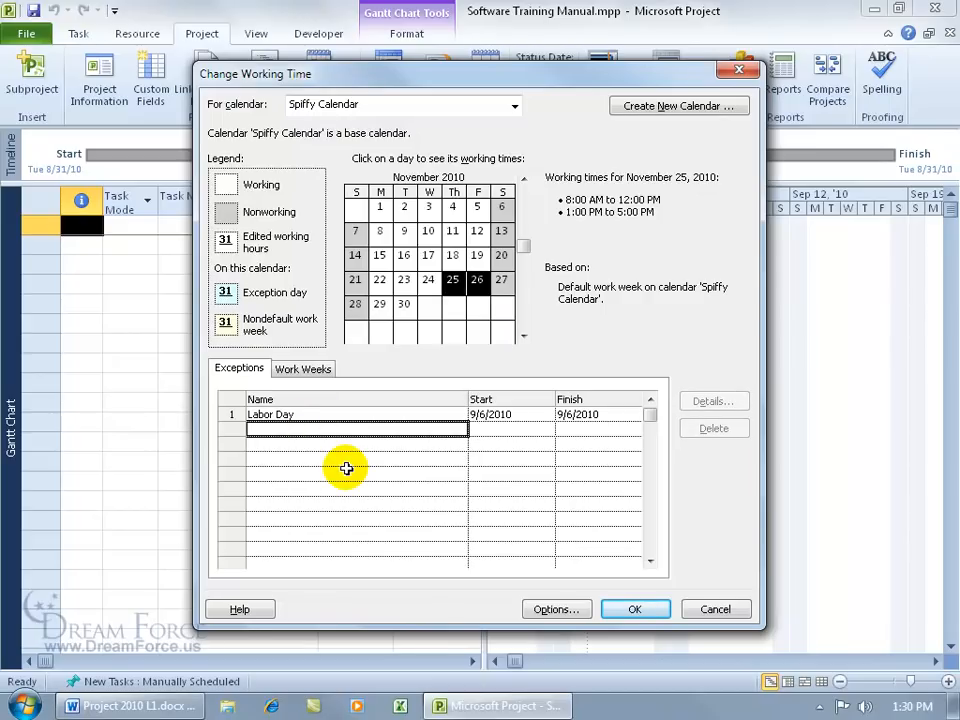
type("Thanksgiving")
key("Return")
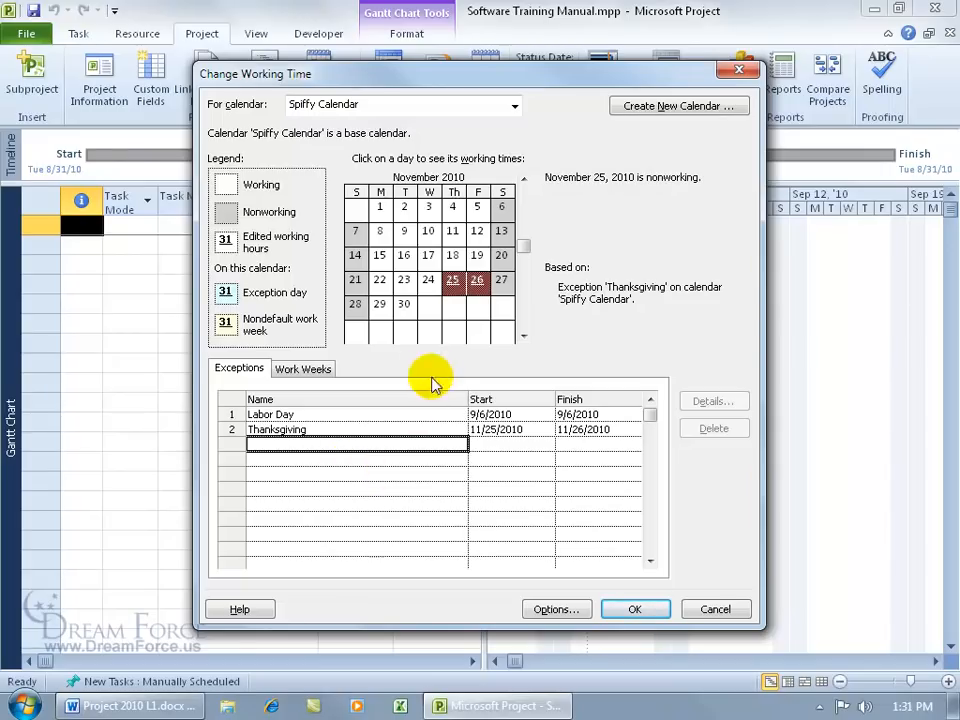
left_click(428, 279)
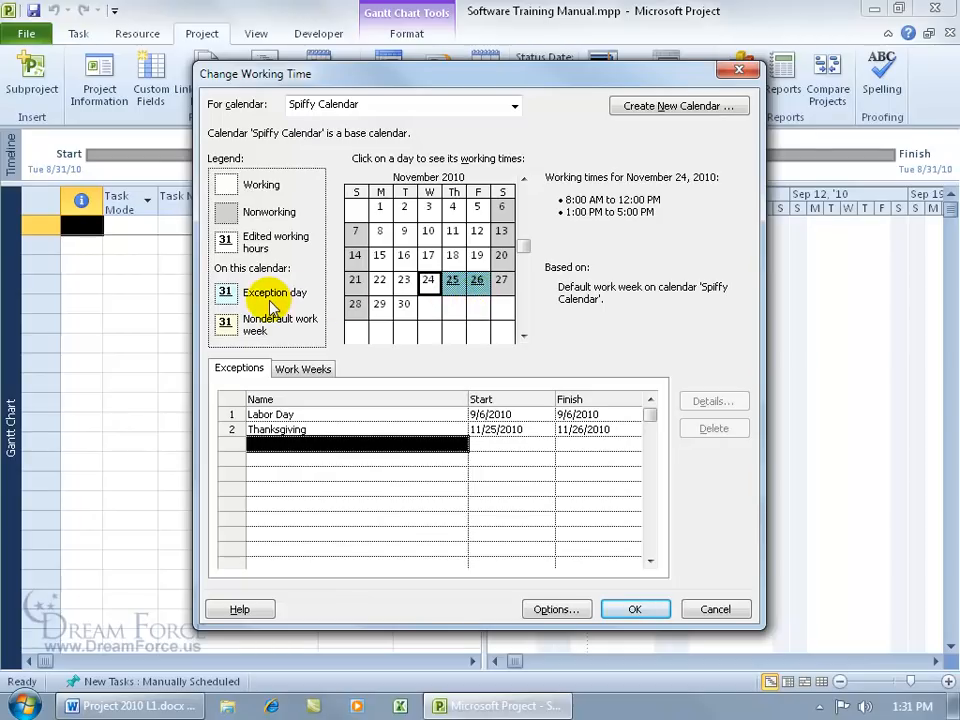
Step: Add a Christmas Vacation exception for December 23–24, 2010, then show the Work Weeks list
left_click(522, 338)
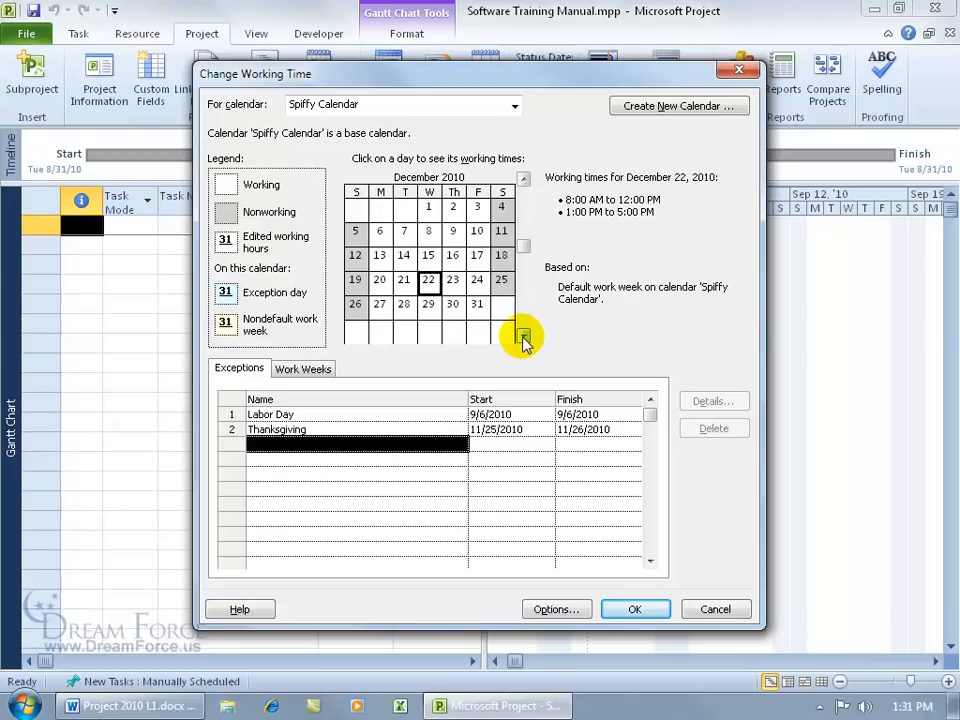
left_click_drag(453, 280, 478, 290)
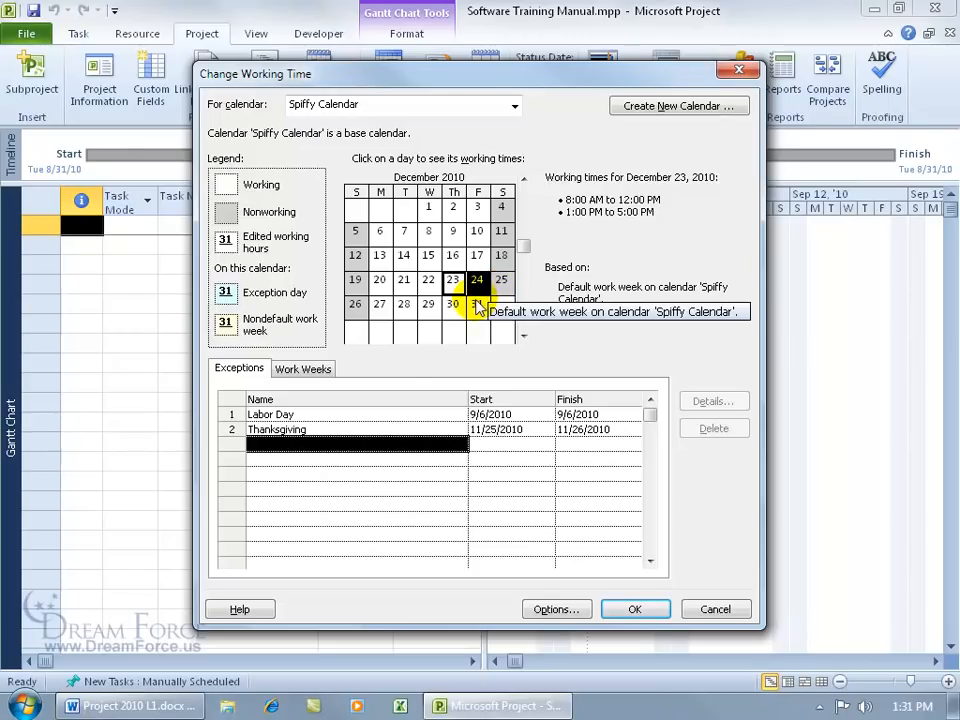
left_click(348, 443)
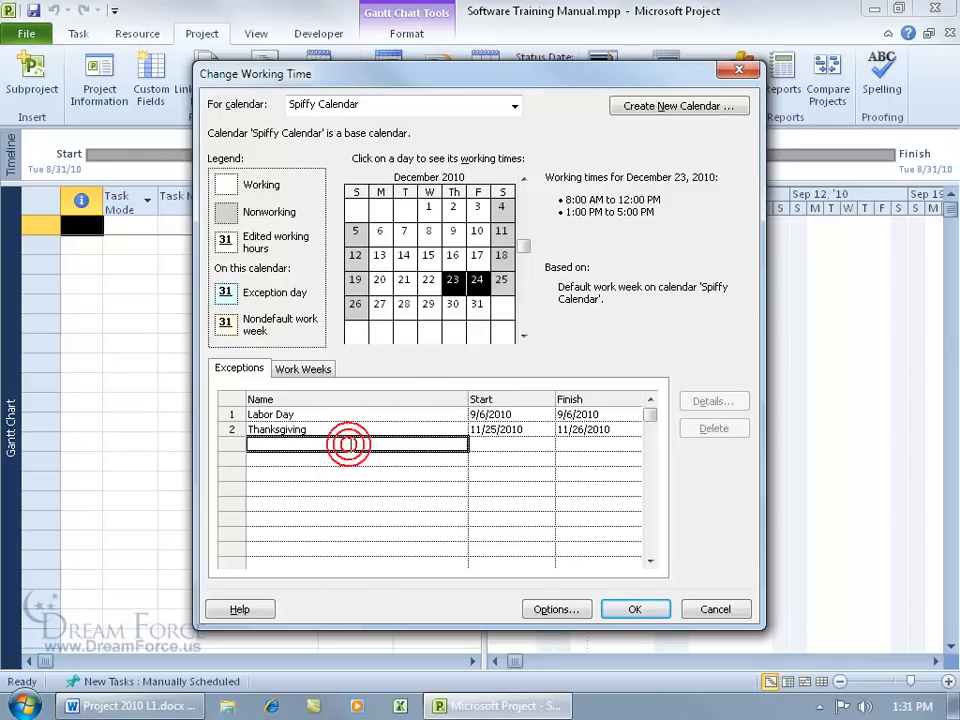
type("Christmas Vacation")
key("Return")
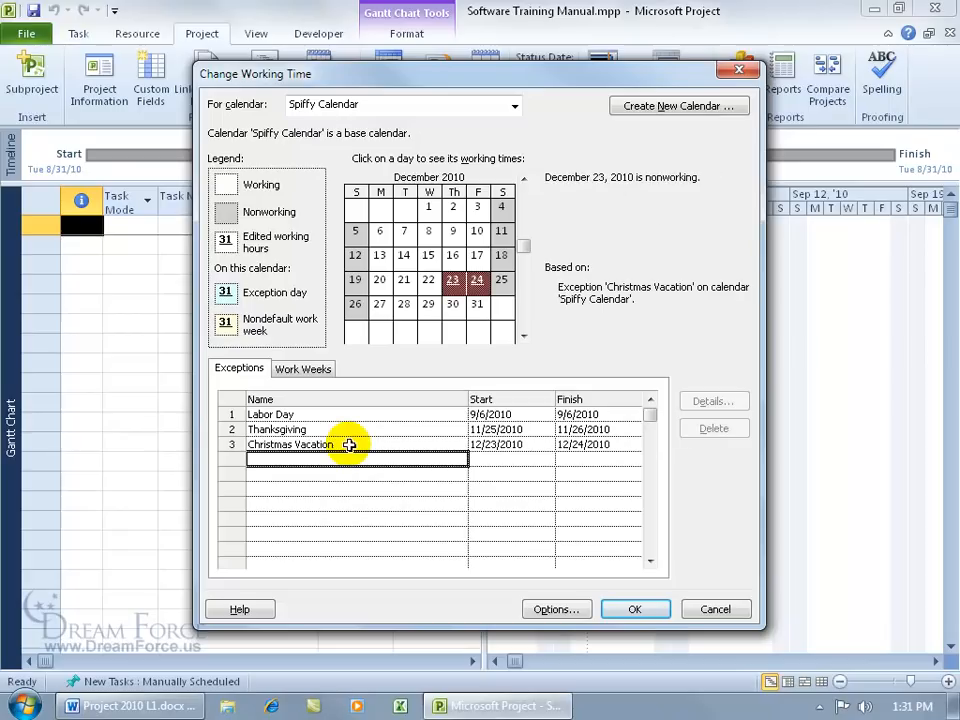
left_click(381, 280)
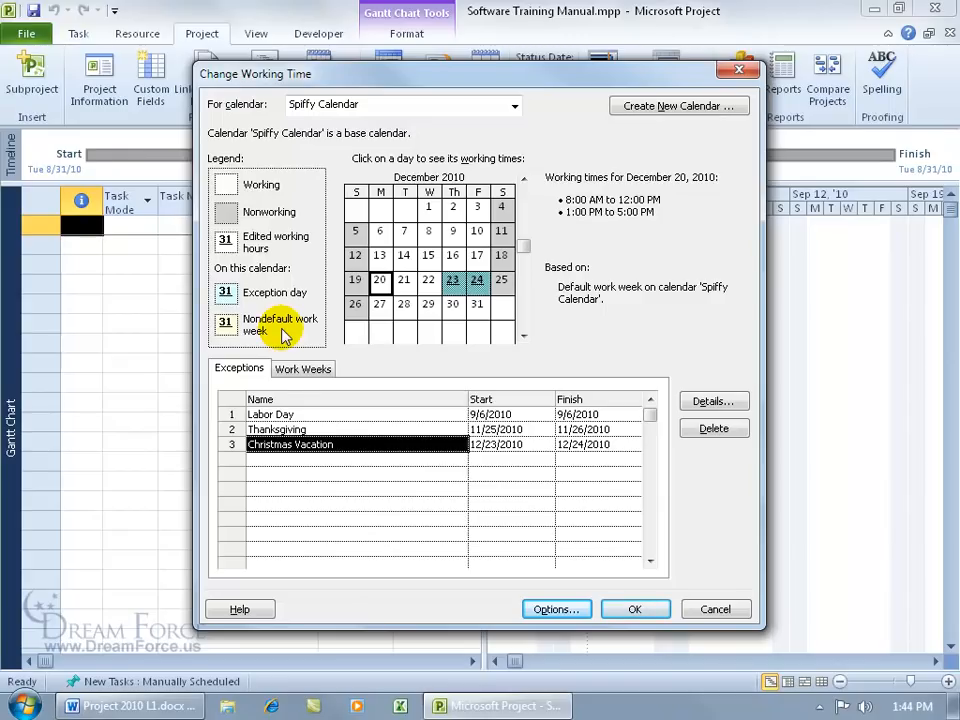
left_click(428, 281)
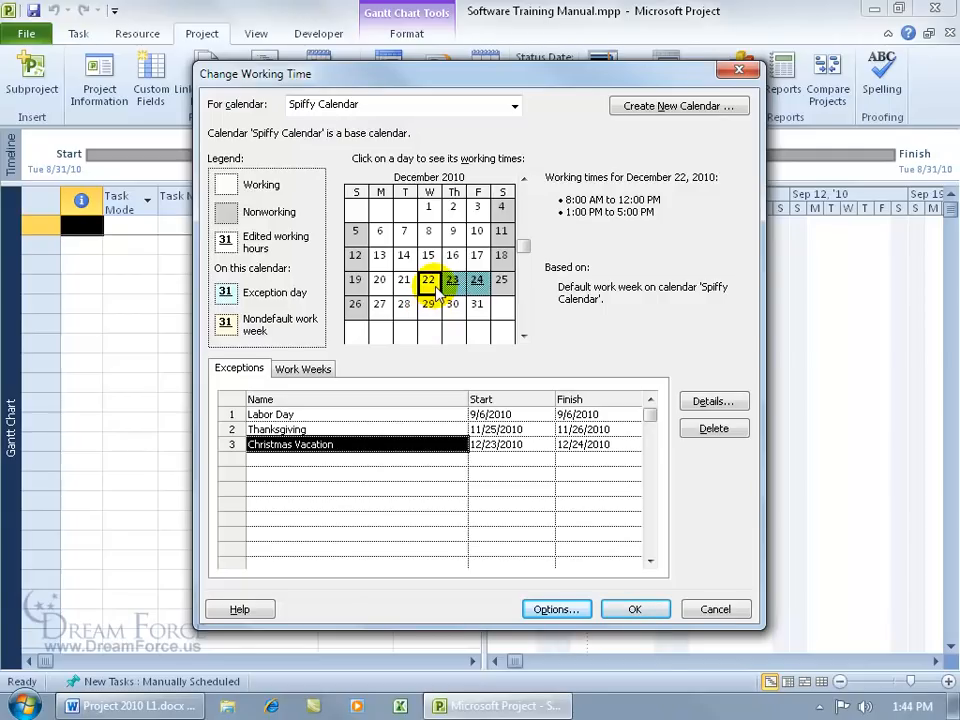
left_click(316, 369)
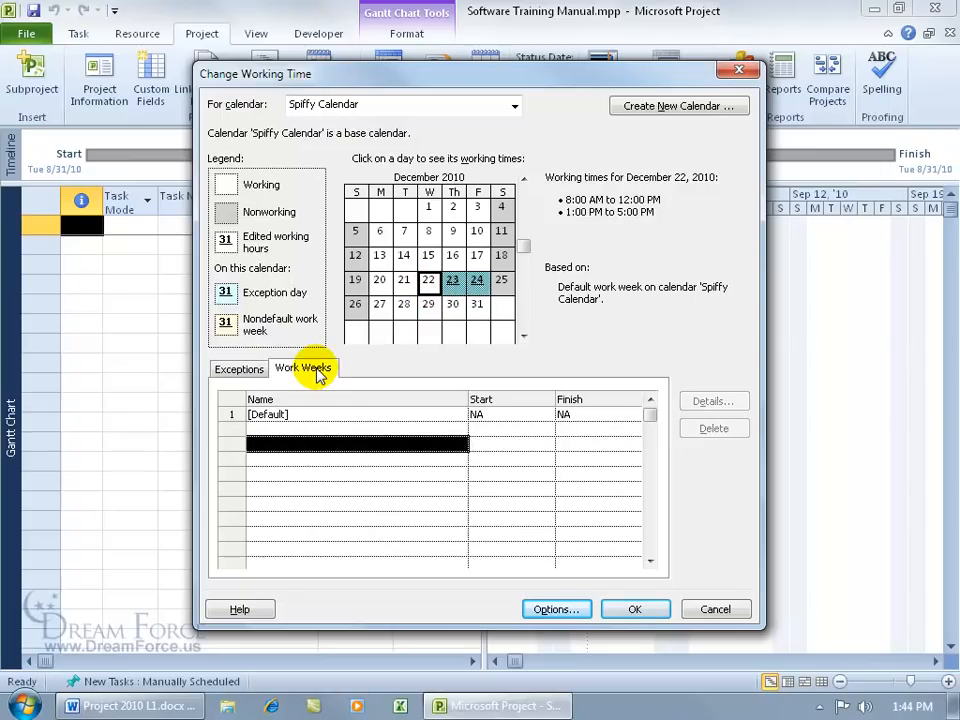
Step: Add a 'Luncheon' work week in row 2 and confirm December 22 follows it
left_click(297, 429)
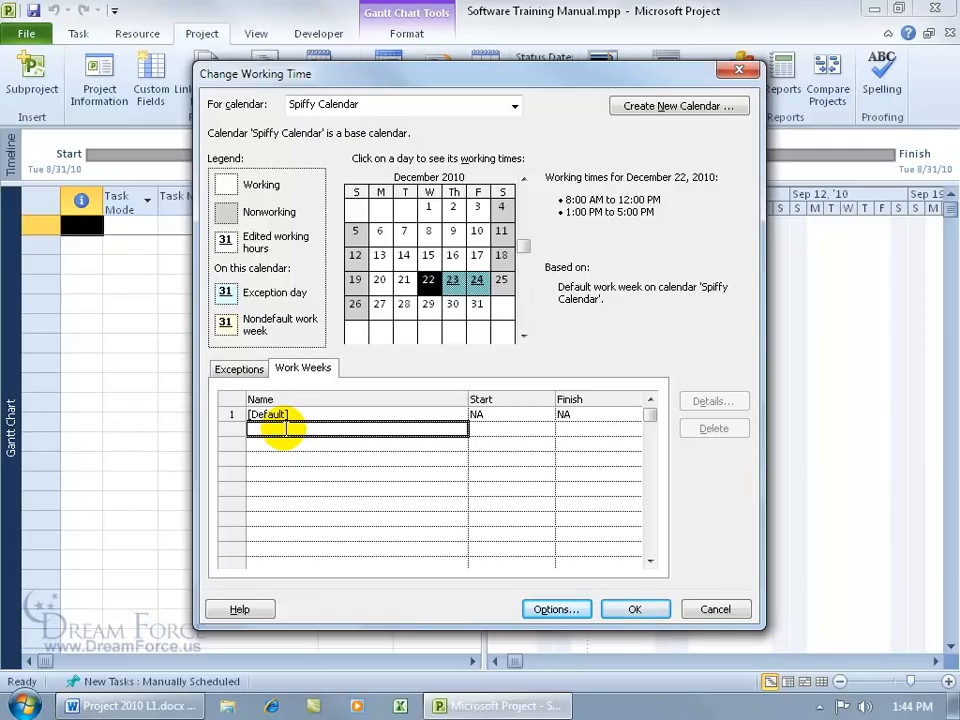
type("Luncheon")
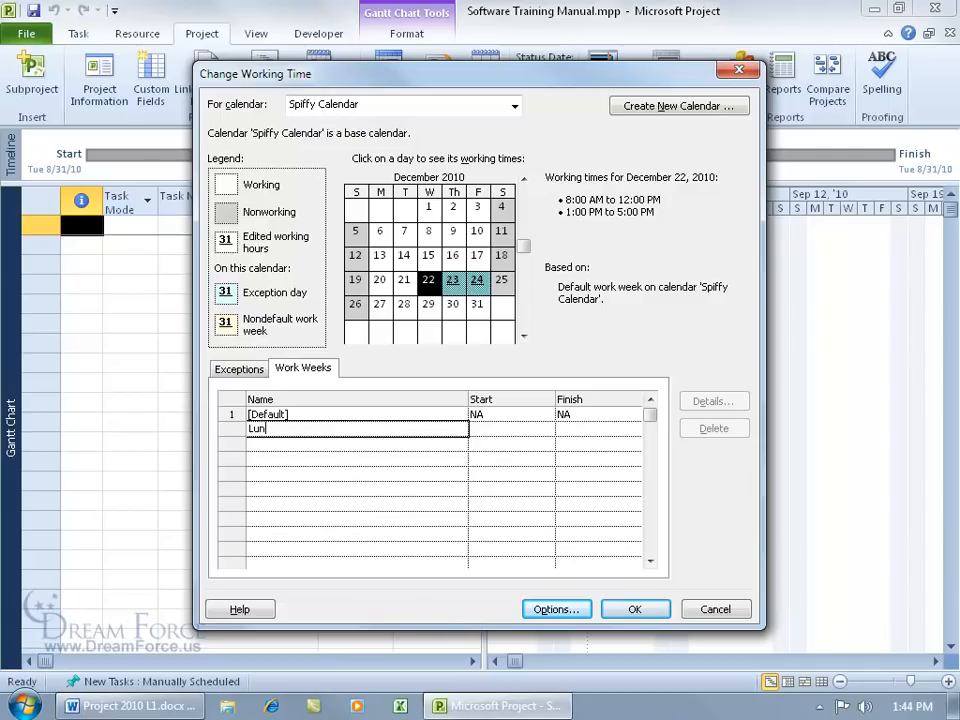
key("Return")
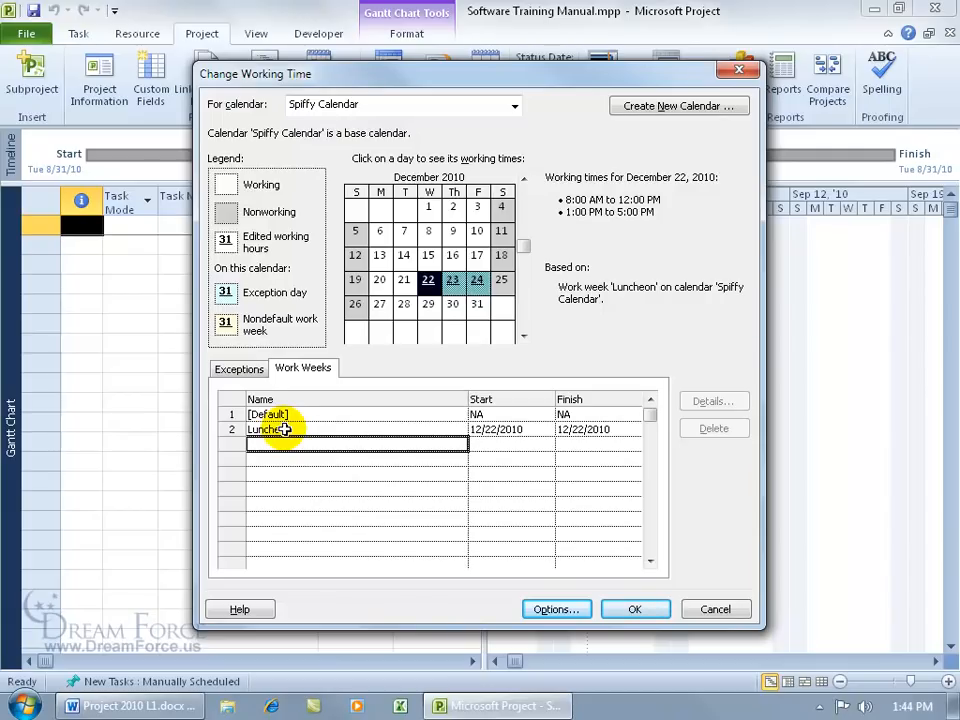
left_click(379, 280)
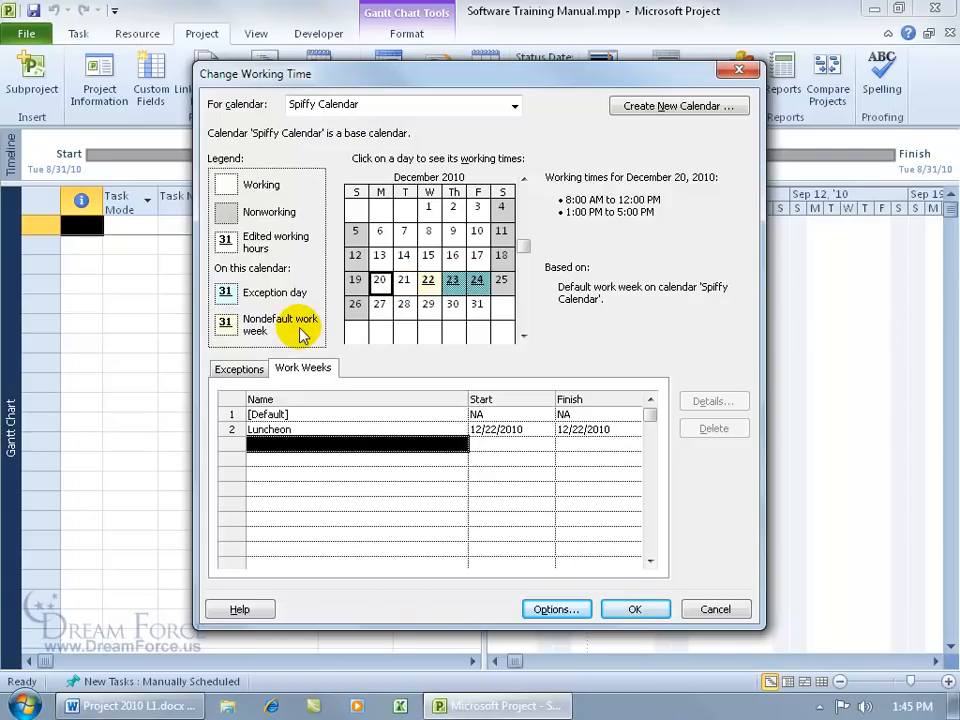
left_click(428, 280)
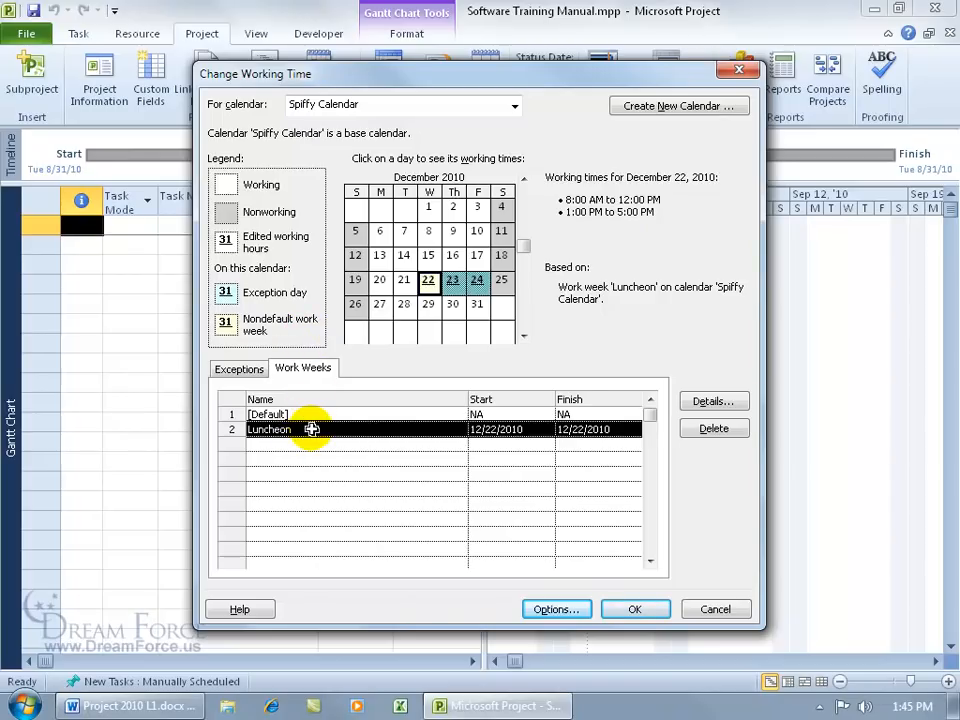
Step: In the Luncheon details, set Wednesday to one 7:00 AM–11:00 AM shift, dropping the afternoon
left_click(716, 402)
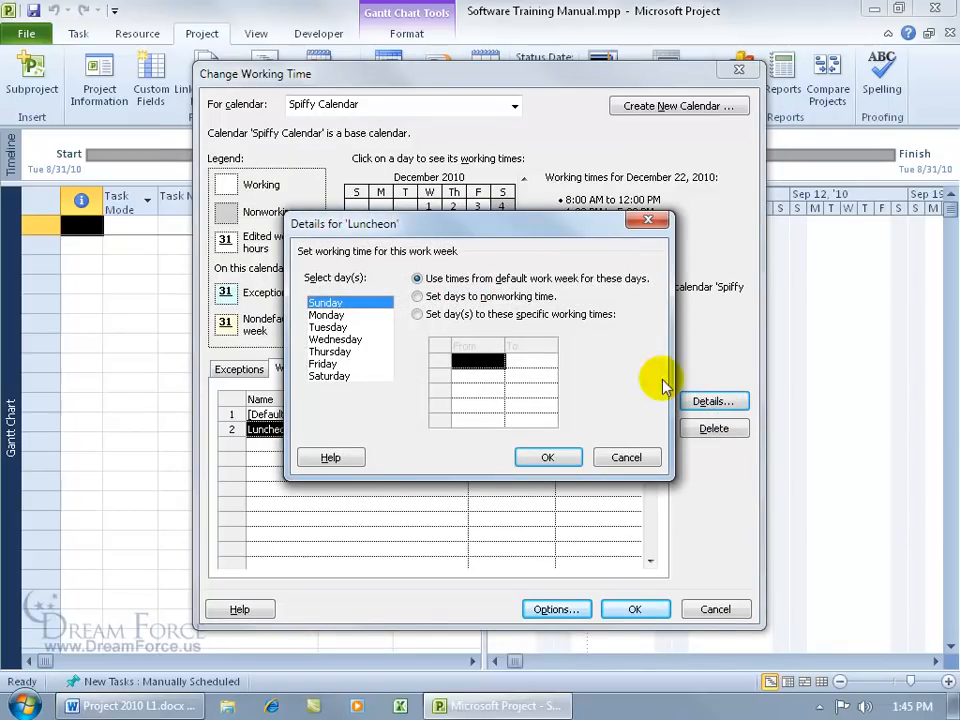
left_click_drag(482, 228, 472, 342)
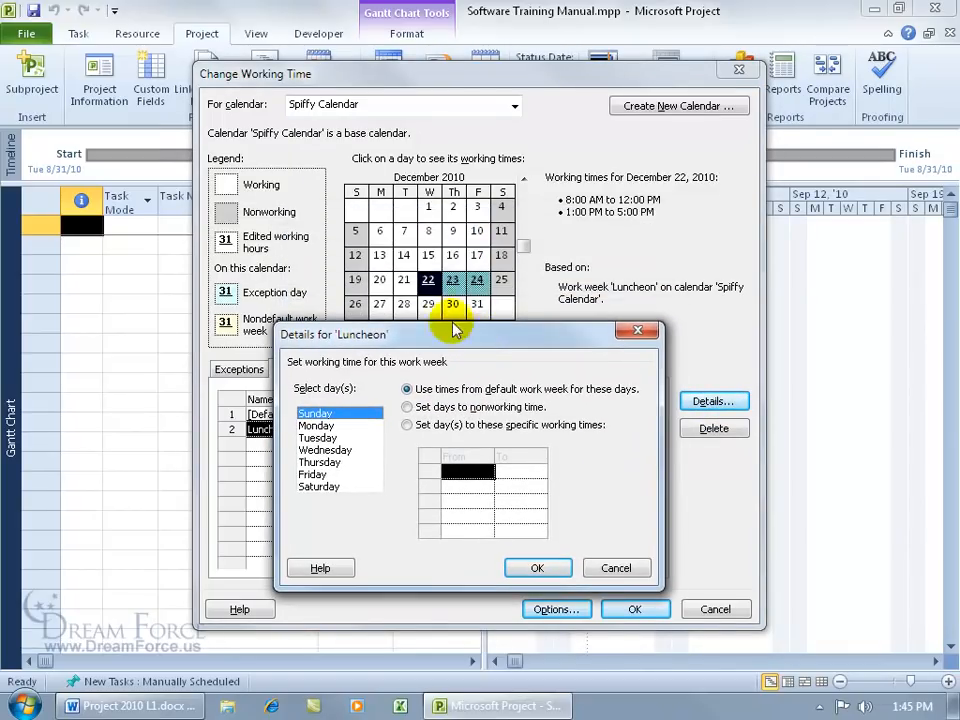
left_click(344, 451)
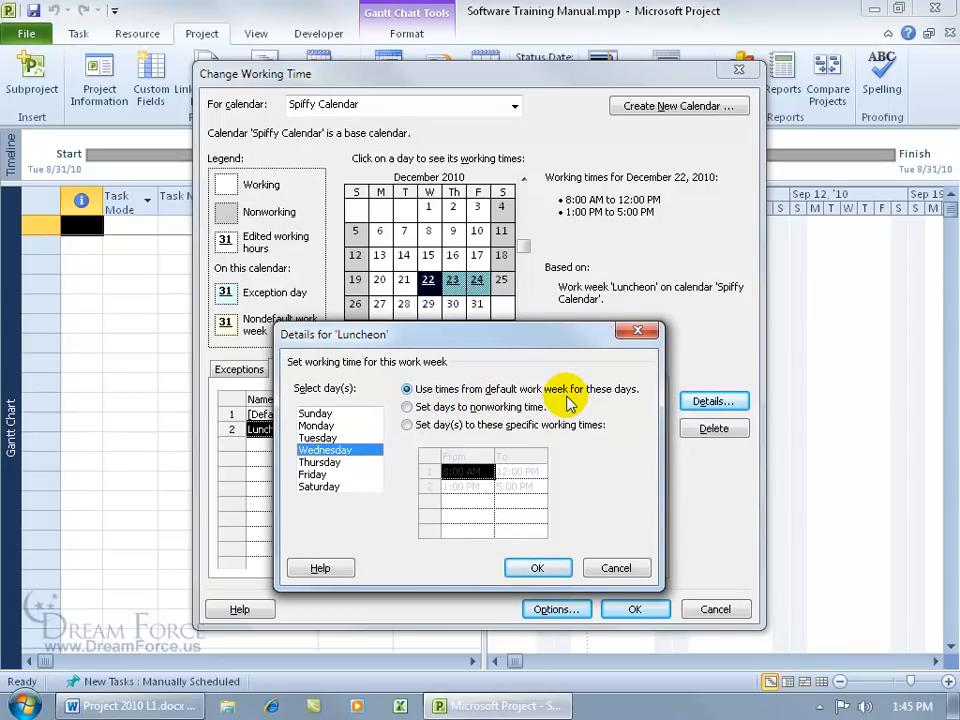
left_click(407, 424)
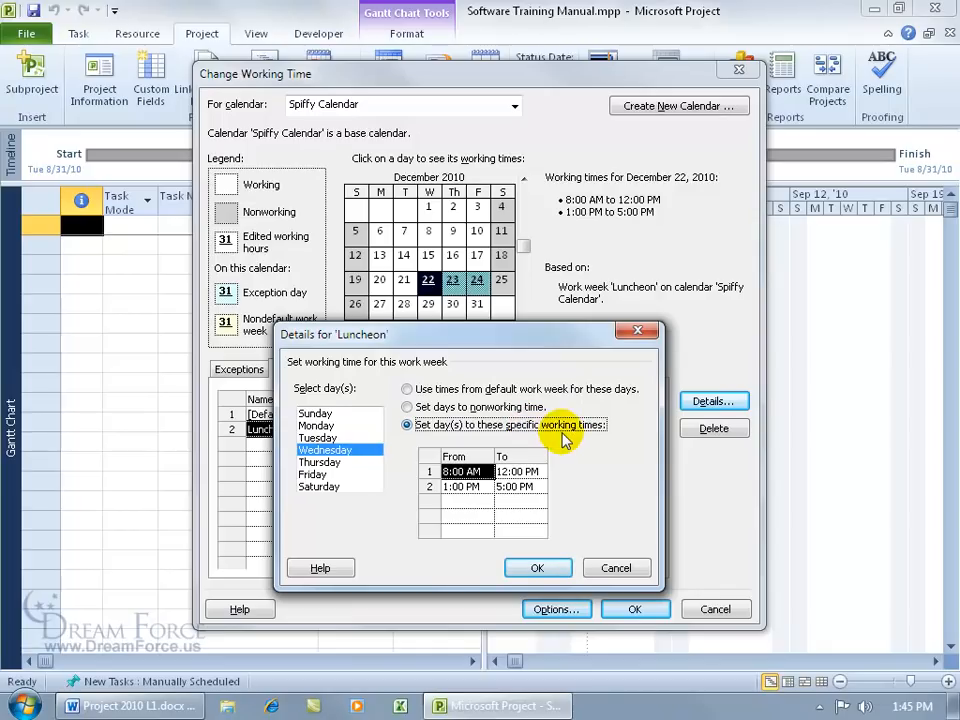
left_click(480, 471)
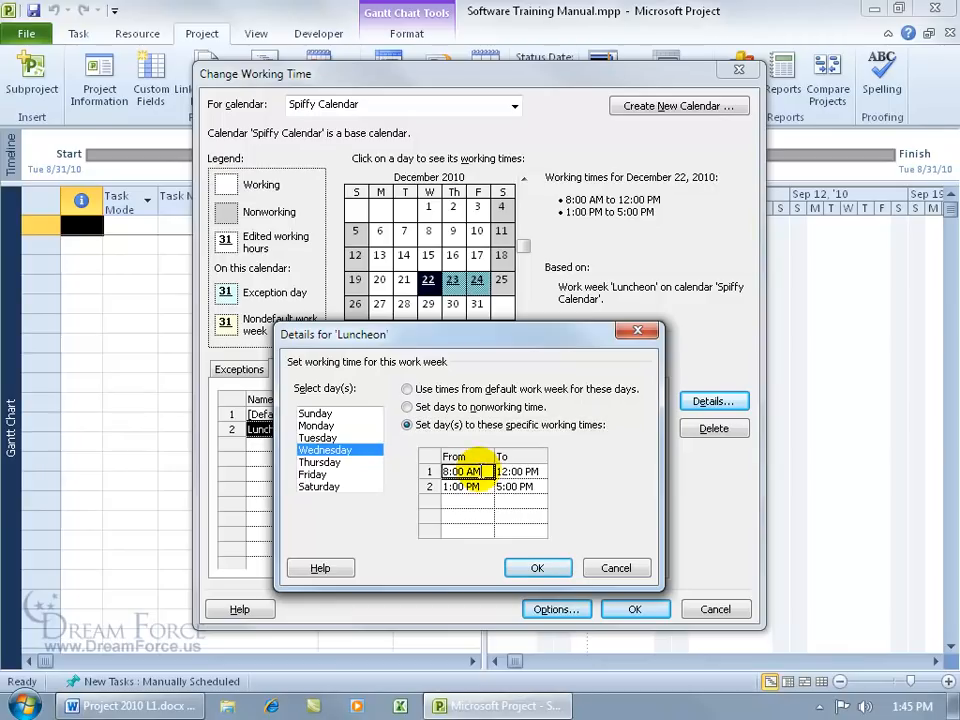
type("7:00 AM")
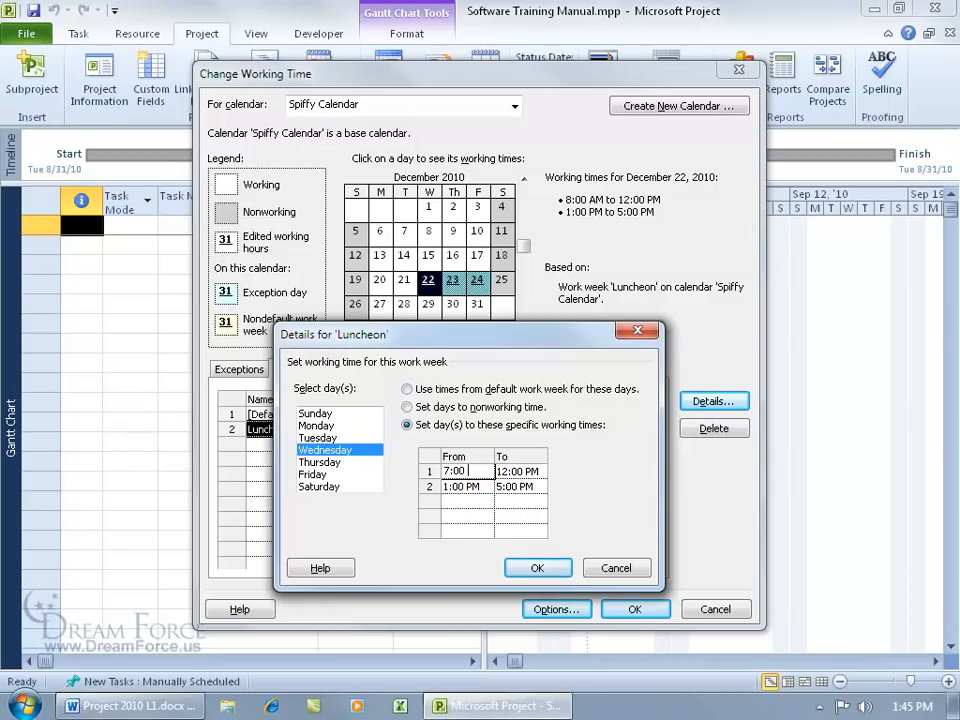
left_click(518, 471)
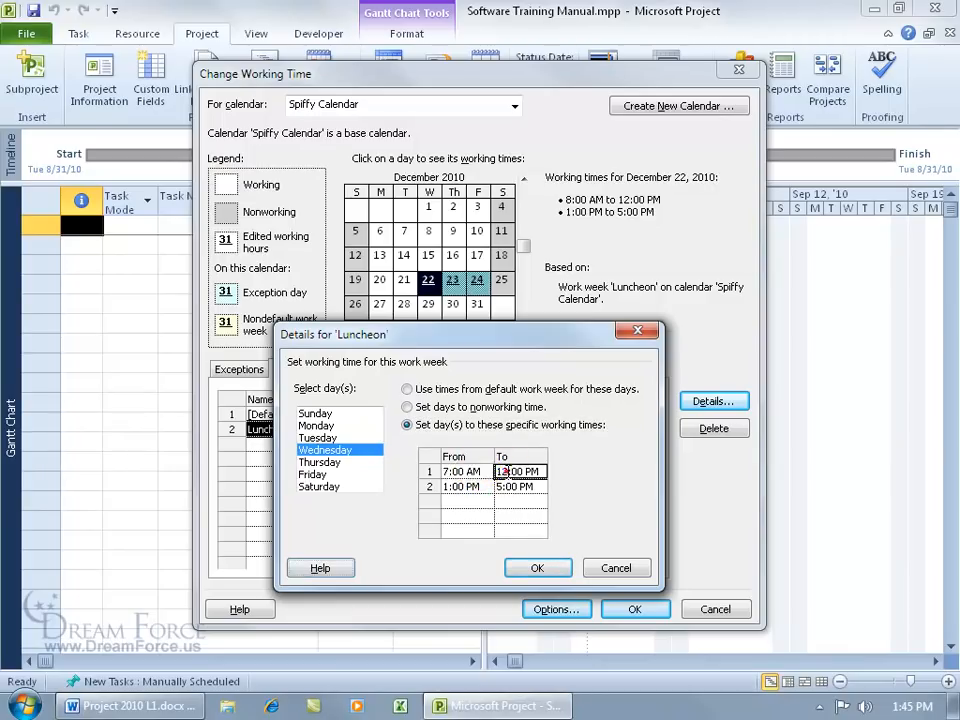
type("11:")
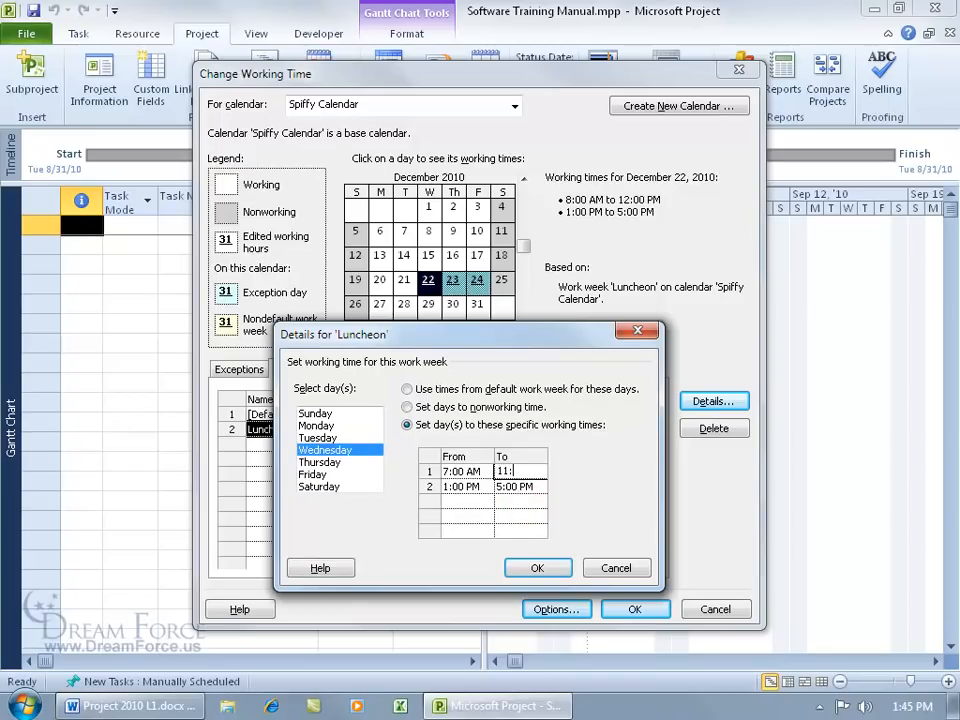
type("00 AM")
left_click_drag(458, 486, 515, 487)
key("Delete")
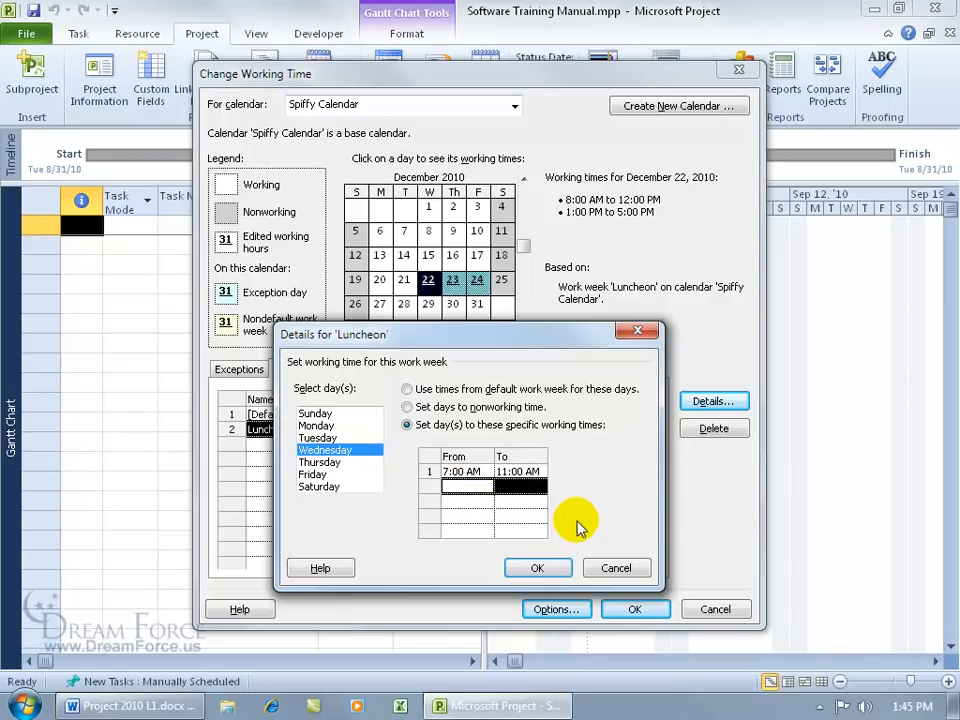
left_click(540, 567)
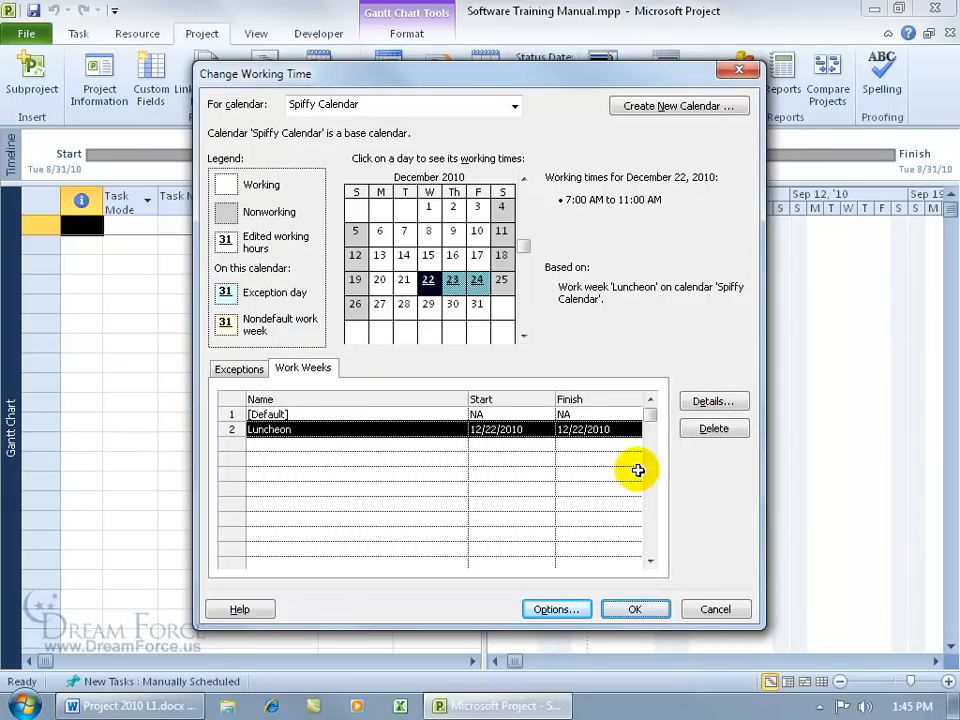
Step: Compare December 20's default hours with December 22's 7:00–11:00 AM, then keep the calendar changes
left_click(380, 280)
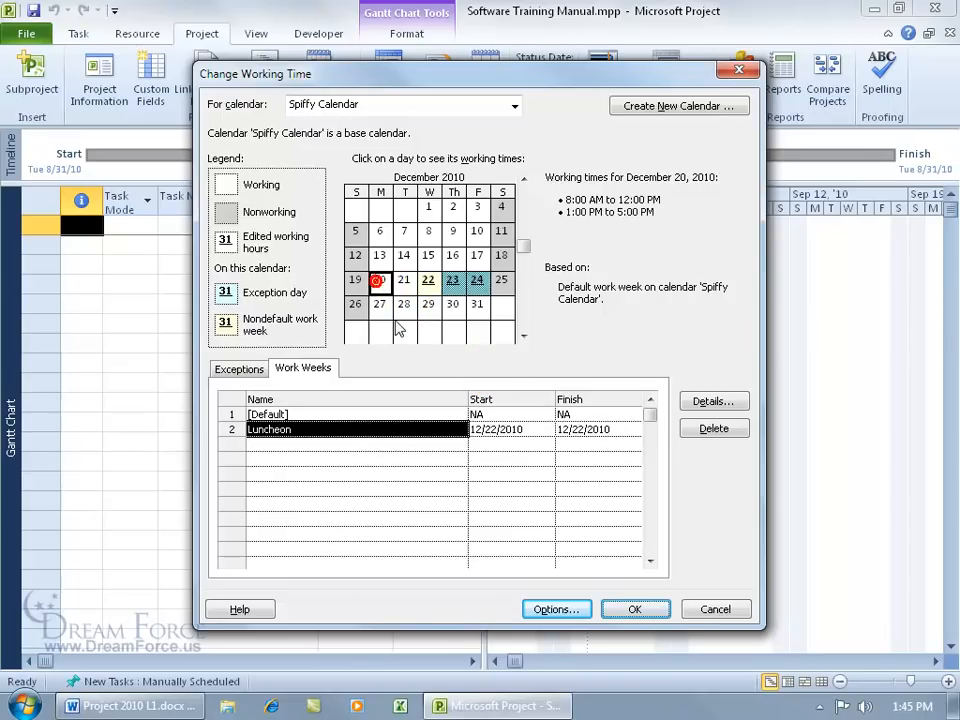
mouse_move(434, 290)
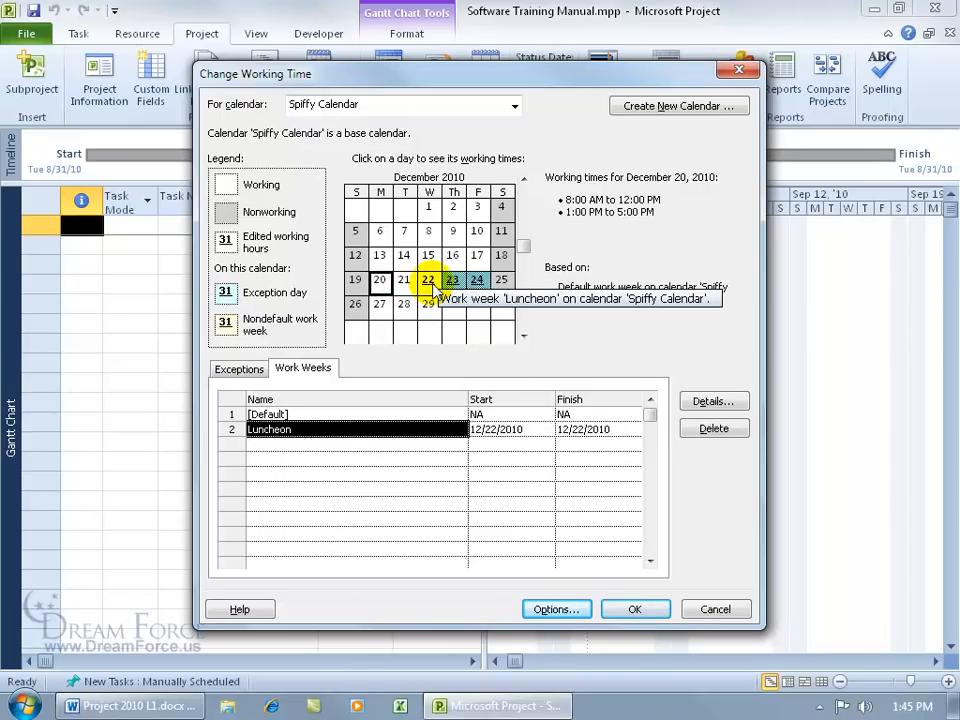
left_click(430, 282)
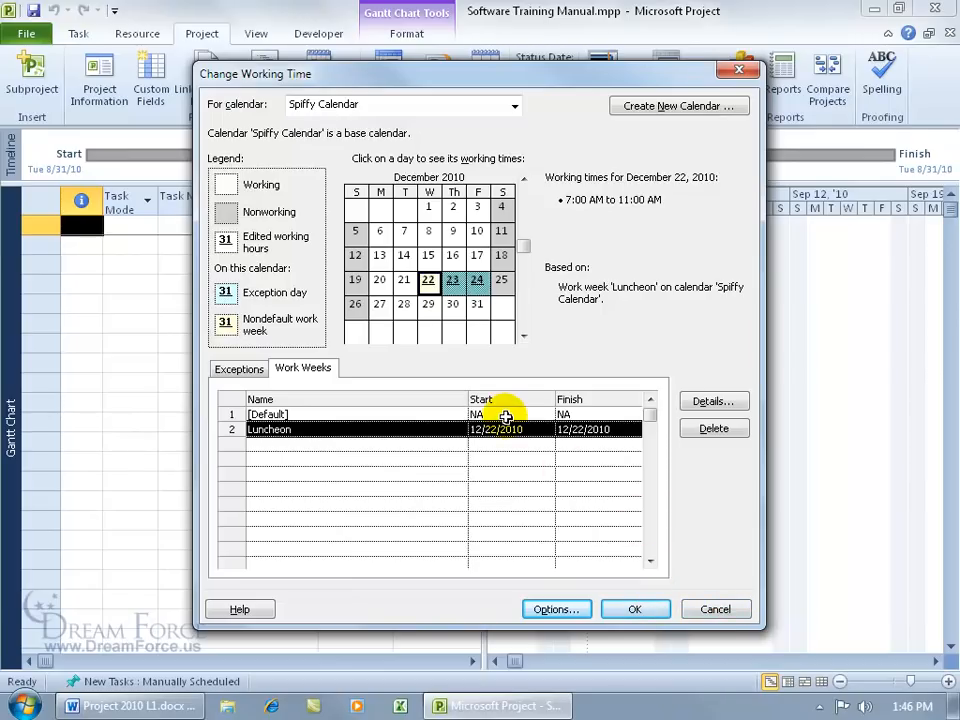
left_click(640, 614)
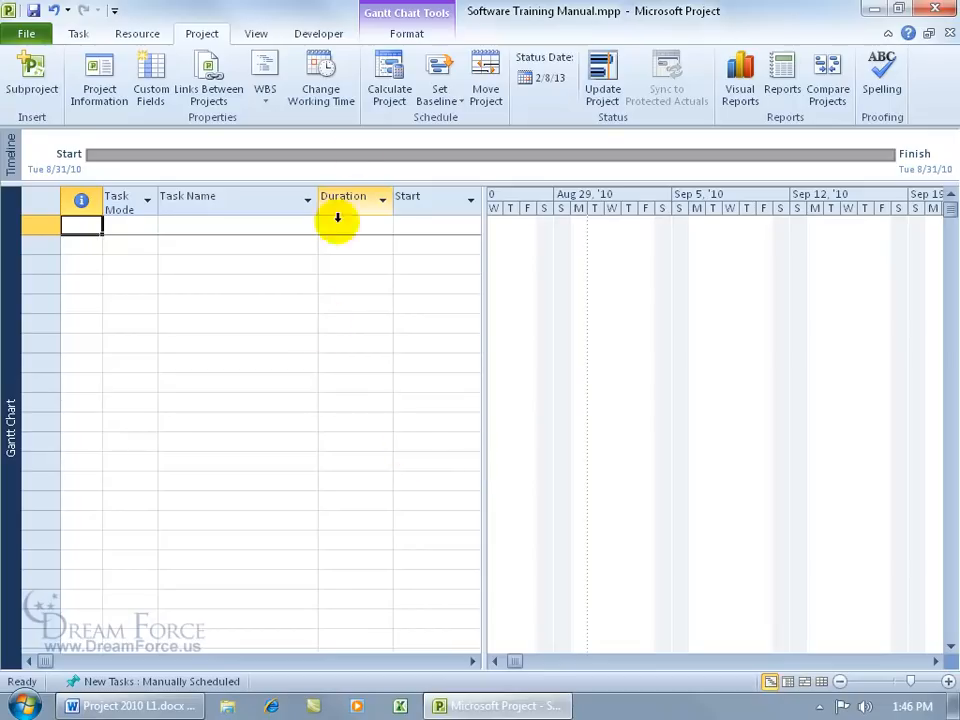
left_click(340, 98)
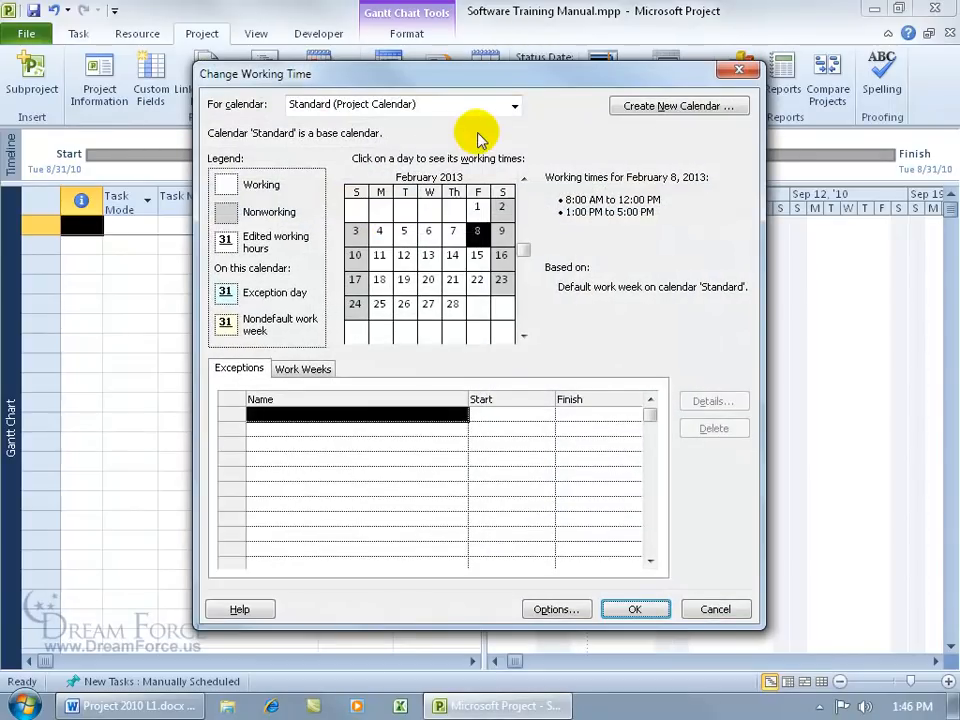
left_click(515, 106)
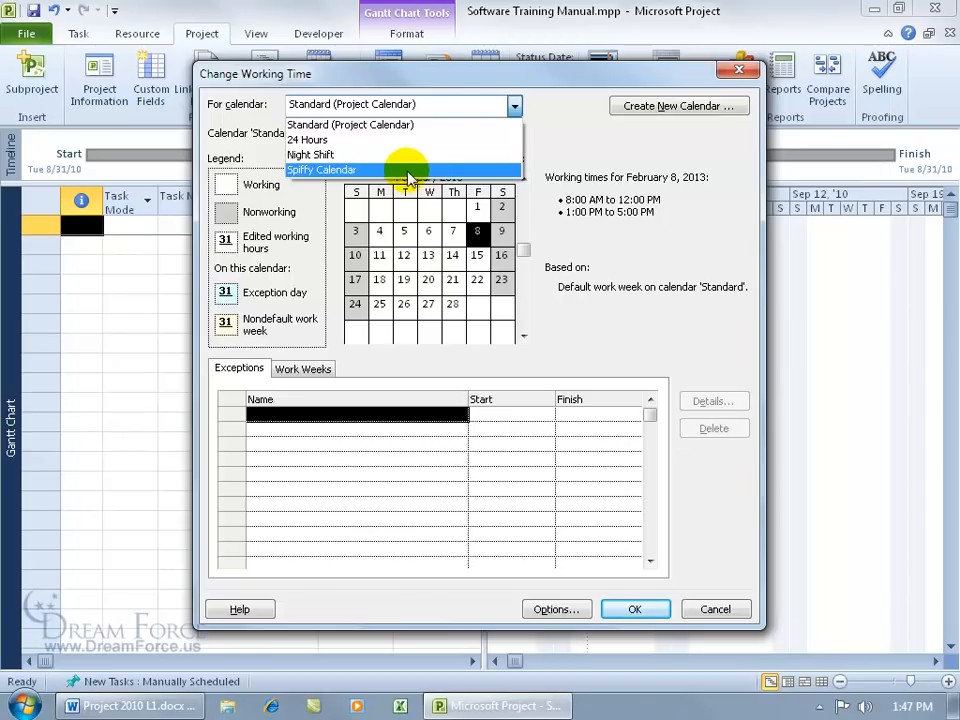
left_click(341, 172)
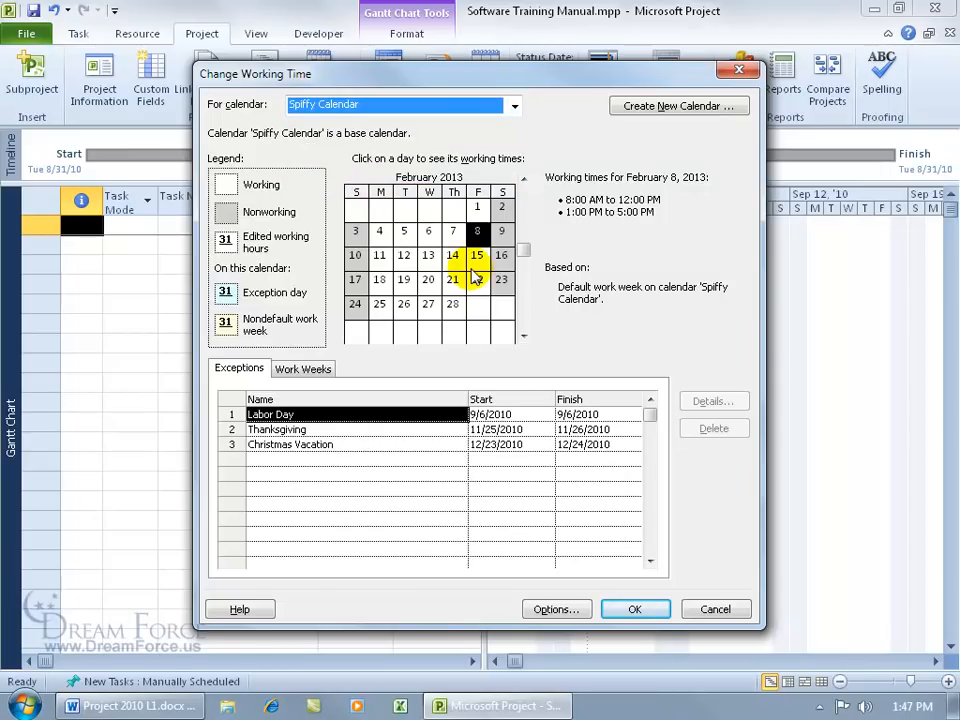
left_click(715, 609)
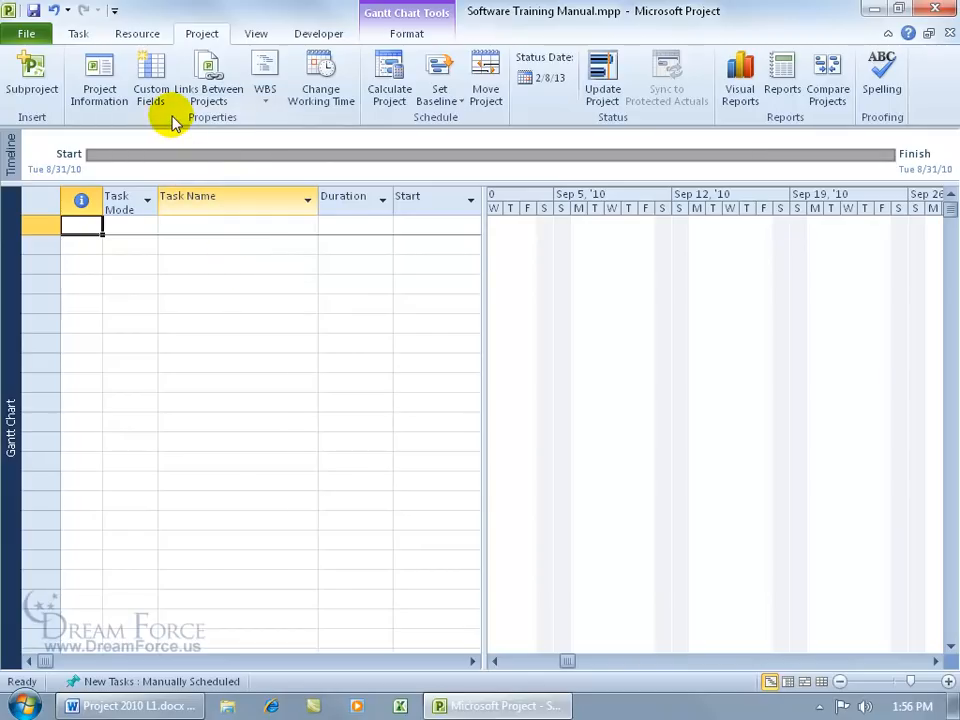
Step: Choose Spiffy Calendar as the calendar in Project Information and confirm
left_click(96, 80)
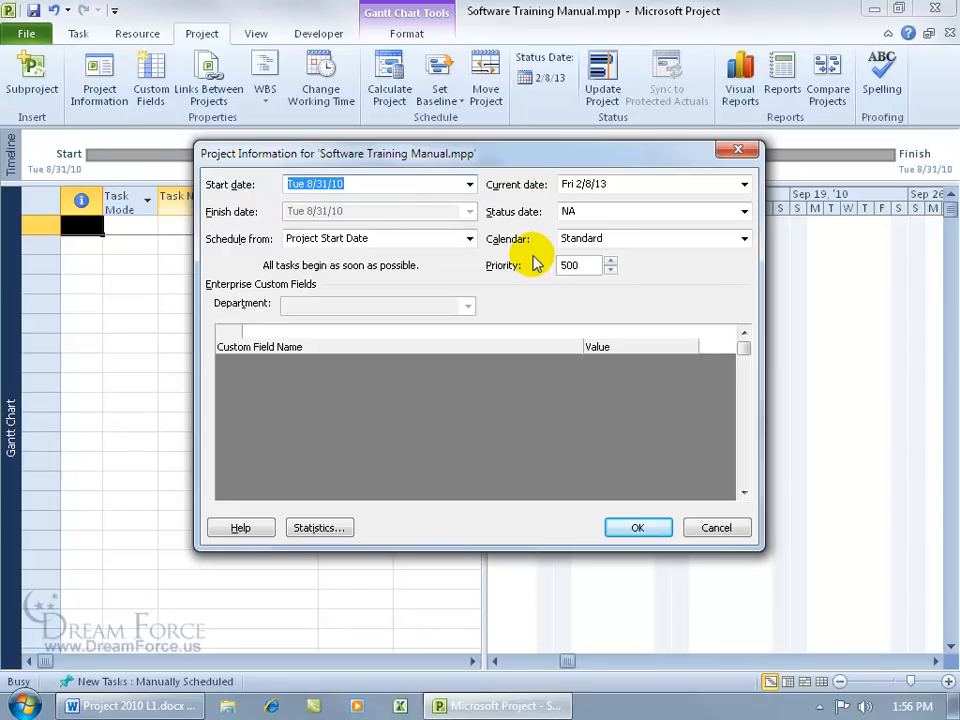
left_click(744, 238)
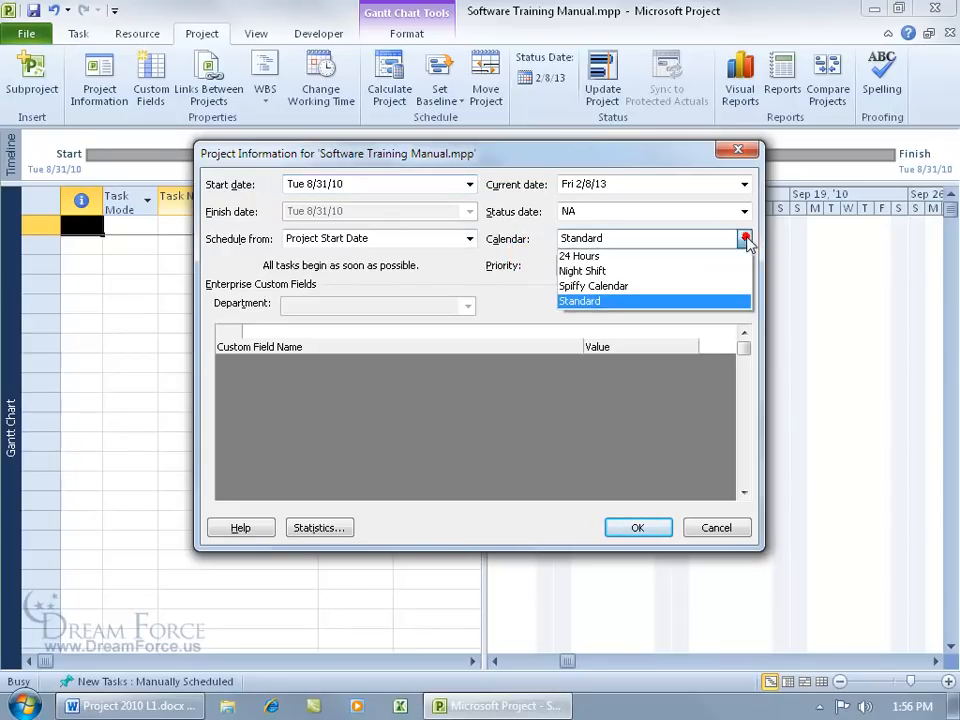
left_click(693, 289)
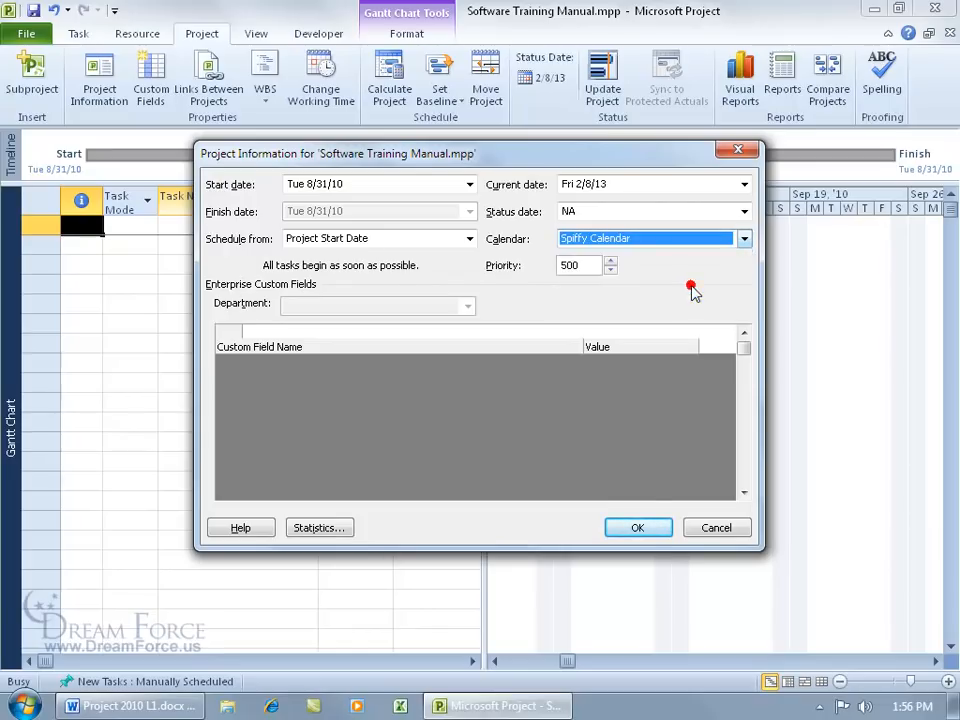
left_click(638, 528)
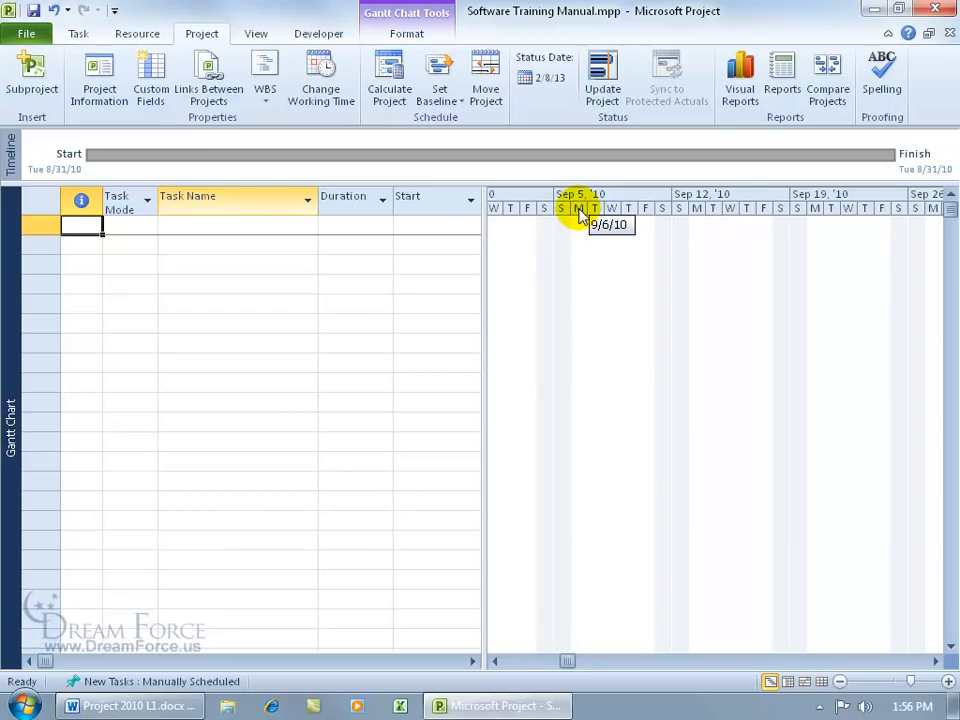
Step: Shade the Gantt chart's nonworking time using Spiffy Calendar (Project Calendar)
right_click(578, 291)
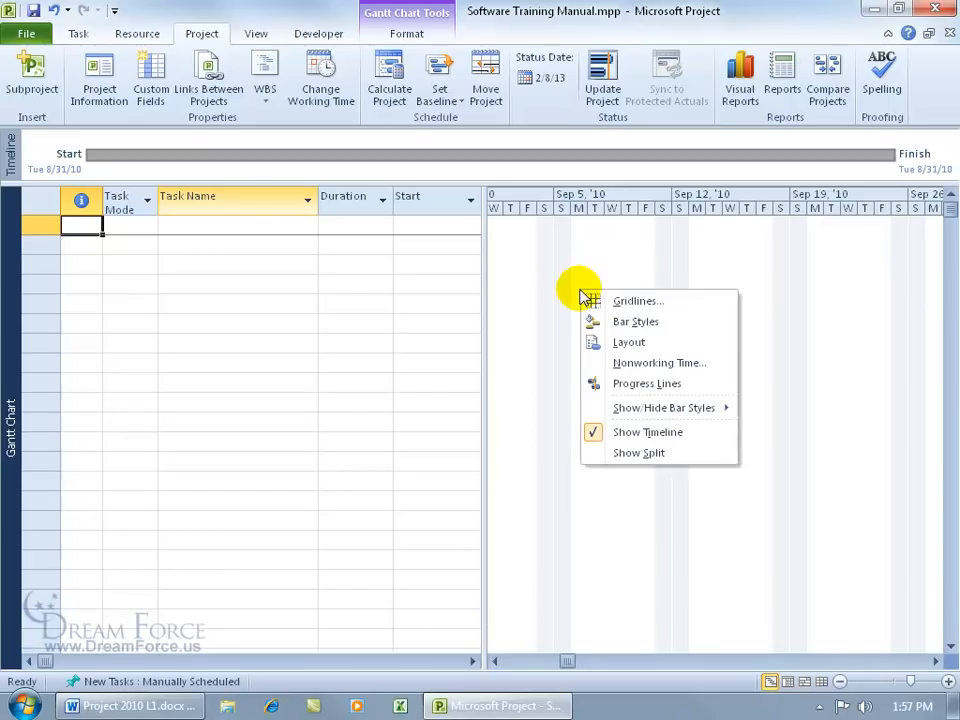
left_click(636, 364)
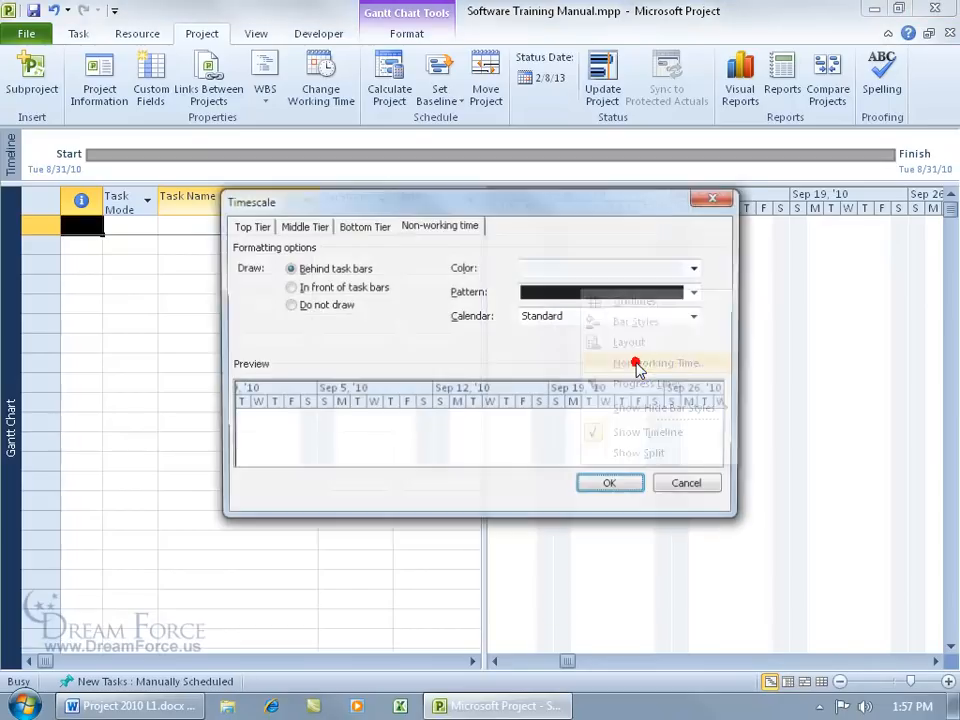
left_click(614, 317)
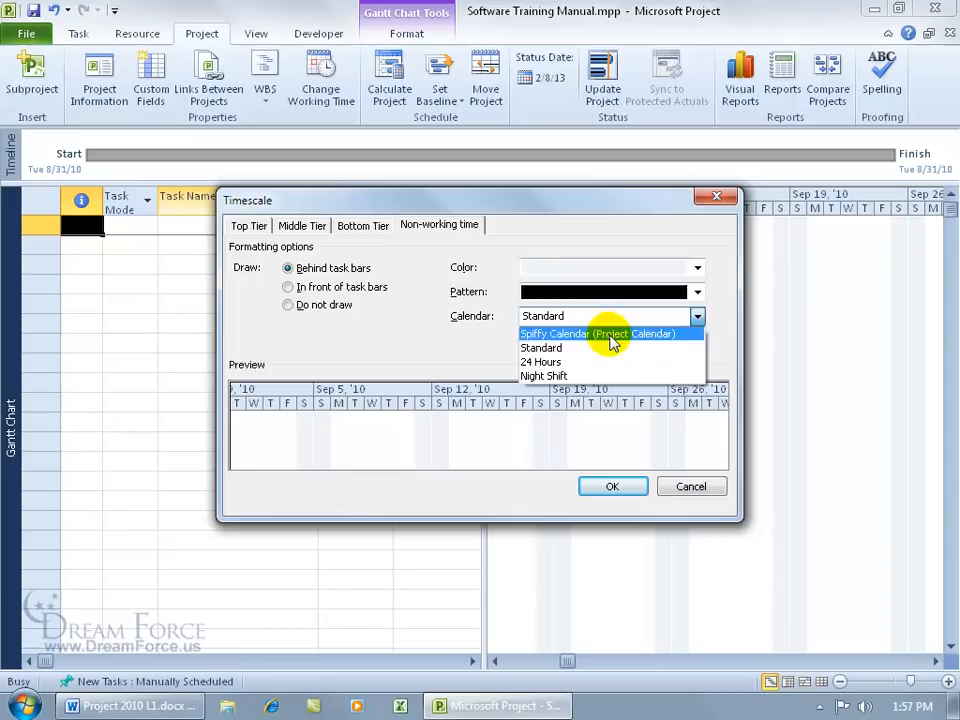
left_click(613, 340)
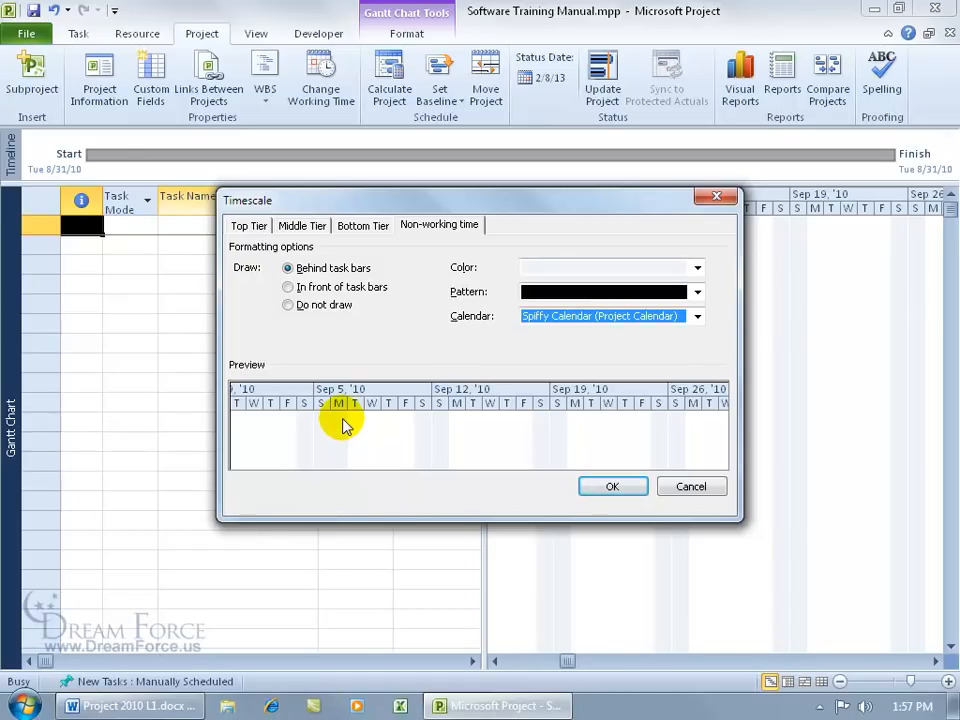
left_click(611, 487)
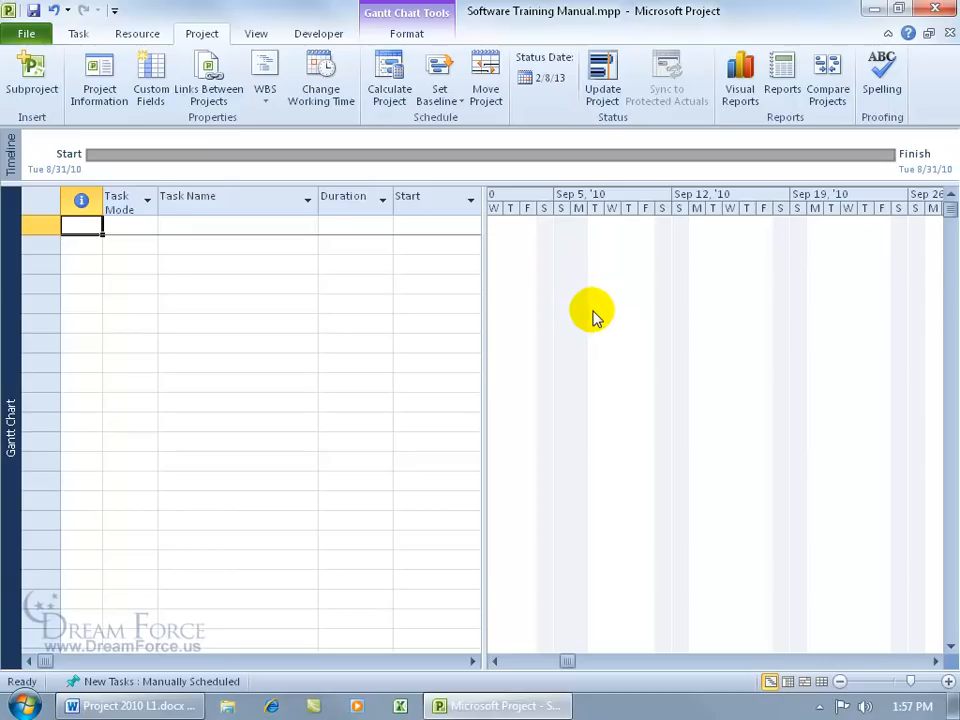
Step: Try shading the chart's nonworking time with the Standard calendar instead
right_click(599, 244)
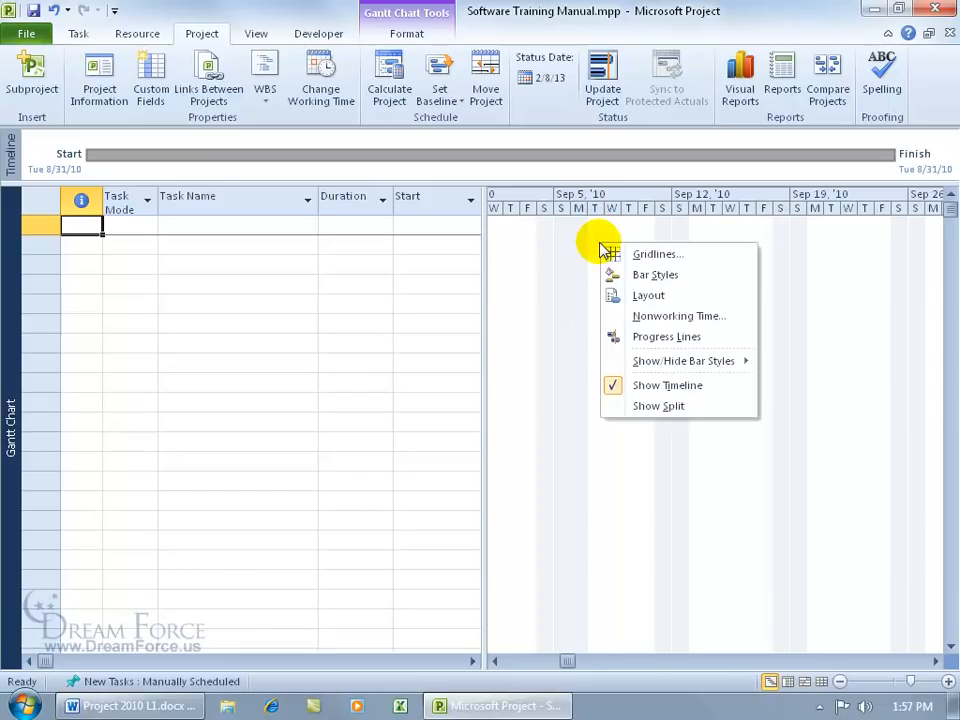
left_click(695, 315)
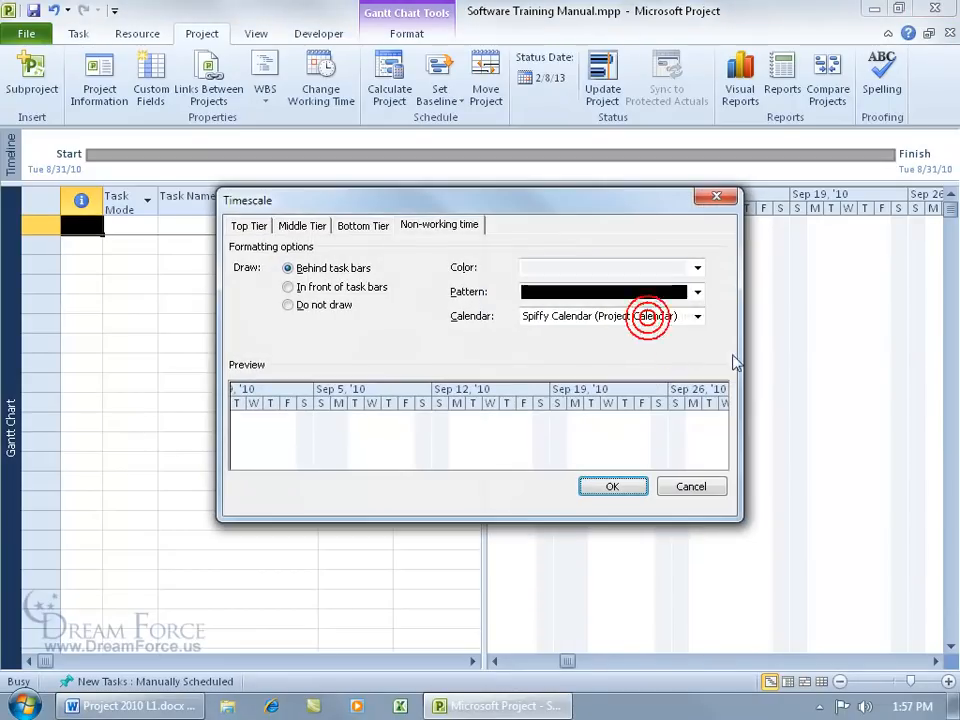
left_click(697, 316)
left_click(650, 347)
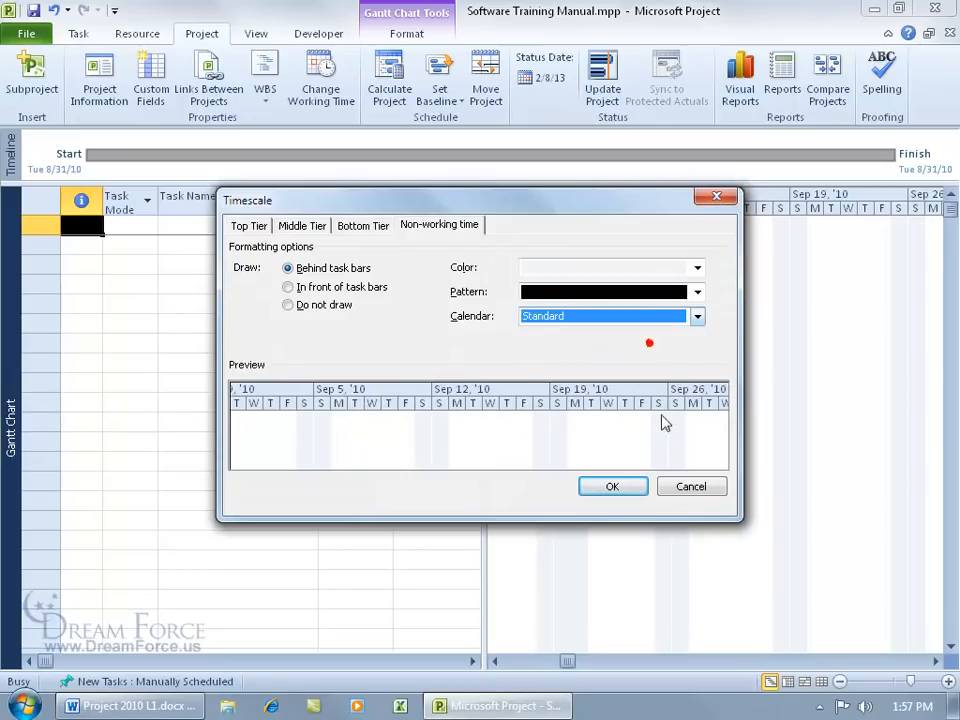
left_click(618, 486)
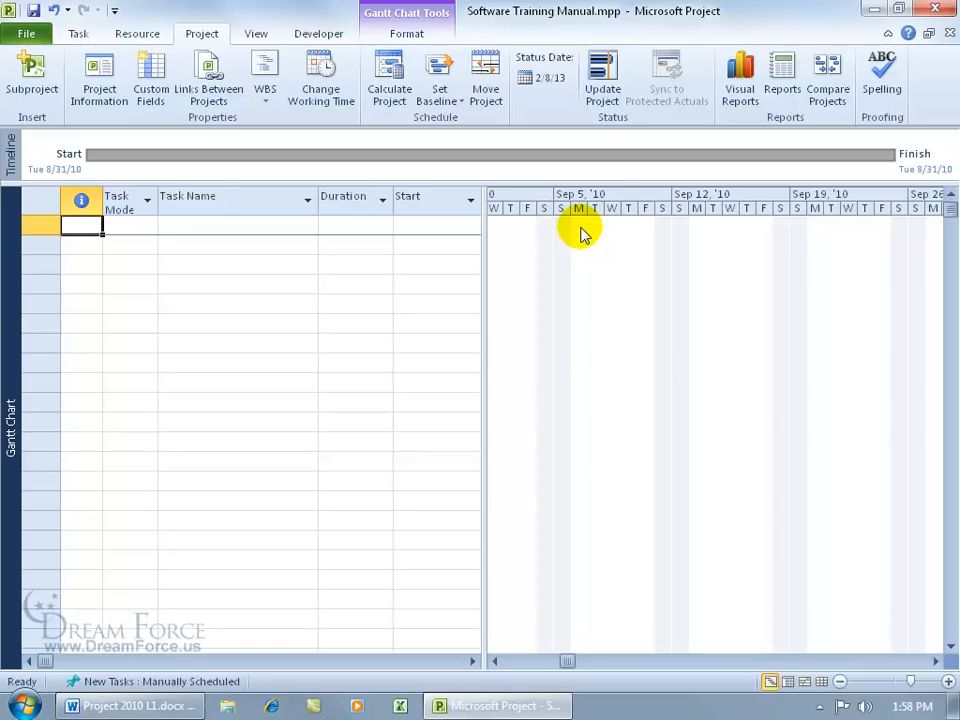
Step: Revert the nonworking time shading back to Spiffy Calendar
mouse_move(583, 214)
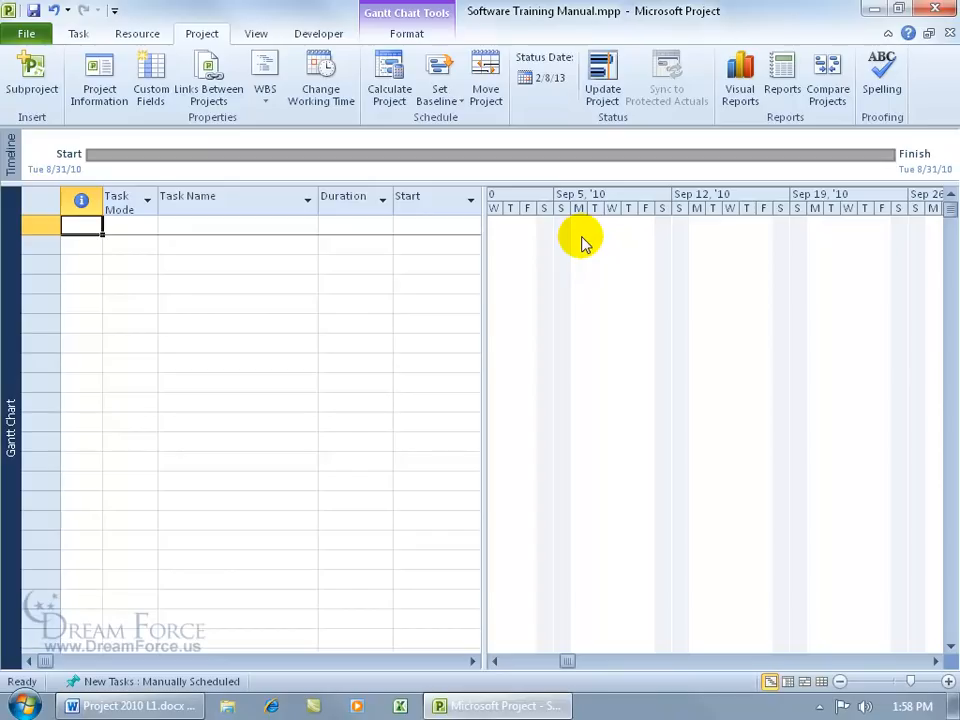
right_click(584, 243)
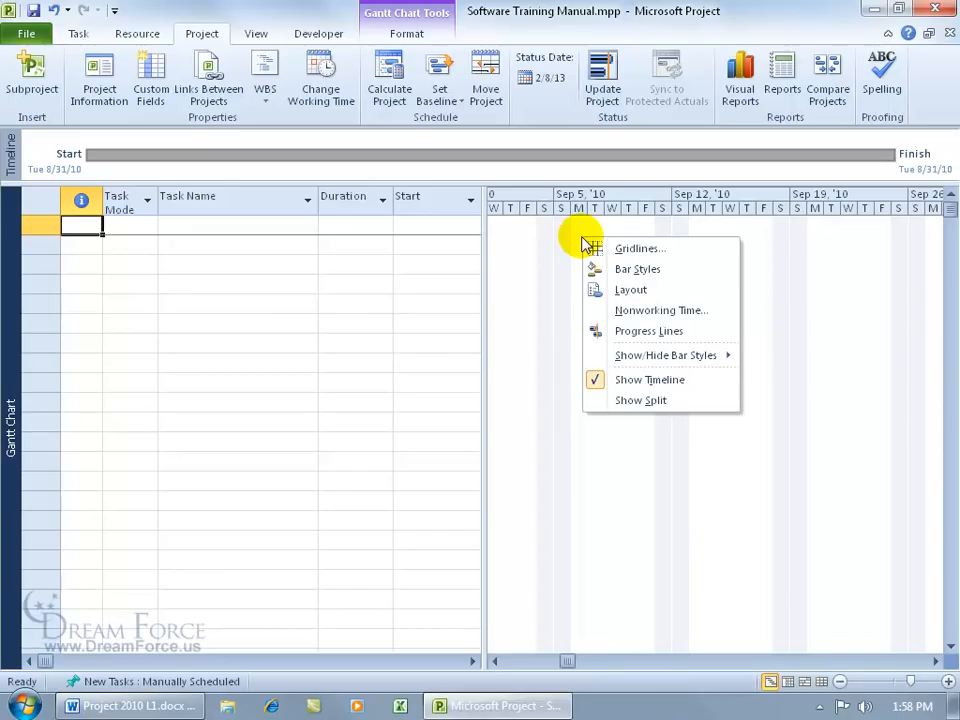
left_click(620, 312)
left_click(637, 317)
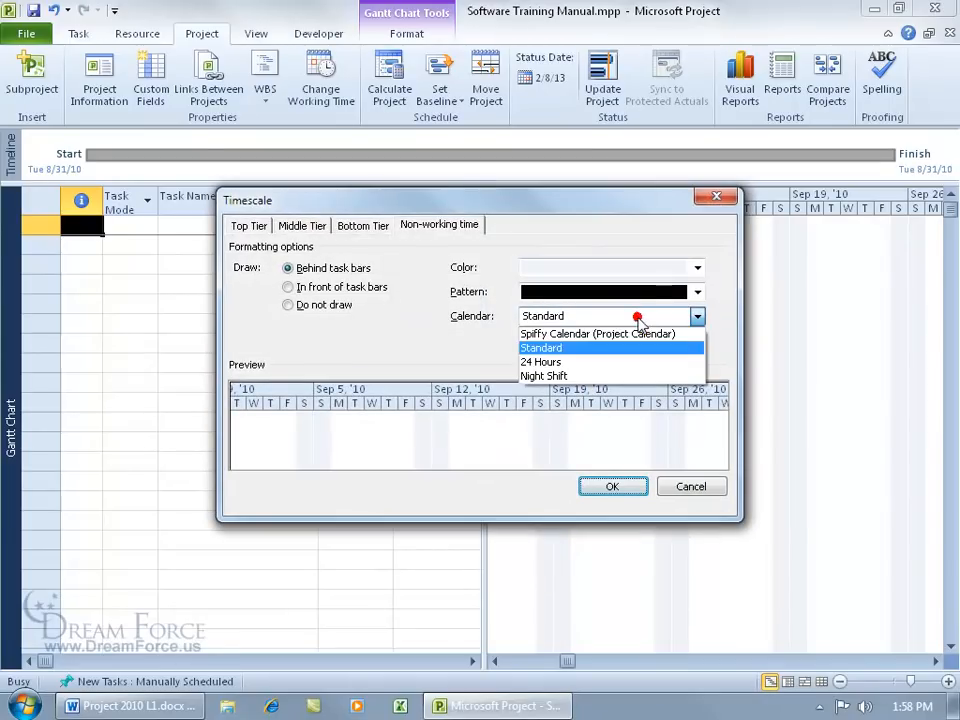
left_click(624, 334)
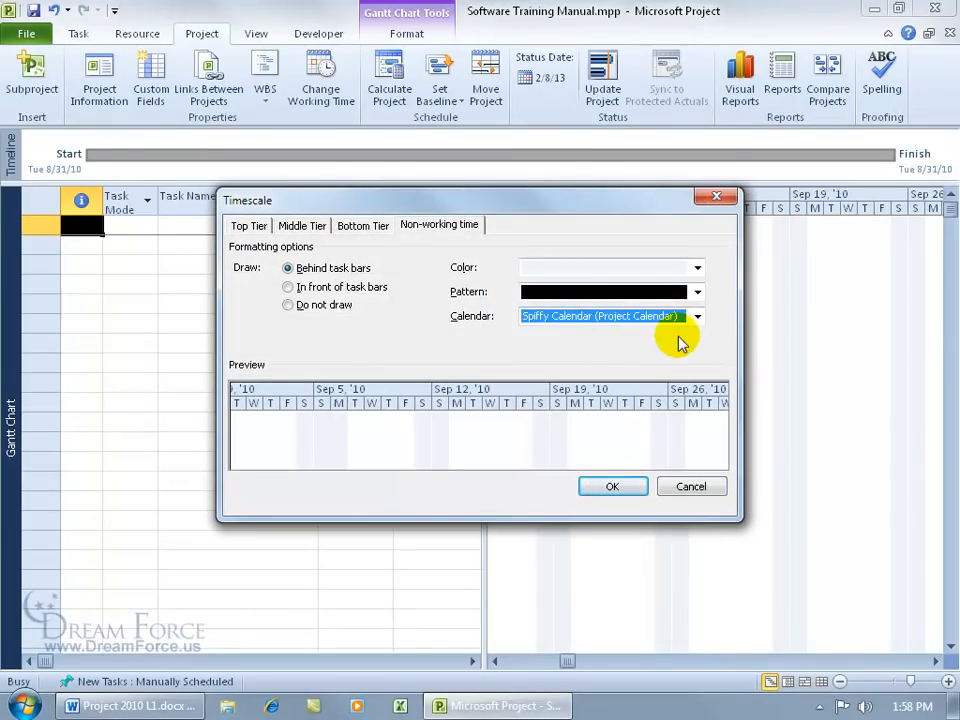
left_click(619, 485)
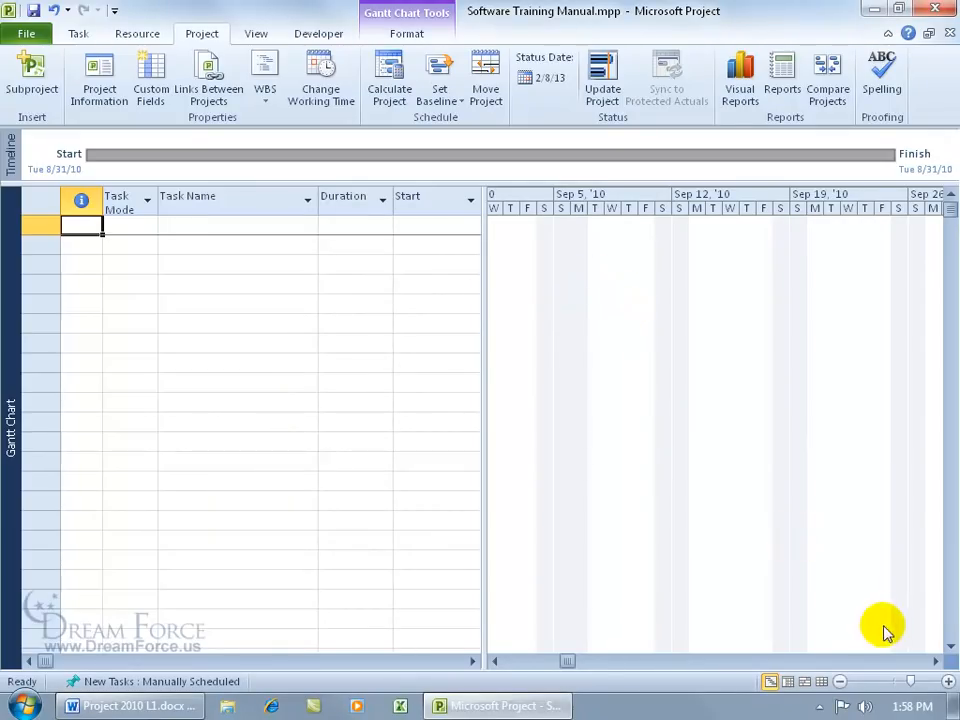
Step: Scroll the Gantt timescale right and bring up the Auto/Manually Scheduled options for new tasks
left_click(935, 661)
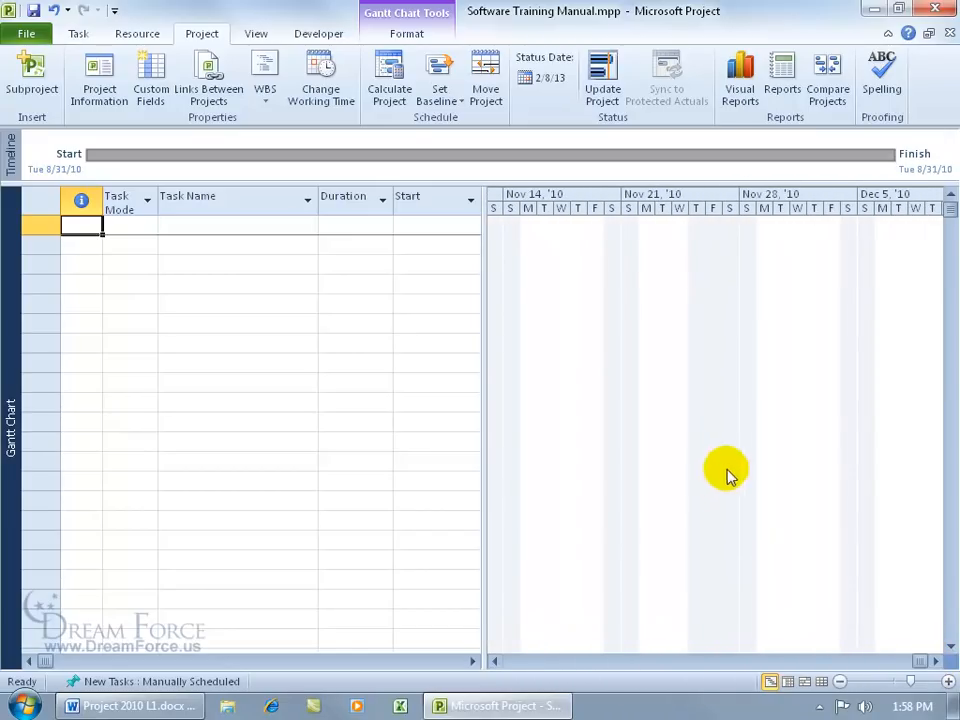
left_click(936, 661)
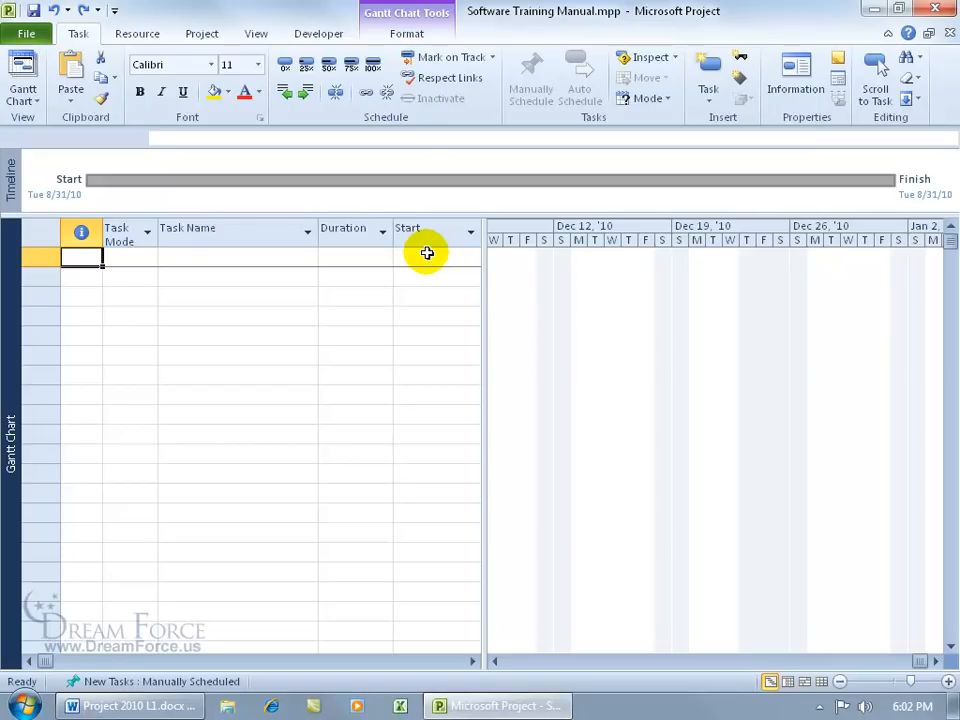
left_click(155, 686)
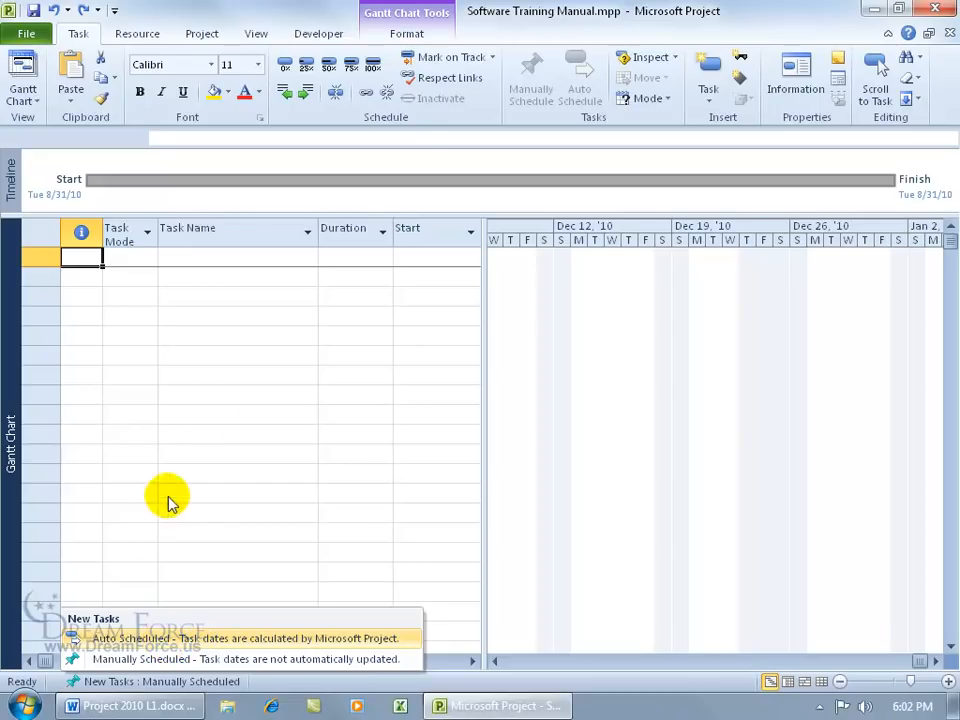
Step: Enter 'Clean Fridge' as task 1, leaving new tasks manually scheduled
left_click(240, 258)
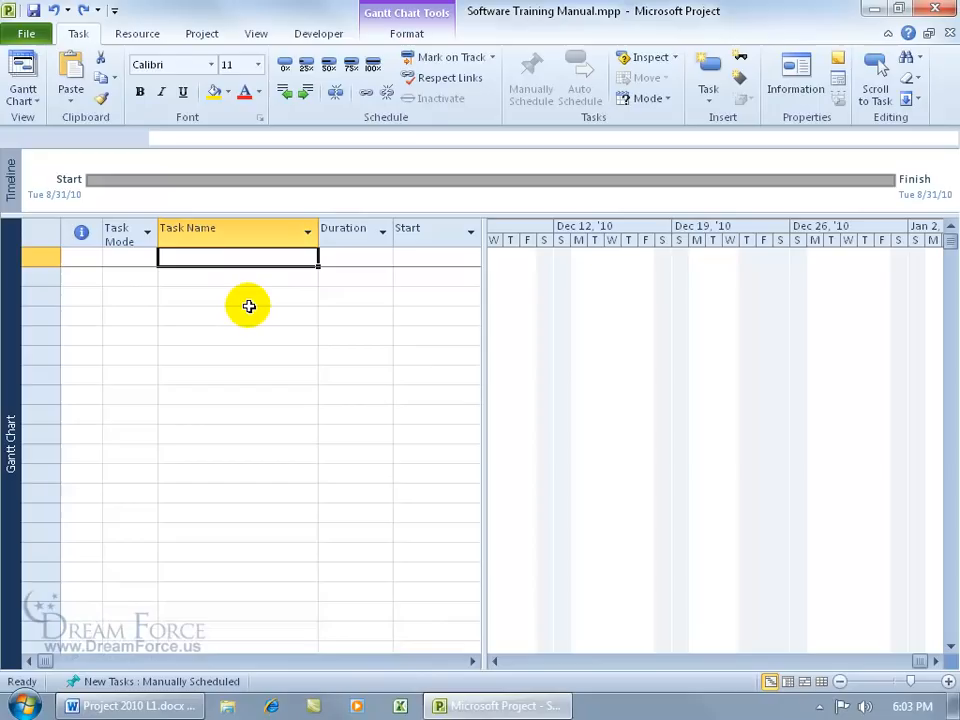
type("Clean Fridge")
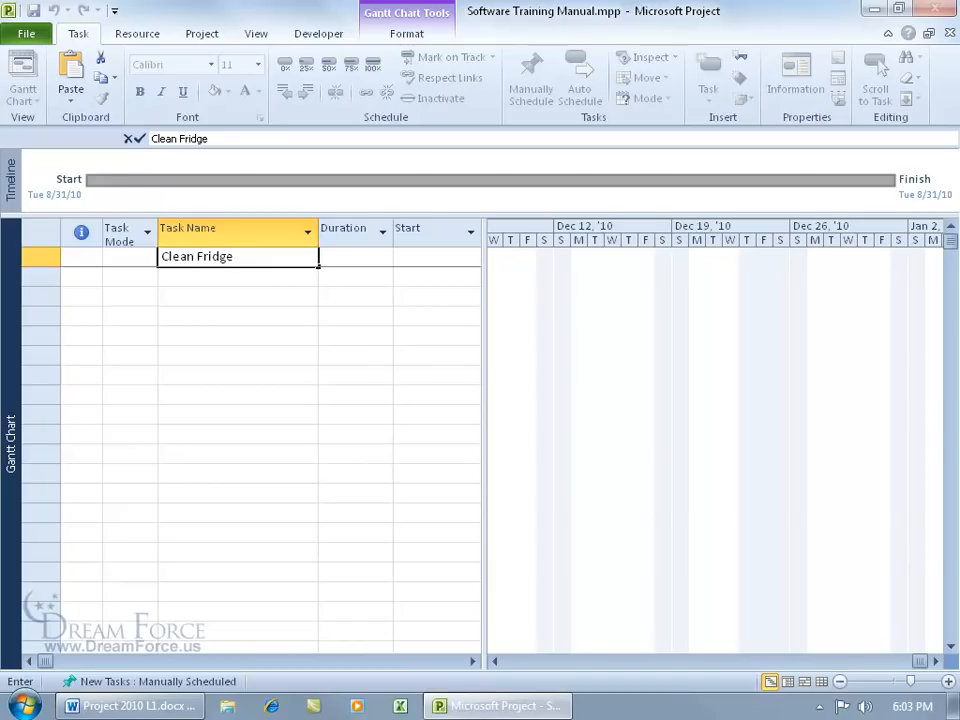
key("Return")
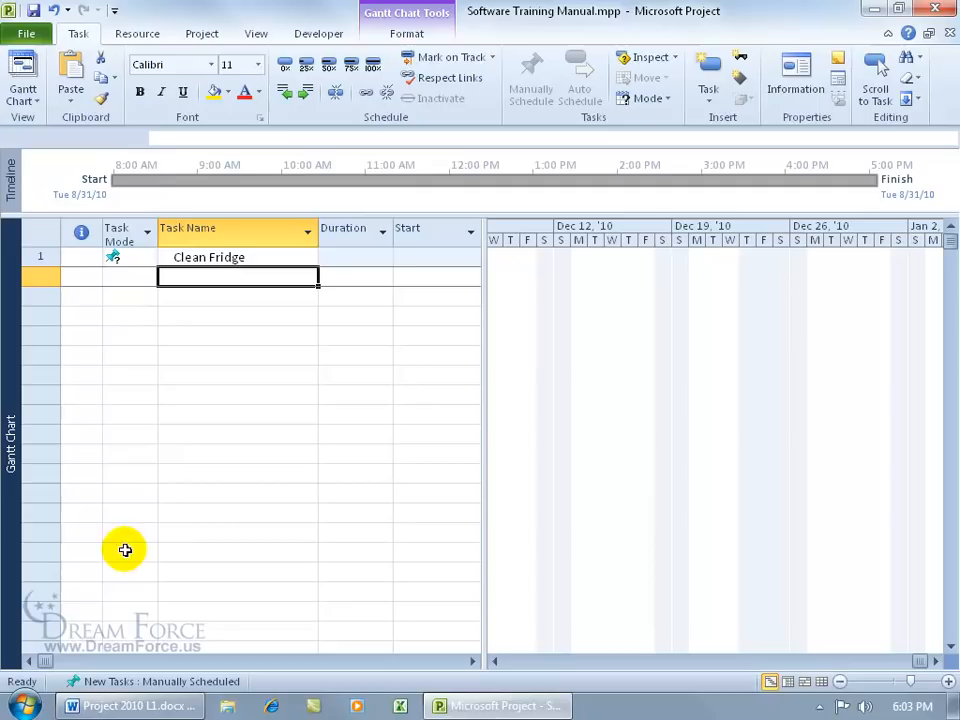
left_click(72, 688)
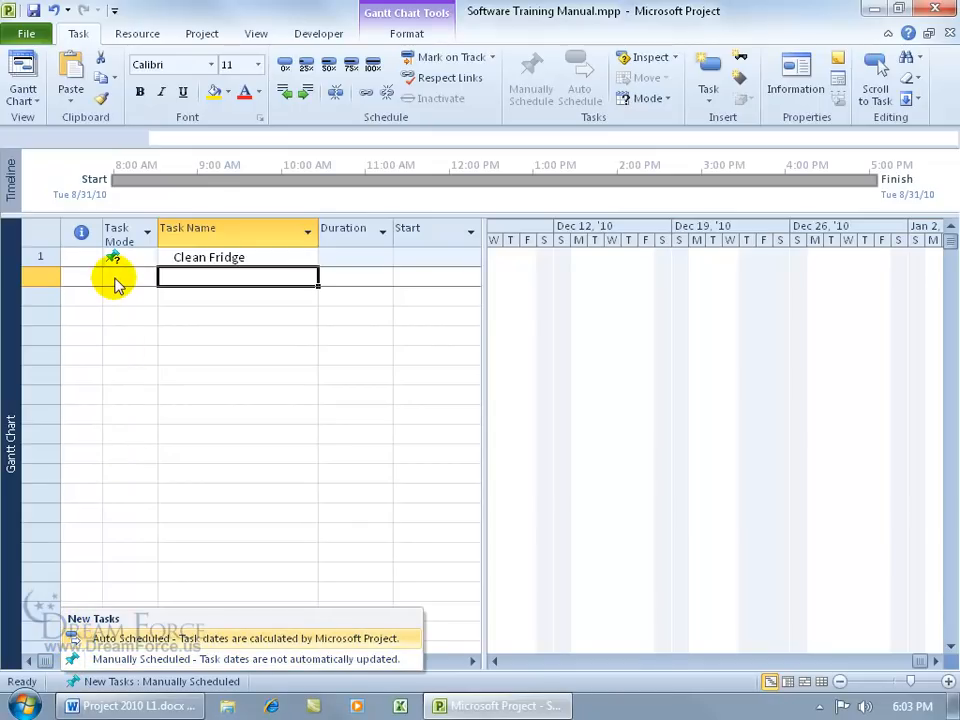
left_click(189, 290)
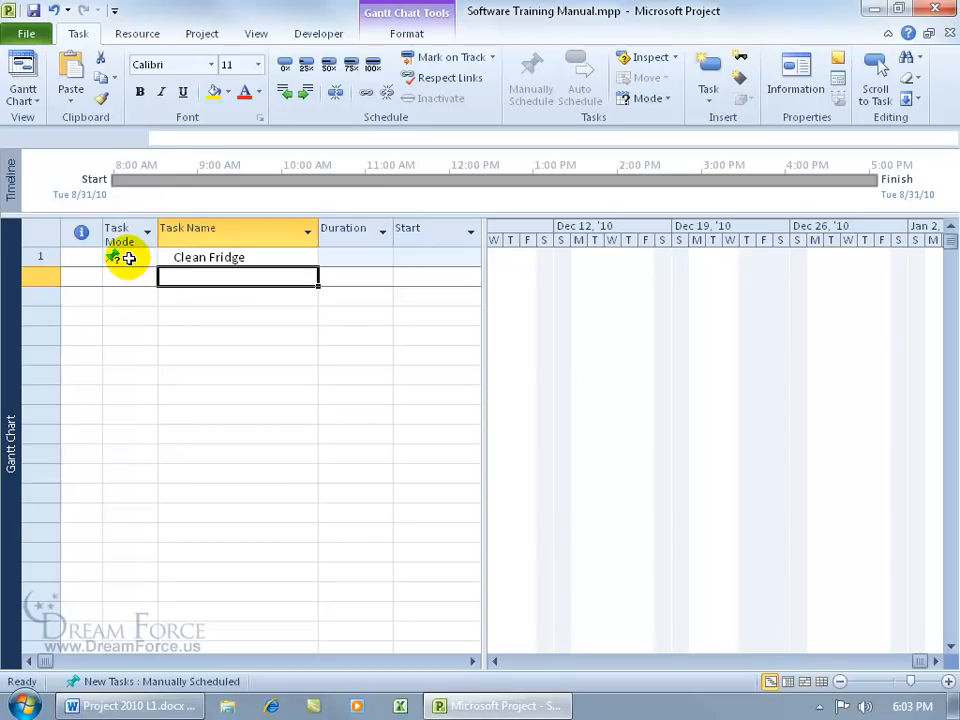
mouse_move(127, 258)
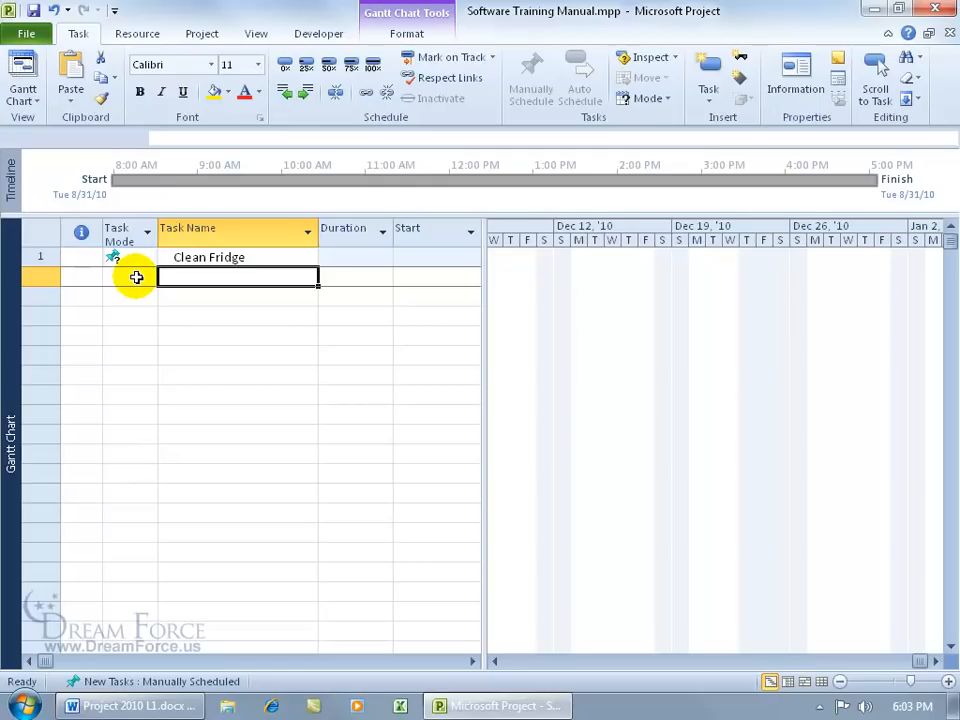
Step: Give Clean Fridge a 1d duration and a start date of 8/31/10
left_click(360, 259)
type("1d")
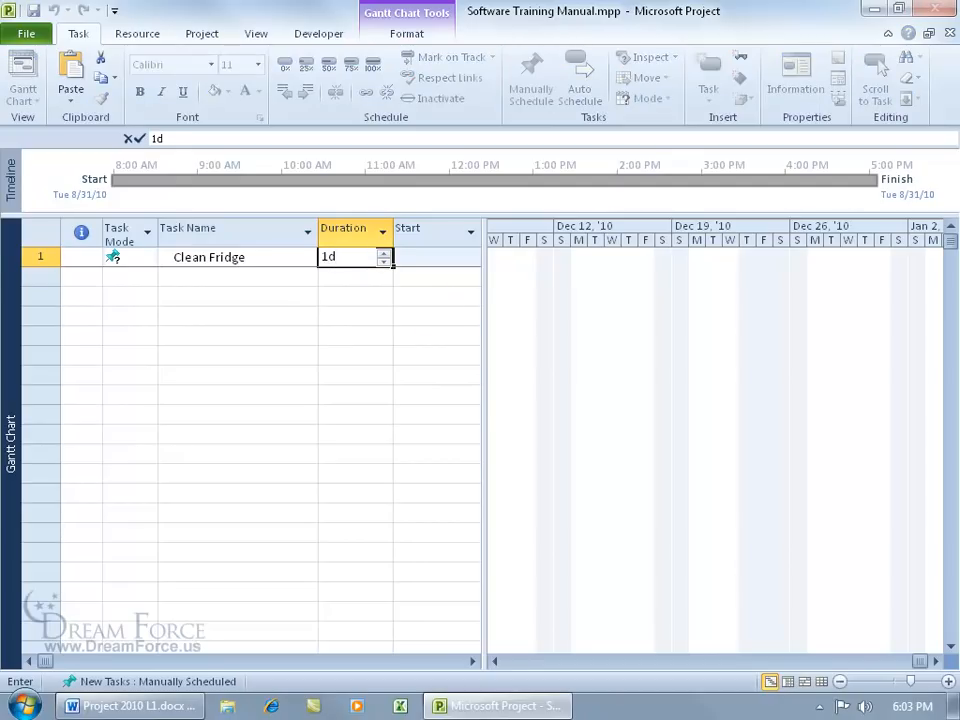
key("Return")
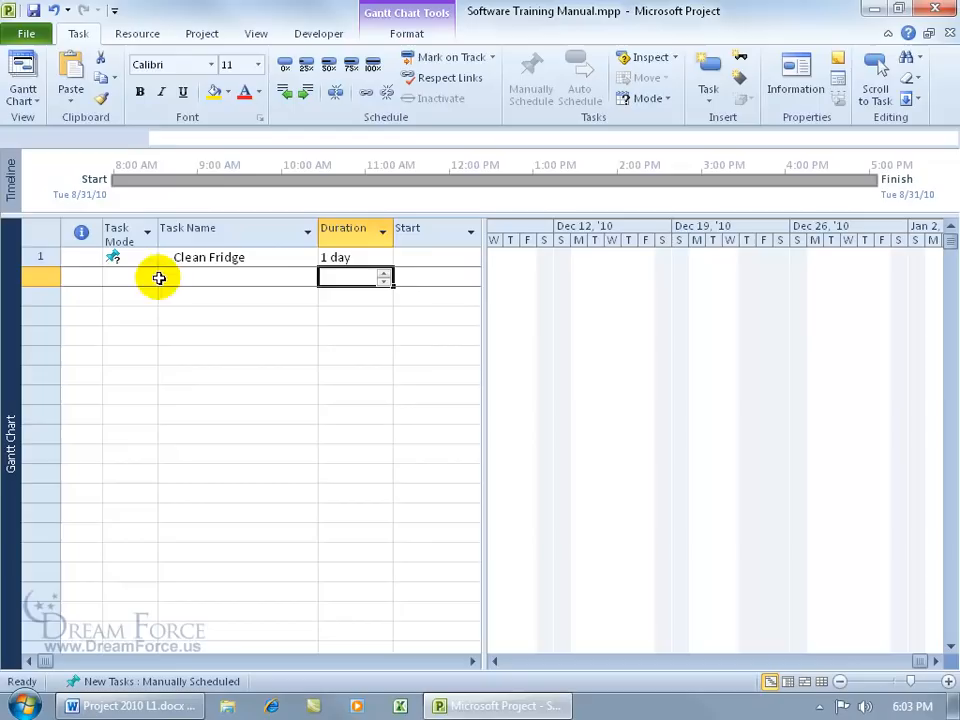
left_click(415, 259)
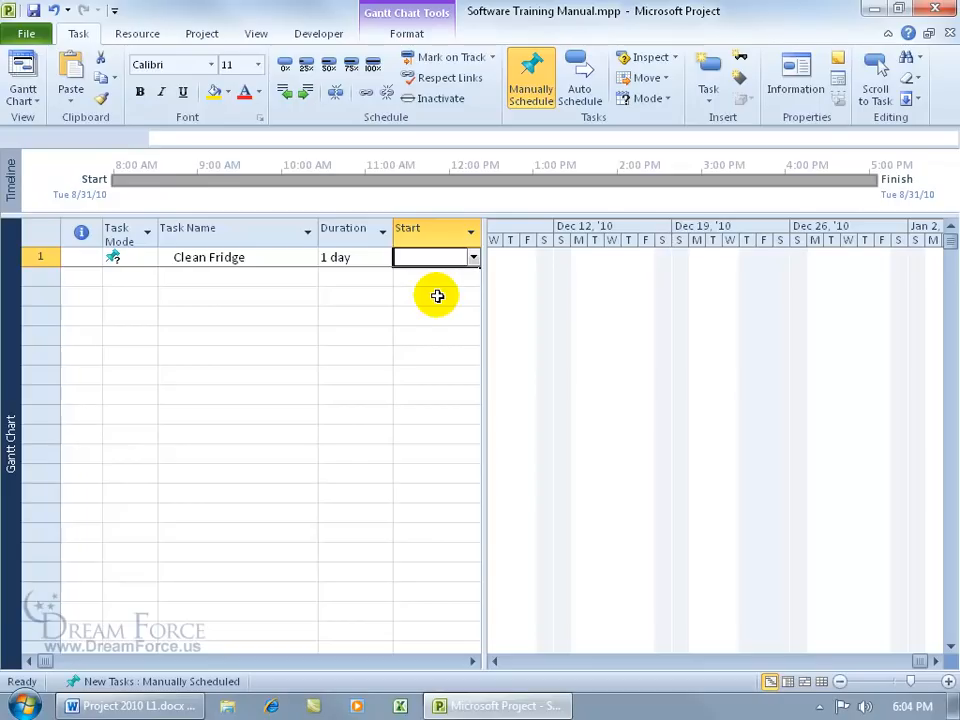
left_click(475, 258)
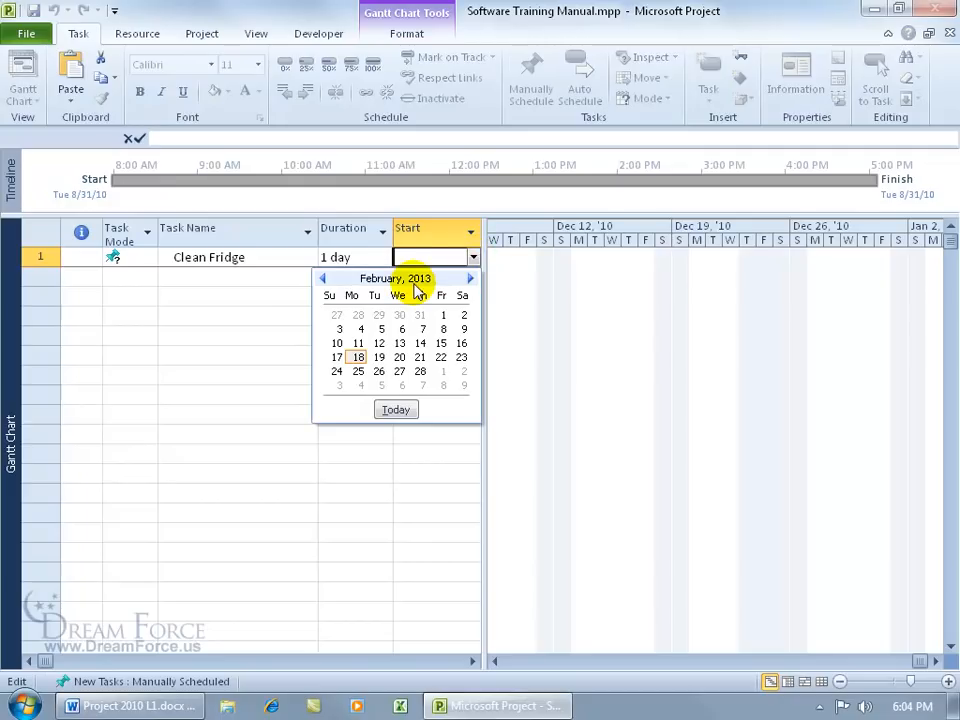
left_click(323, 281)
left_click(323, 281)
left_click(323, 281)
left_click(323, 281)
left_click(323, 281)
left_click(323, 281)
left_click(323, 281)
left_click(323, 281)
left_click(435, 257)
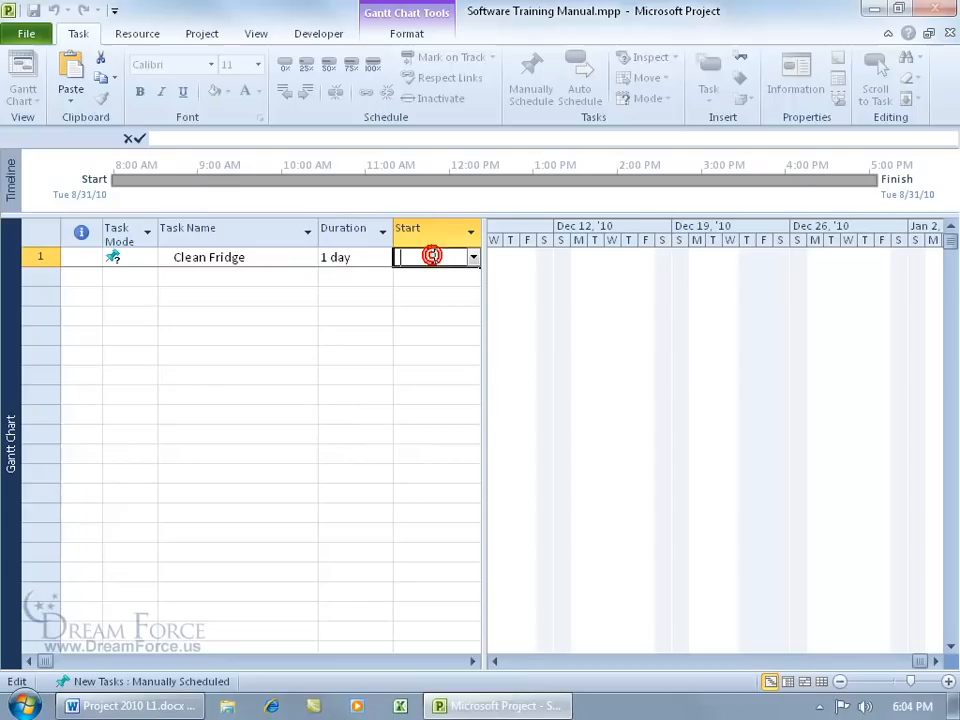
type("8/31/10")
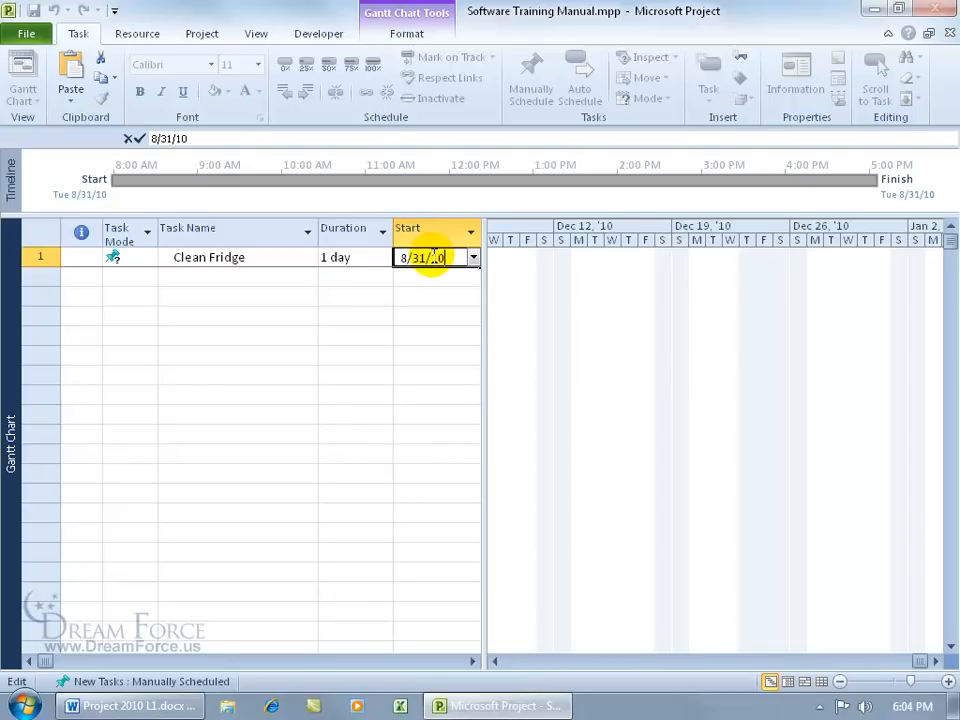
key("Return")
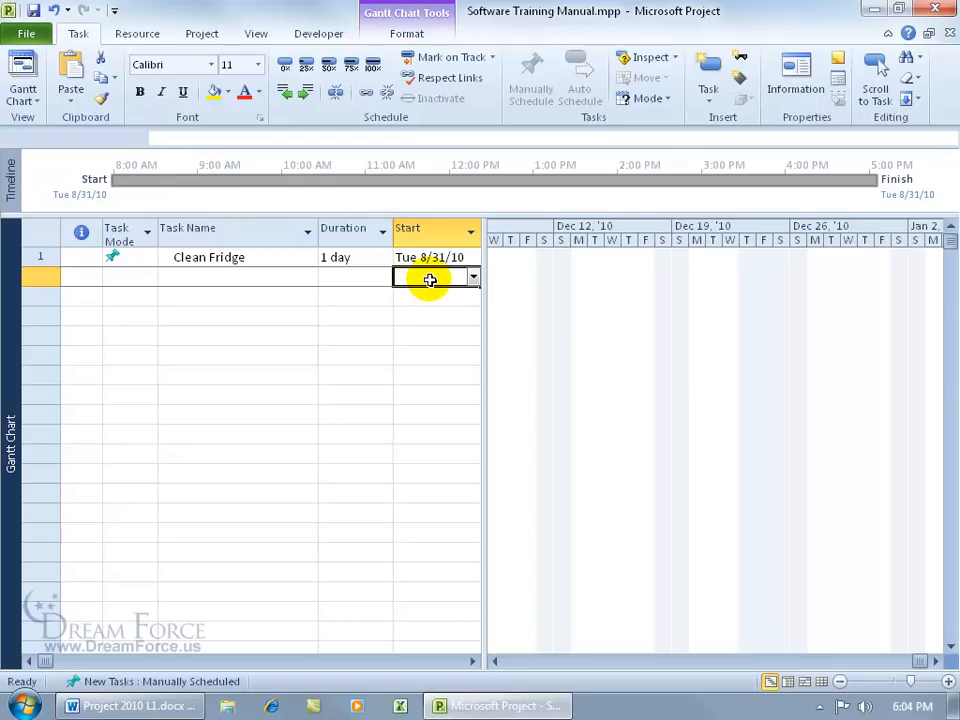
Step: Scroll the table to view the Finish, Predecessors and Resource Names columns, then return to row 2
left_click(473, 661)
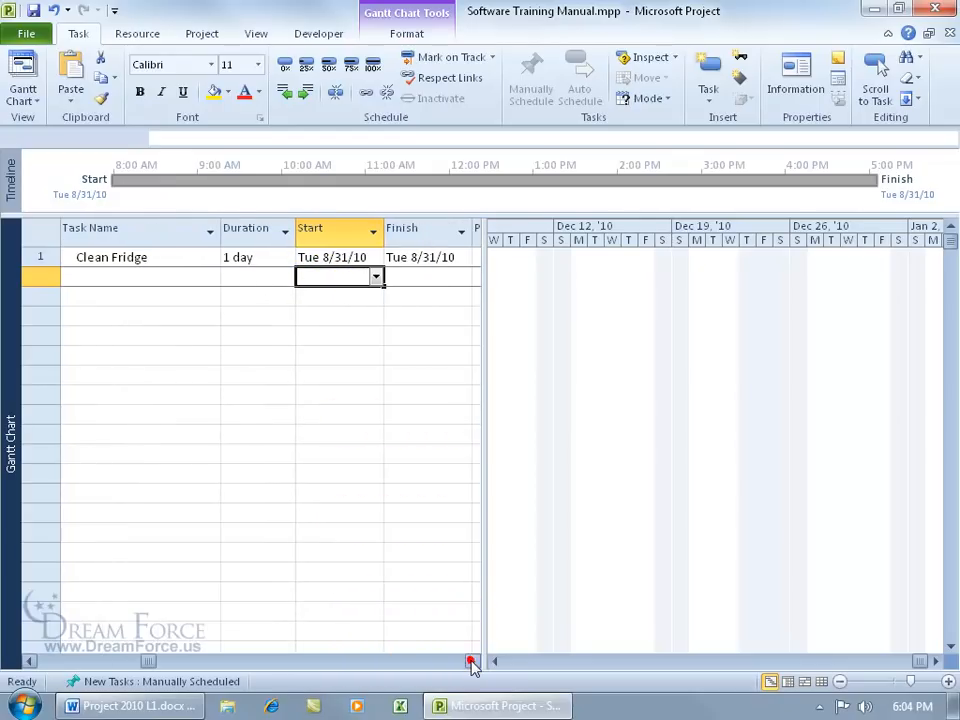
left_click(473, 661)
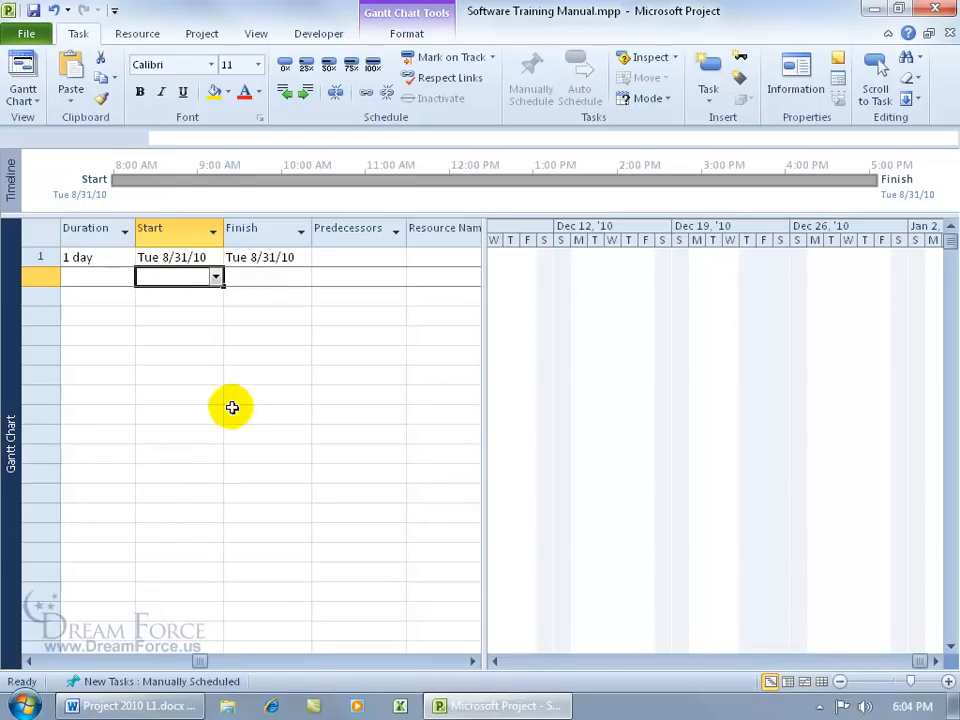
left_click(31, 662)
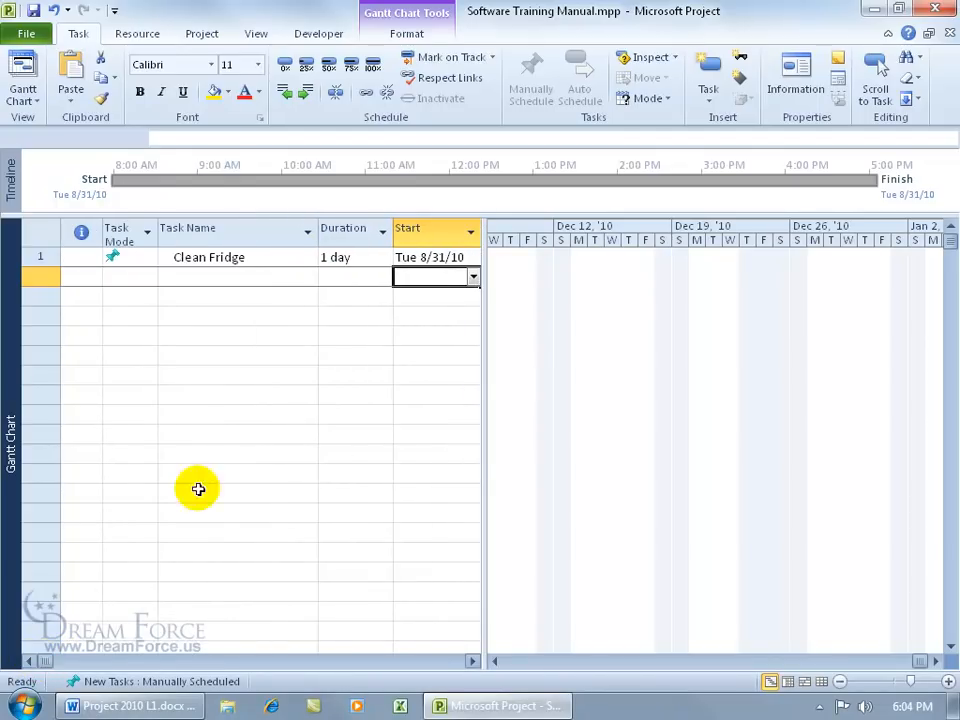
left_click(235, 276)
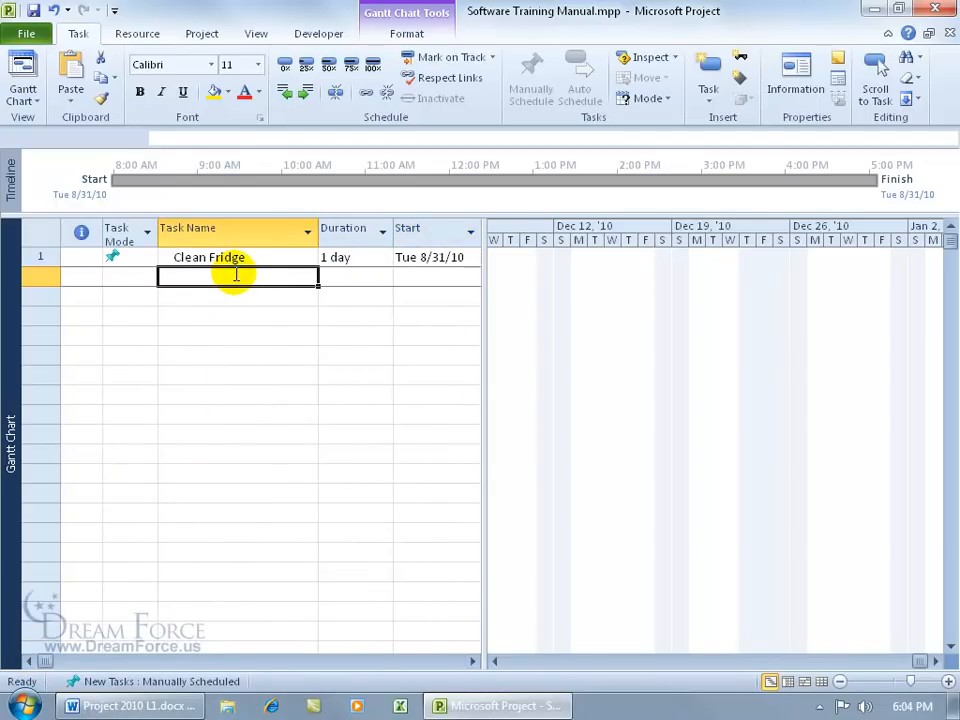
Step: Switch new tasks to Auto Scheduled and enter 'Vacuum Living Room' as task 2
left_click(187, 682)
left_click(170, 637)
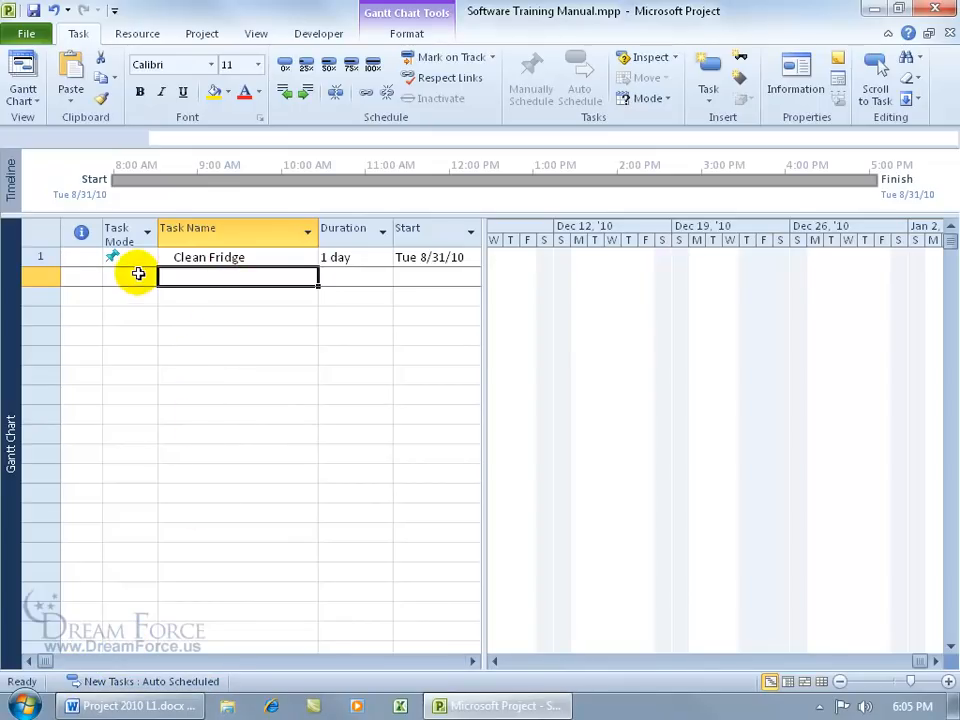
type("Vacuum Living Room")
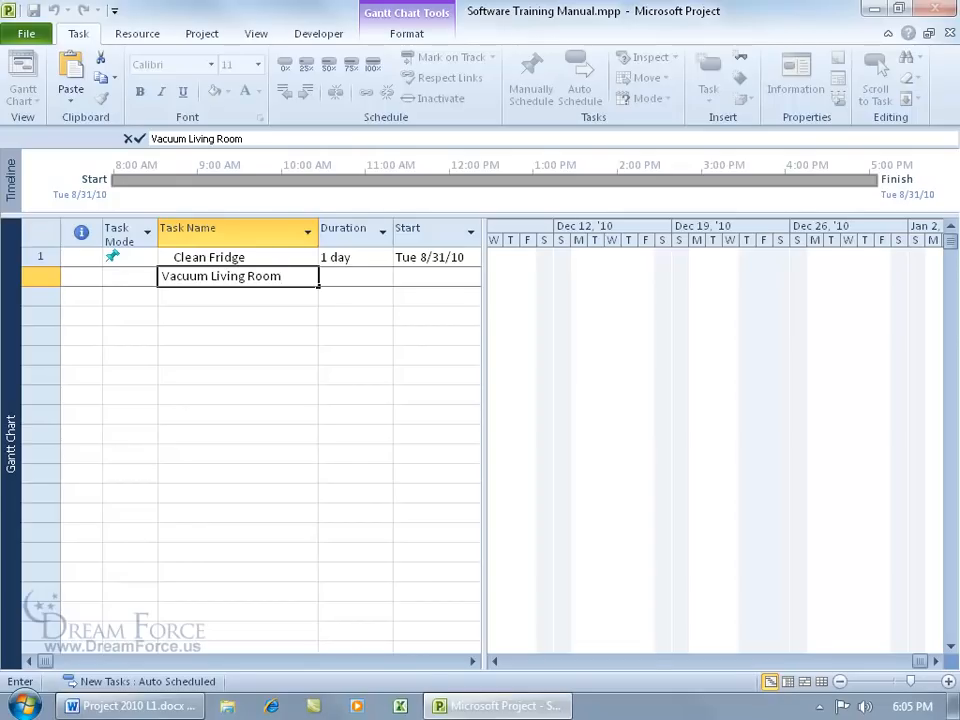
key("Return")
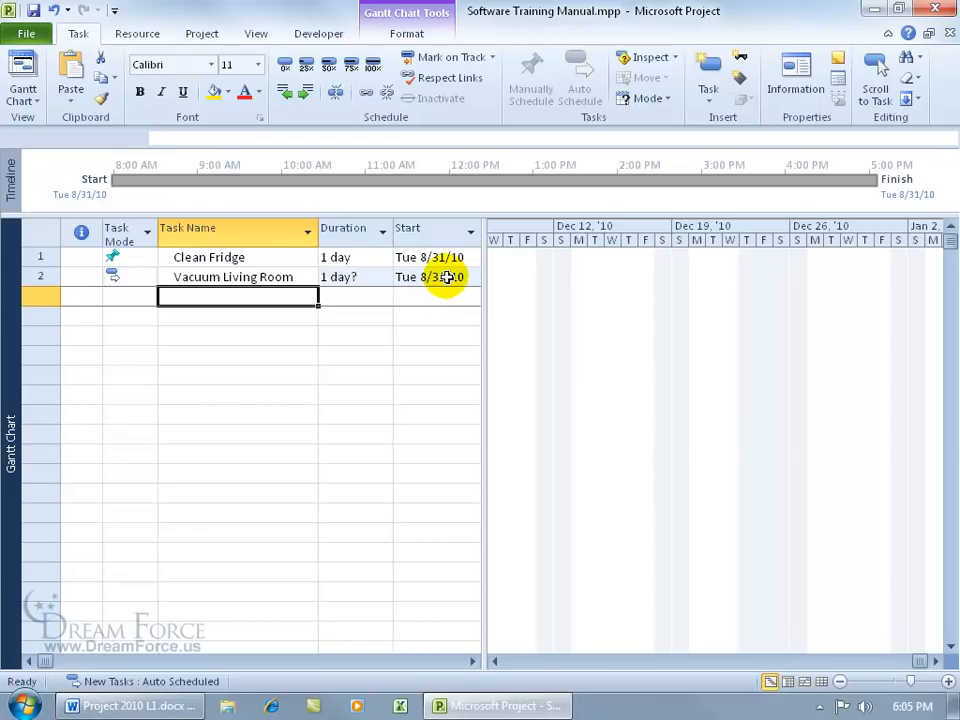
Step: Keep Vacuum Living Room's start date and firm its duration to 1d
left_click(446, 278)
left_click(473, 279)
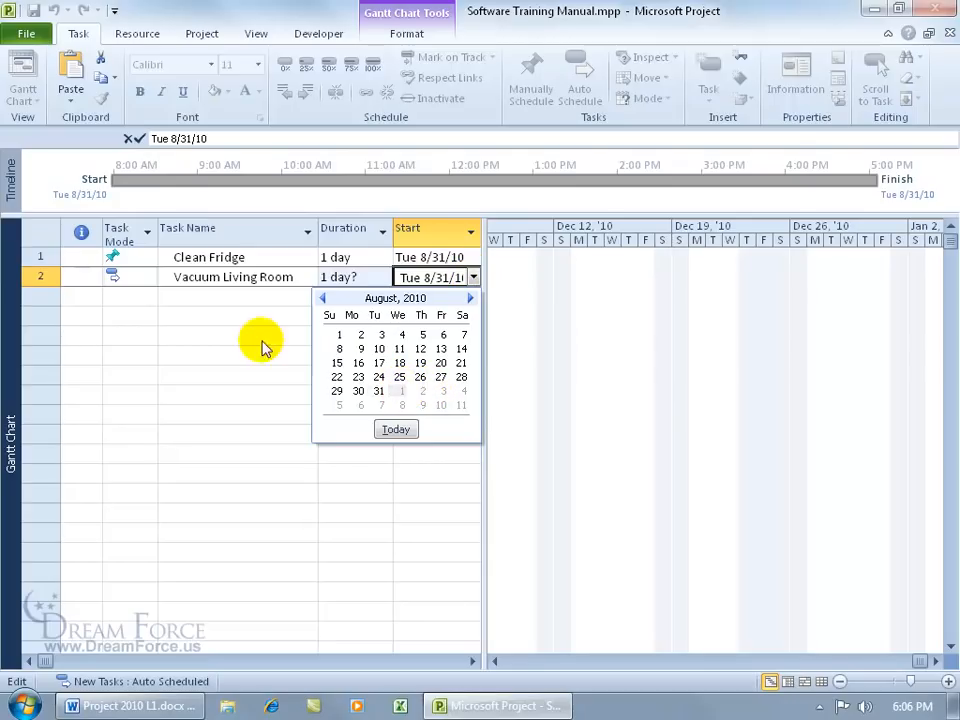
left_click(161, 316)
left_click(261, 314)
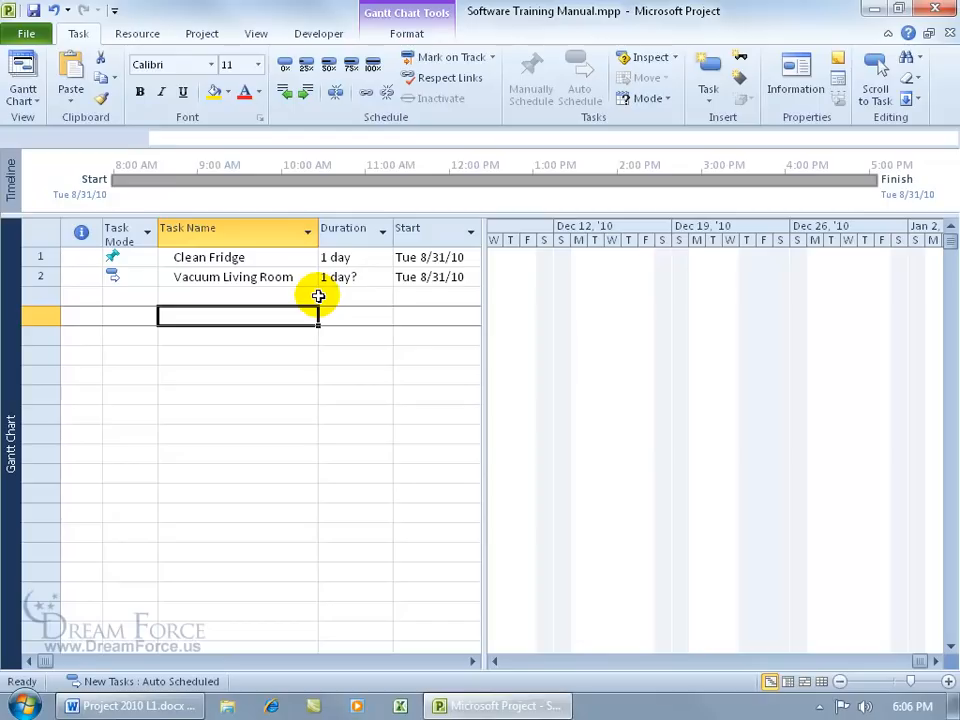
left_click(356, 279)
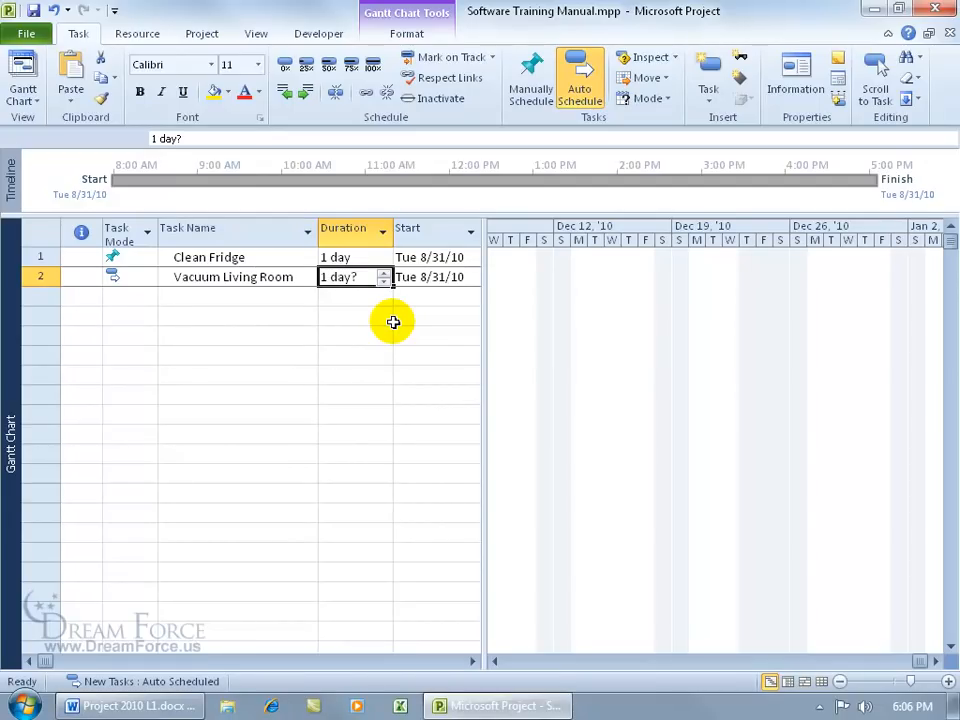
type("1d")
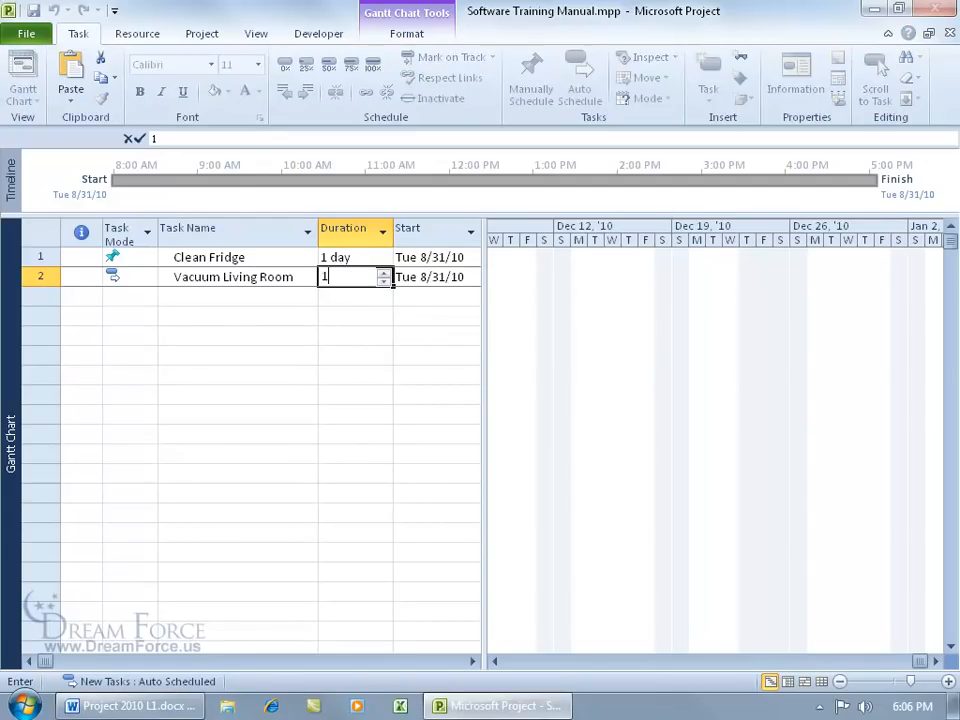
key("Return")
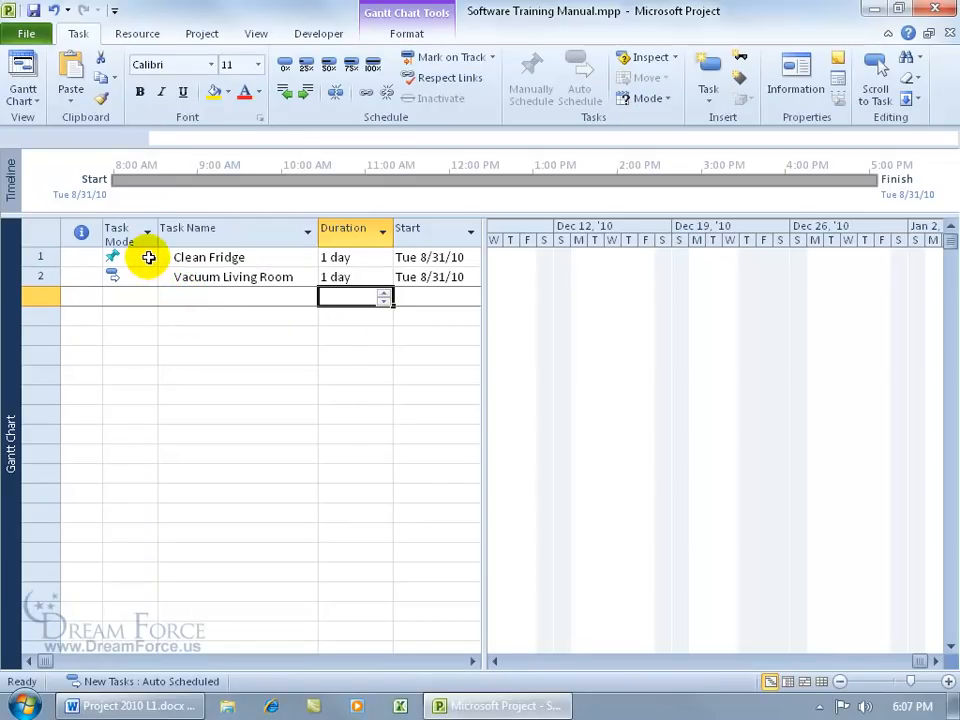
Step: Change Clean Fridge's task mode to Auto Scheduled
left_click(148, 258)
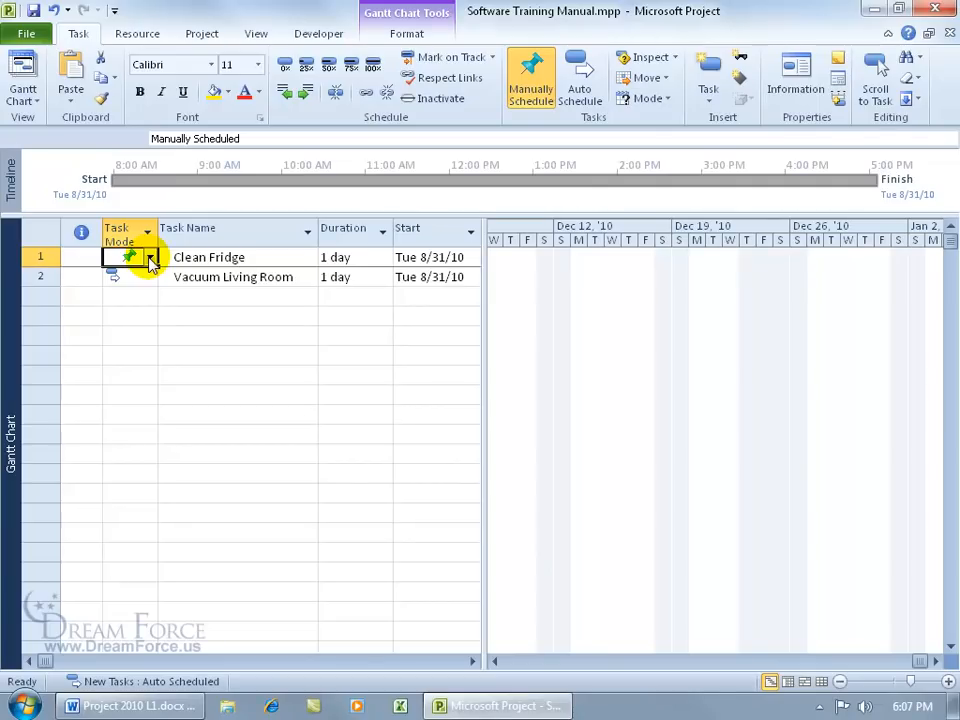
left_click(150, 258)
left_click(141, 289)
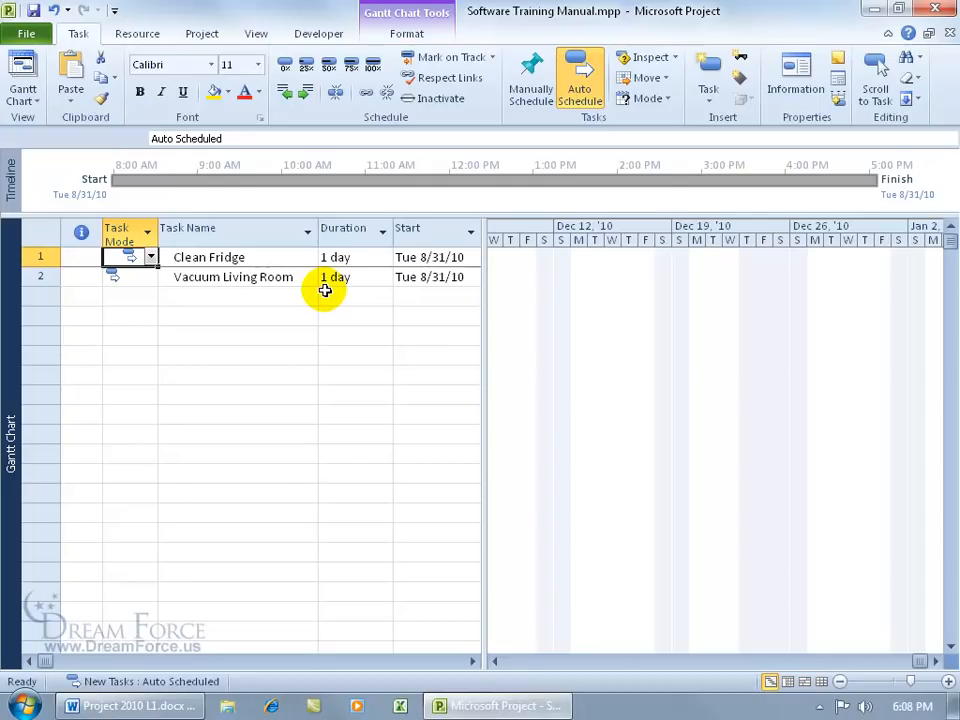
Step: Change Vacuum Living Room's task mode to Manually Scheduled
left_click(143, 278)
left_click(150, 279)
left_click(133, 290)
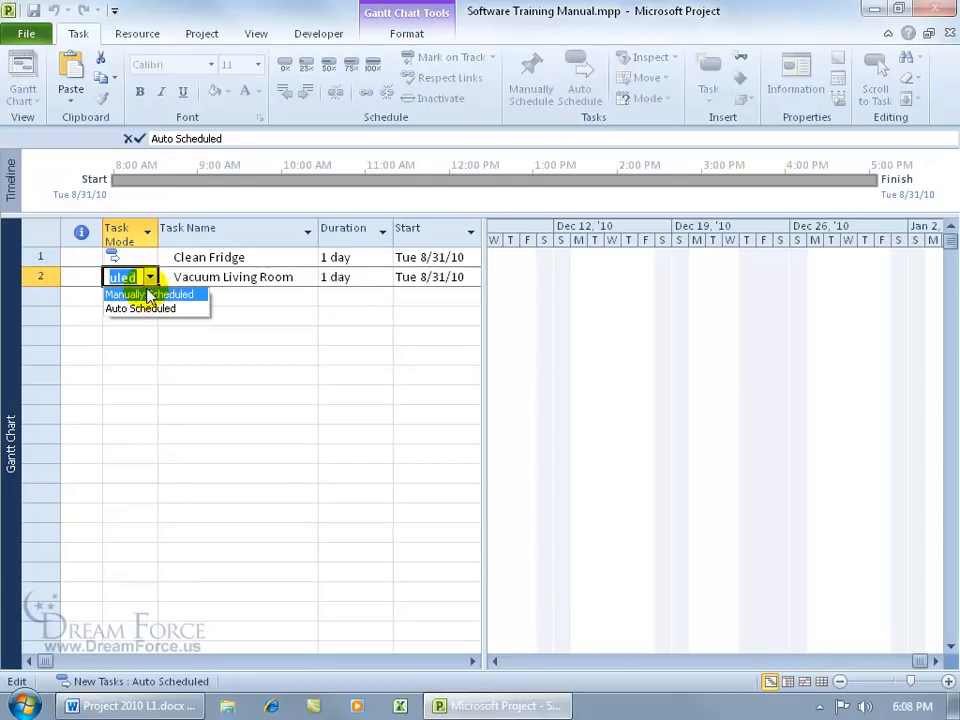
left_click(228, 309)
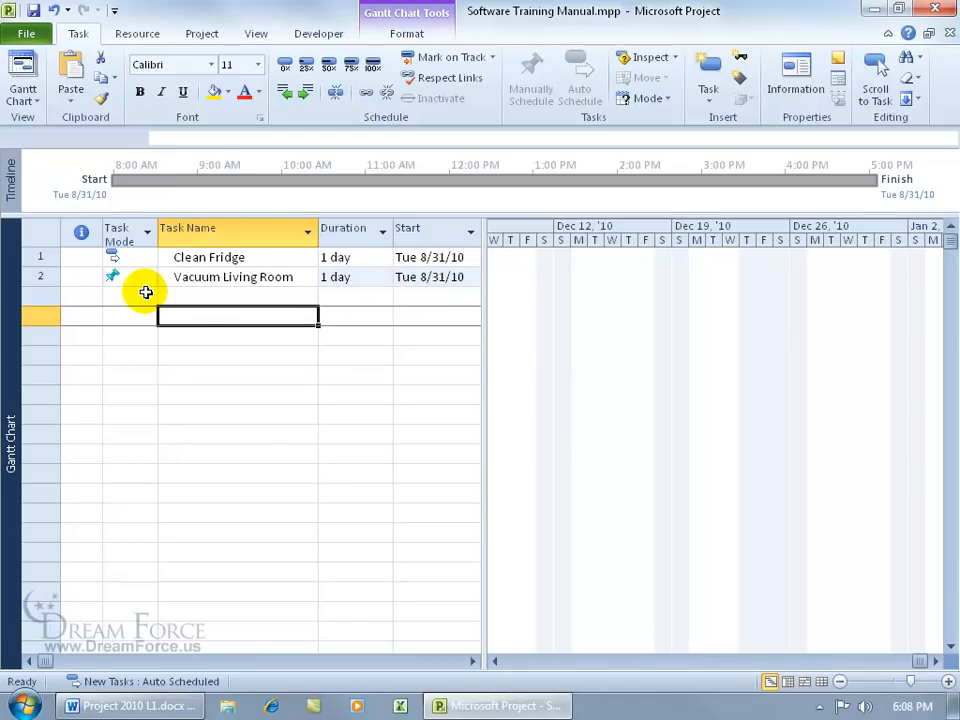
left_click(205, 299)
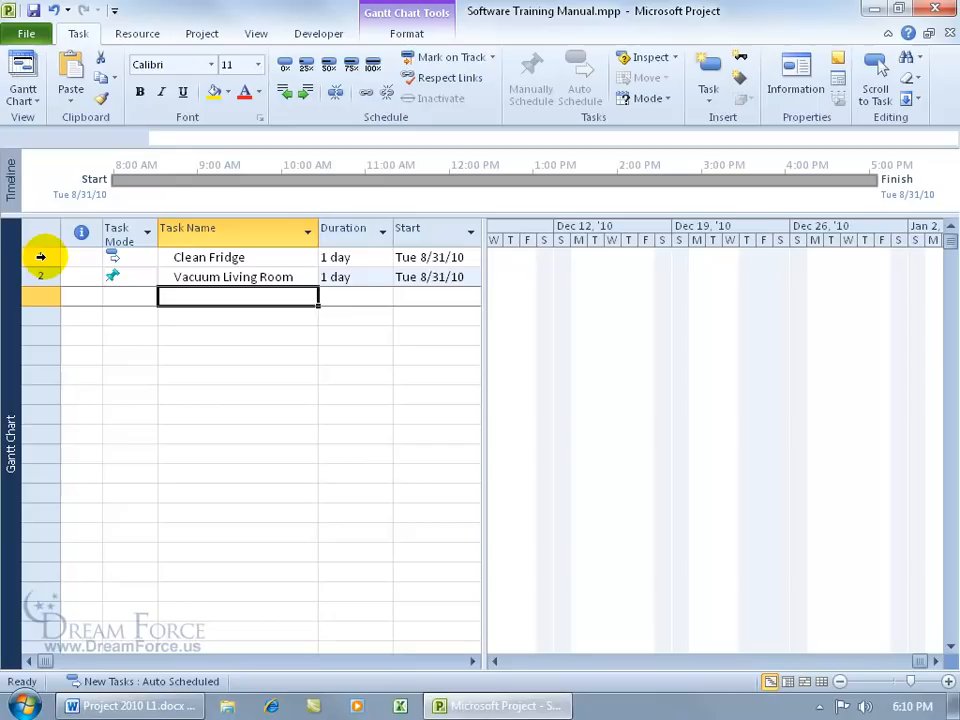
Step: Delete the Clean Fridge and Vacuum Living Room rows, then open the File Info page
left_click_drag(40, 257, 42, 275)
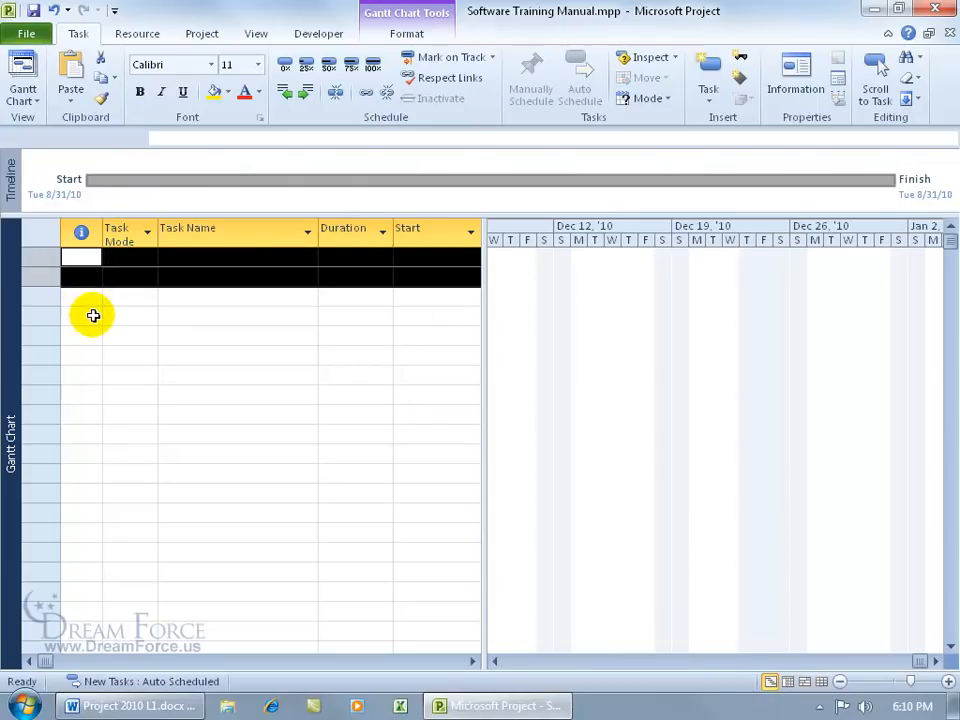
key("Delete")
left_click(77, 256)
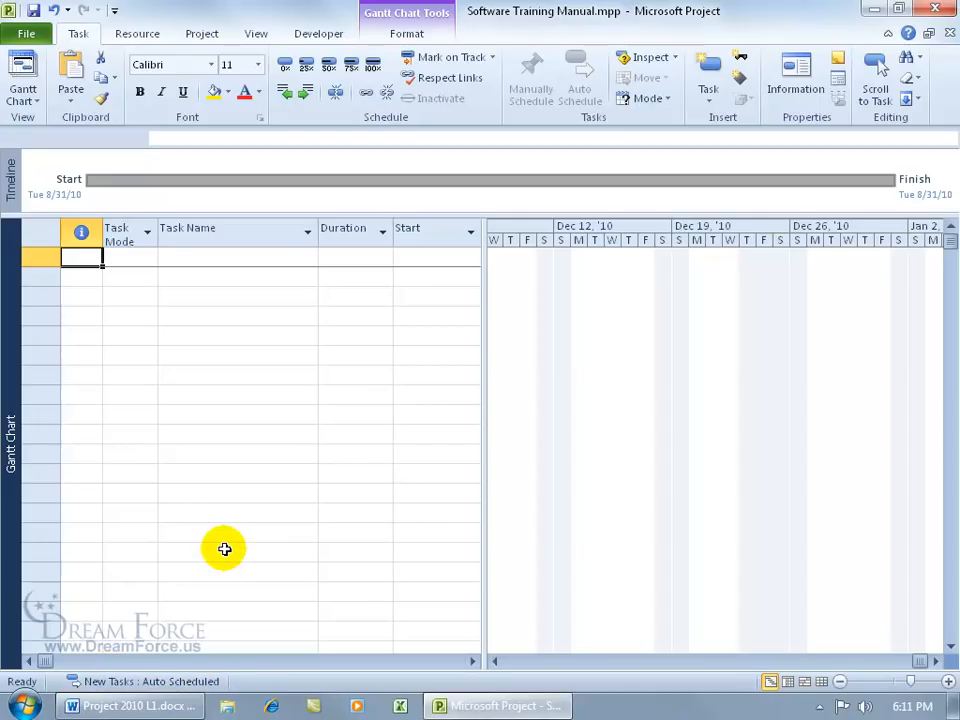
left_click(26, 34)
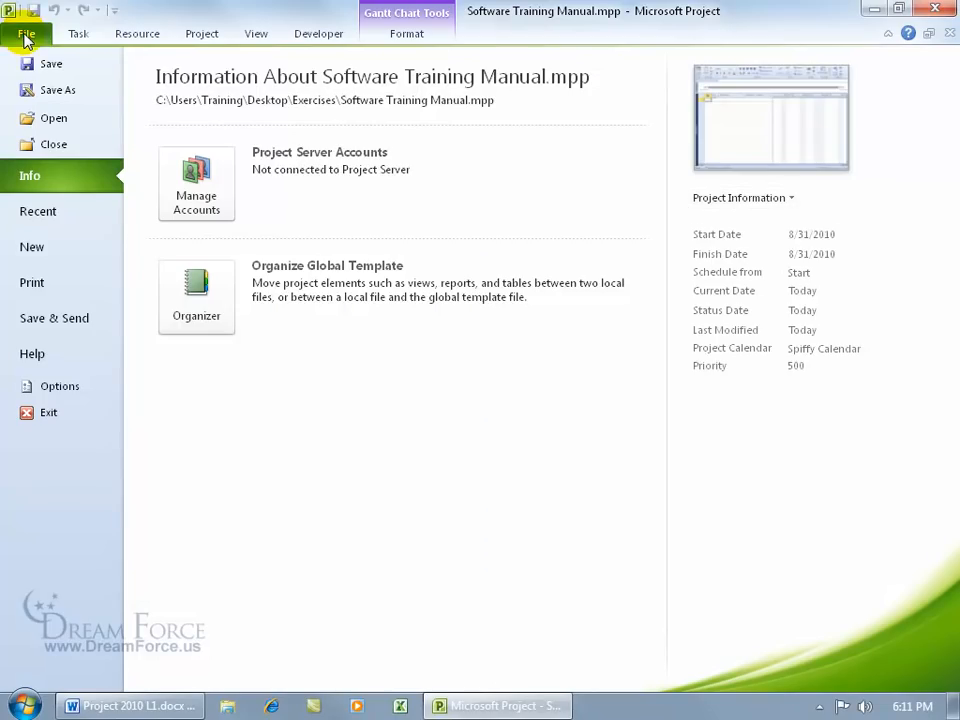
Step: Create a new blank project and turn off the New Task Mode Notification on the status bar
left_click(55, 250)
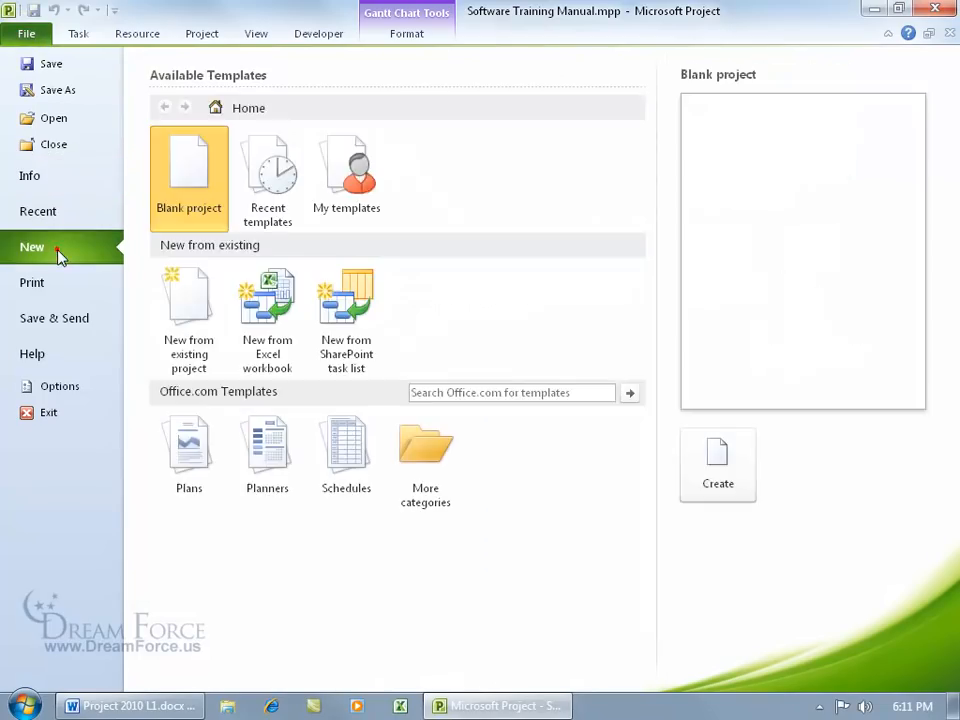
double_click(192, 192)
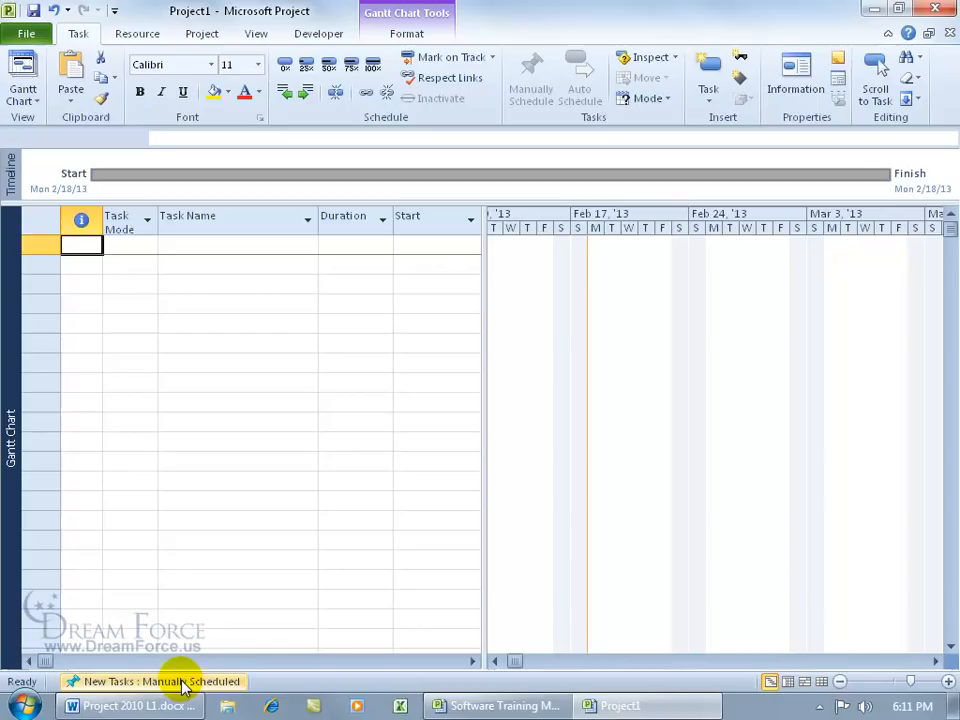
right_click(183, 683)
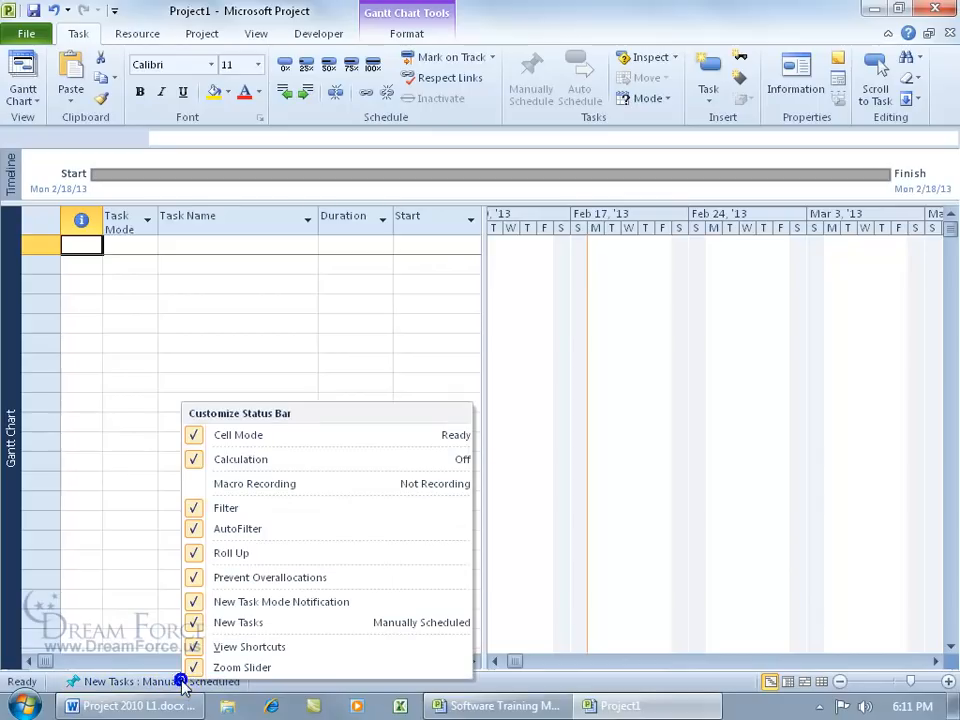
left_click(196, 604)
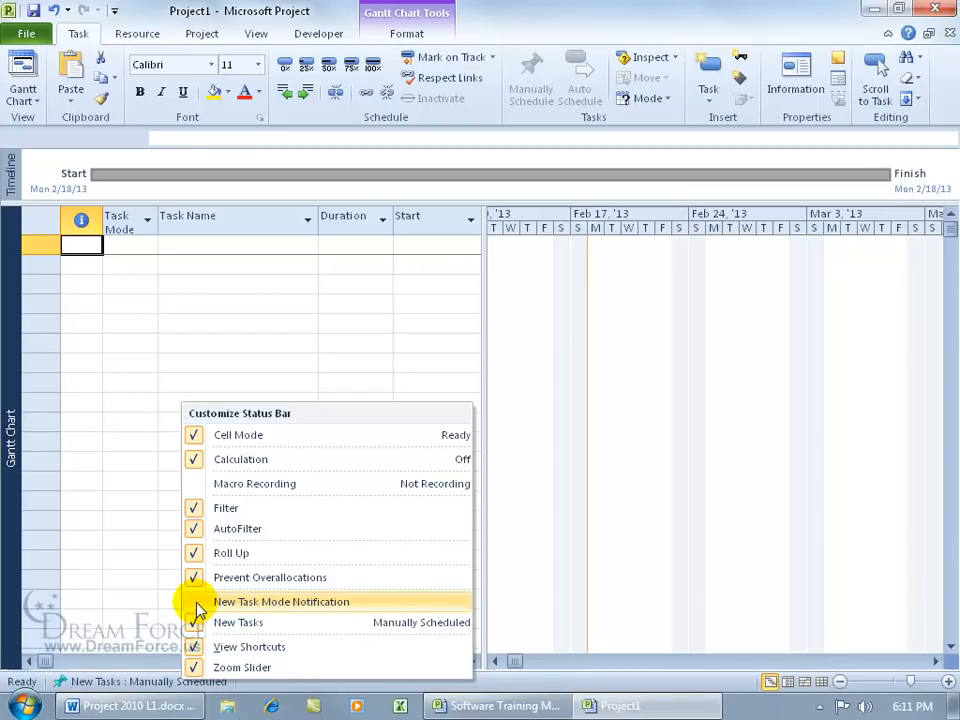
left_click(137, 683)
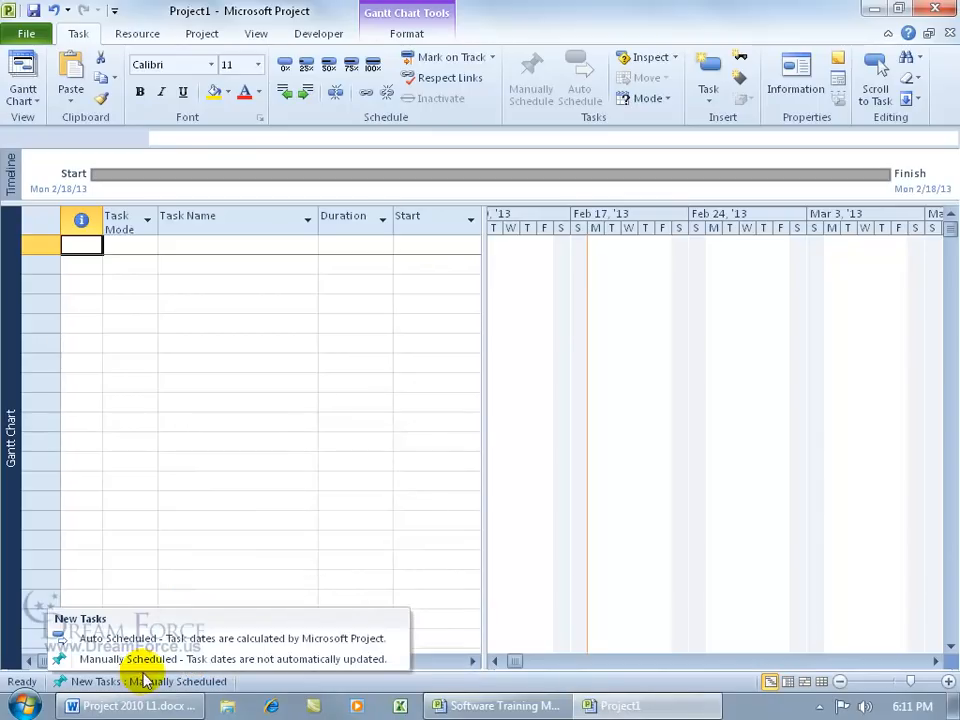
left_click(305, 684)
Step: Create another blank project and hide the New Tasks scheduling mode indicator from its status bar
left_click(36, 34)
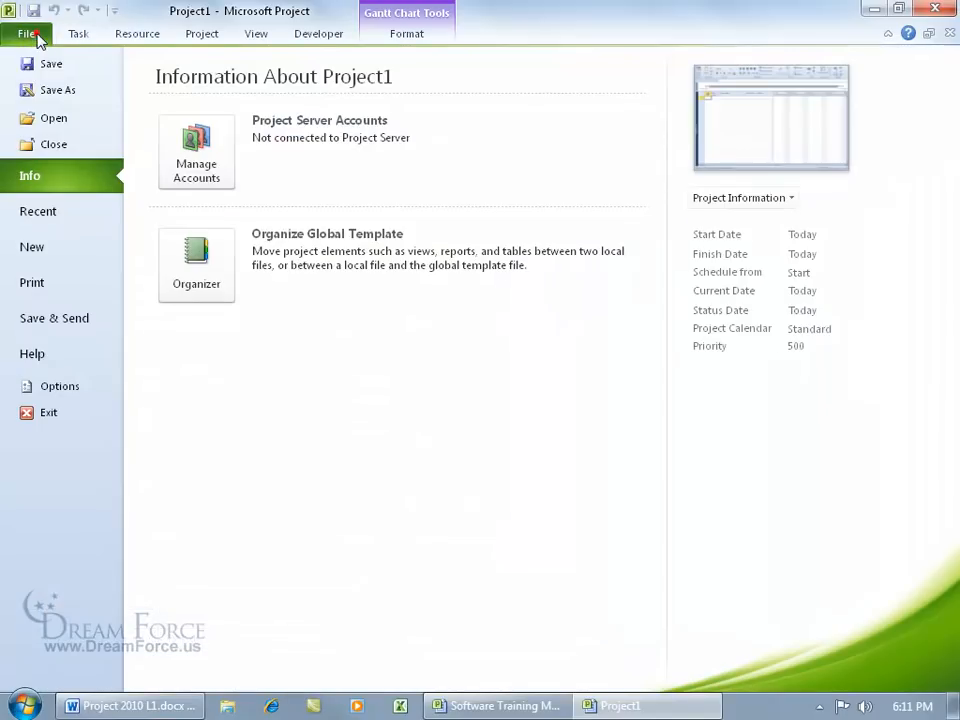
left_click(47, 246)
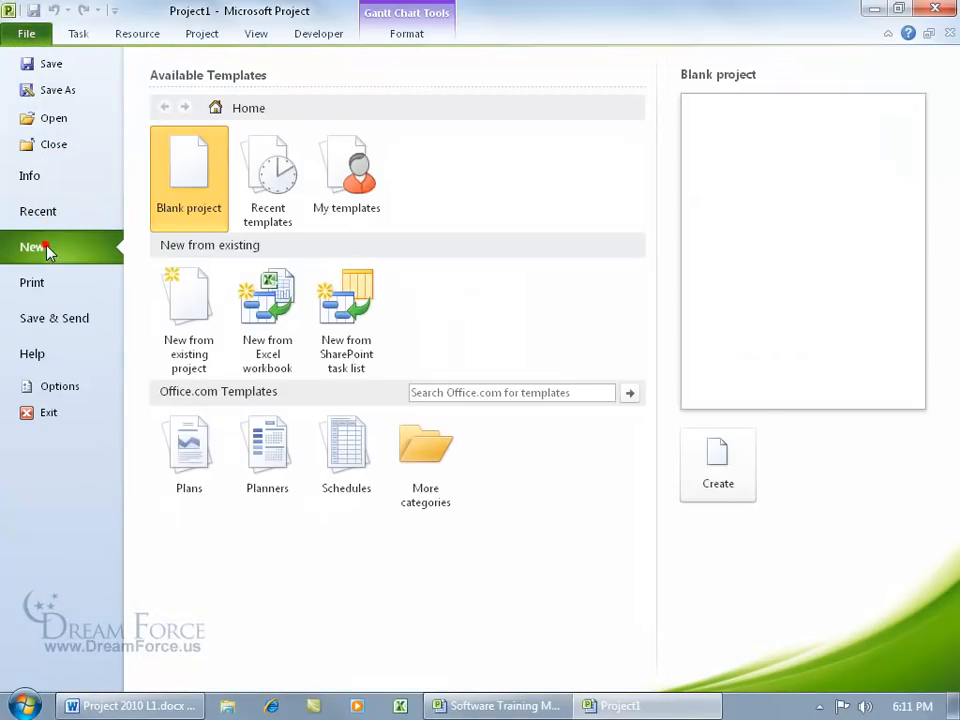
double_click(189, 199)
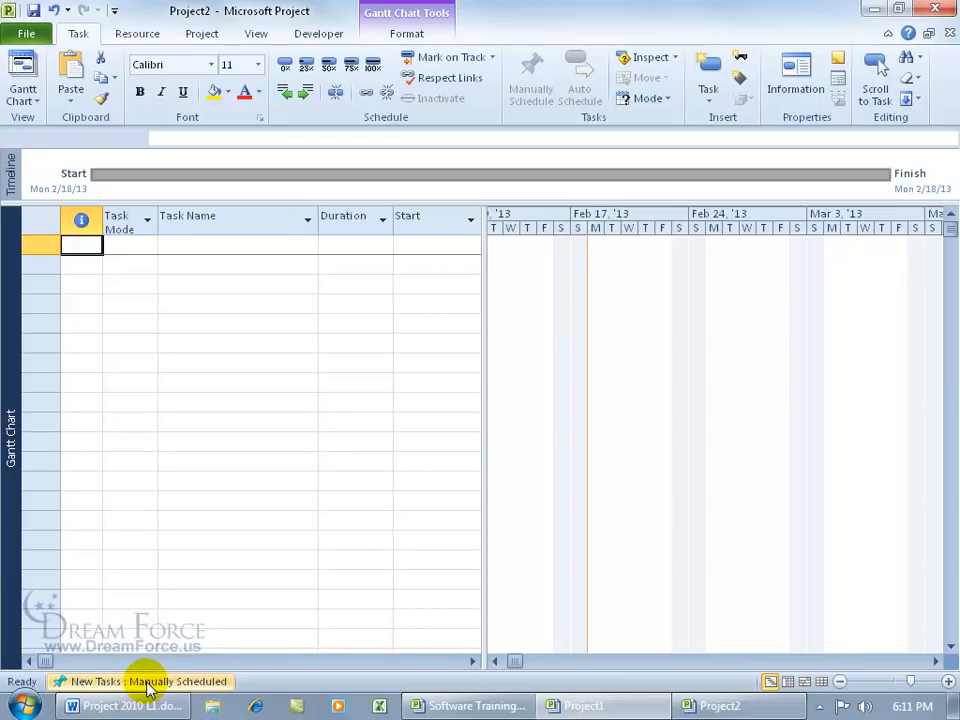
right_click(148, 680)
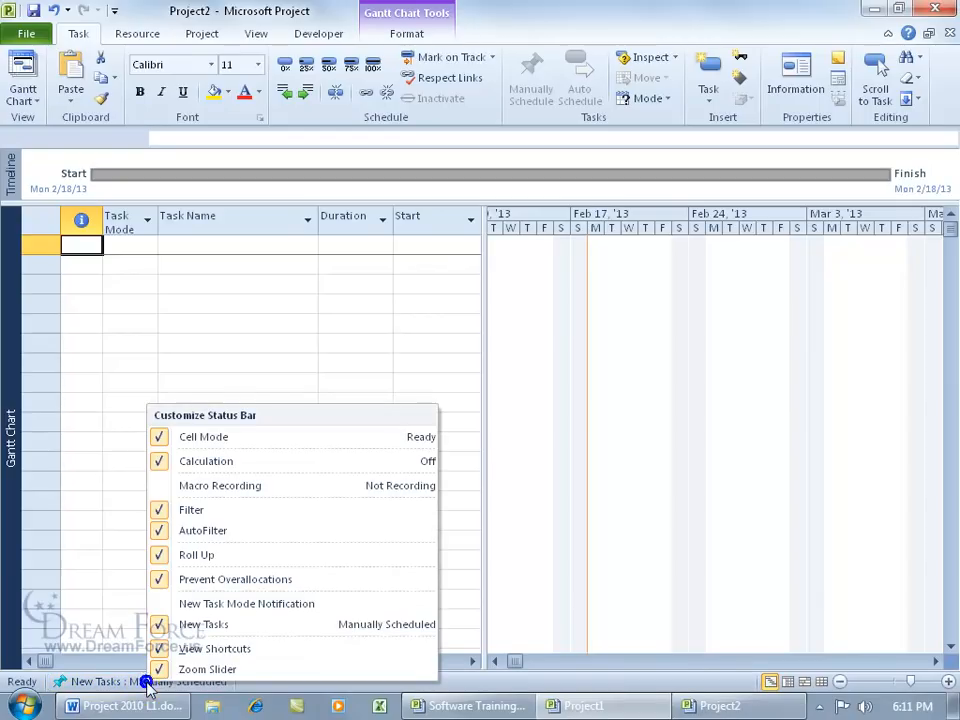
left_click(163, 628)
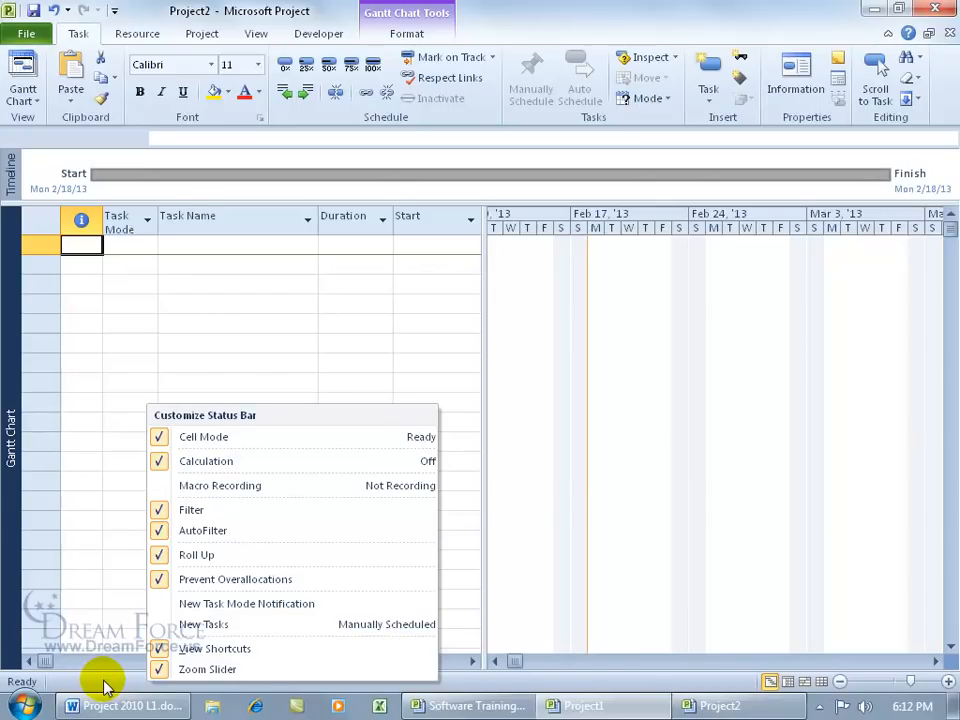
left_click(105, 686)
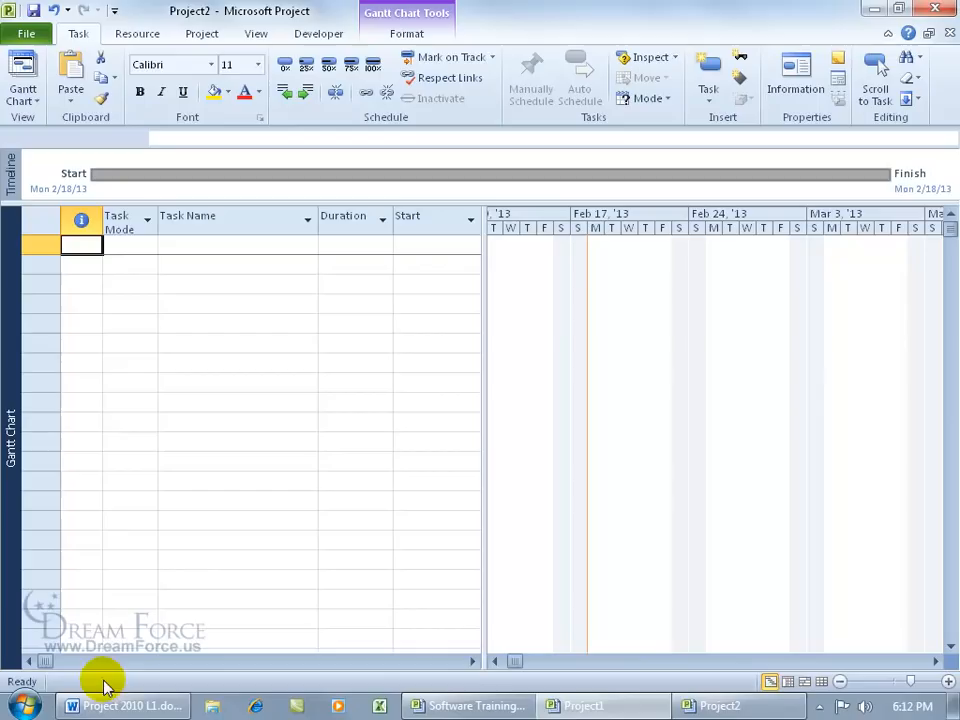
Step: In Schedule options, make new tasks Auto Scheduled for All New Projects
left_click(20, 36)
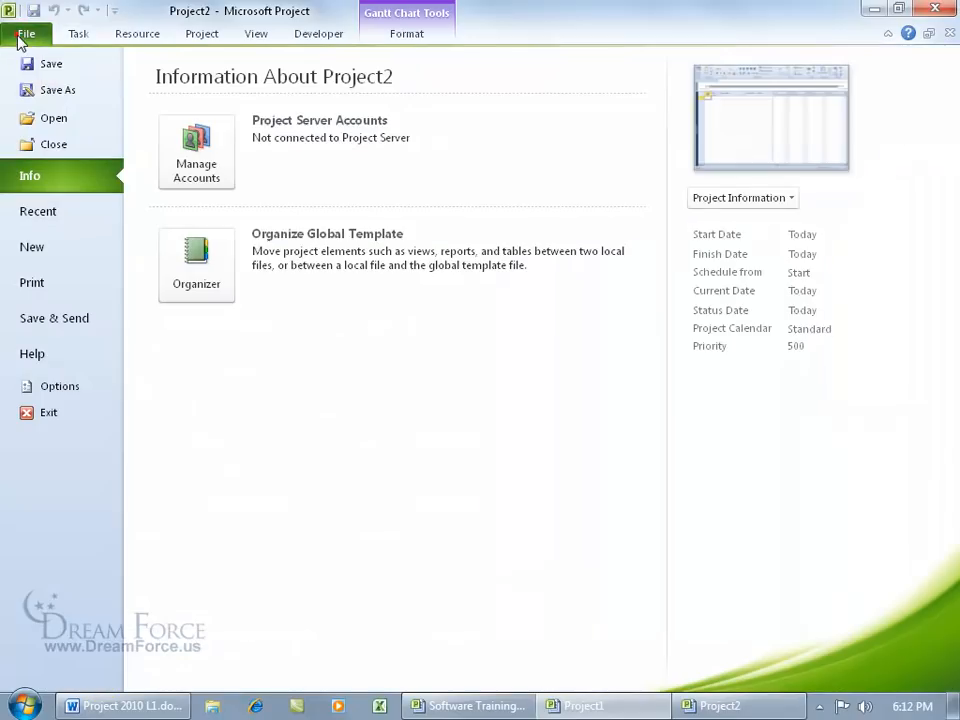
left_click(74, 382)
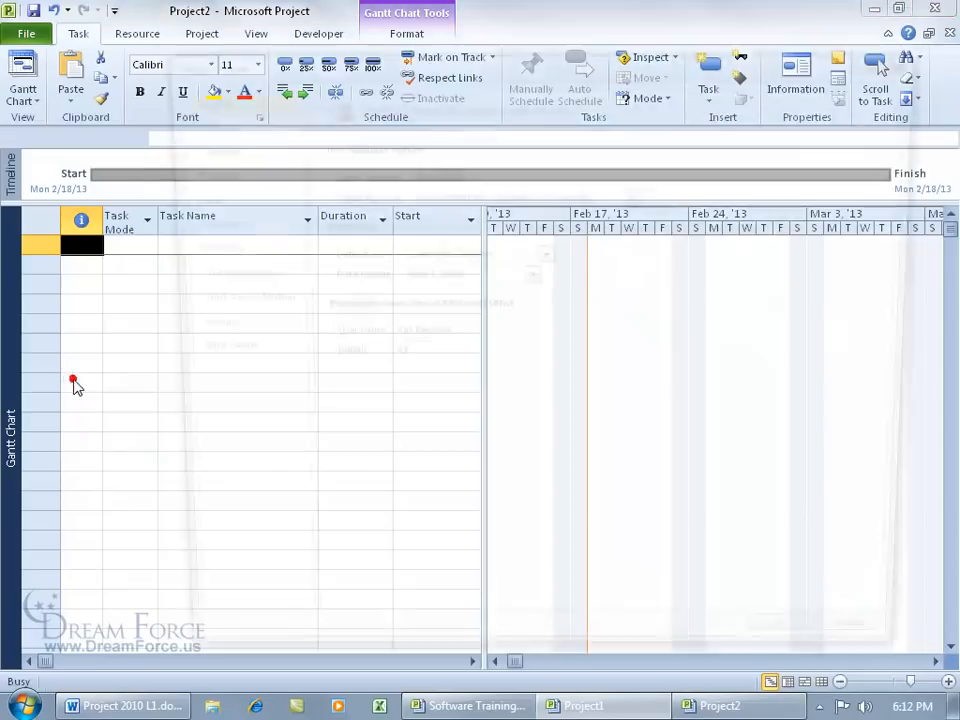
left_click(210, 148)
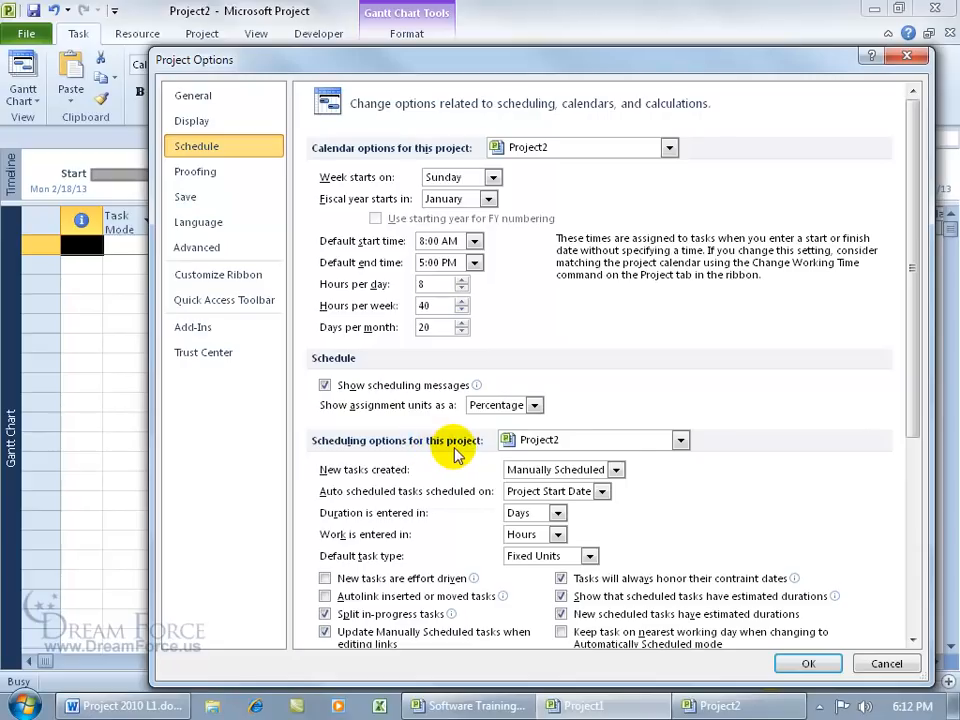
left_click(680, 441)
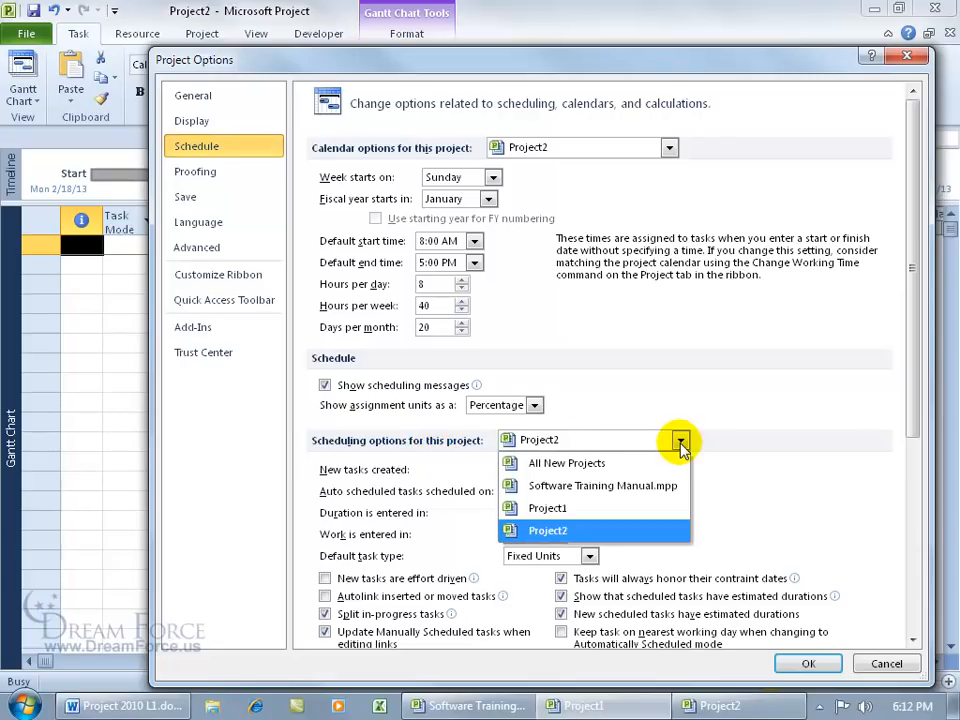
left_click(708, 443)
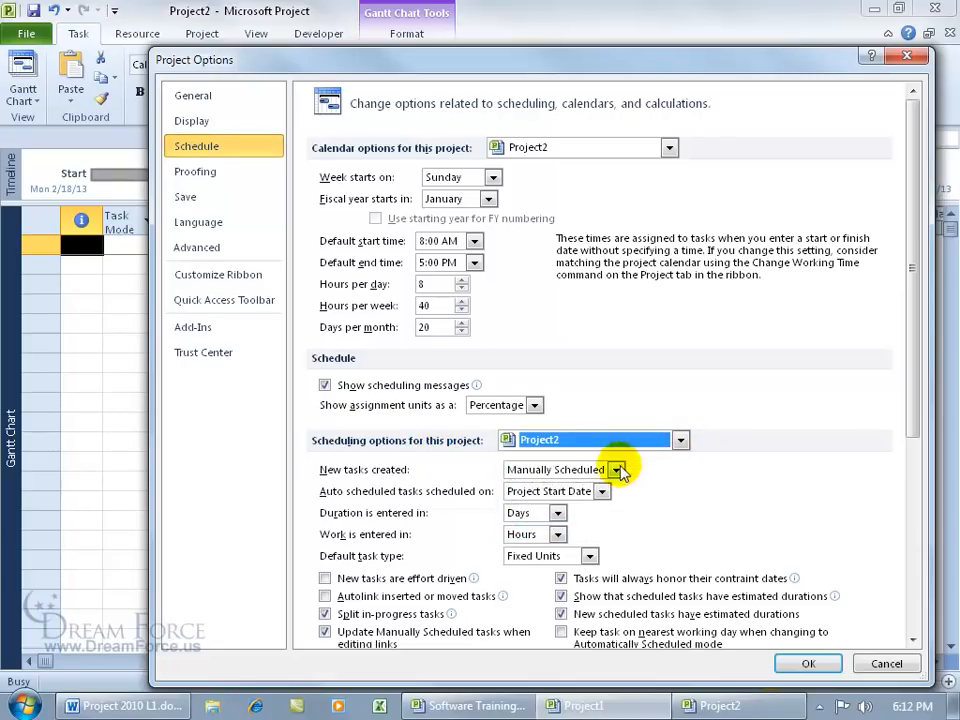
left_click(681, 441)
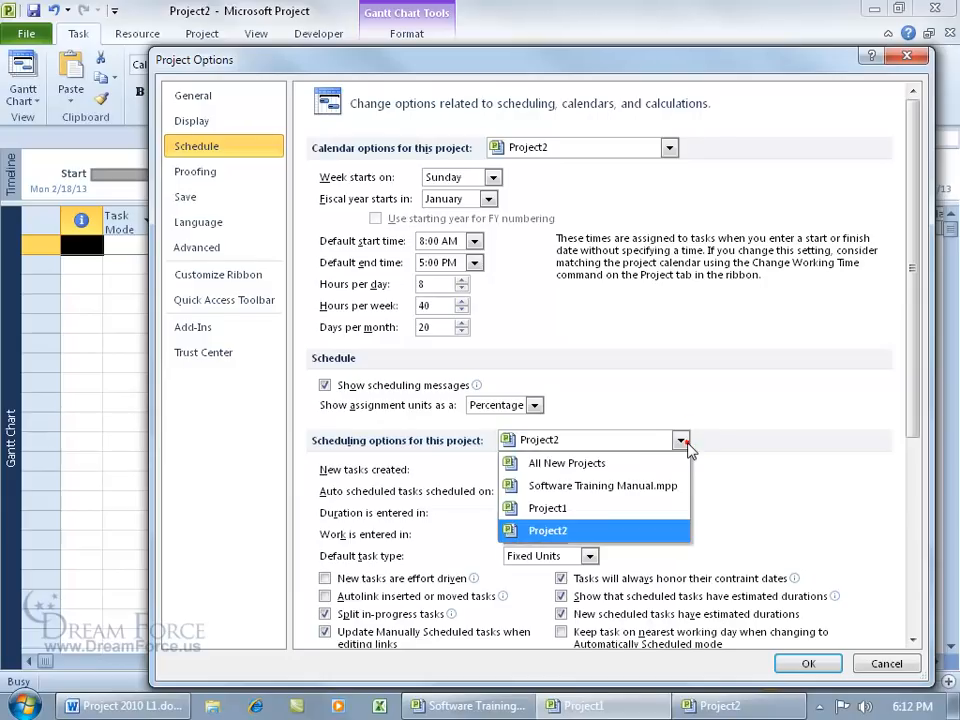
left_click(664, 461)
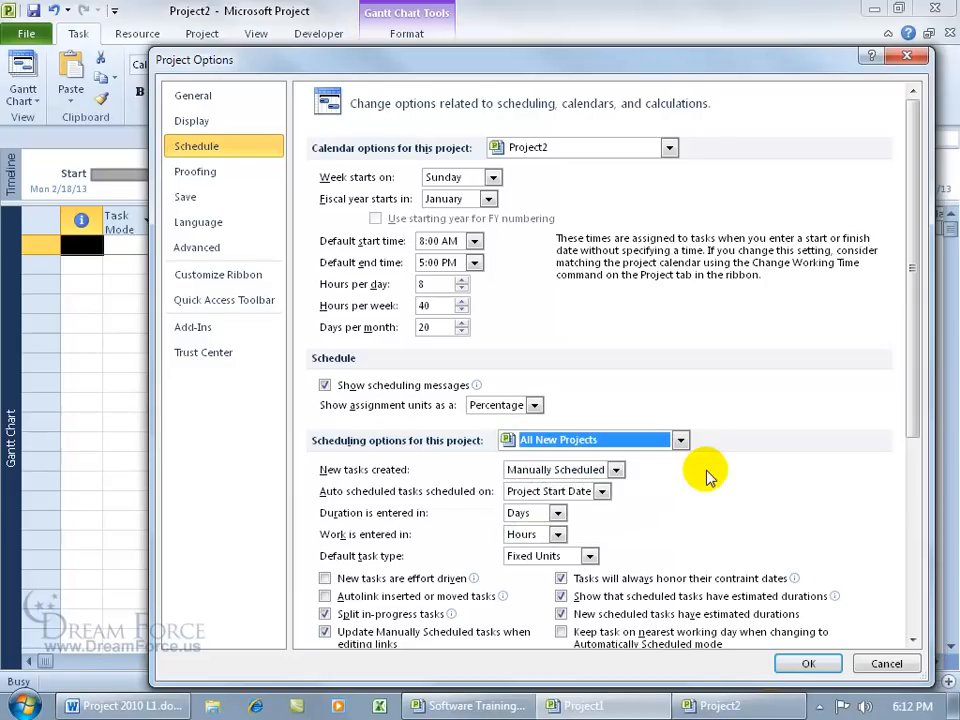
left_click(615, 469)
left_click(598, 505)
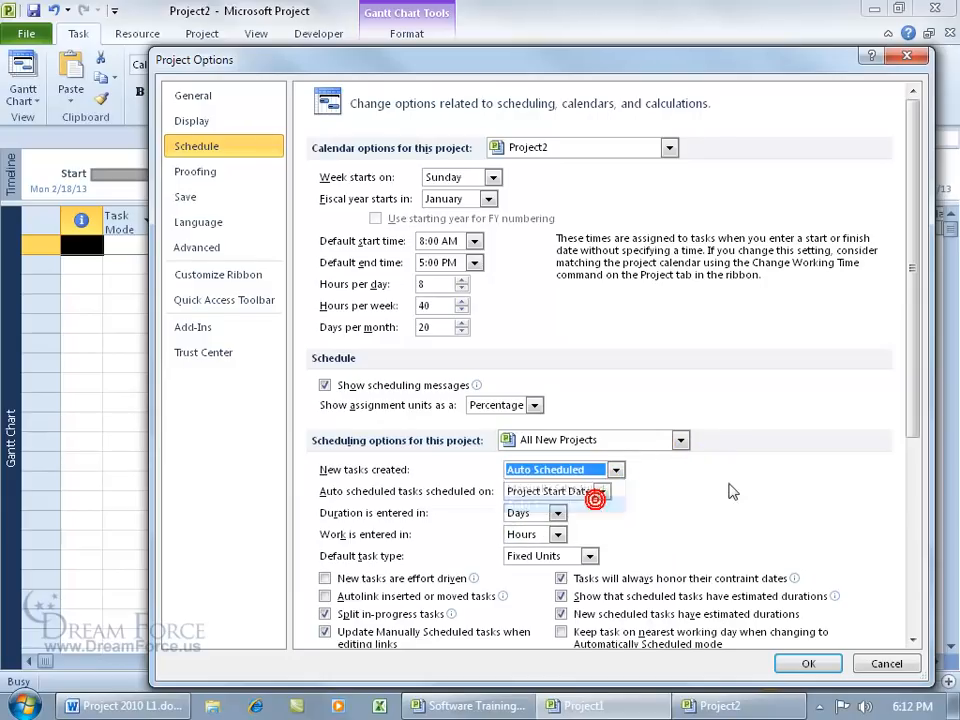
left_click(806, 663)
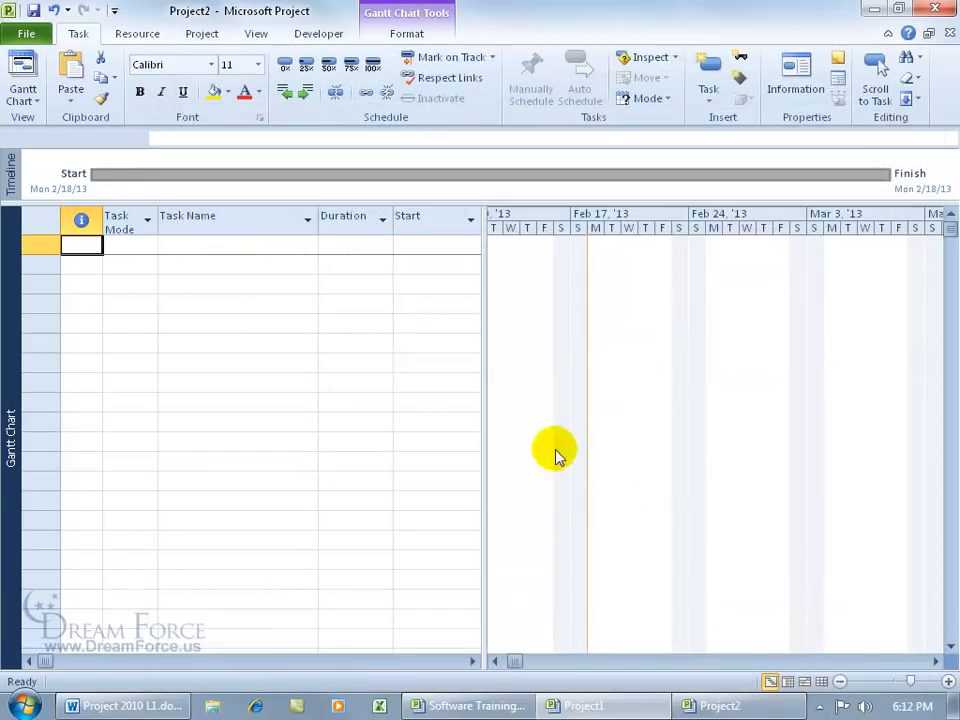
Step: Start a new blank project
left_click(28, 38)
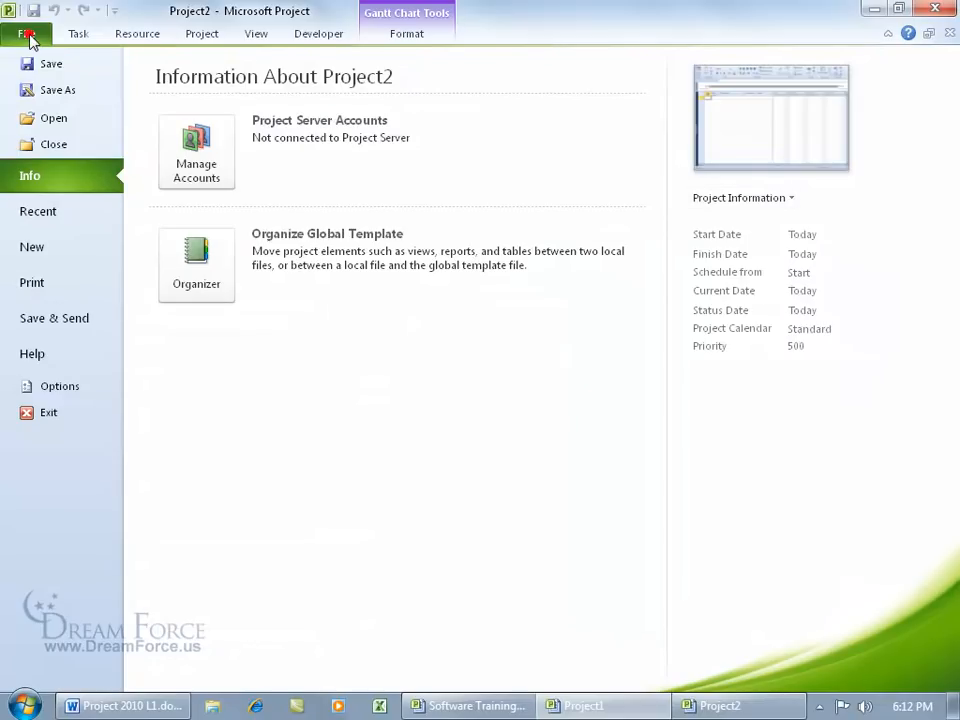
left_click(47, 245)
double_click(188, 174)
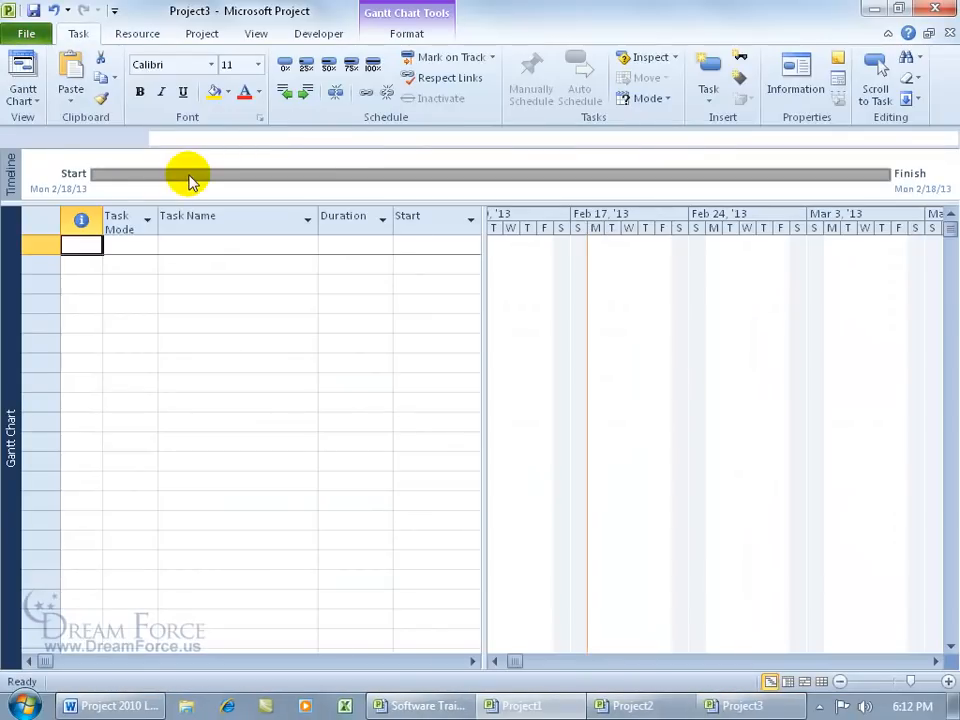
Step: Enter 'Add Task' in row 1, then begin typing 'Start Book' as the first task name
left_click(231, 245)
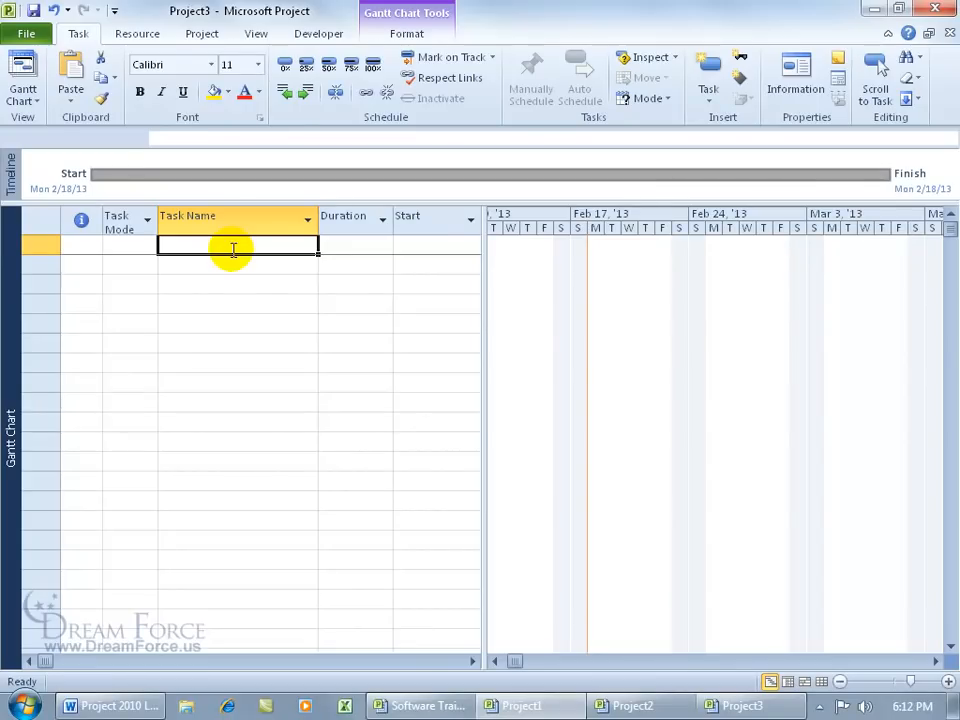
type("Add Task")
key("Return")
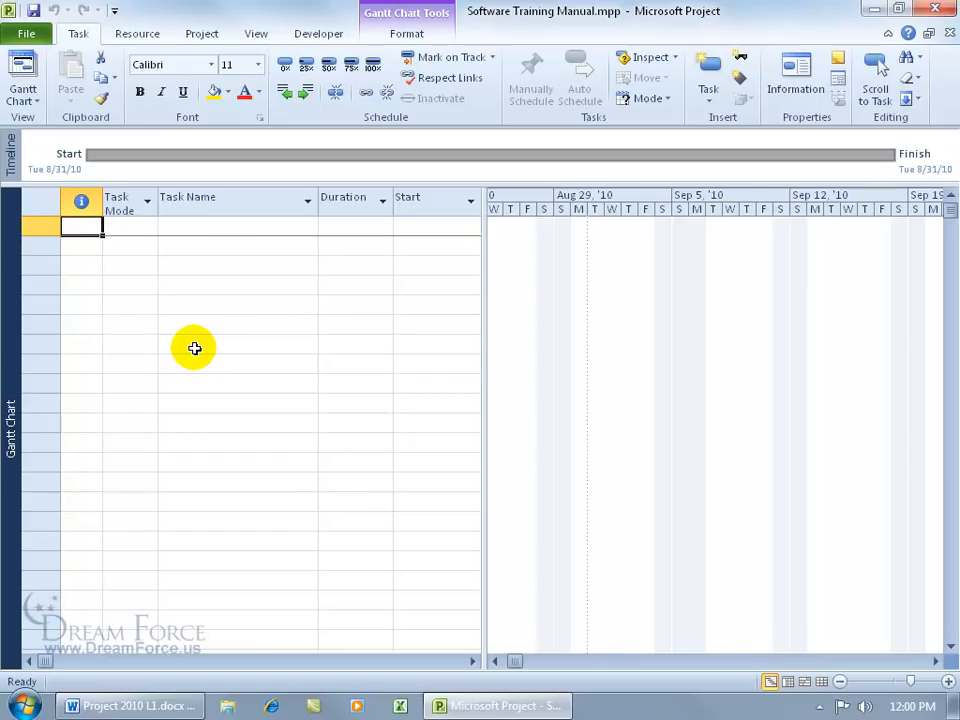
left_click(168, 225)
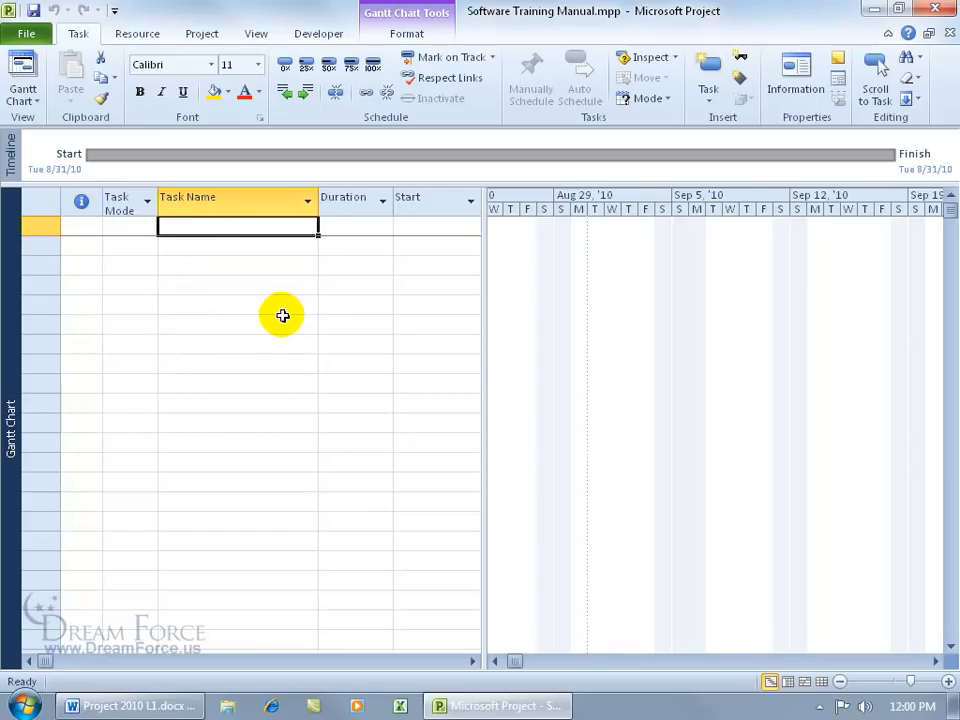
type("Start Book")
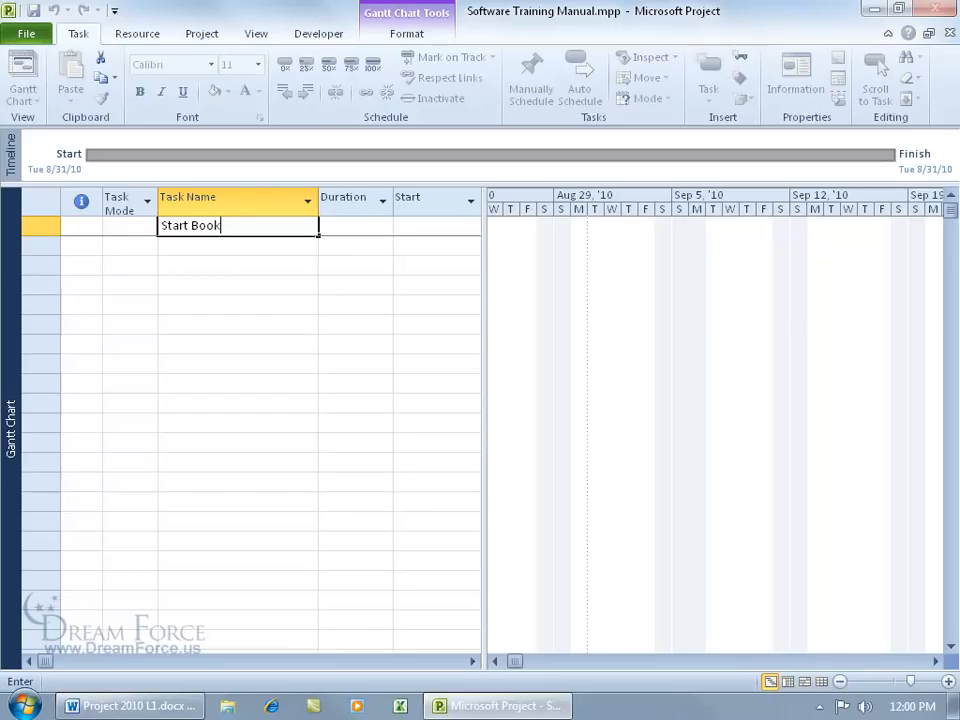
Step: Commit Start Book and add Research Phase, Outline Phase and Development Phase tasks
key("Return")
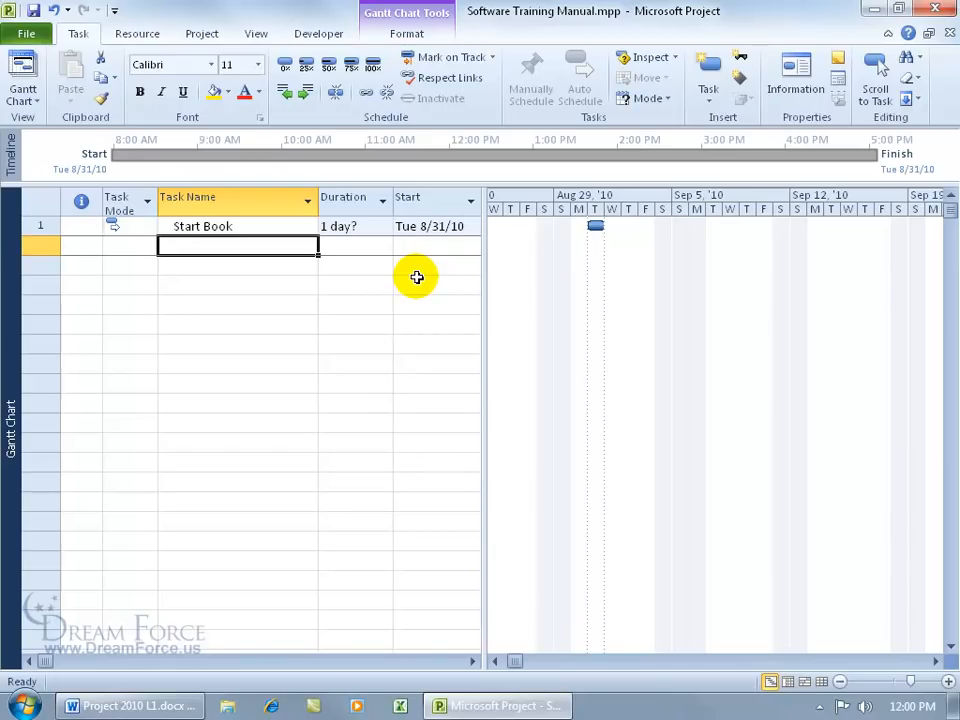
type("Research Phase")
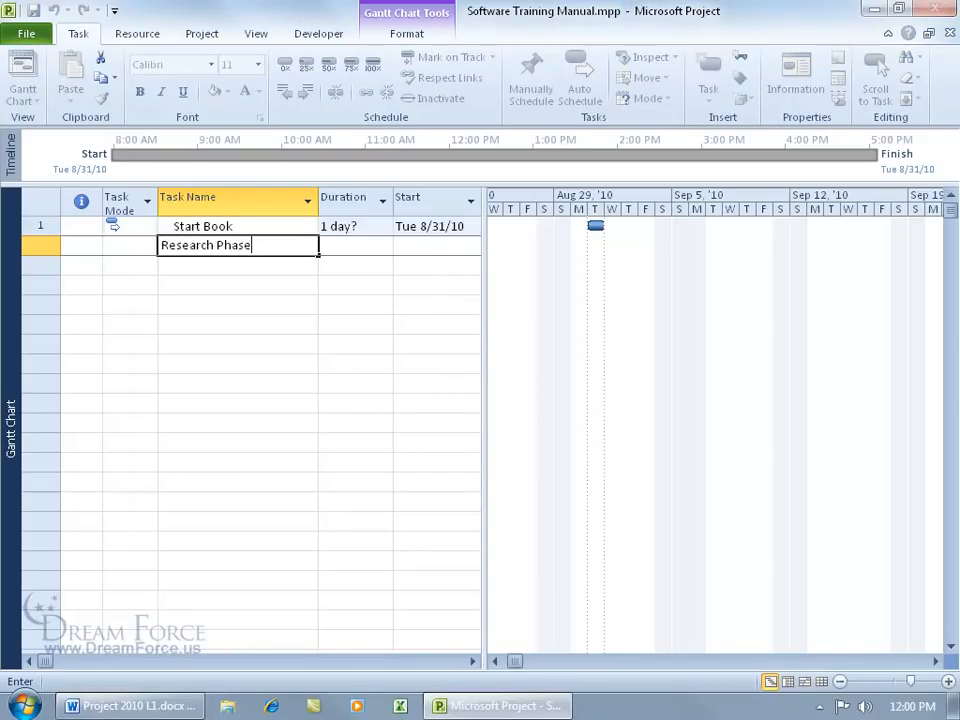
key("Return")
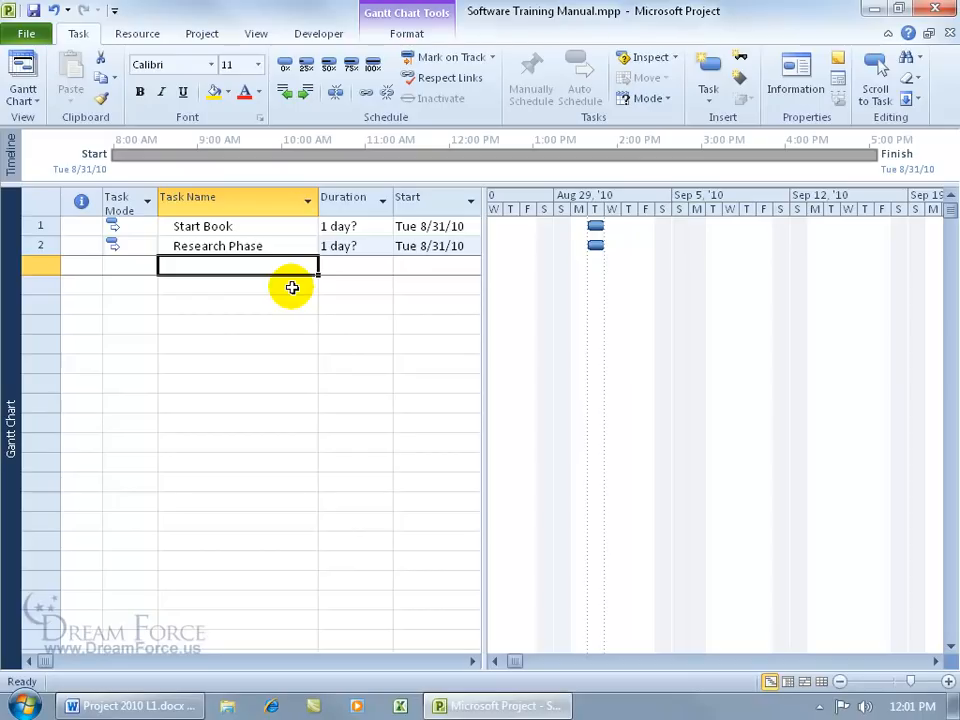
type("O")
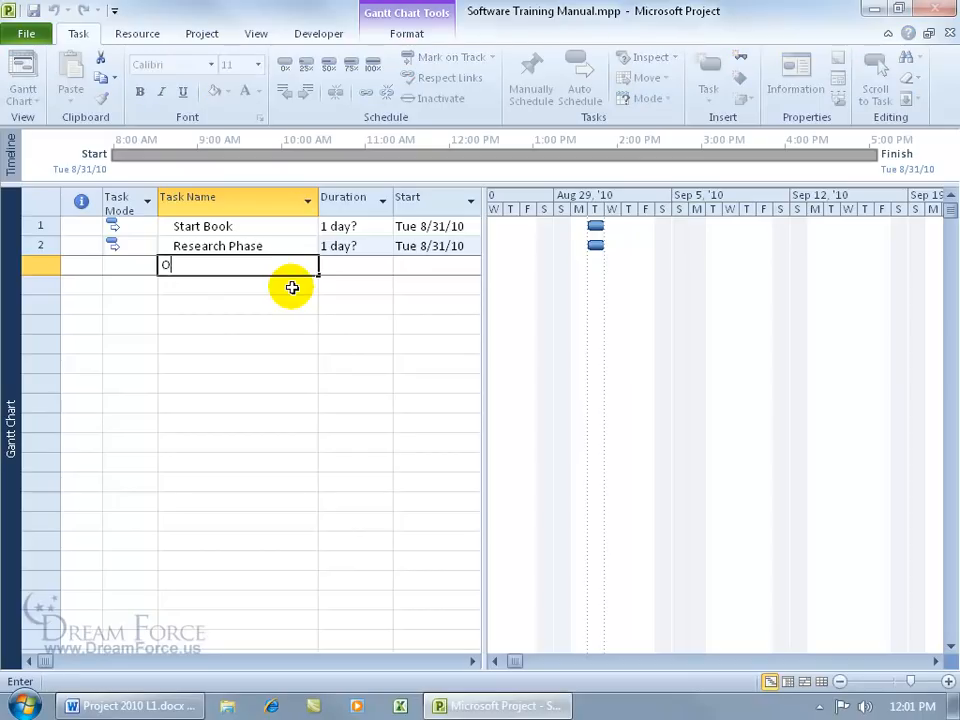
type("utline Phase")
key("Return")
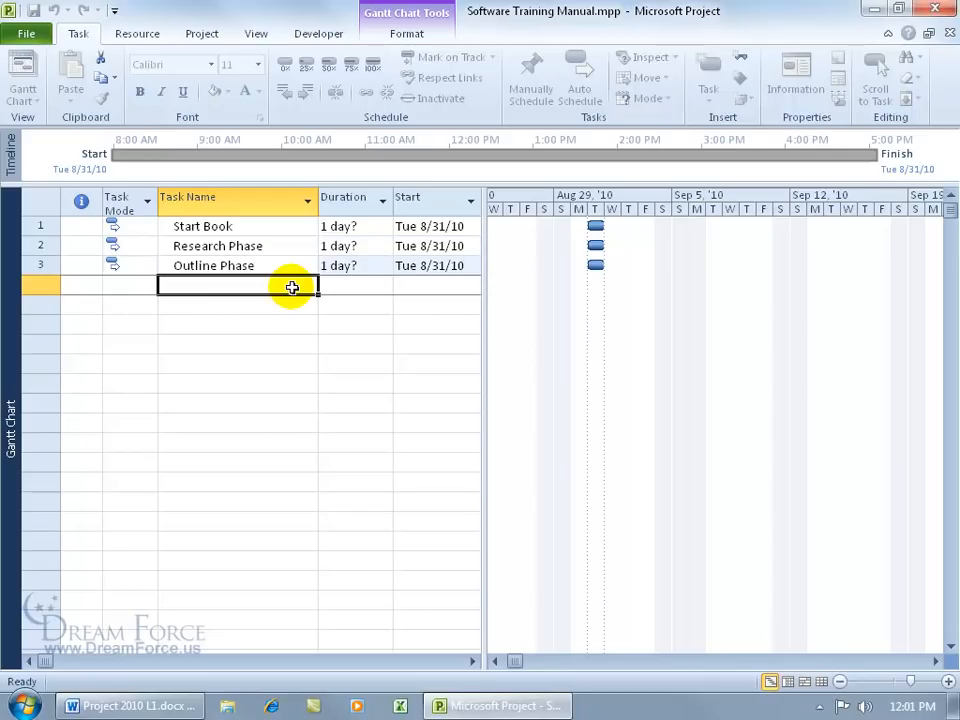
type("Development Phase")
key("Return")
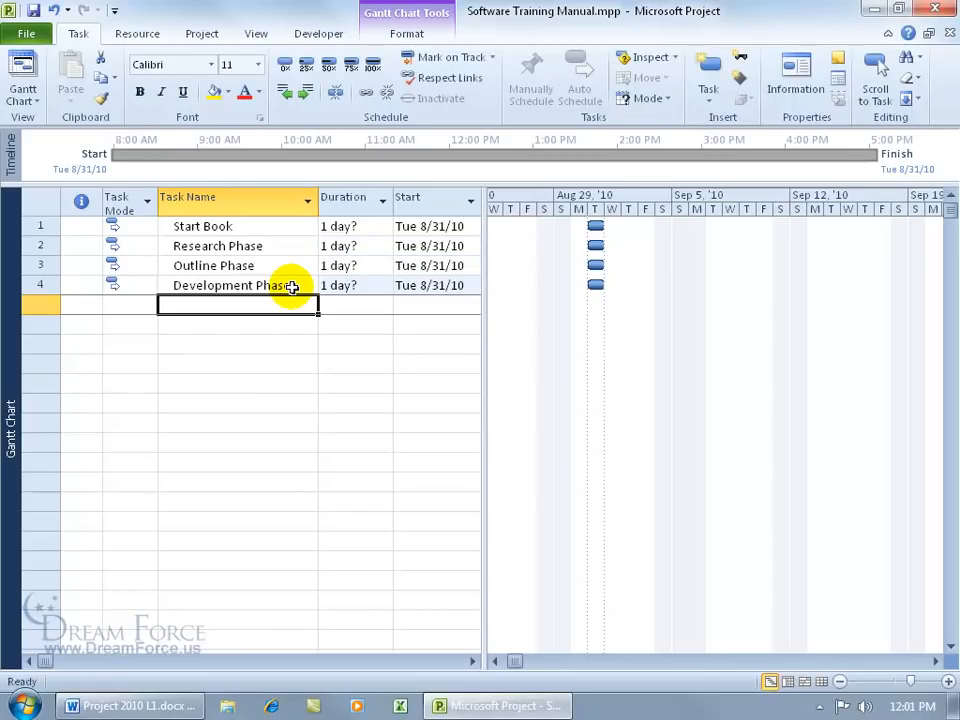
Step: Add Test Phase, Review Phase, Print Phase and Book Complete tasks
type("Test Phase")
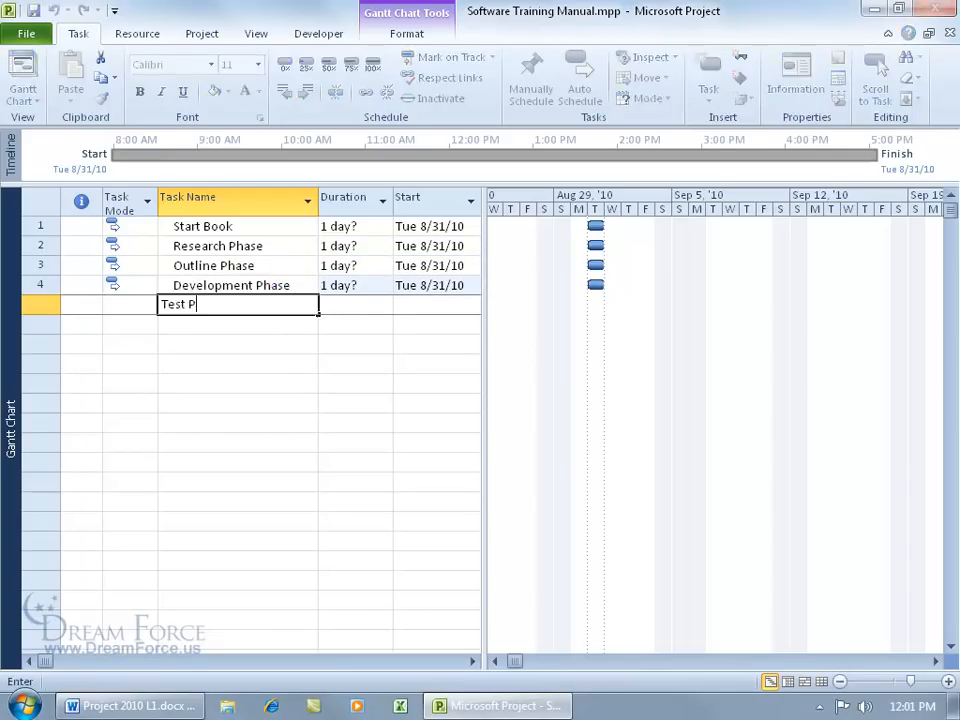
key("Return")
type("Review Ph")
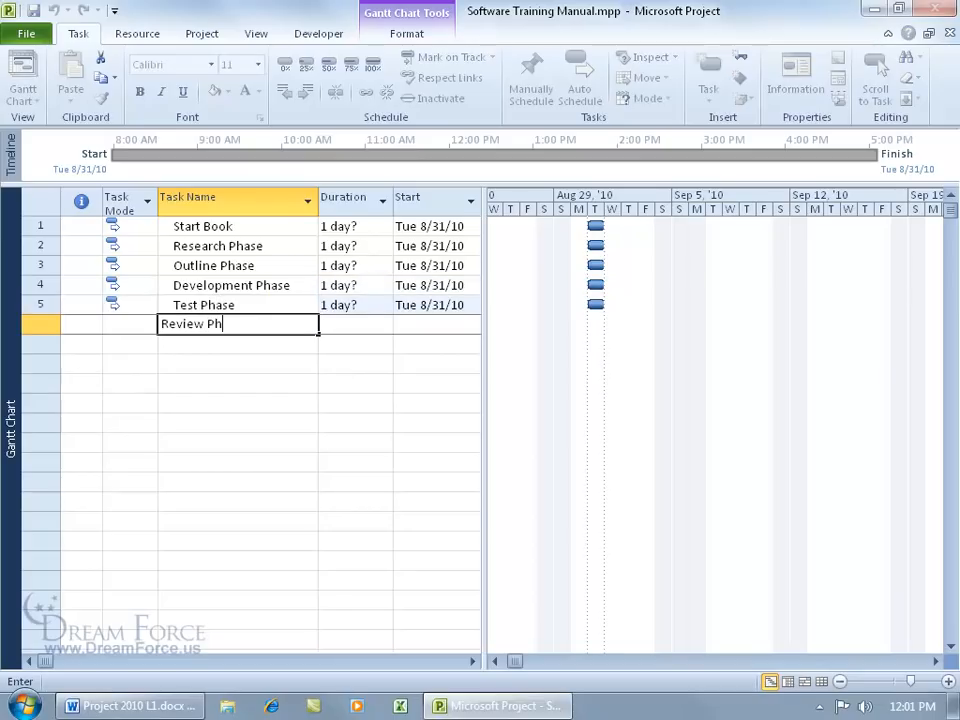
type("ase")
key("Return")
type("Print Phase")
key("Return")
type("Book")
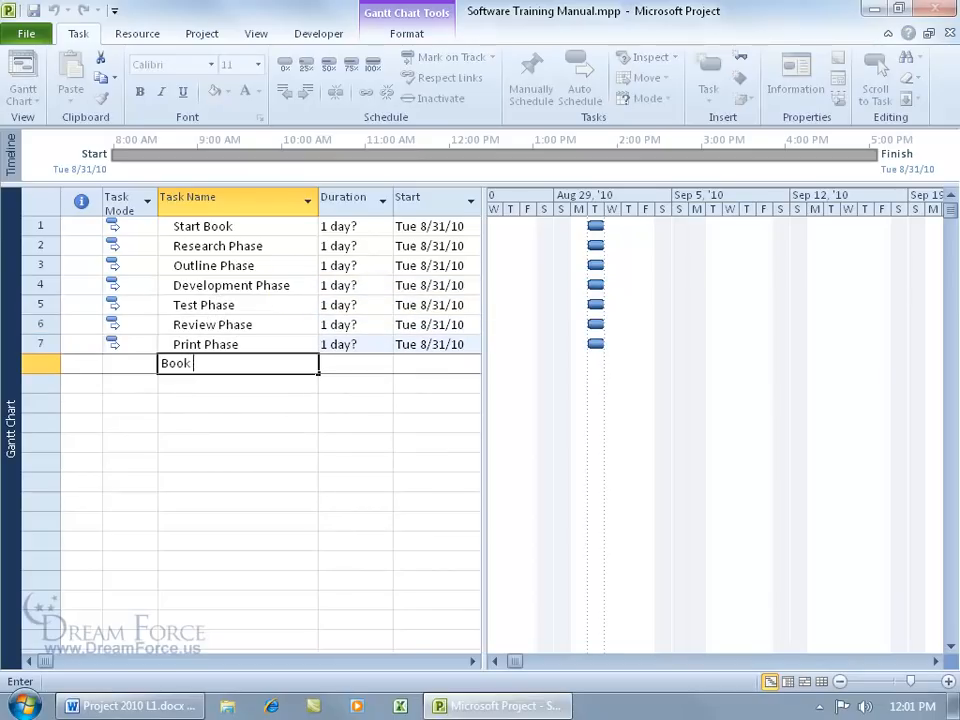
type(" Complete")
key("Return")
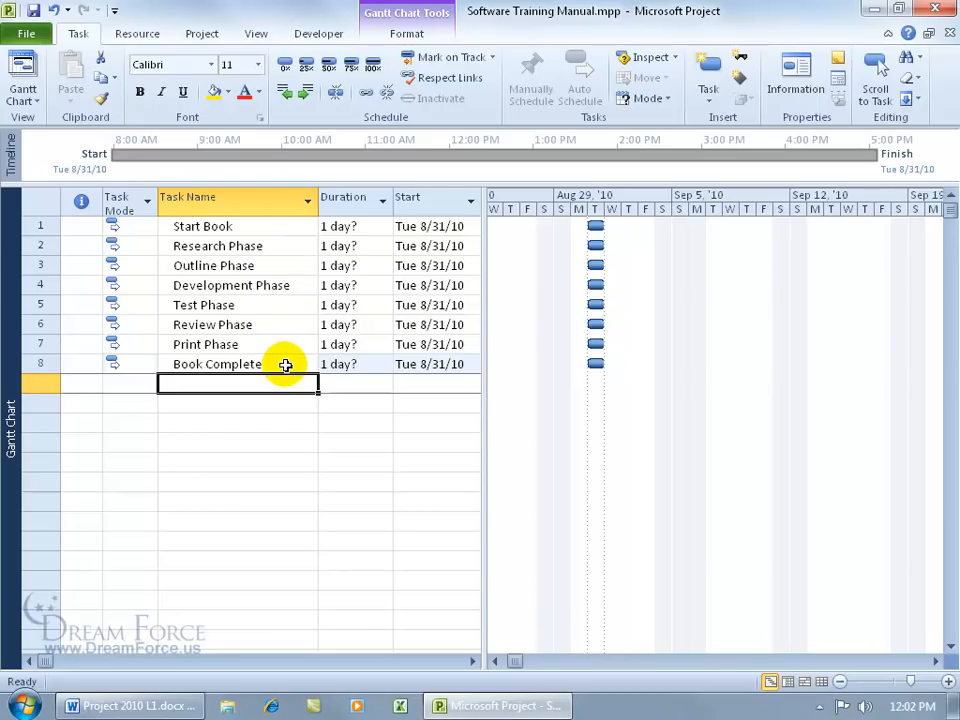
Step: Select part of the Test Phase name without changing it, then open its Task Information
left_click(228, 305)
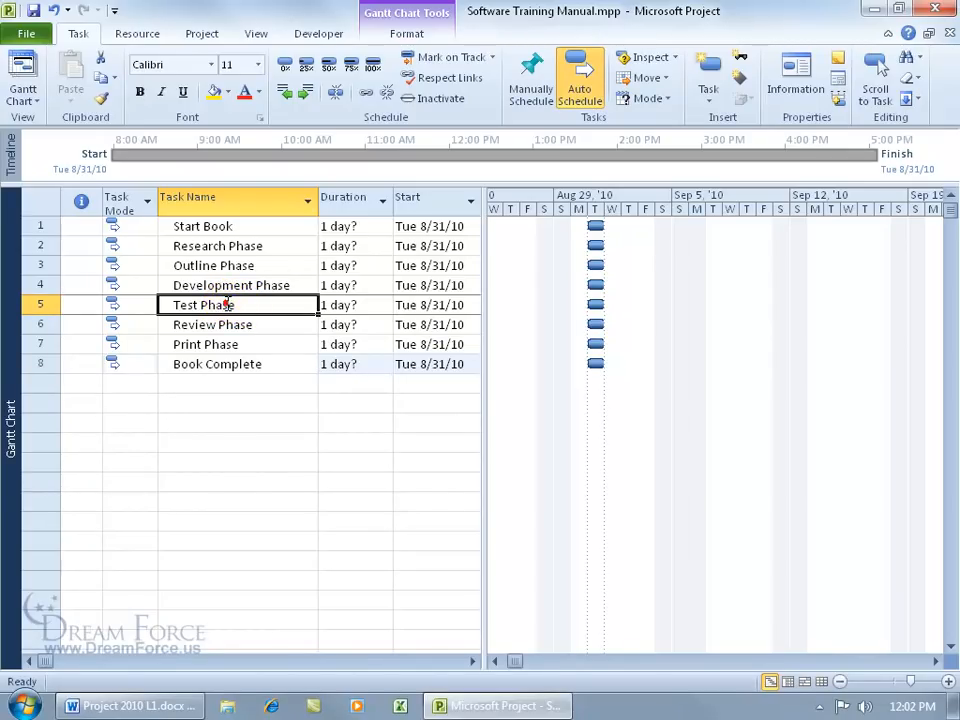
left_click(228, 305)
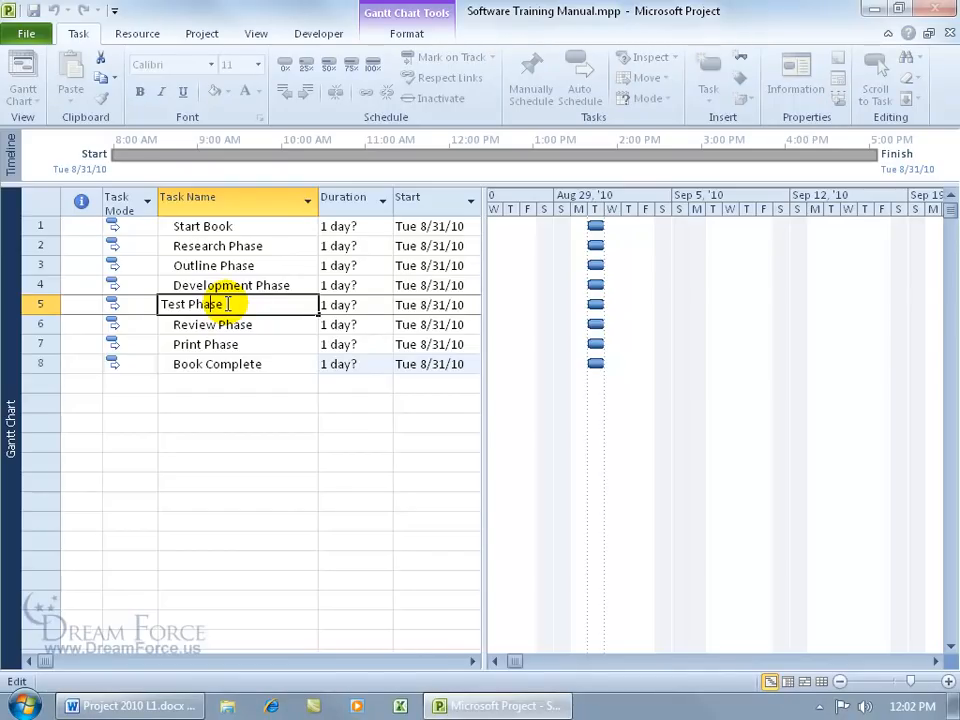
left_click_drag(162, 304, 184, 303)
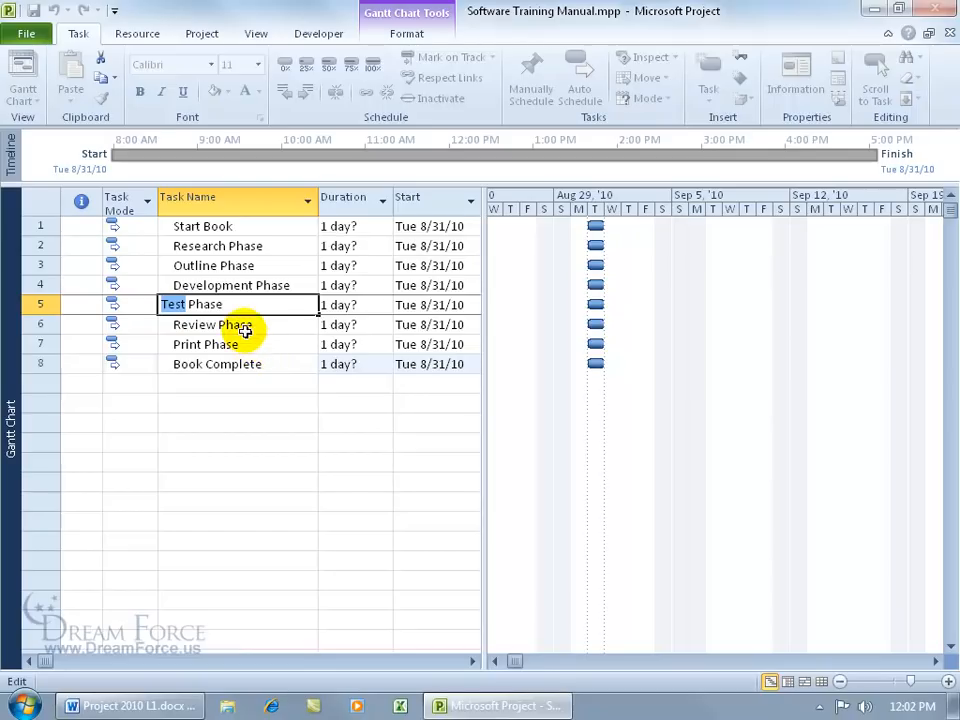
left_click(253, 377)
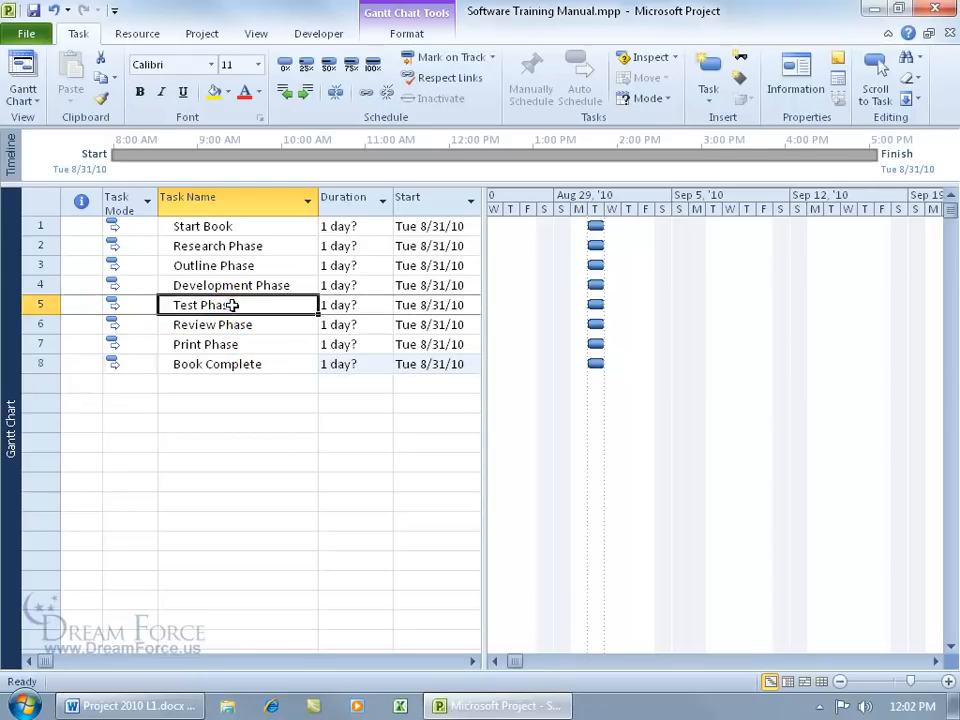
double_click(231, 305)
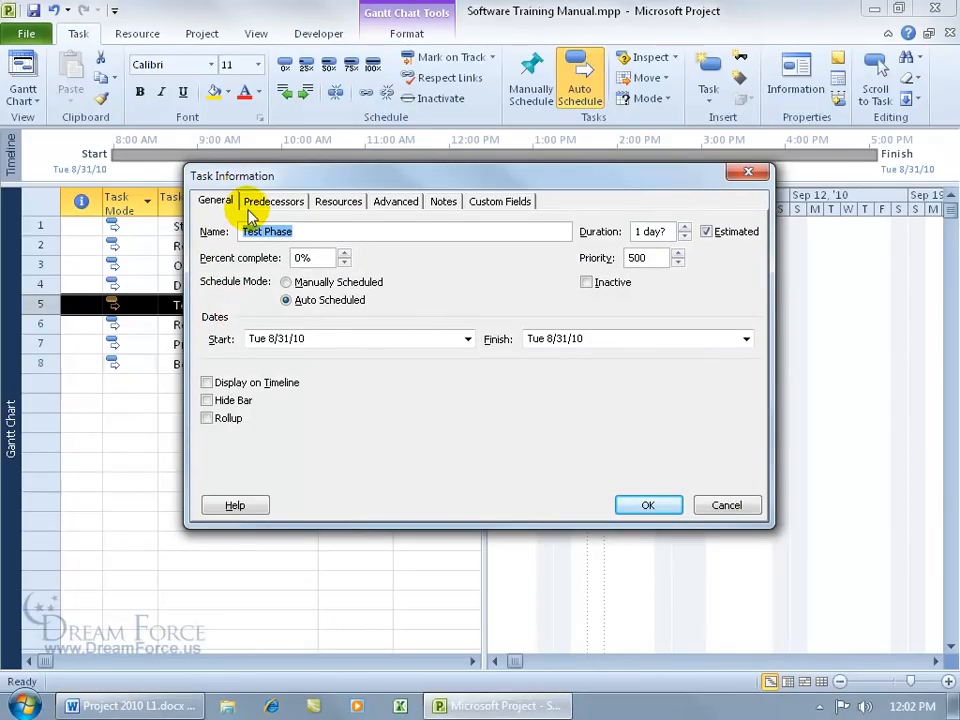
Step: In Task Information, view Predecessors and Resources, then rename task 5 from Test Phase to Edit Phase
left_click(260, 233)
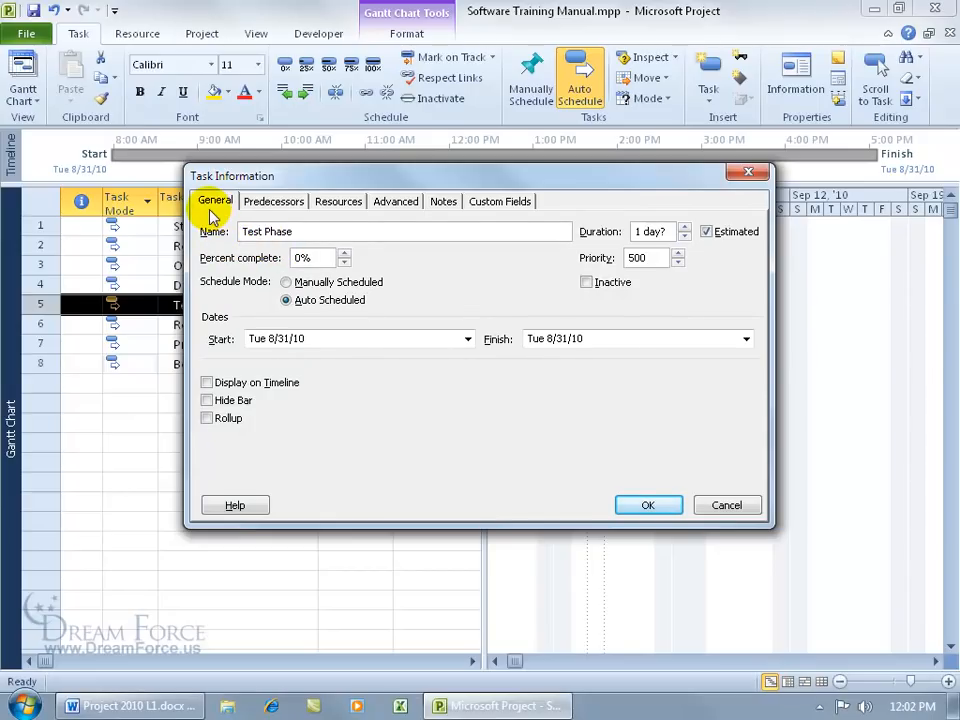
left_click(275, 205)
left_click(339, 205)
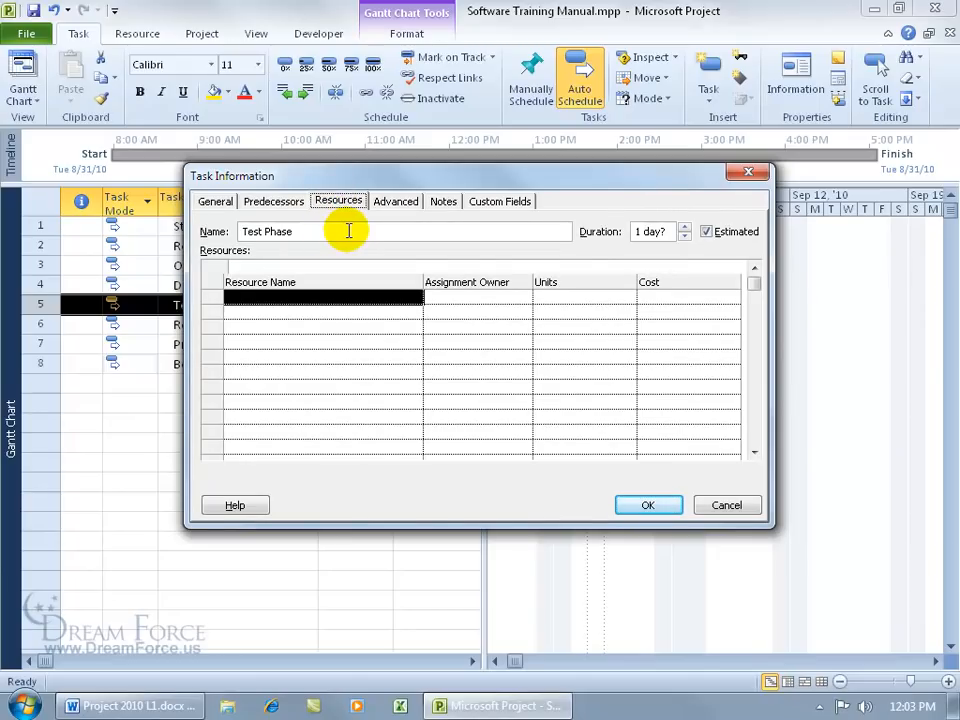
left_click_drag(263, 232, 208, 229)
type("Edit")
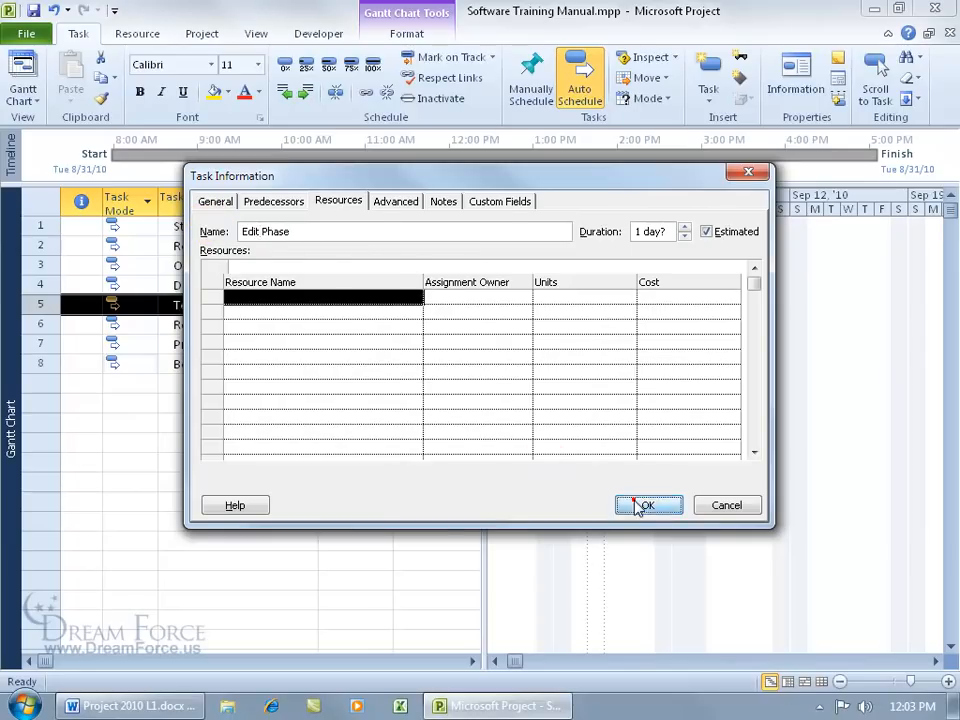
left_click(640, 505)
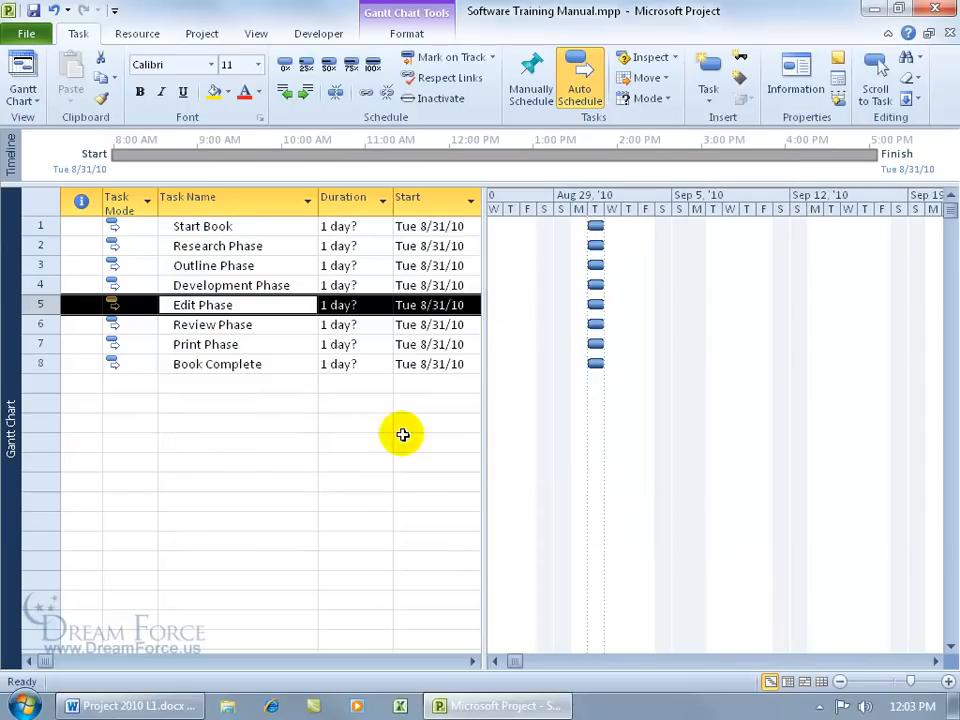
Step: Recheck the Edit Phase name in its cell and go to the project's File information page
left_click(235, 305)
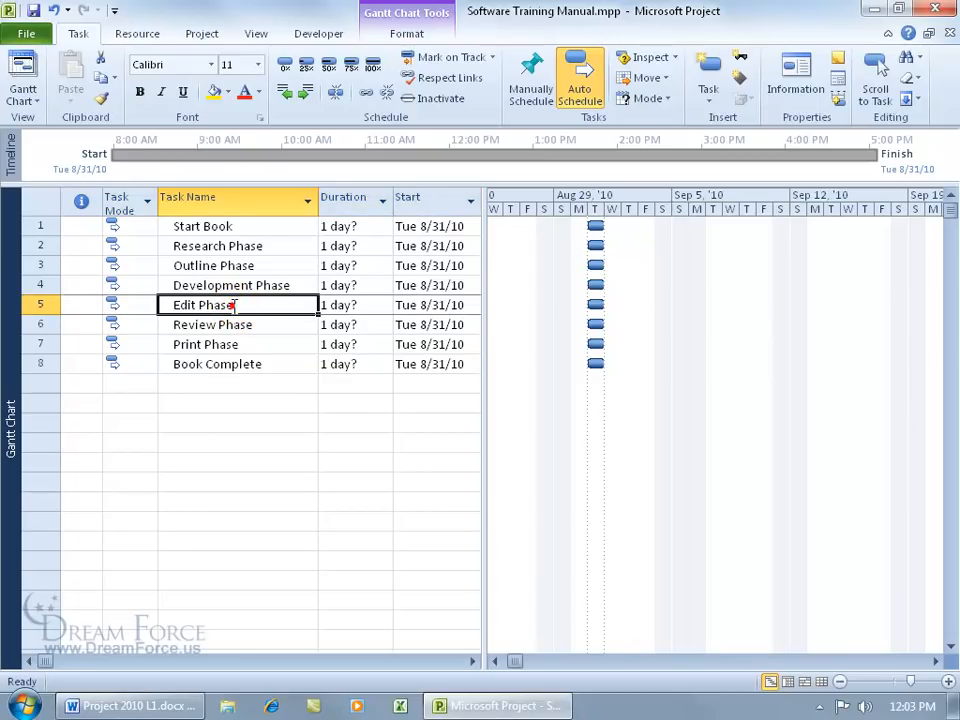
left_click(235, 305)
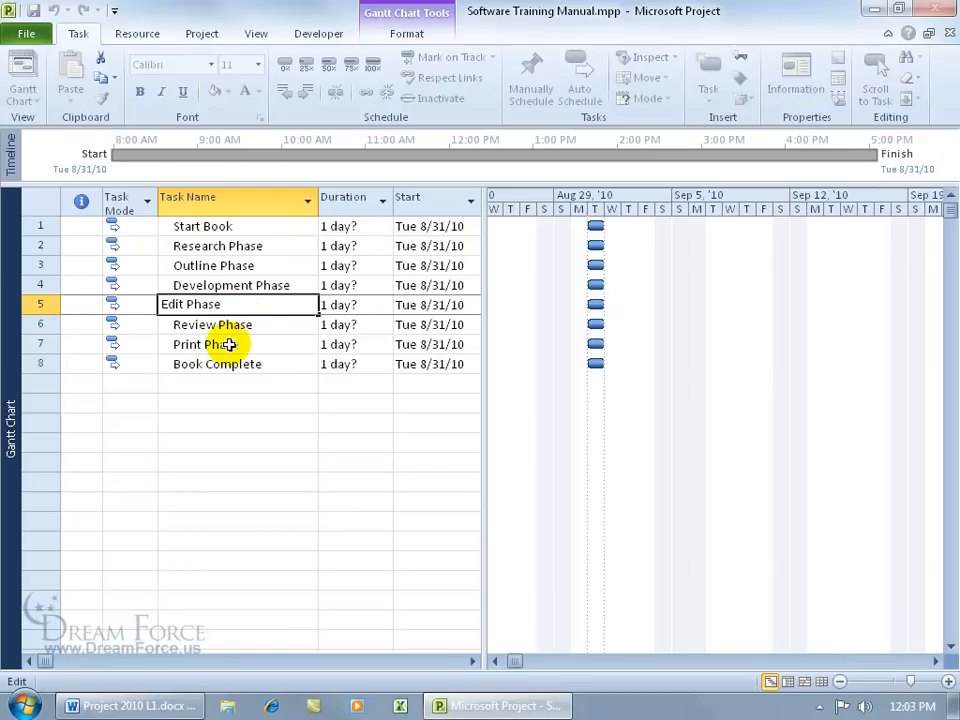
key("Return")
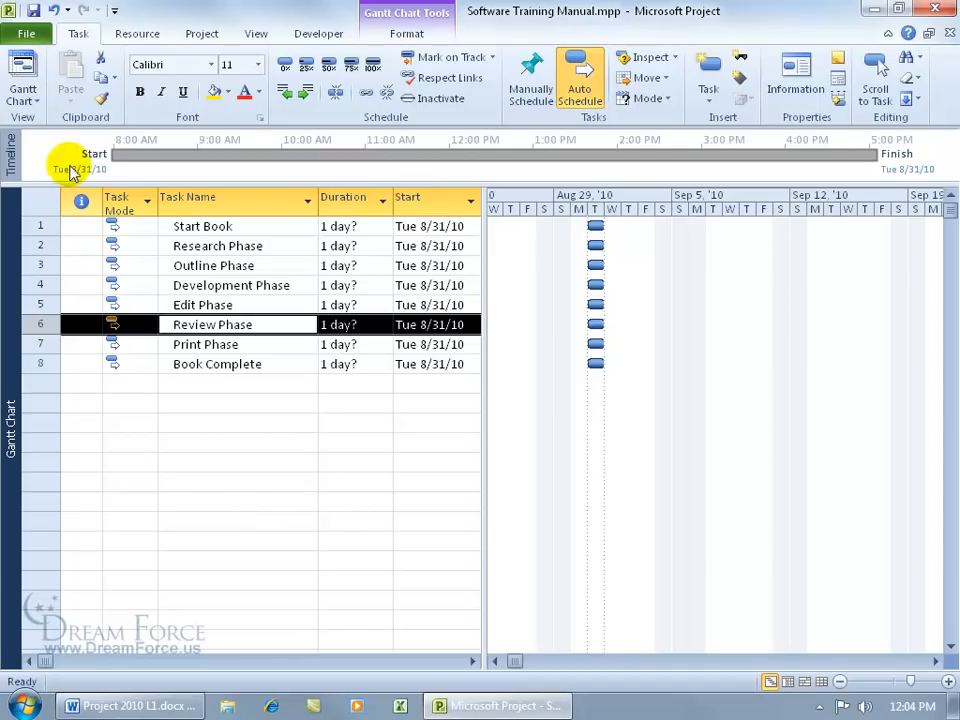
left_click(33, 31)
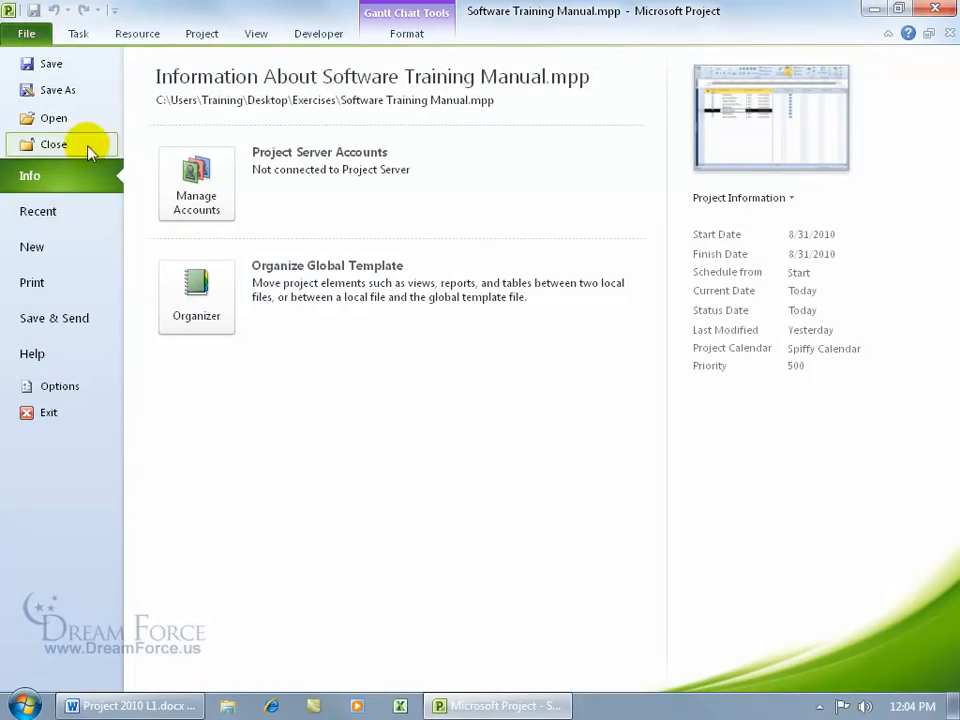
Step: Turn on the Entry bar in the Display options and apply it
key("Escape")
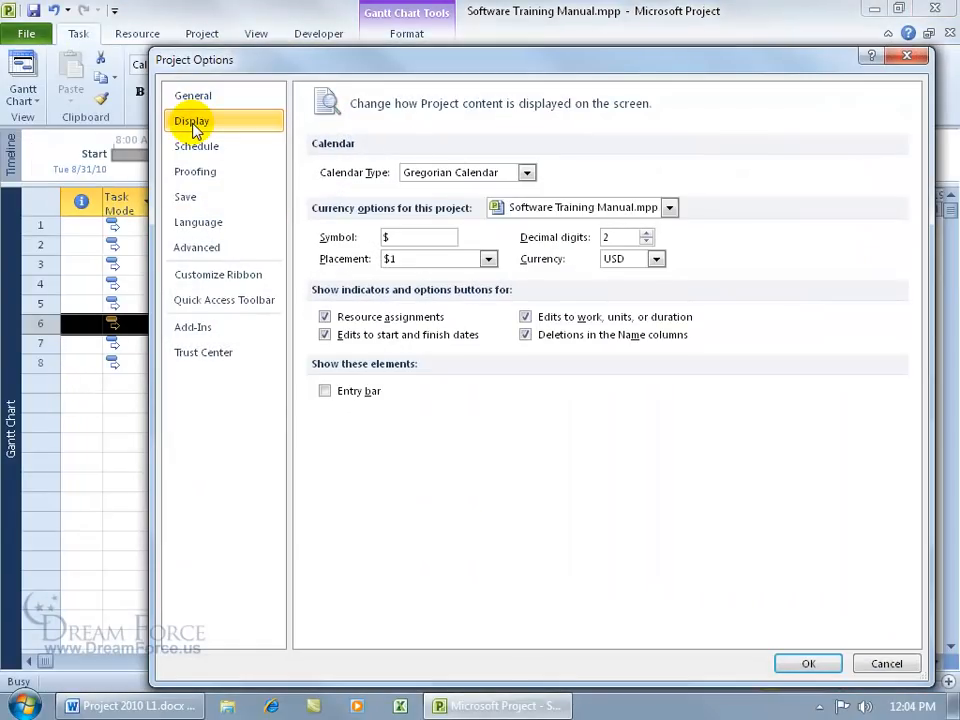
left_click(326, 392)
left_click(810, 664)
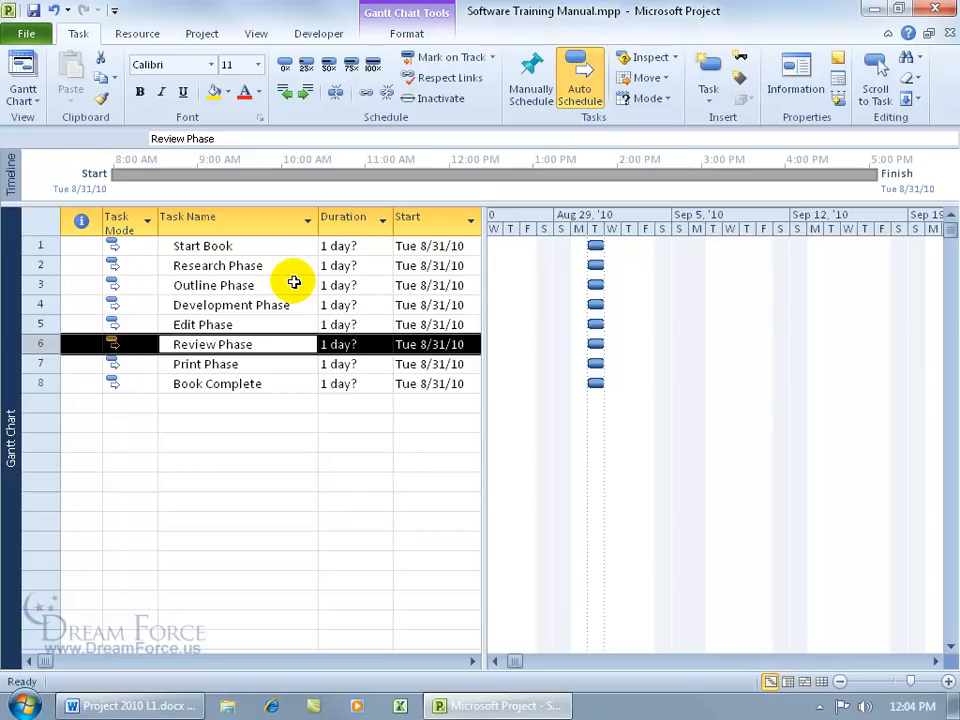
left_click(214, 323)
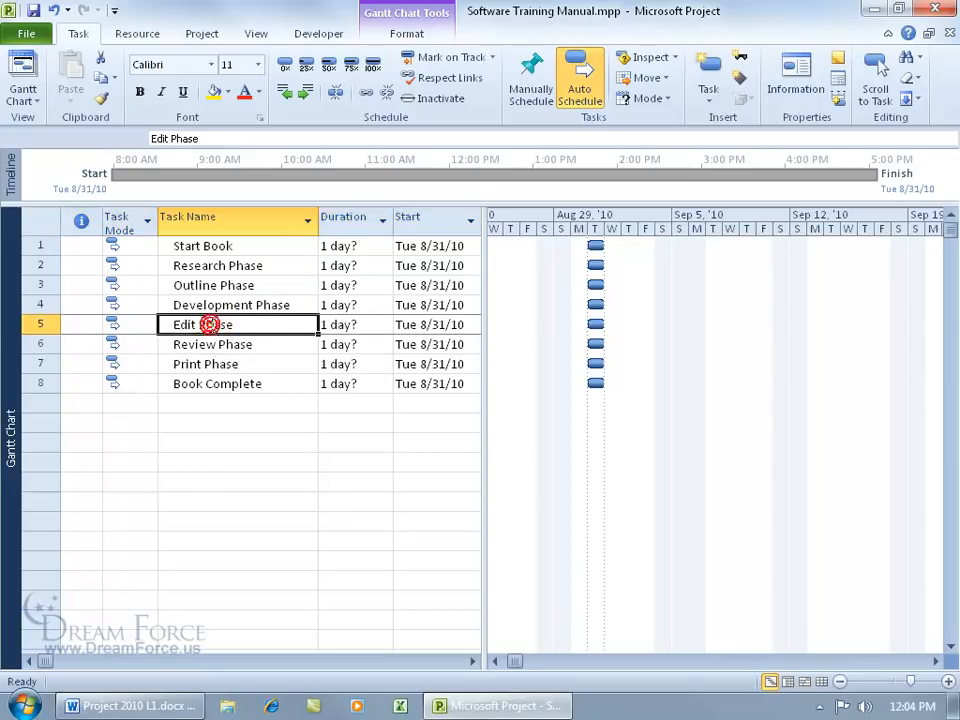
left_click(213, 325)
left_click(239, 325)
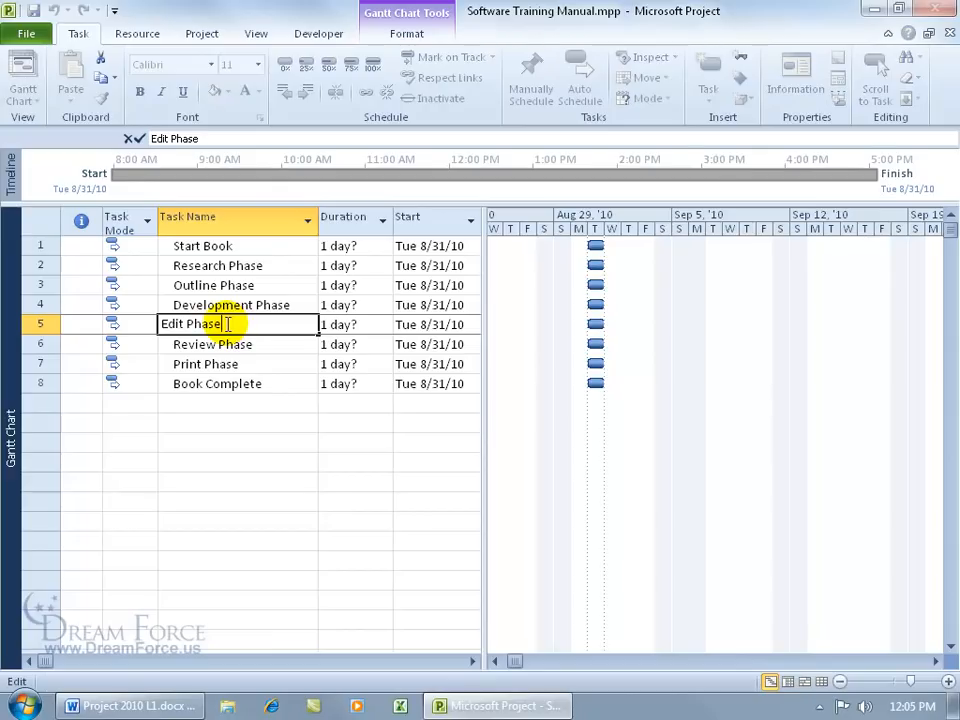
left_click(221, 403)
left_click(223, 324)
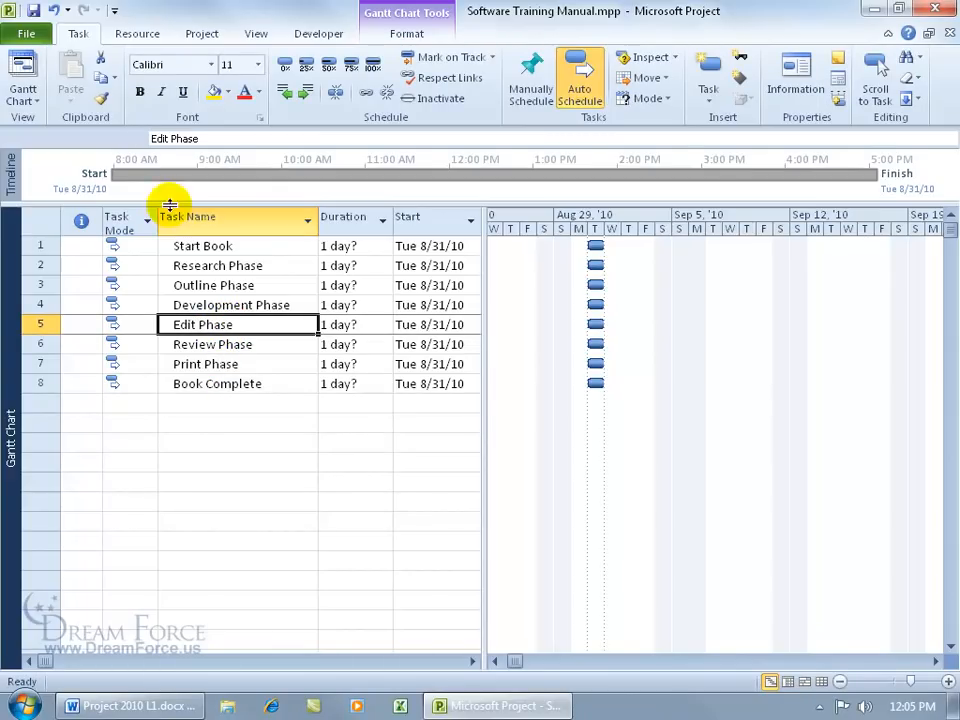
left_click(165, 138)
left_click(165, 140)
type("s")
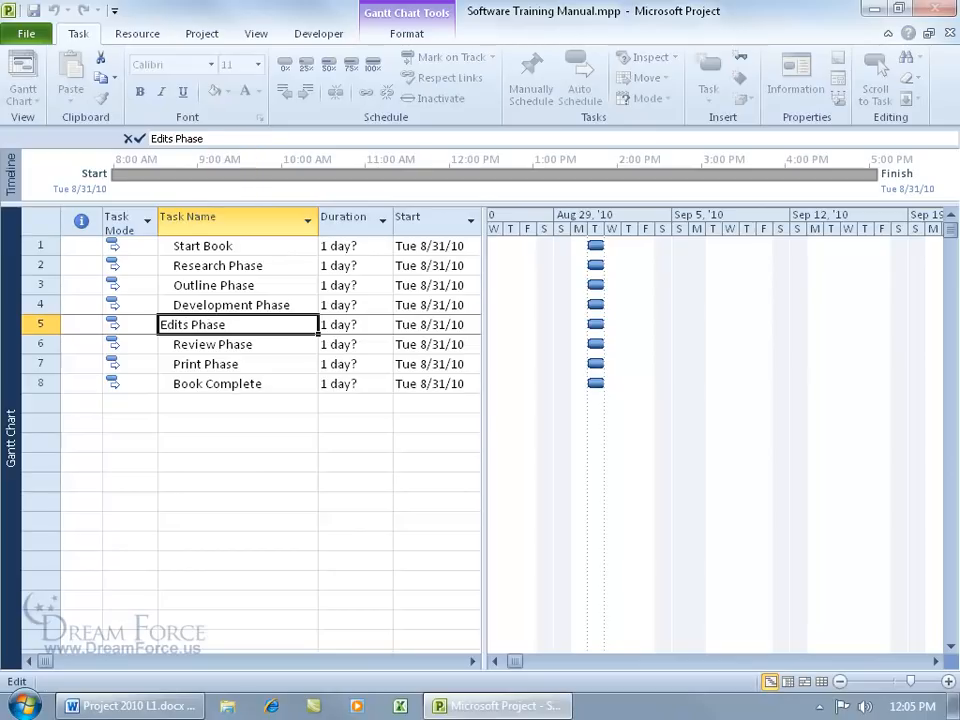
key("Return")
left_click(225, 325)
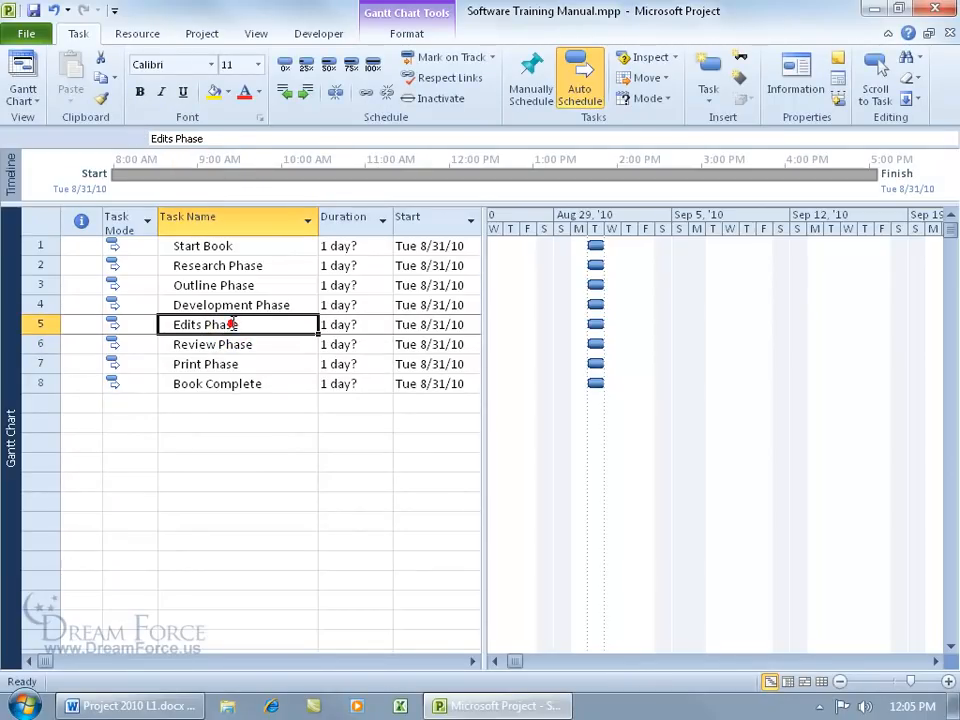
left_click(174, 139)
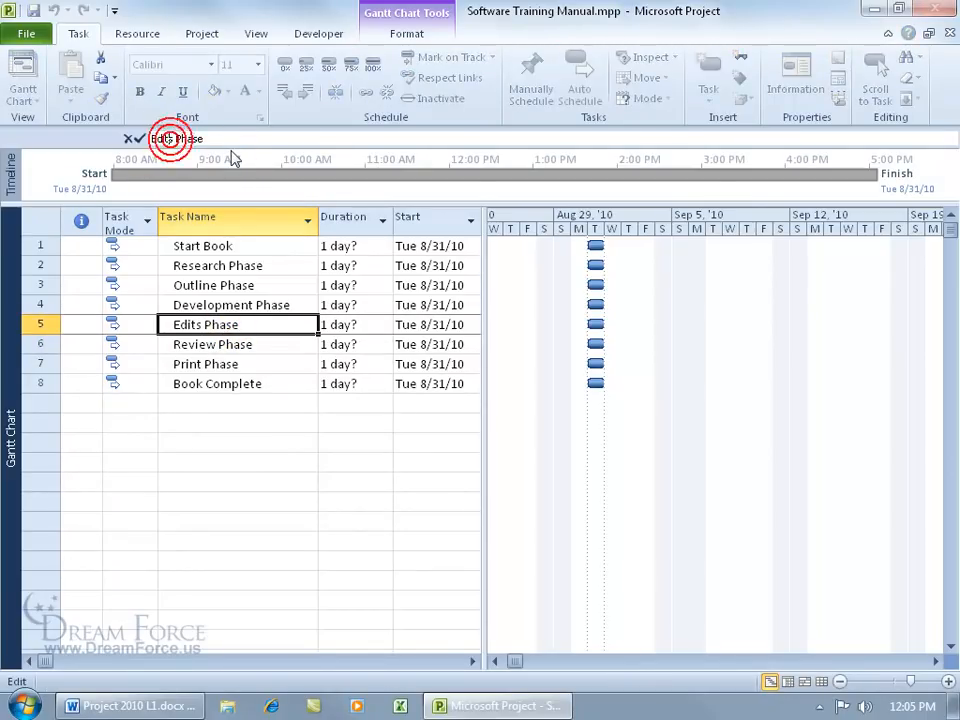
key("BackSpace")
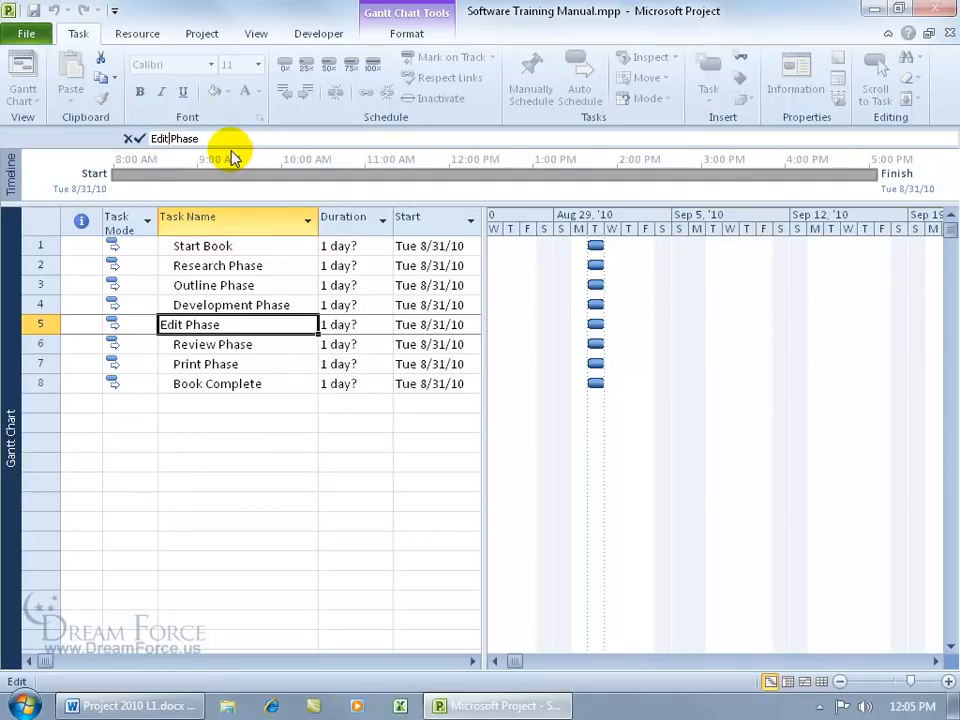
key("Return")
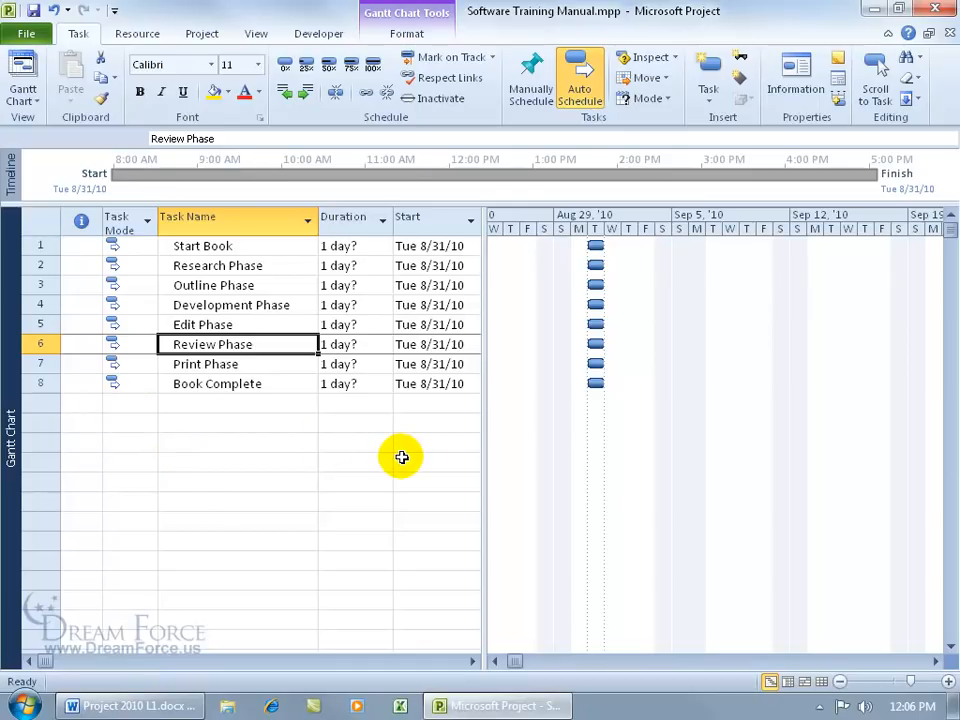
left_click(472, 662)
left_click(472, 662)
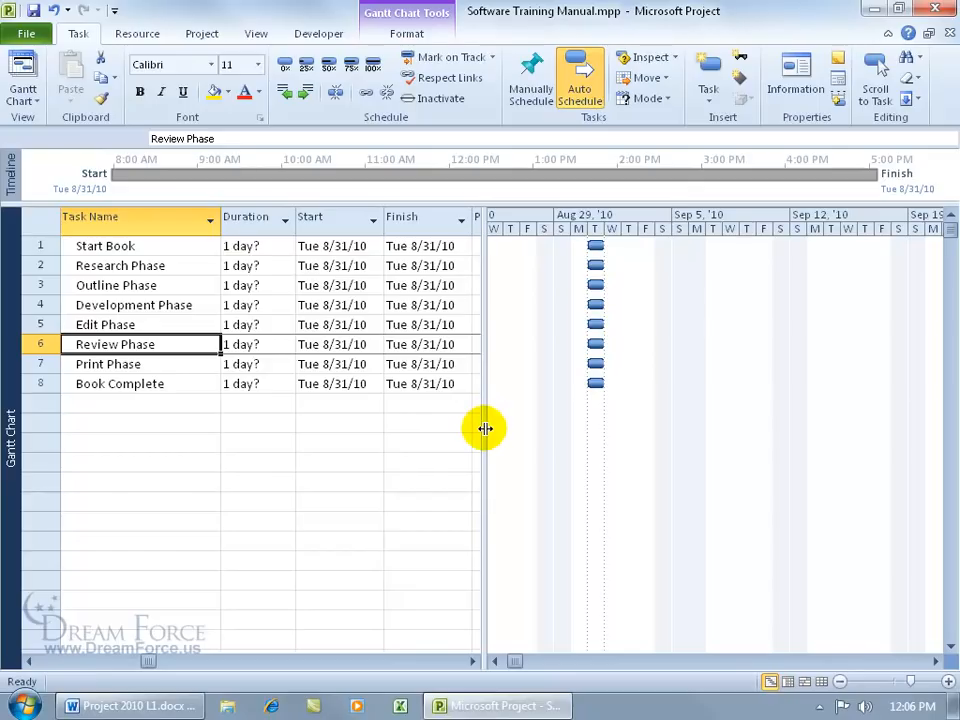
left_click_drag(485, 428, 851, 422)
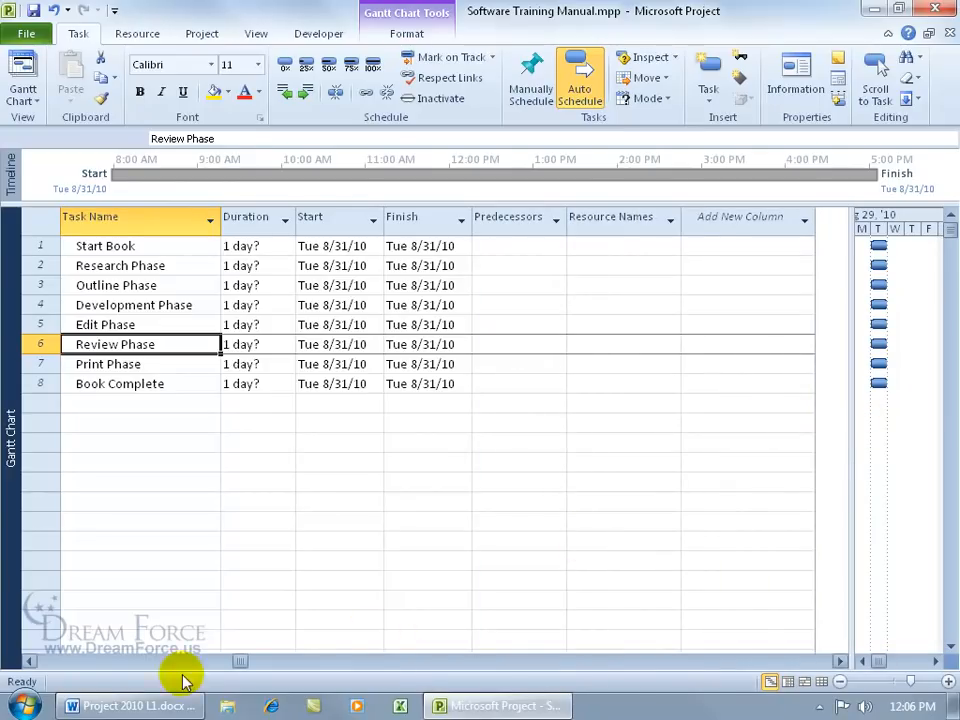
left_click(27, 663)
left_click(27, 663)
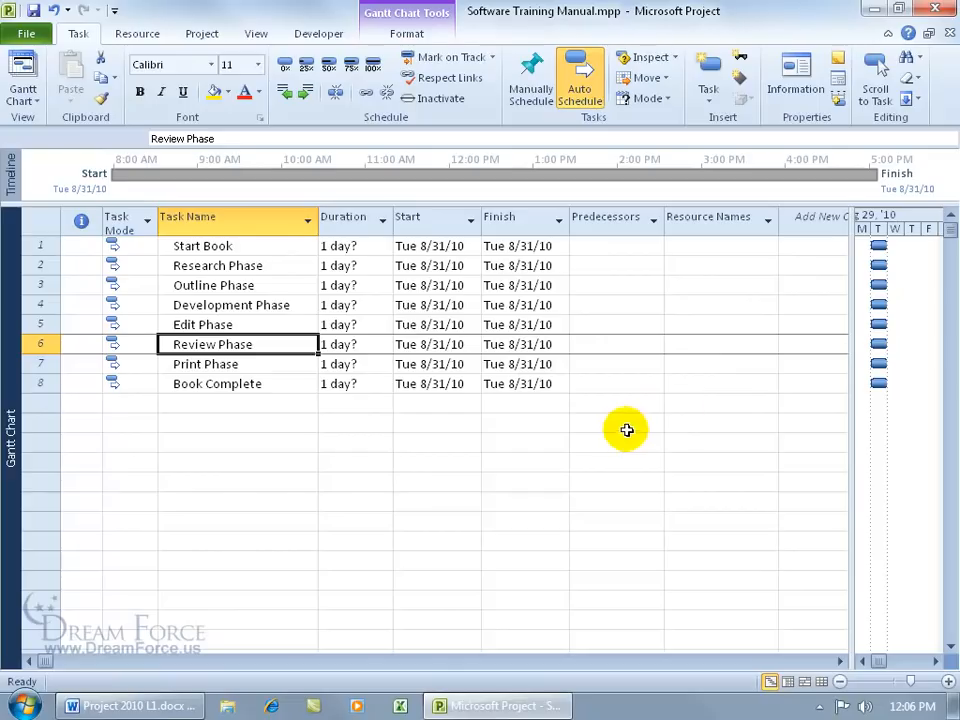
left_click_drag(851, 402, 604, 418)
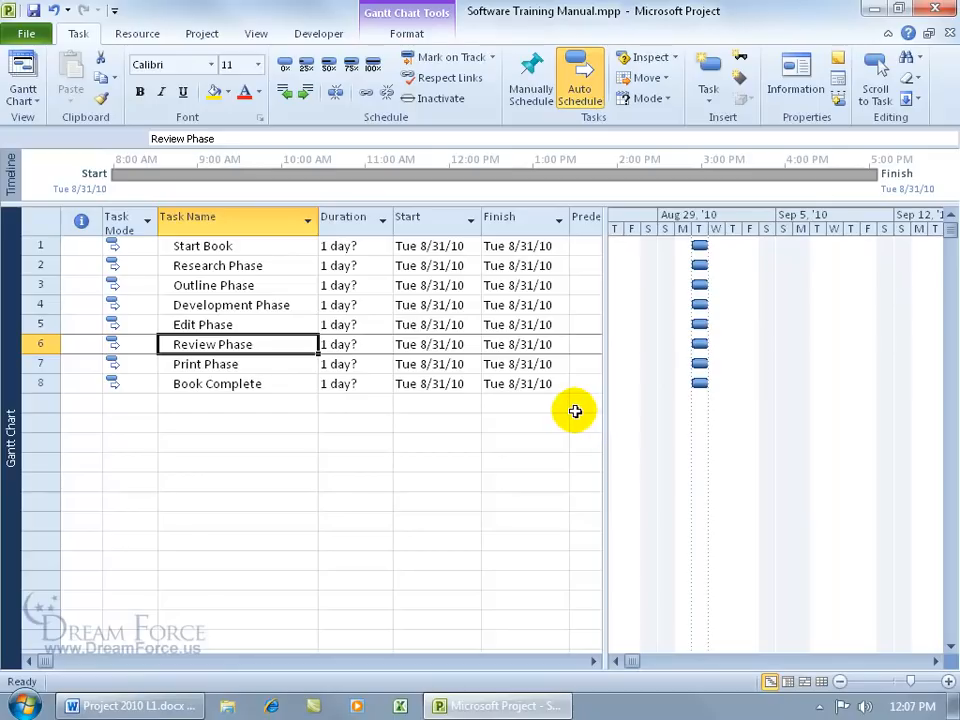
left_click_drag(596, 411, 529, 416)
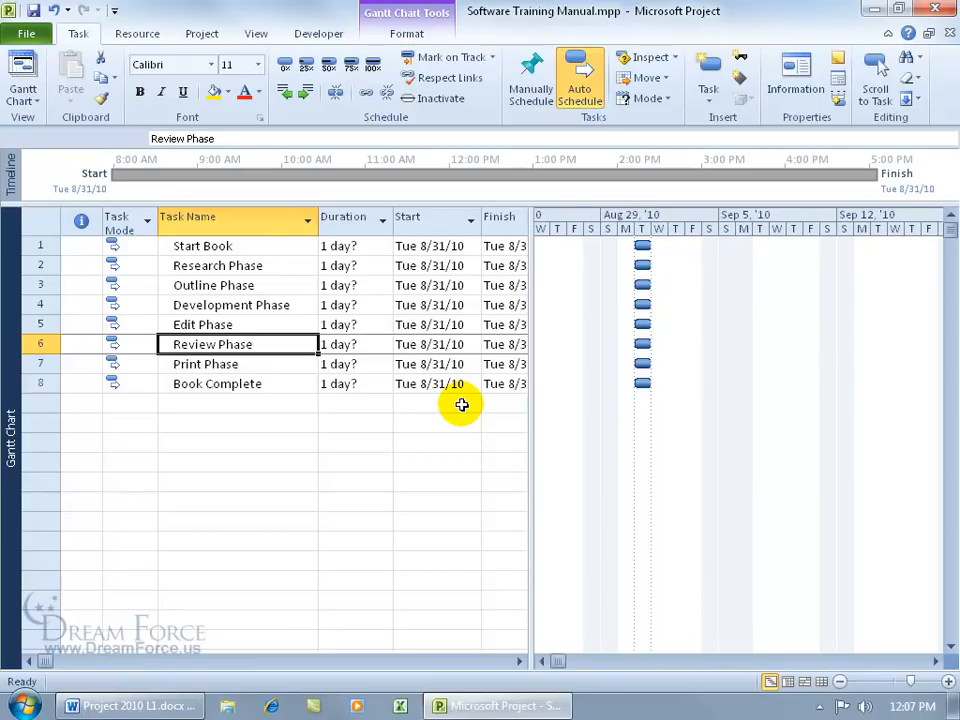
mouse_move(525, 401)
left_mouse_down()
mouse_move(484, 407)
mouse_move(516, 405)
left_mouse_up()
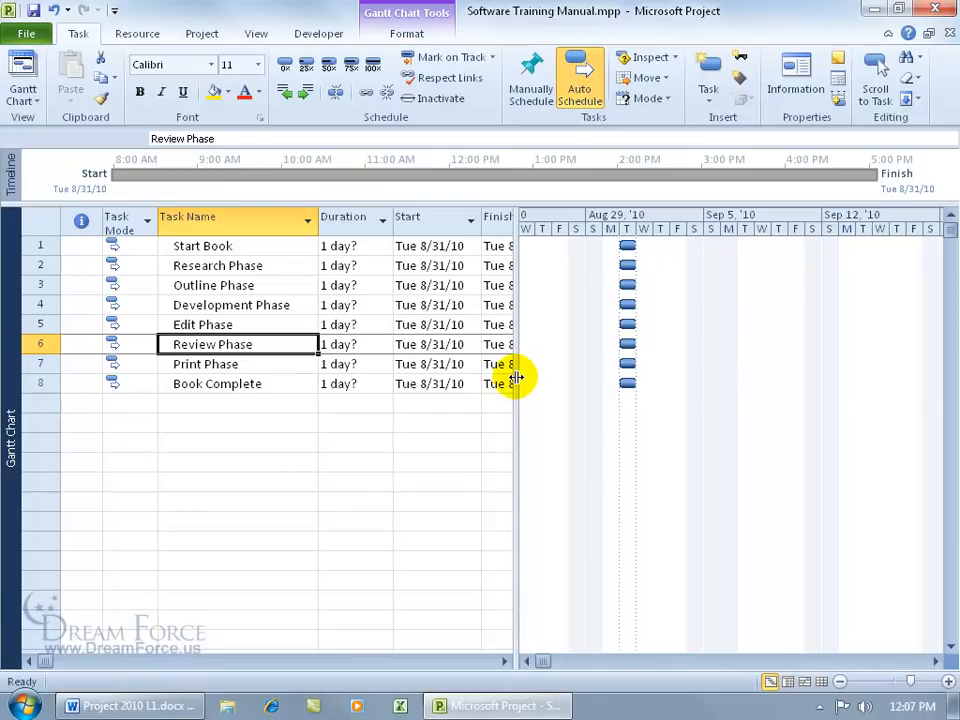
double_click(516, 377)
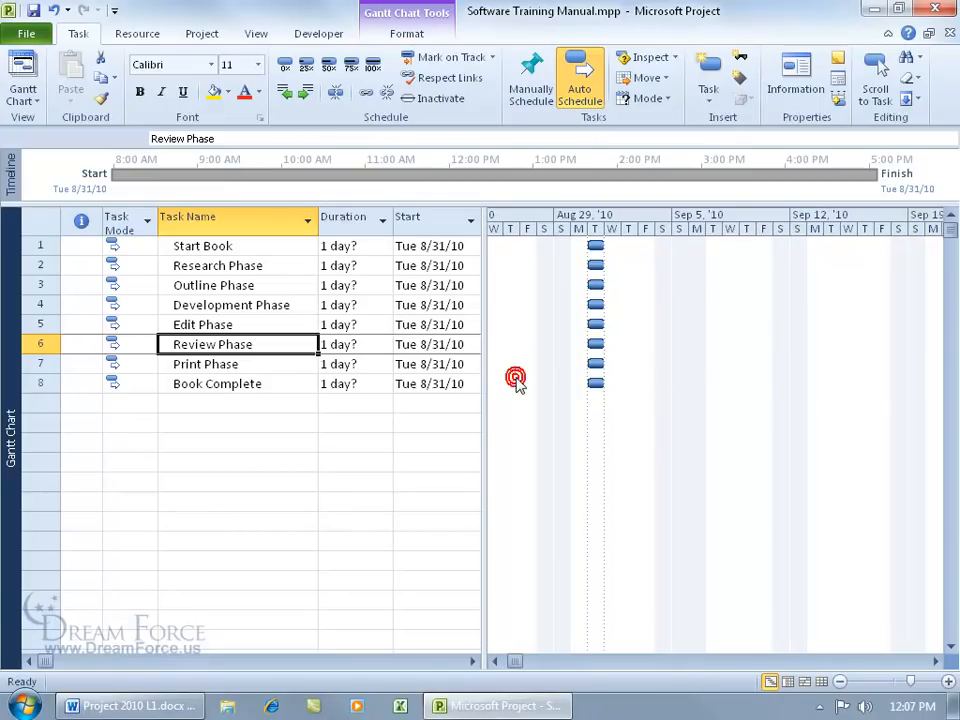
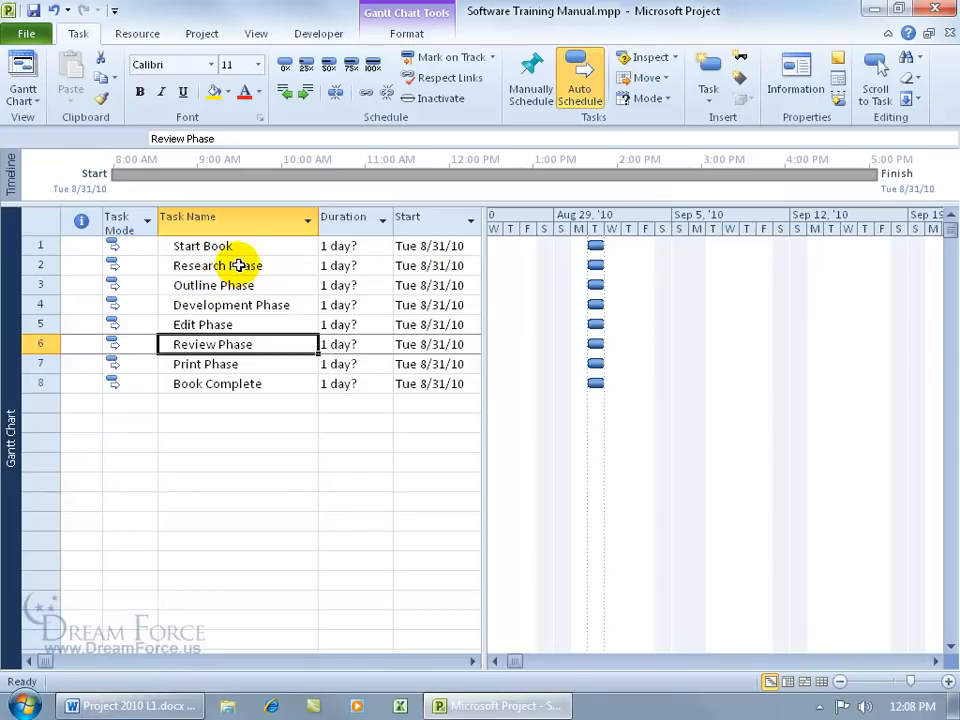
Step: Insert a new task above Outline Phase and name it Interview Subject Matter Experts
left_click(232, 285)
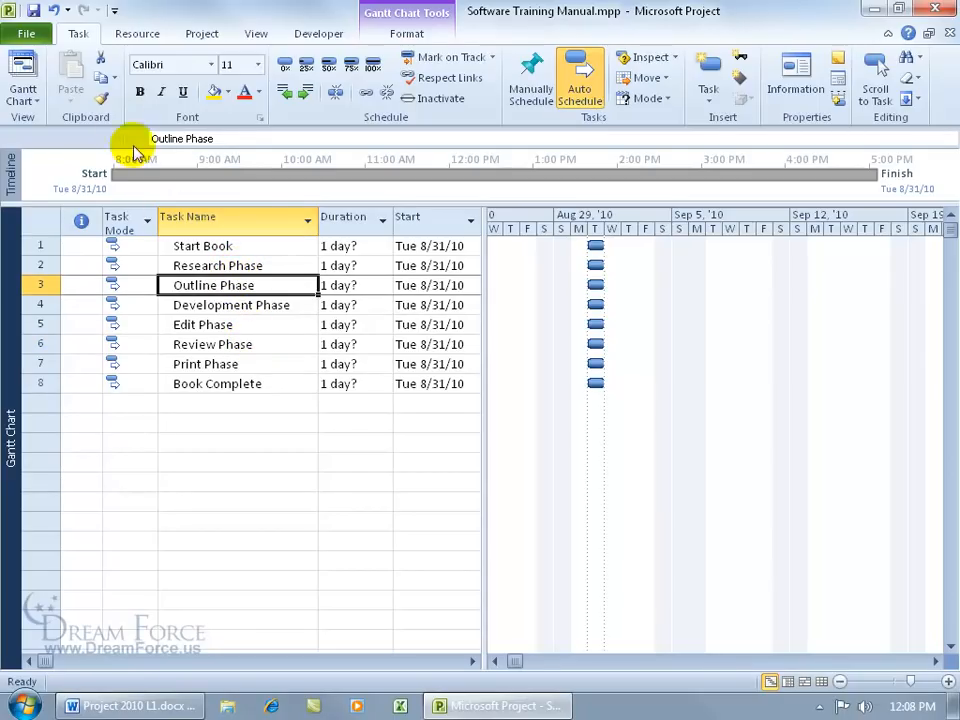
left_click(706, 100)
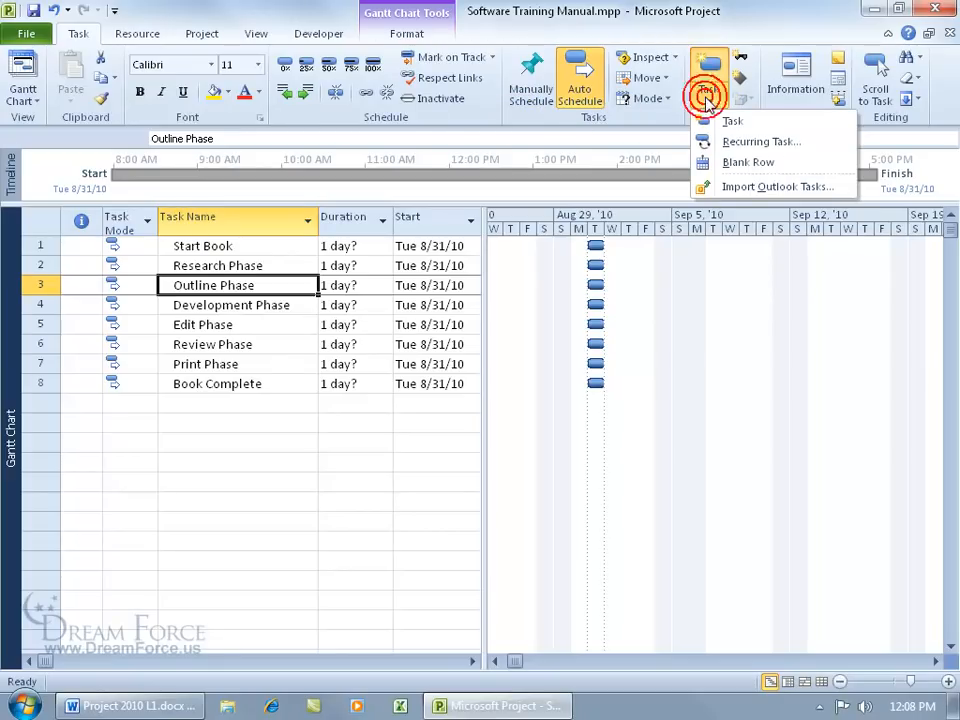
left_click(729, 122)
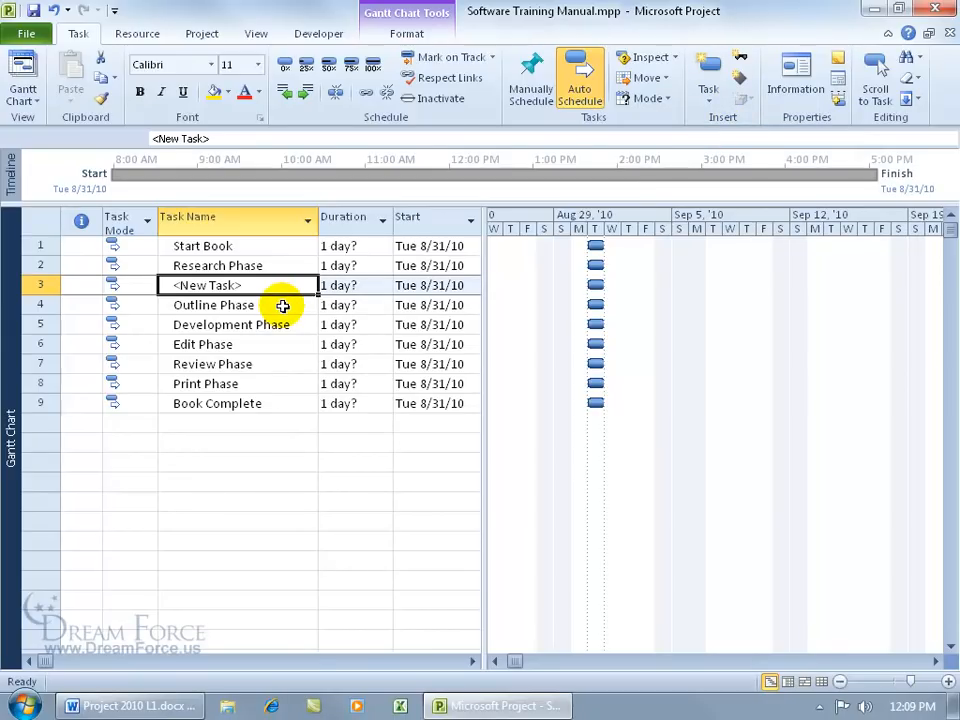
type("Interview Subject Matter Experts")
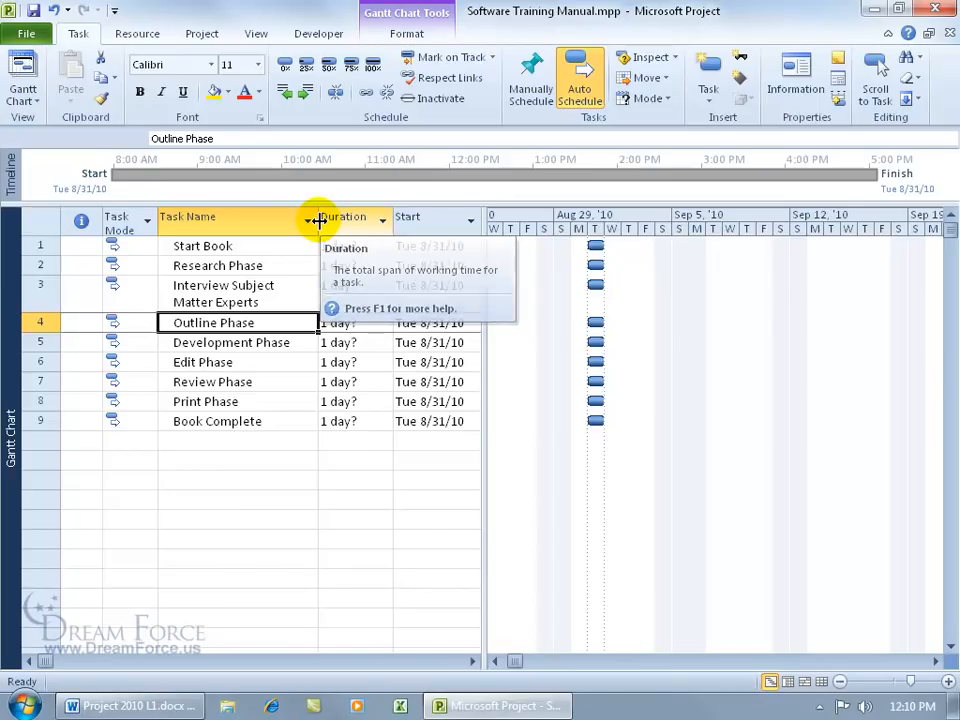
Step: Best-fit the Task Name column to Interview Subject Matter Experts and restore row 3 to single height
left_click_drag(318, 221, 378, 224)
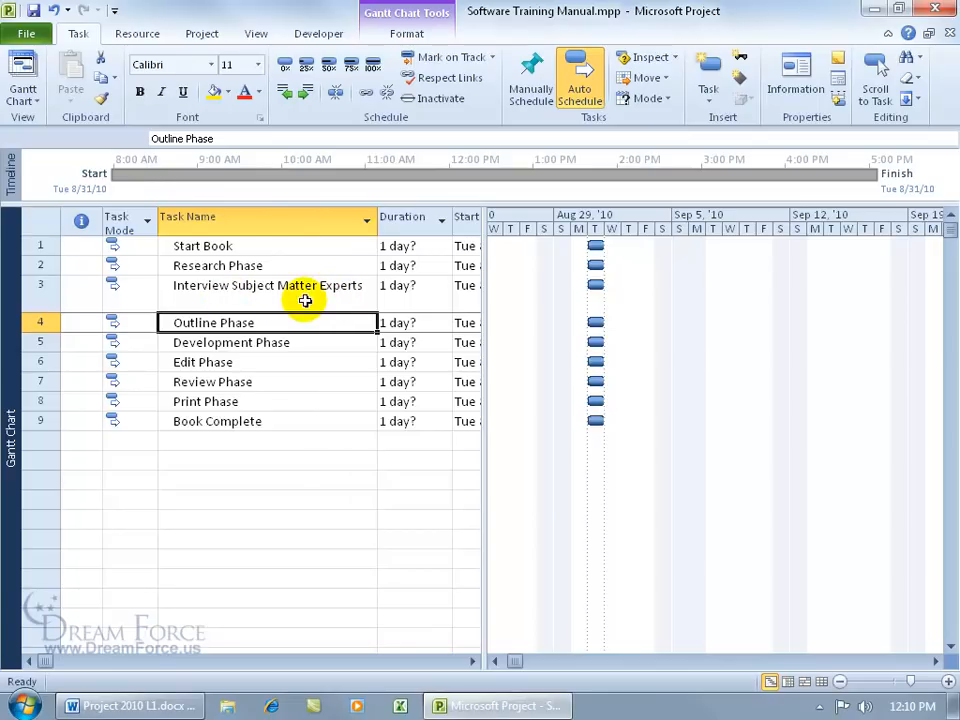
left_click_drag(376, 224, 325, 229)
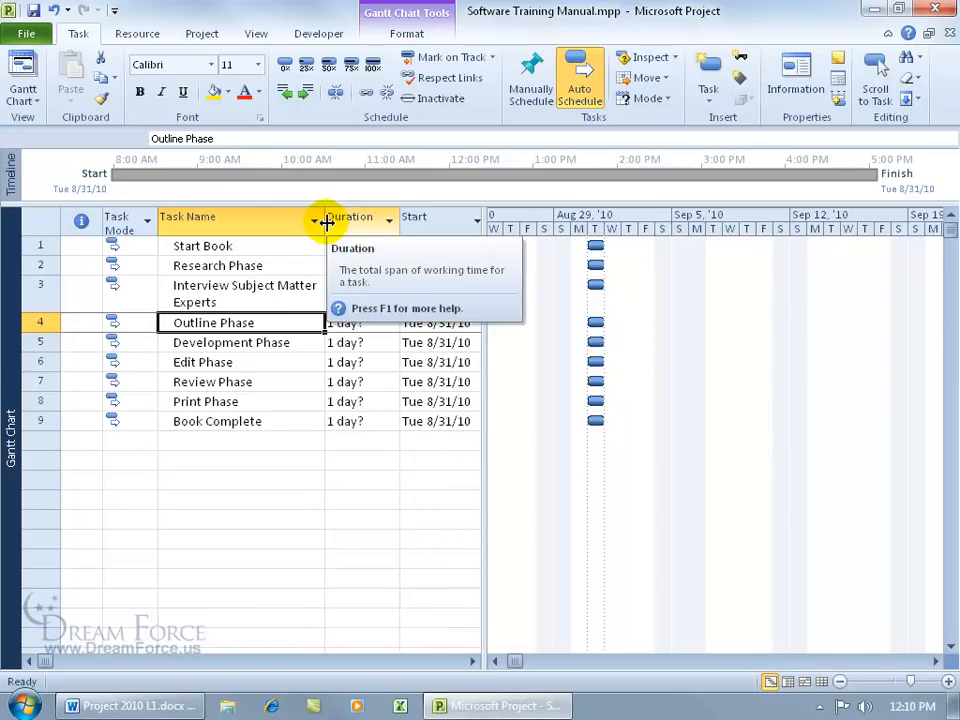
right_click(238, 222)
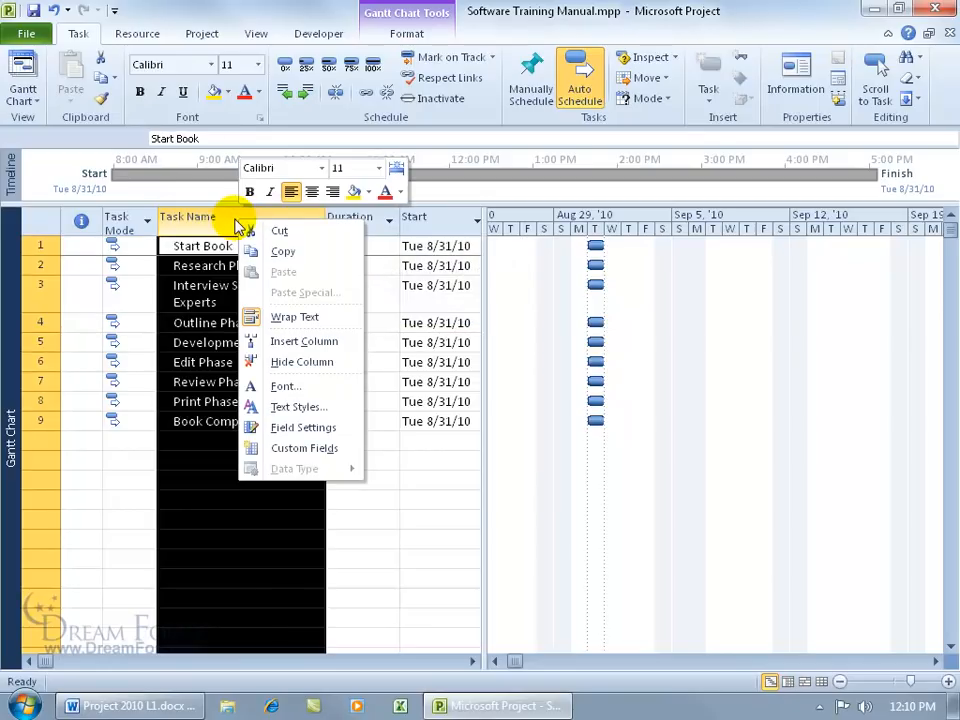
left_click(306, 428)
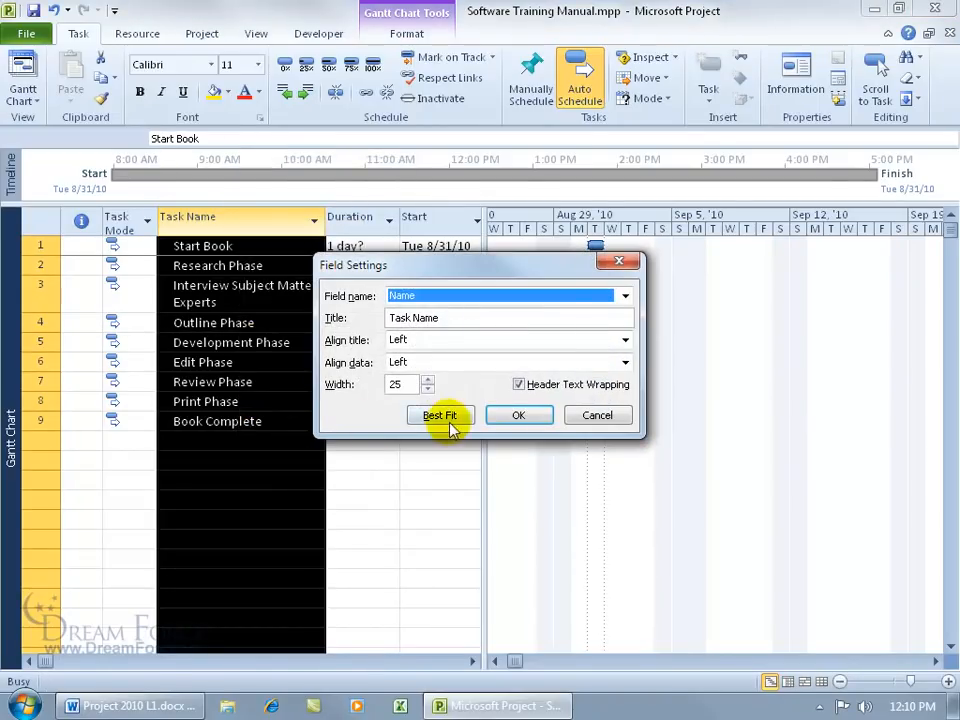
left_click(452, 418)
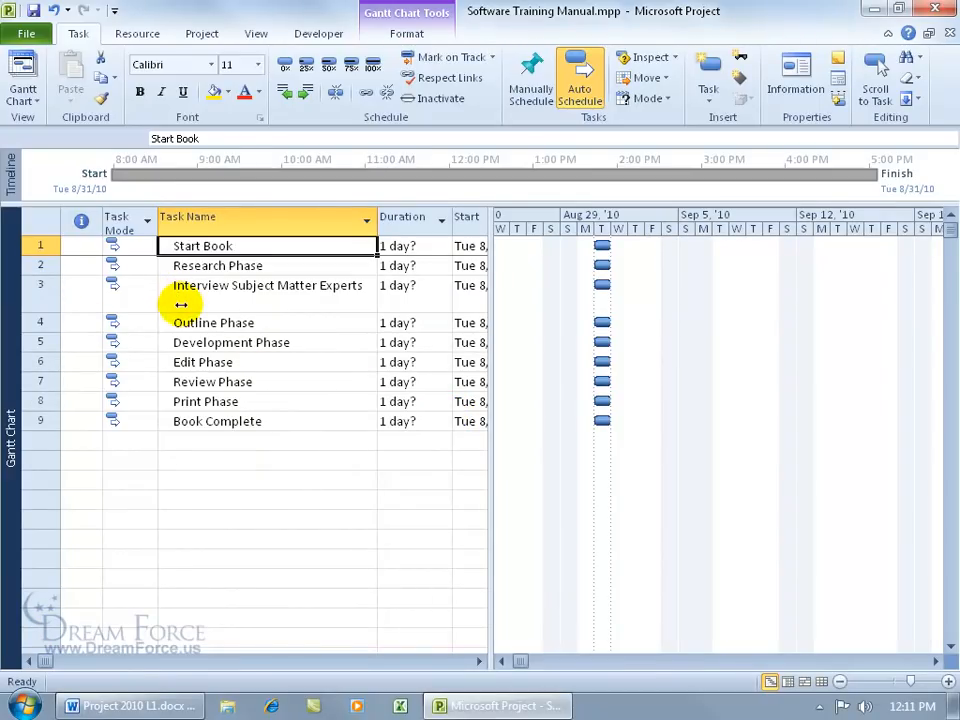
double_click(46, 315)
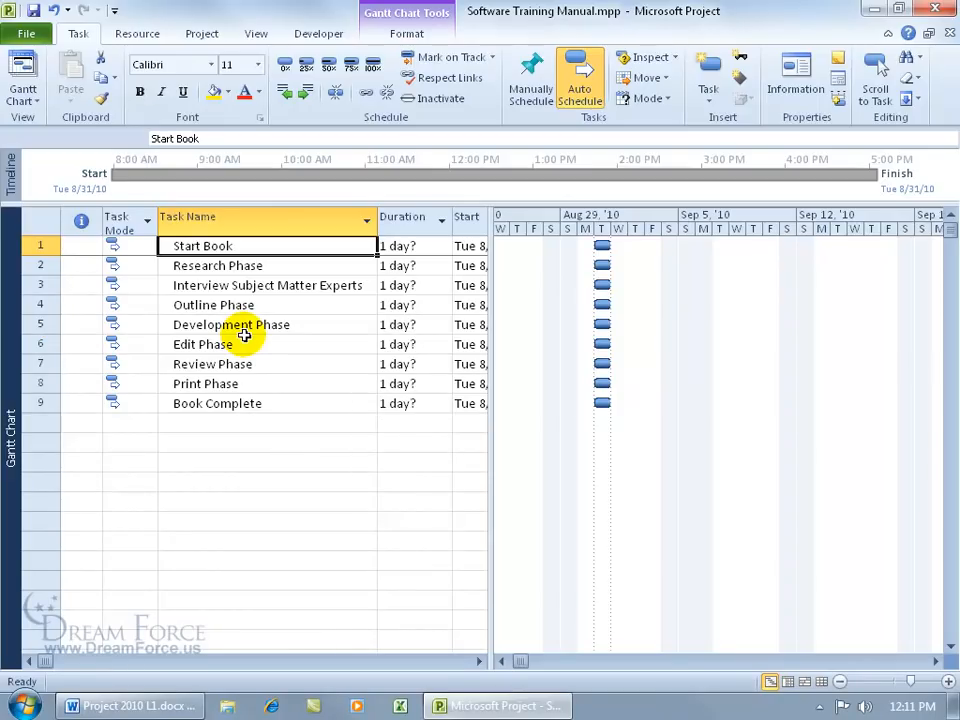
right_click(44, 304)
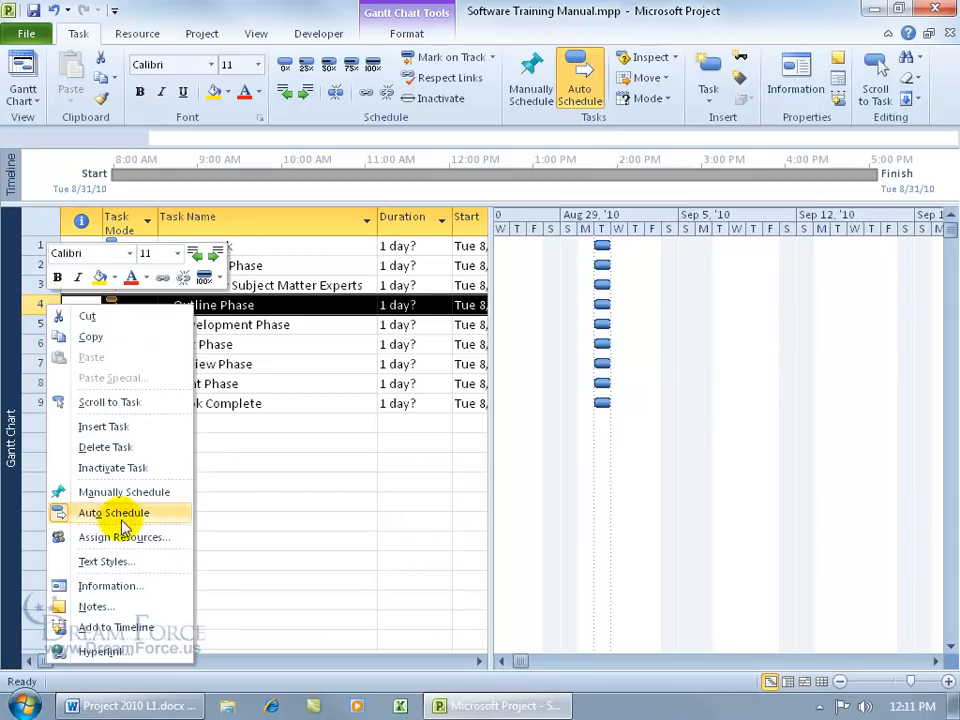
right_click(245, 222)
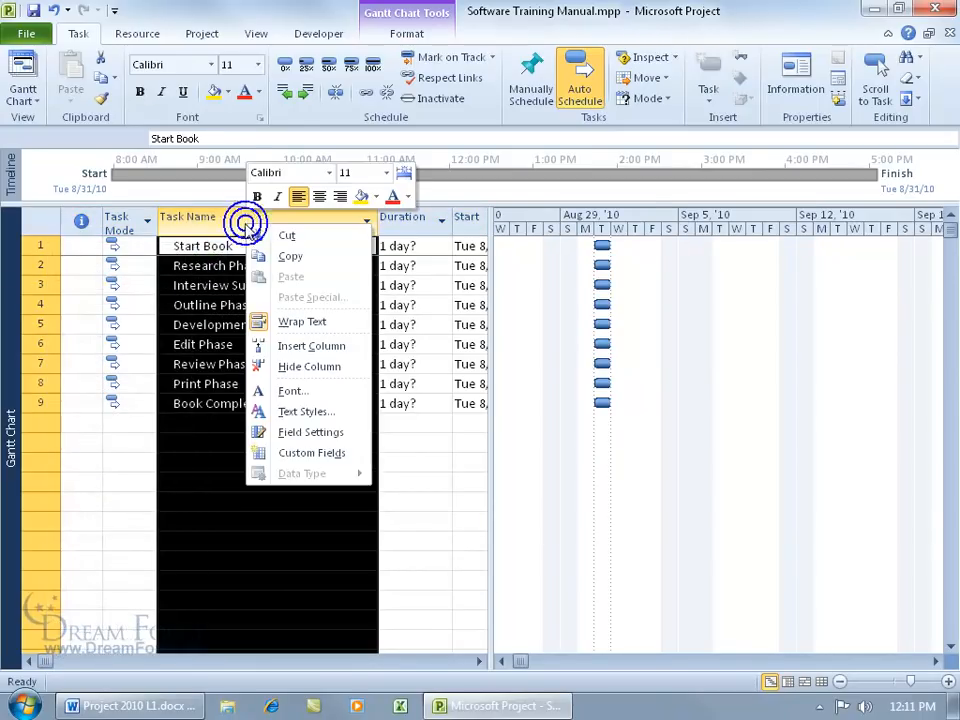
key("Escape")
left_click(272, 362)
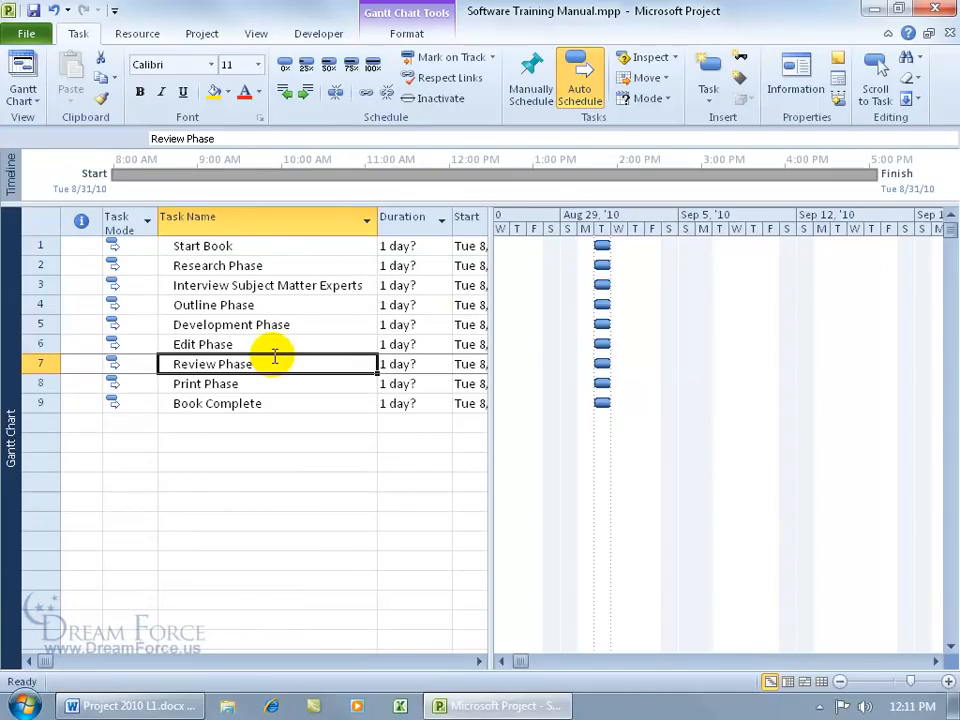
left_click(246, 305)
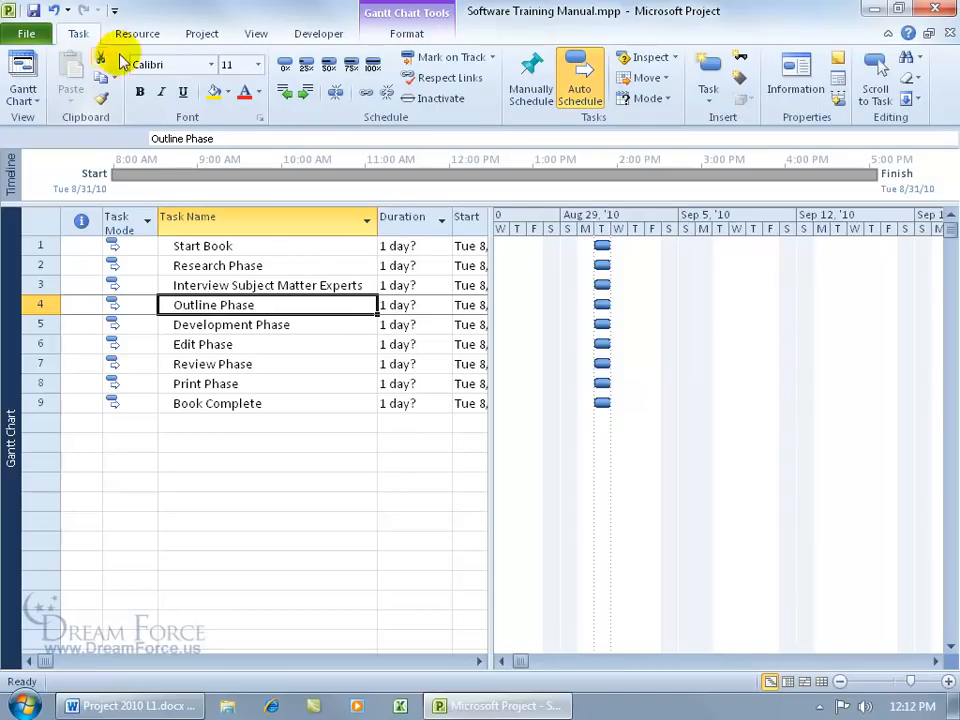
Step: Insert two blank rows above Outline Phase, cancelling the stray Investigate entry
left_click(708, 96)
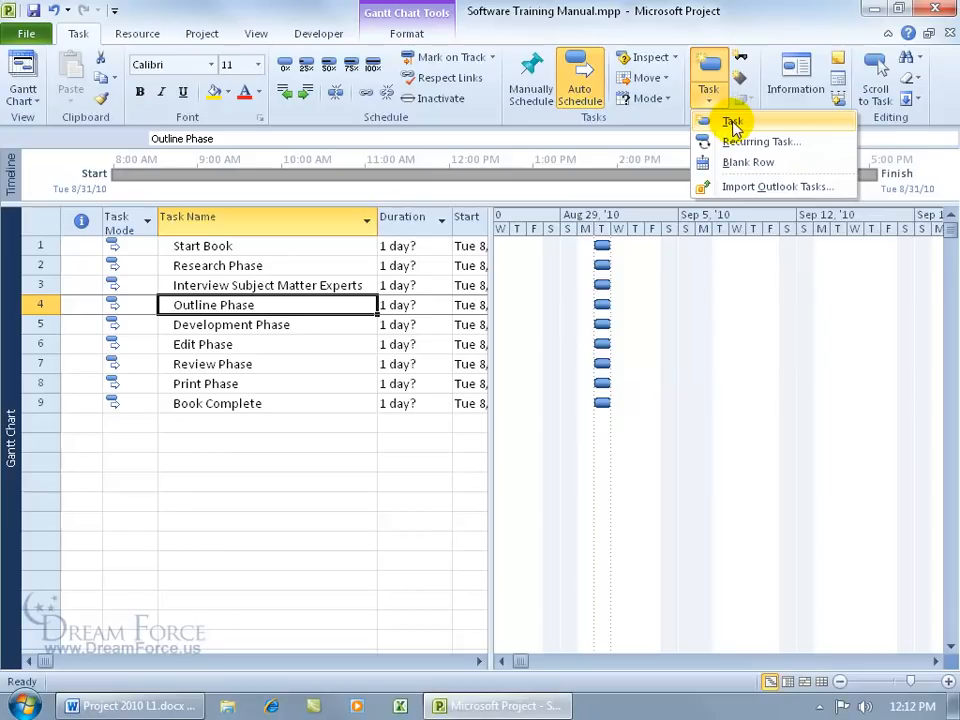
left_click(262, 302)
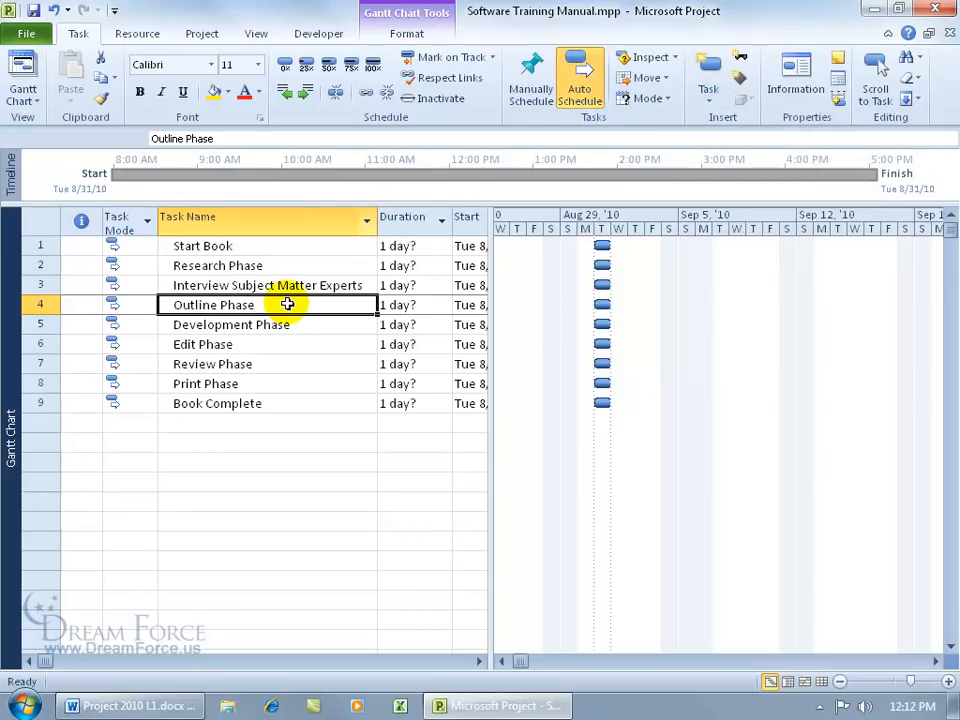
key("Insert")
key("Insert")
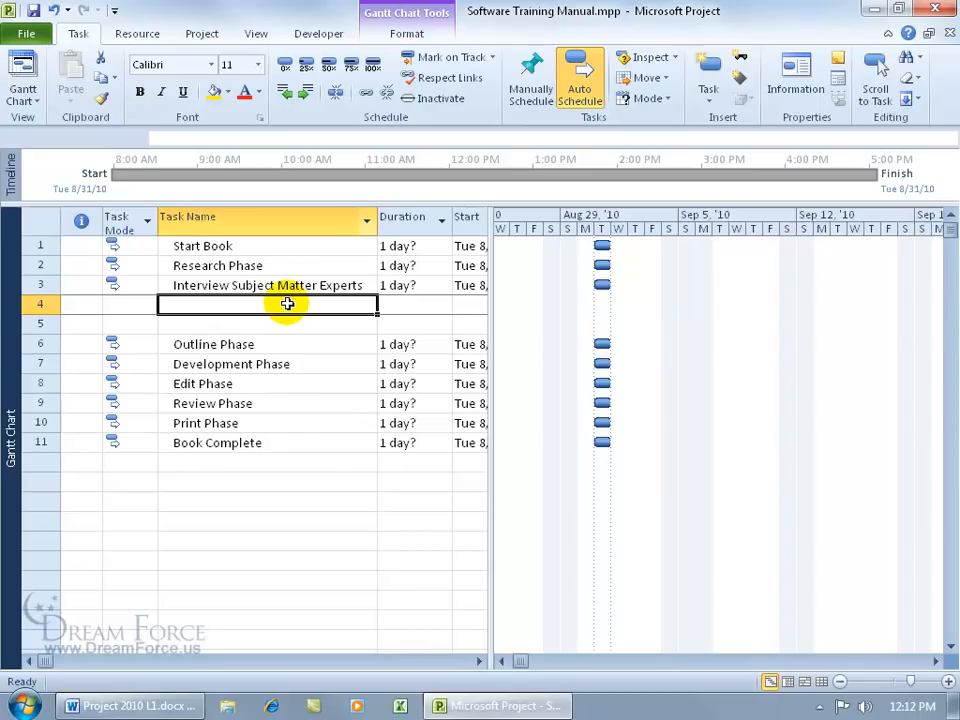
type("Inve")
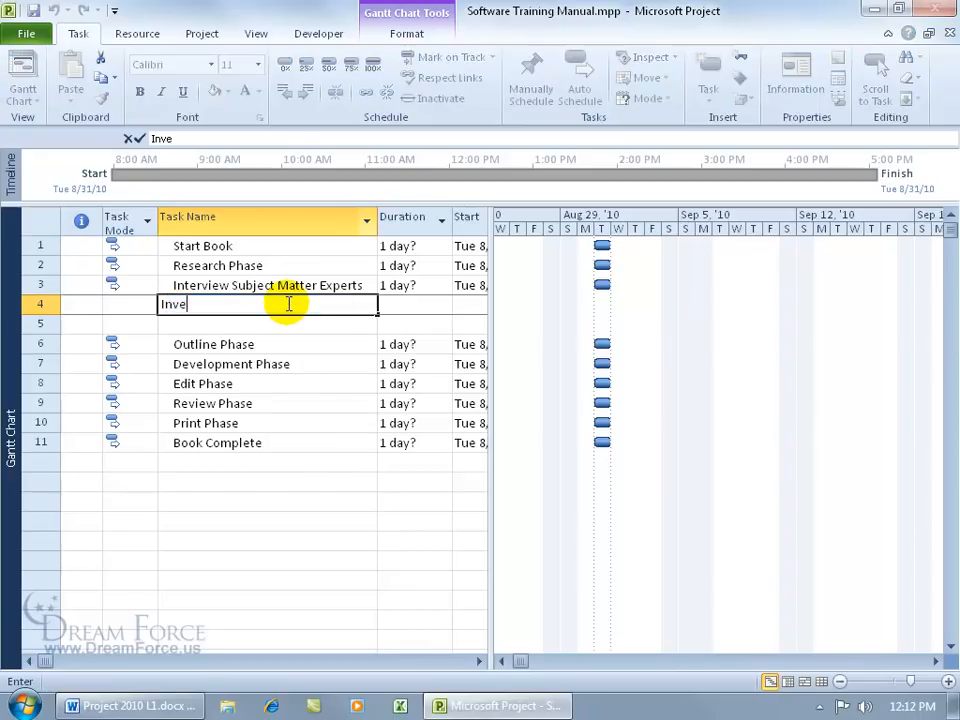
type("stigate")
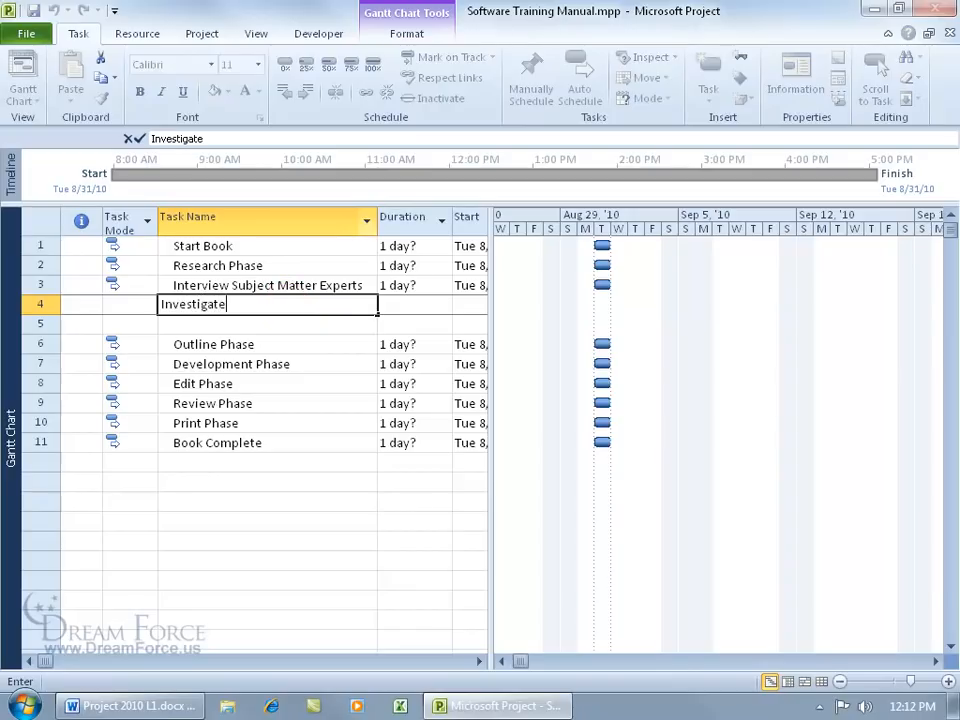
key("Escape")
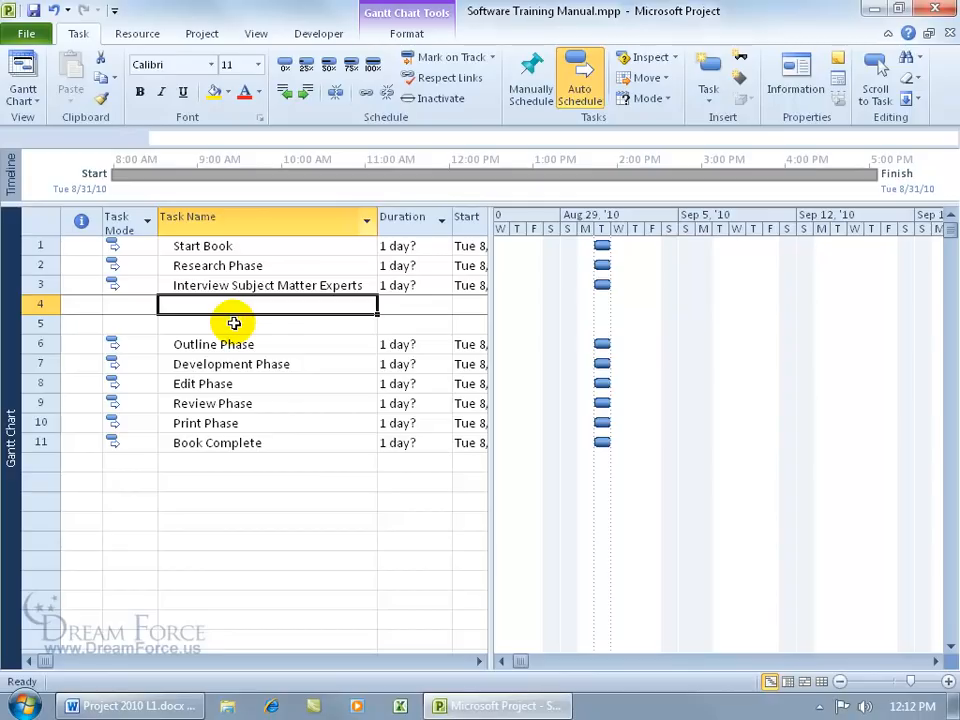
Step: Name row 4 Investigate the Software and add Search the Web in row 5
type("I")
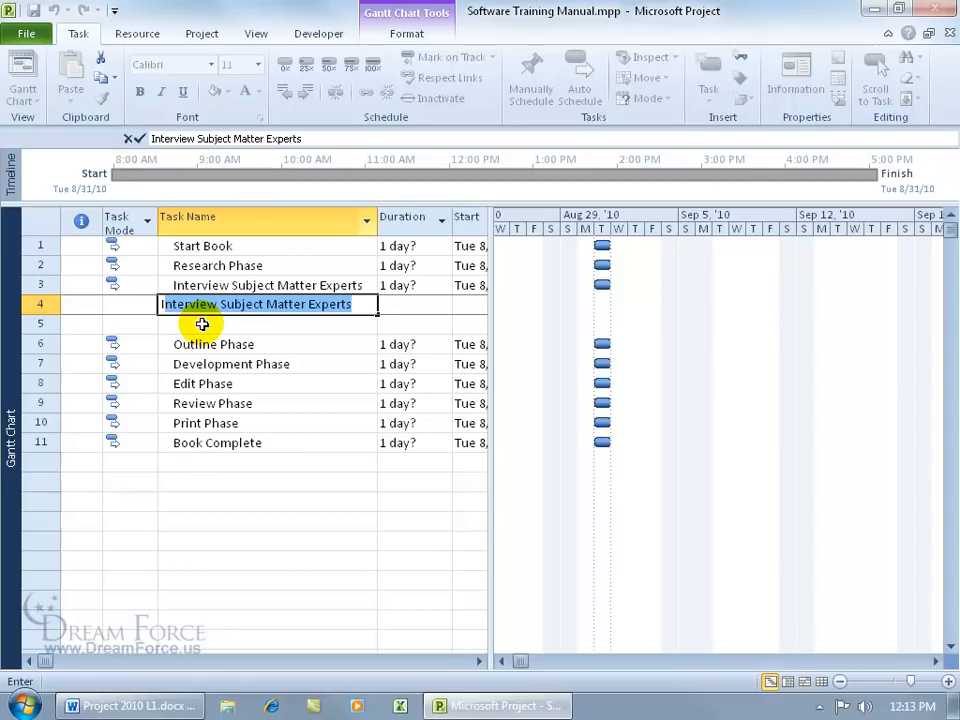
left_click(366, 308)
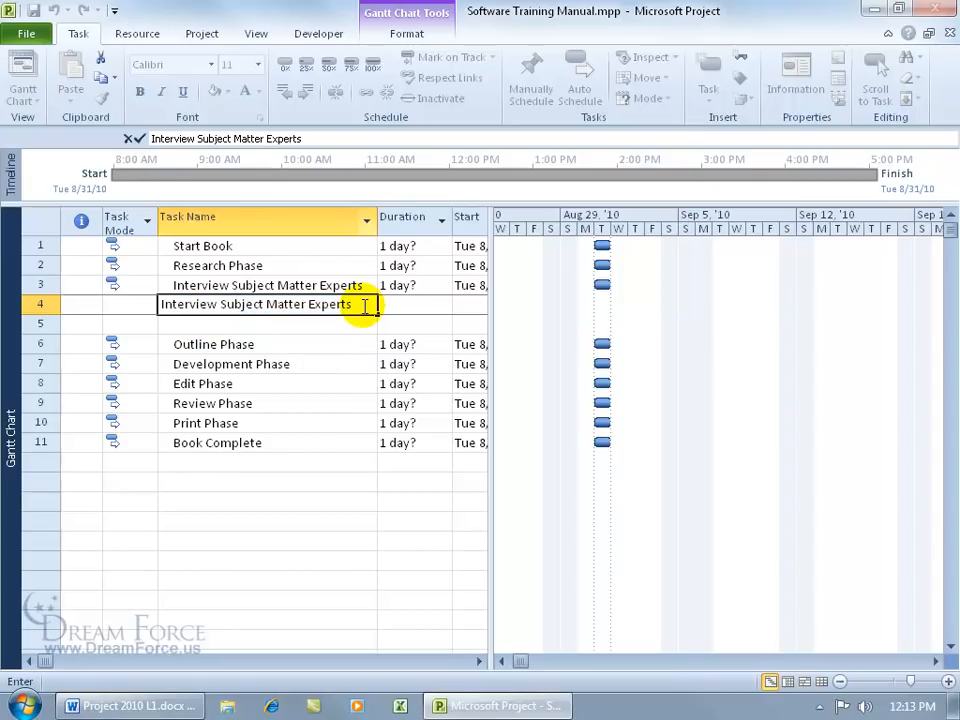
type("B")
key("Return")
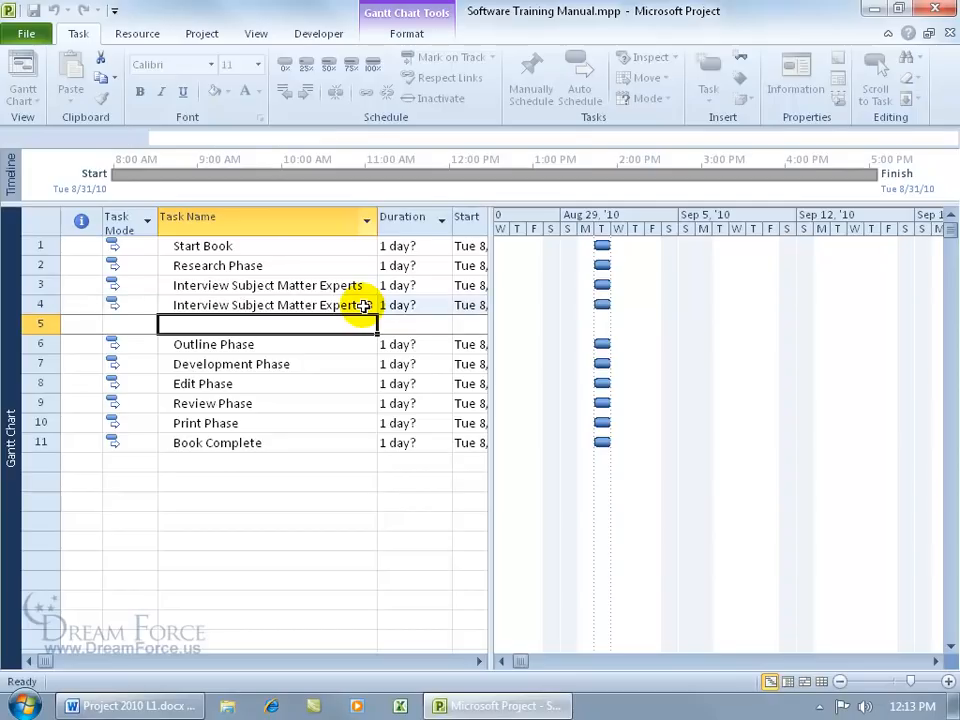
left_click(361, 306)
type("In")
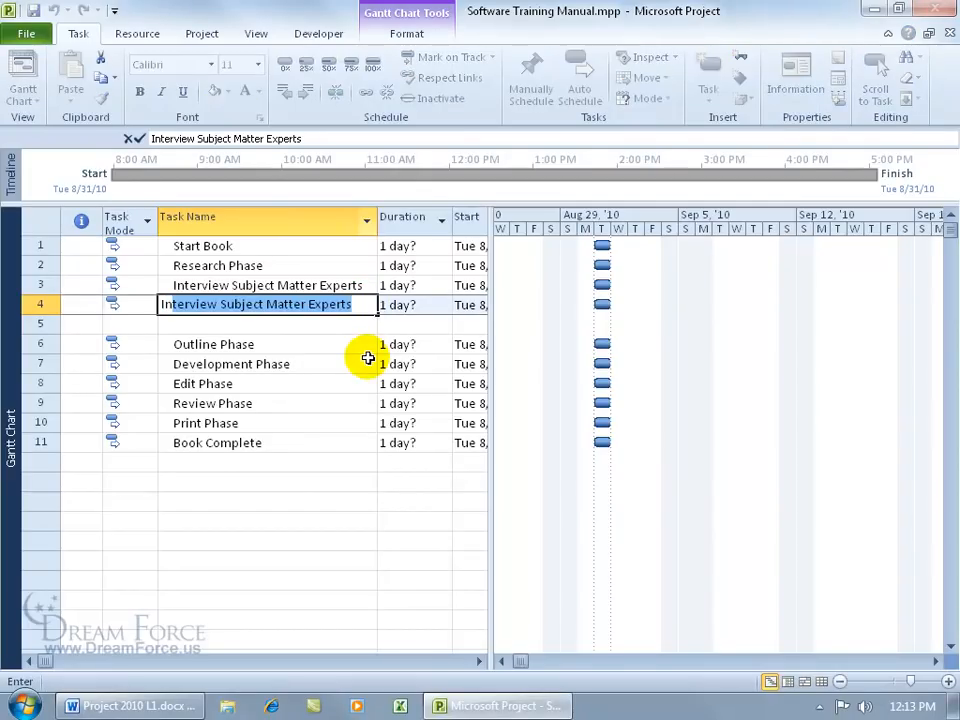
type("vestigate the Software")
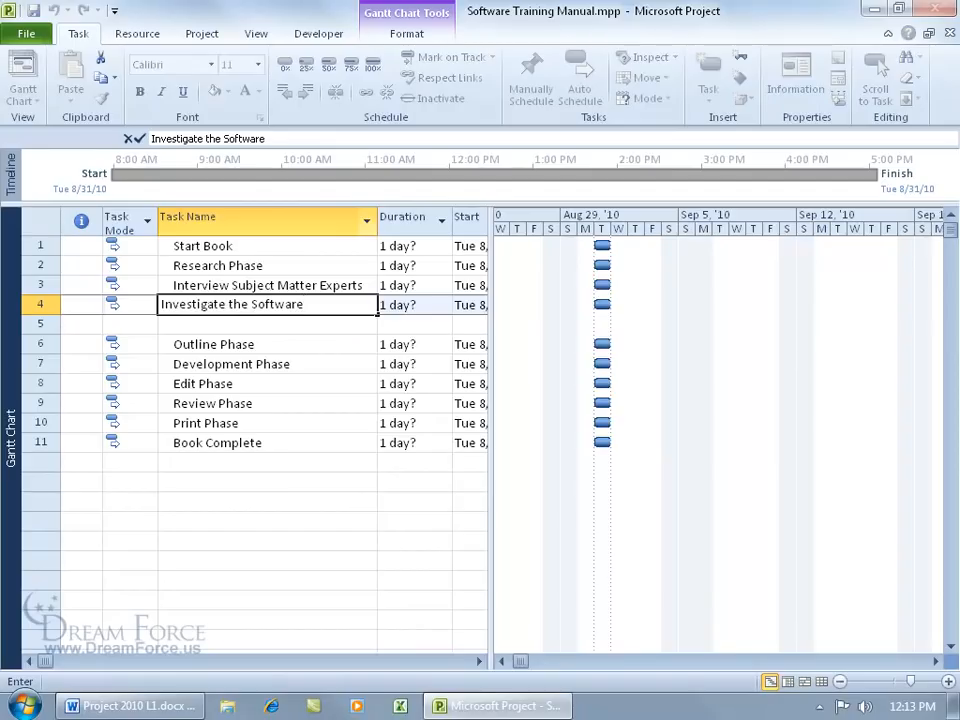
key("Return")
type("Search the Web")
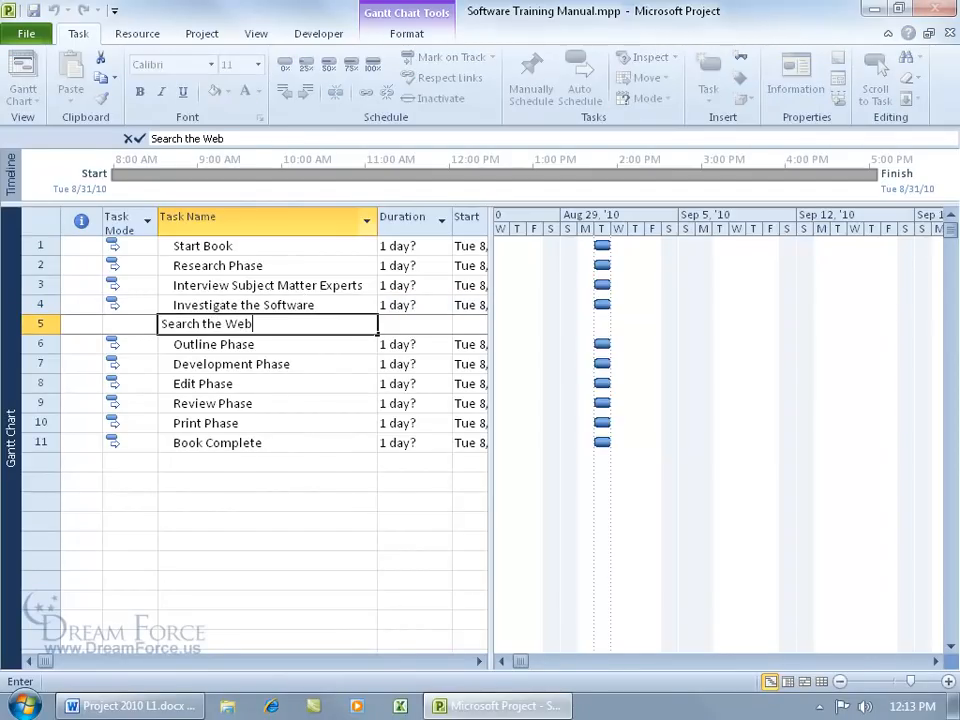
key("Return")
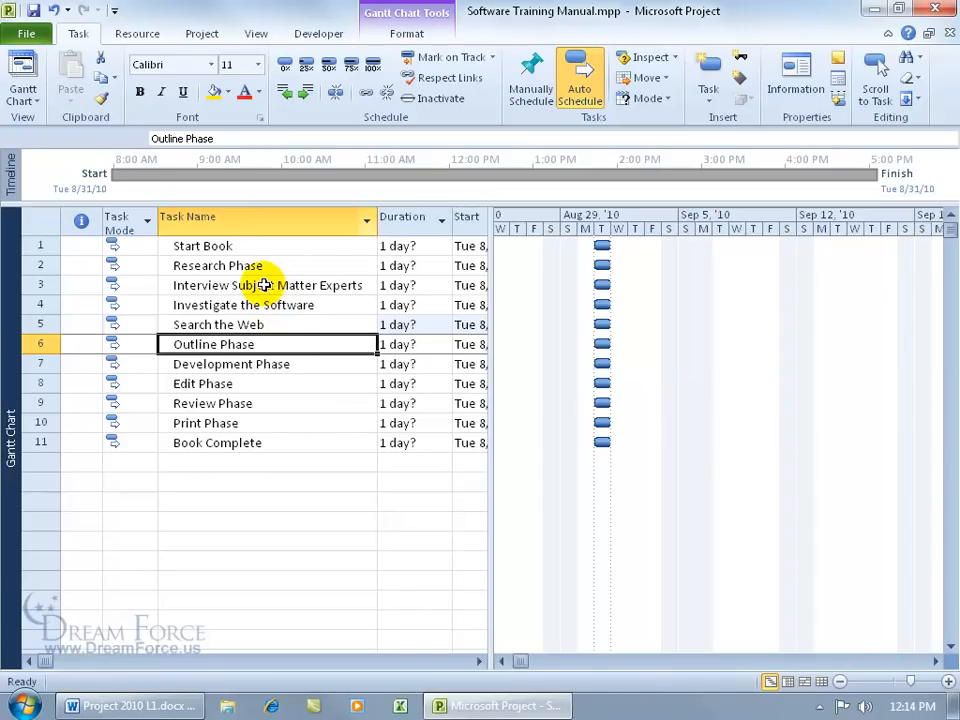
Step: Cut the Interview Subject Matter Experts task and paste it above Outline Phase
left_click(41, 285)
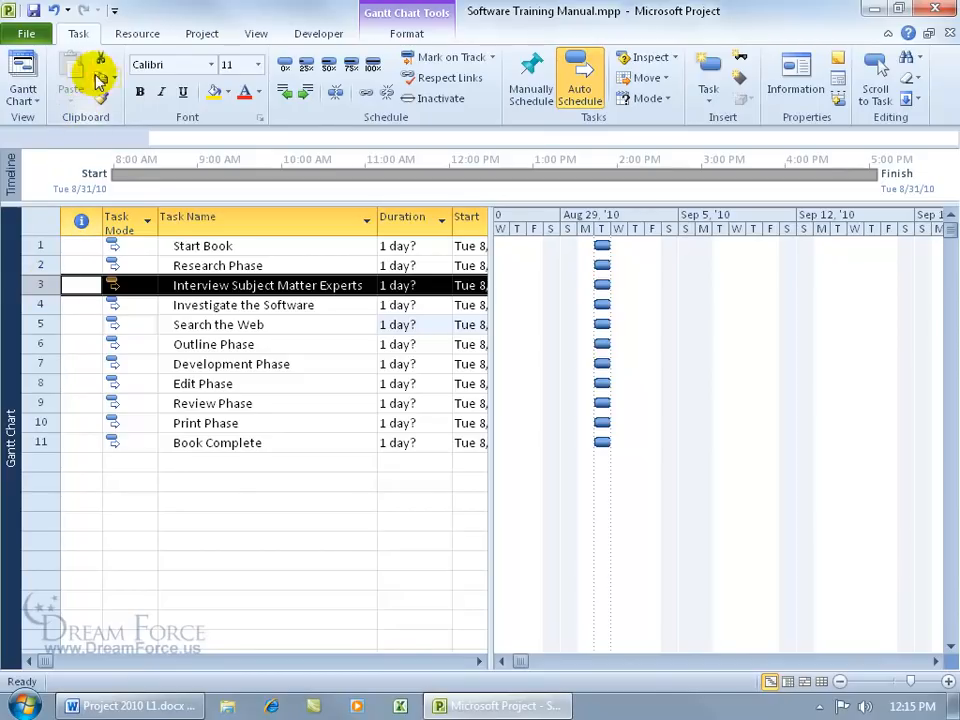
right_click(43, 285)
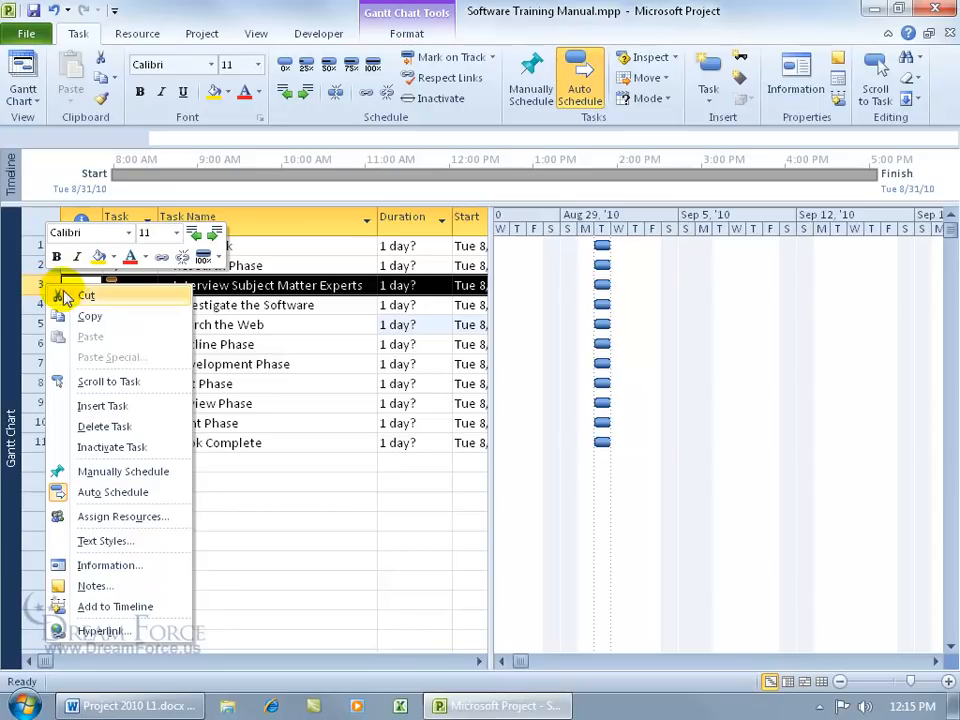
left_click(80, 296)
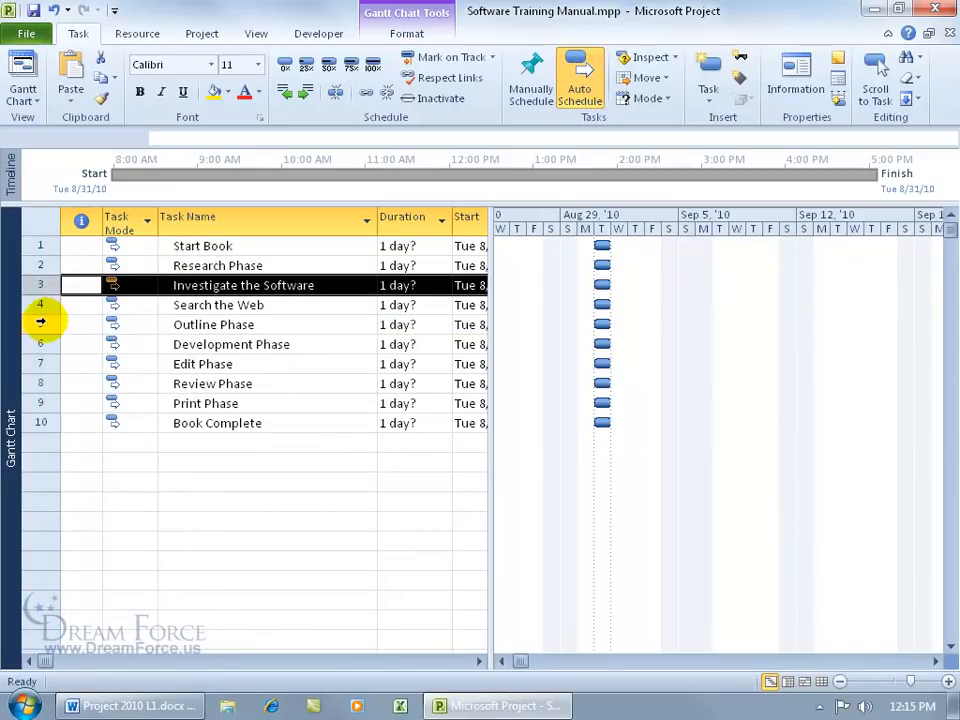
left_click(40, 323)
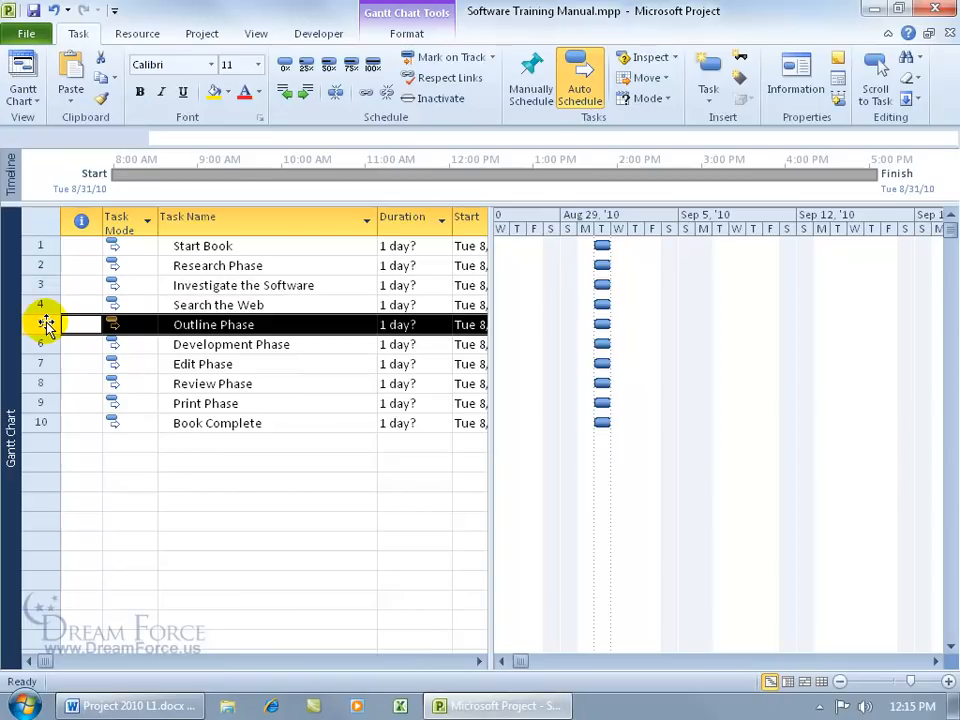
right_click(46, 325)
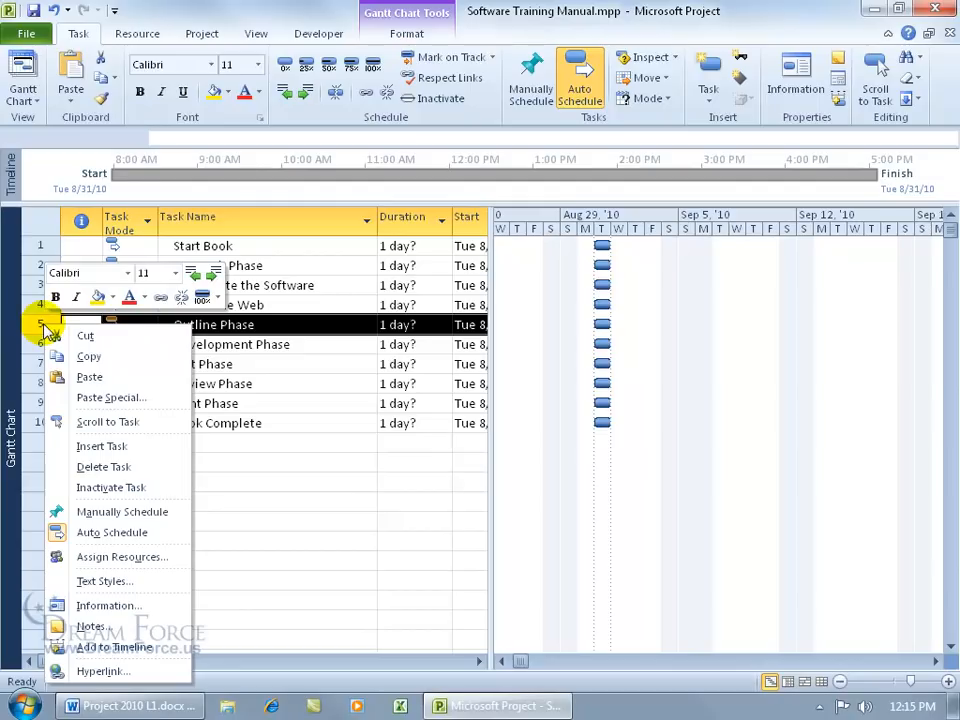
left_click(66, 376)
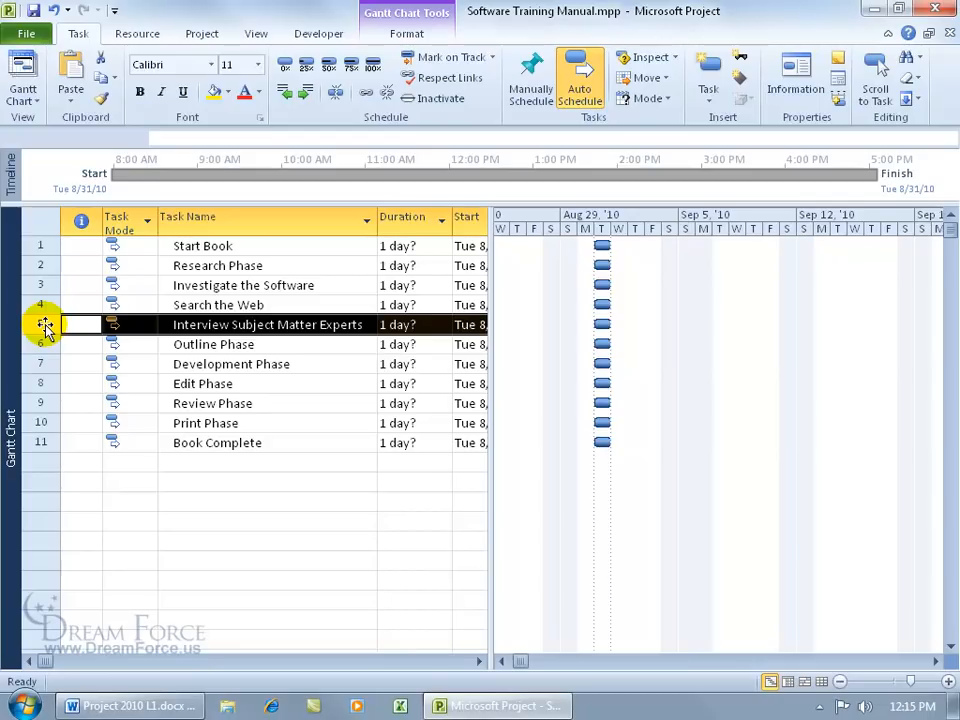
Step: Check the new order by selecting Research Phase and its three research subtasks
mouse_move(43, 325)
left_mouse_down()
mouse_move(49, 266)
mouse_move(39, 326)
left_mouse_up()
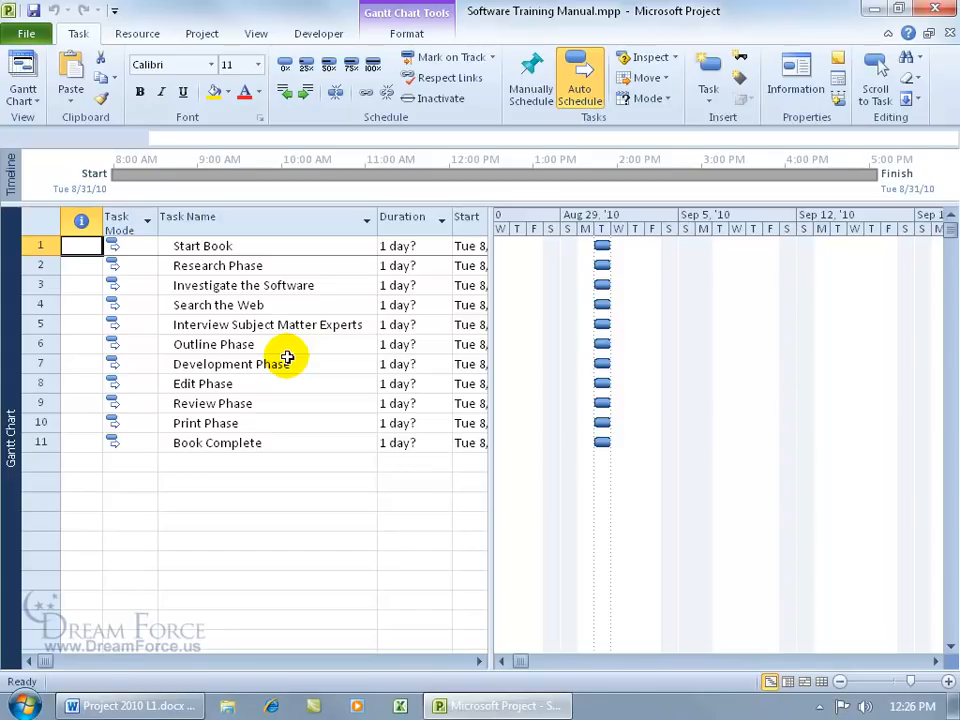
left_click(258, 266)
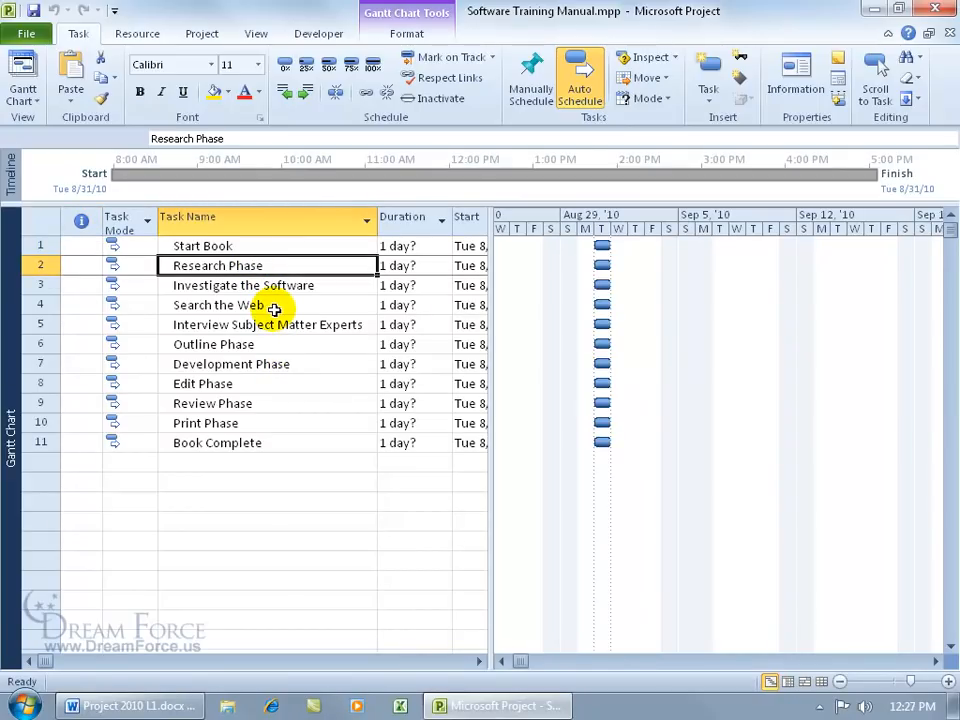
left_click_drag(276, 285, 285, 319)
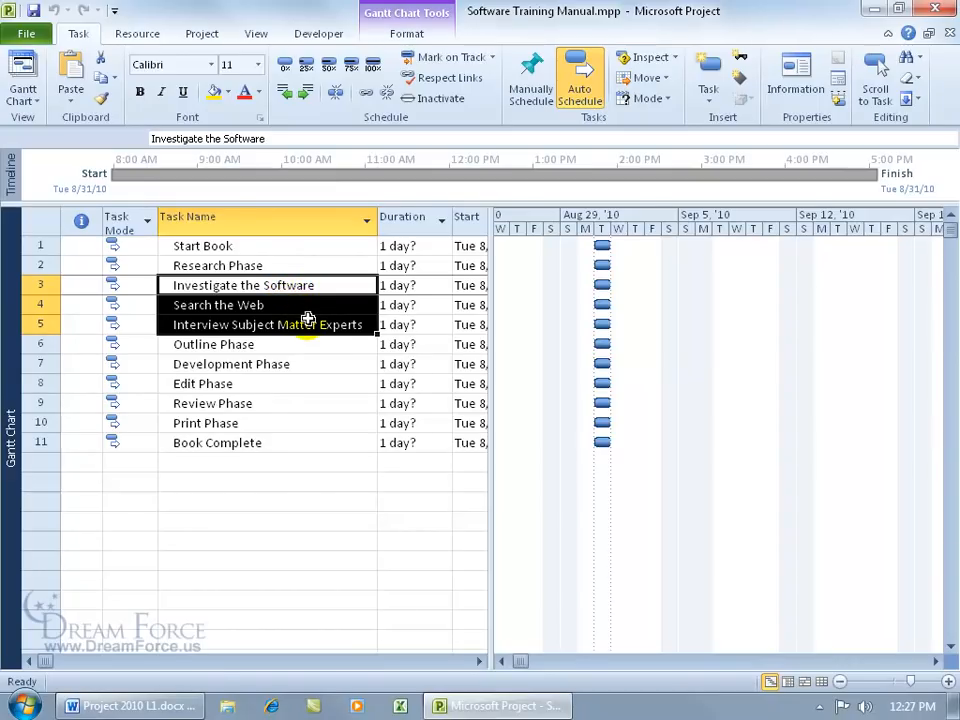
left_click(222, 320)
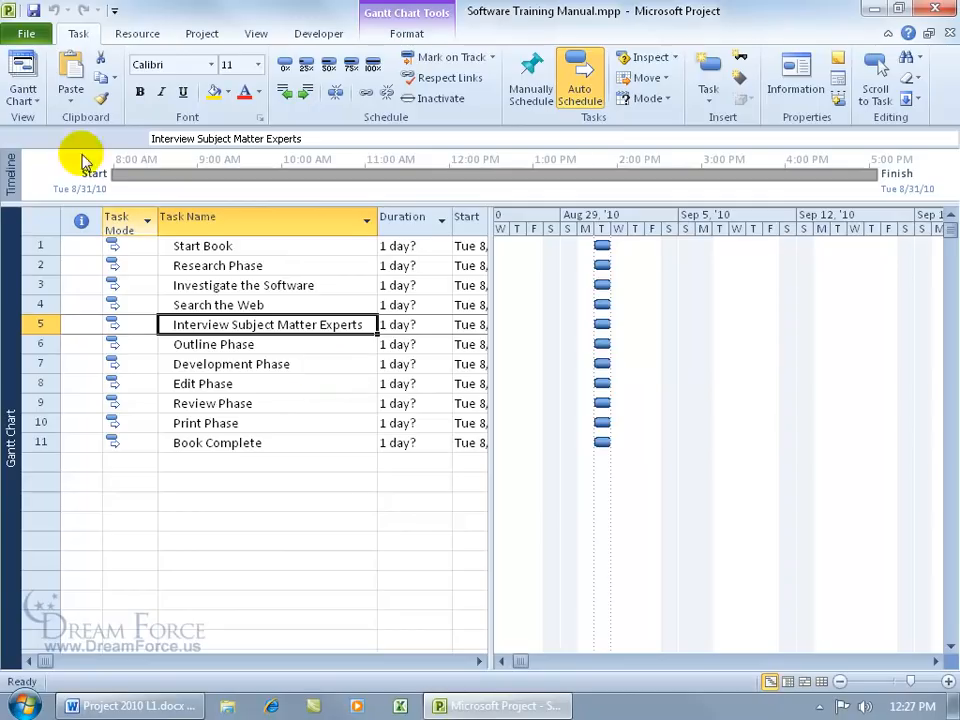
Step: Enable Show project summary task in the Advanced display options for this project
left_click(28, 34)
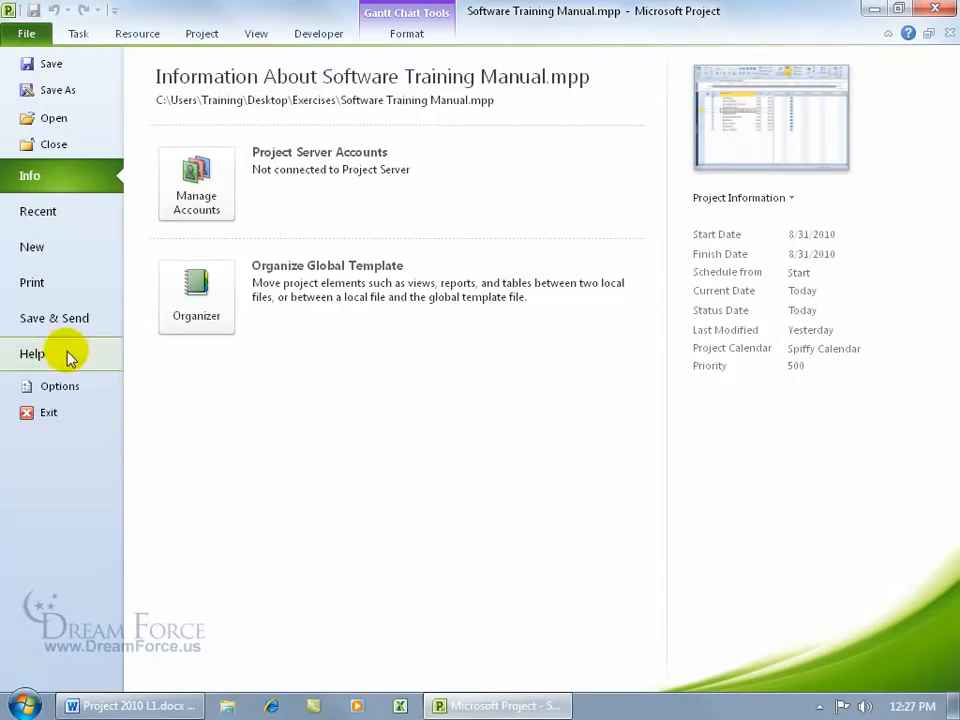
left_click(32, 386)
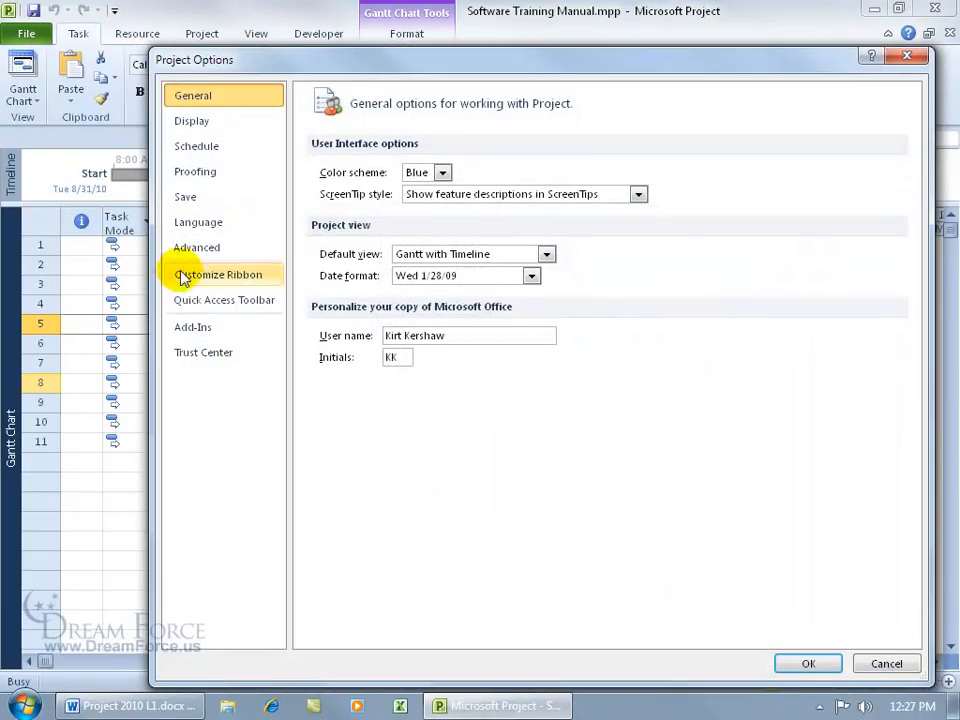
left_click(206, 258)
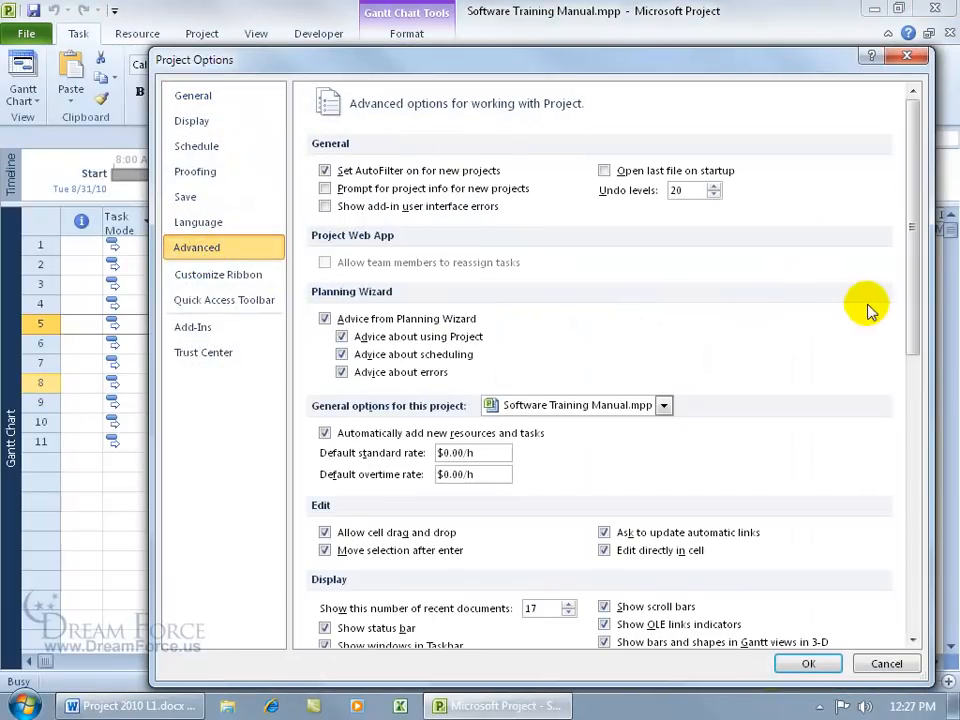
left_click_drag(911, 300, 912, 506)
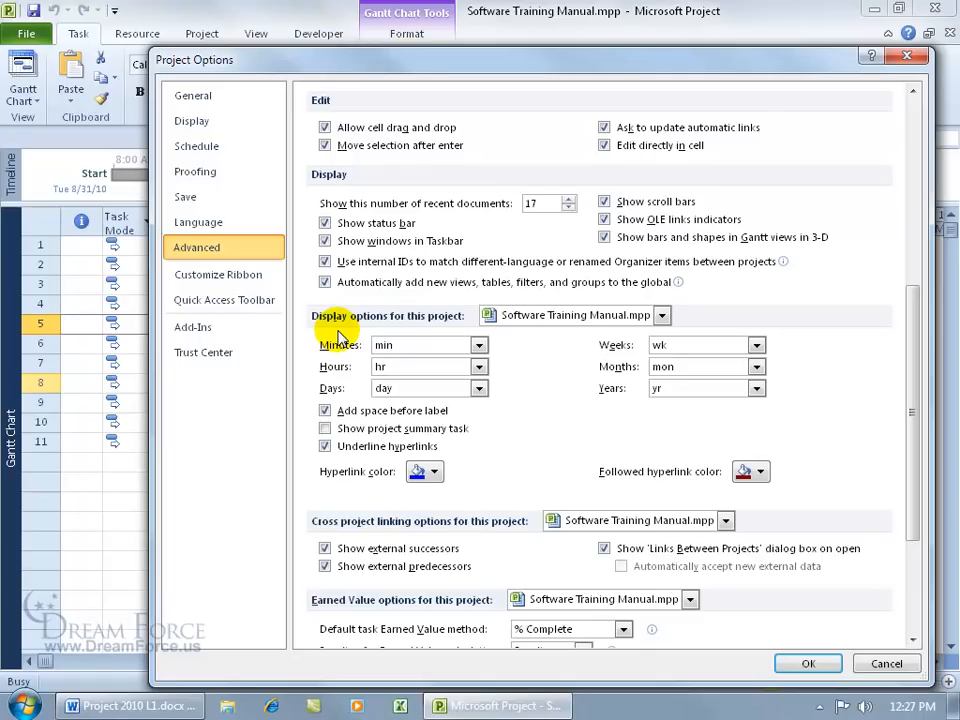
left_click(325, 428)
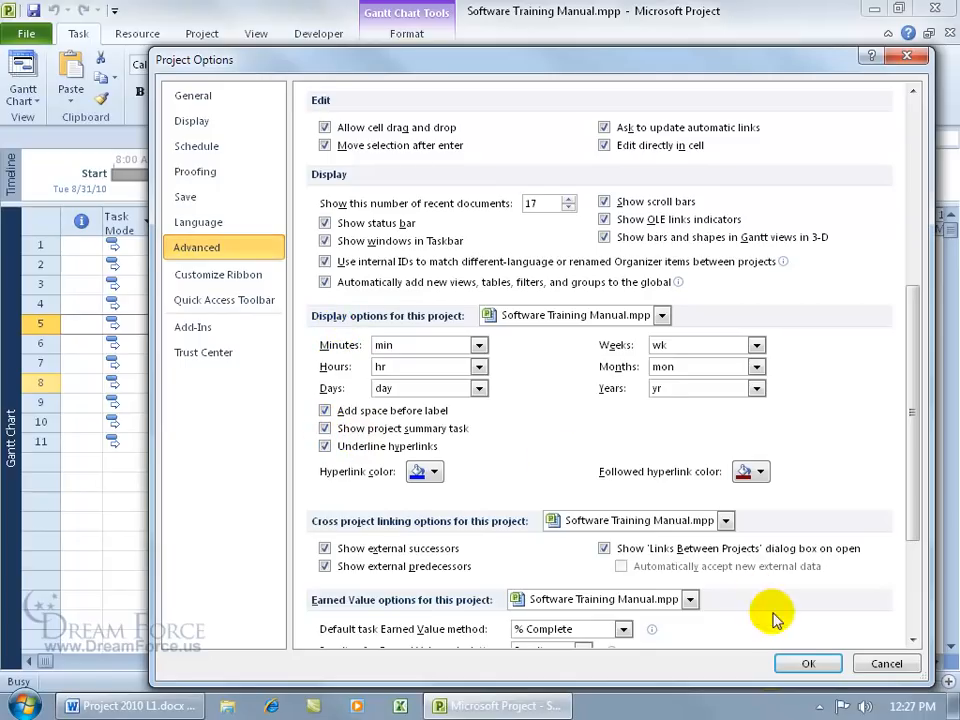
Step: Apply the options, select the new summary task 0, and go to the Info page
left_click(803, 664)
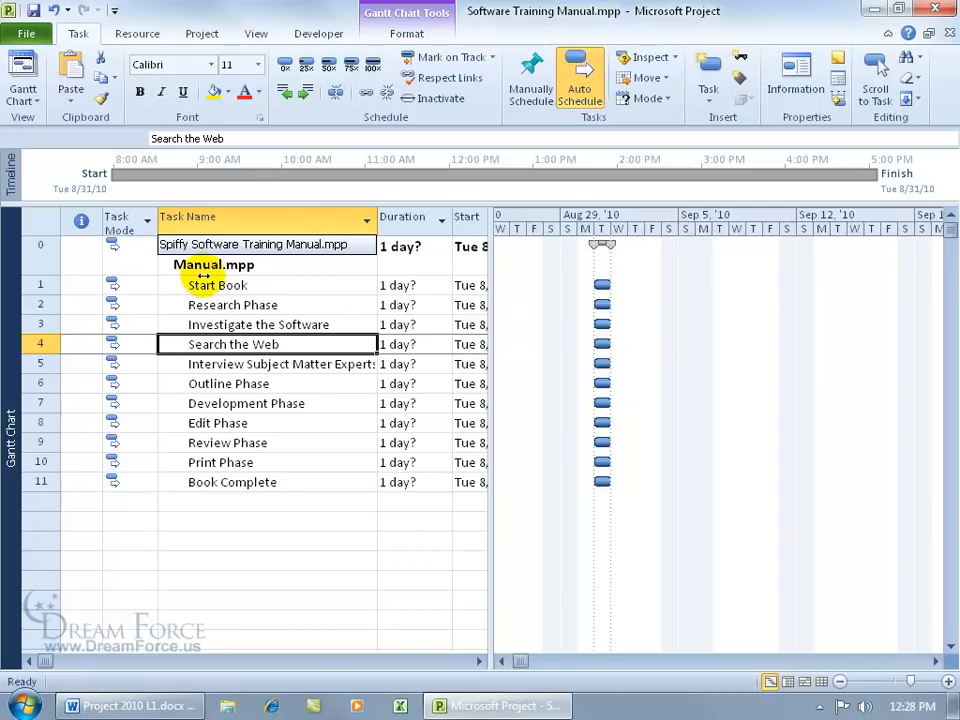
left_click(195, 245)
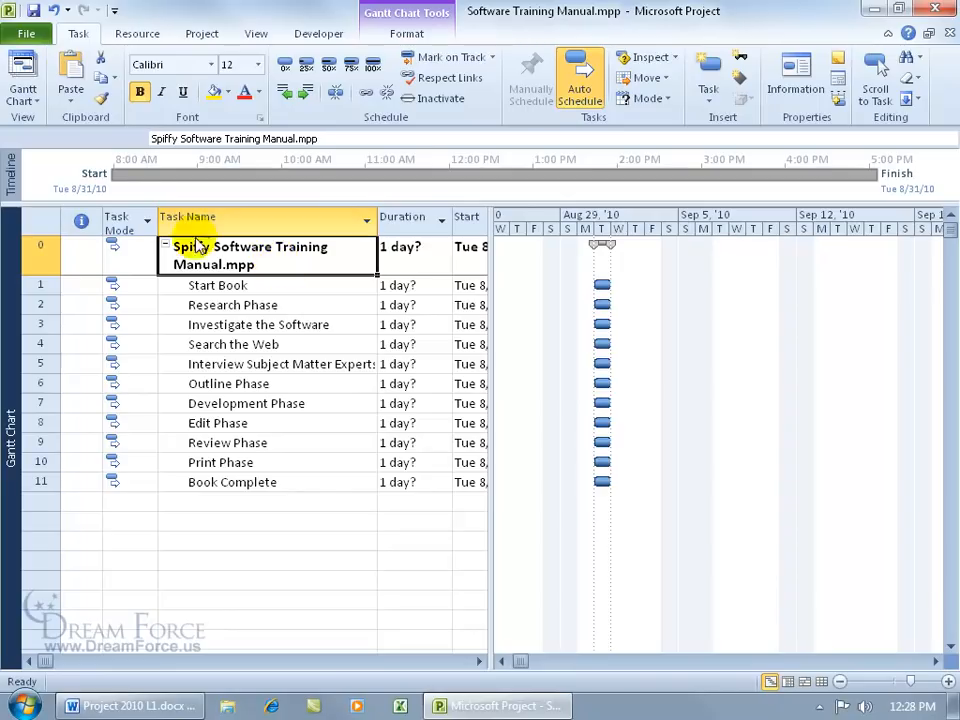
left_click(27, 36)
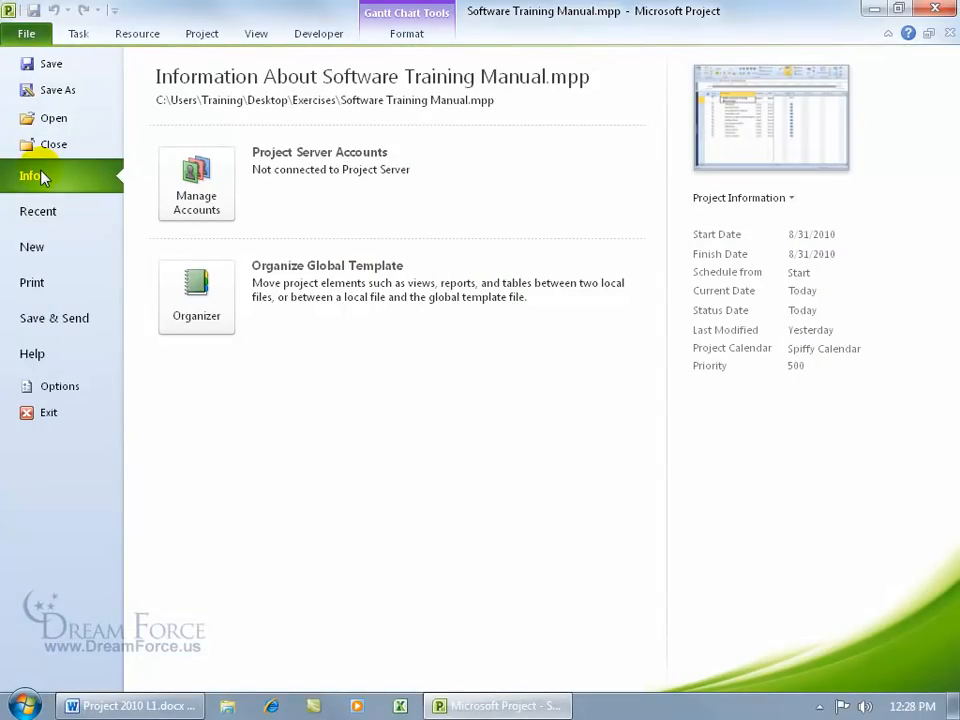
Step: In Advanced Properties, change the title to Spiff Software Training Manual.mpp and add comment 'Add something :)'
left_click(778, 200)
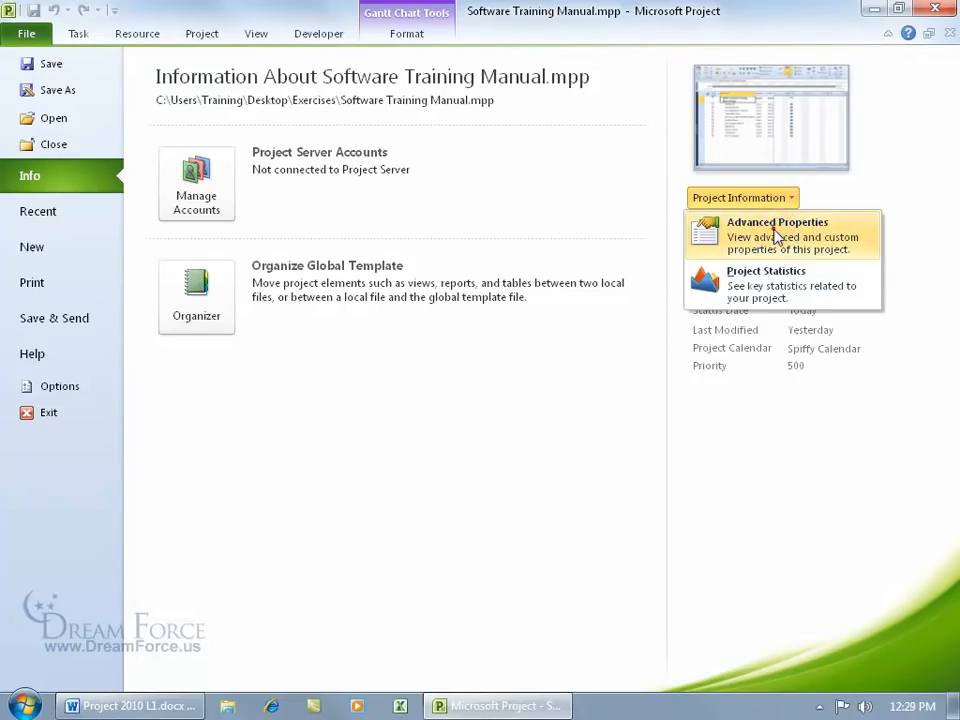
left_click(716, 240)
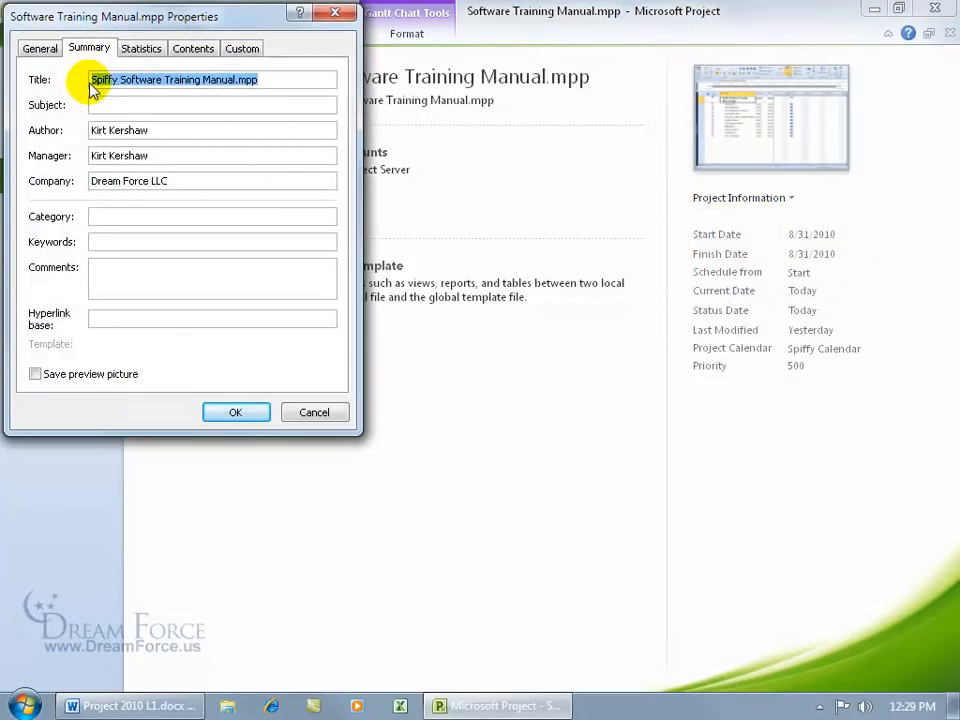
left_click(120, 80)
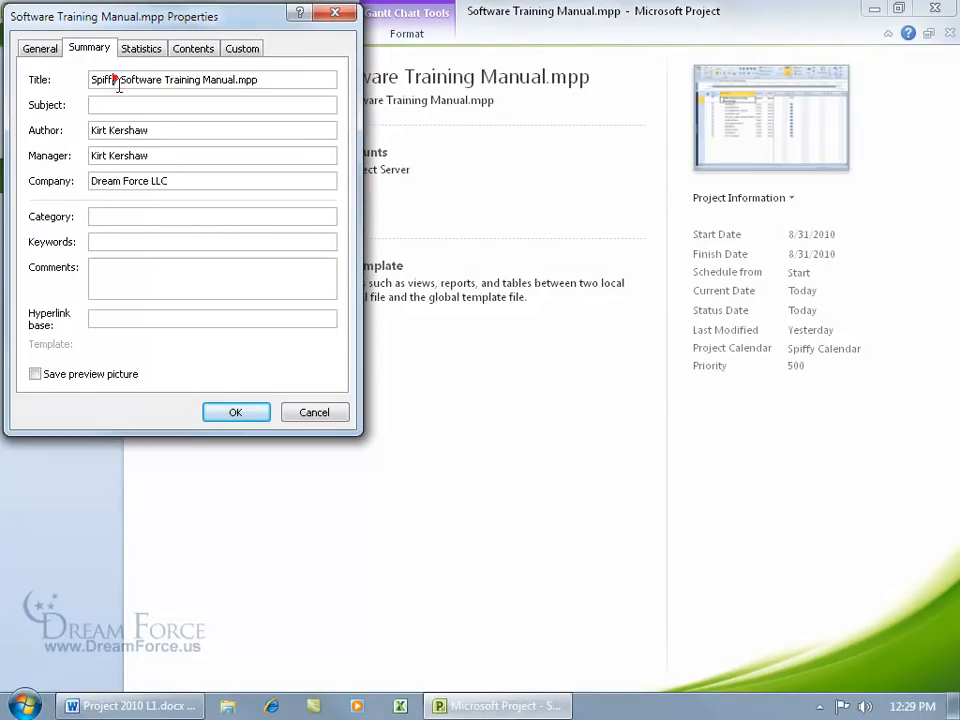
key("BackSpace")
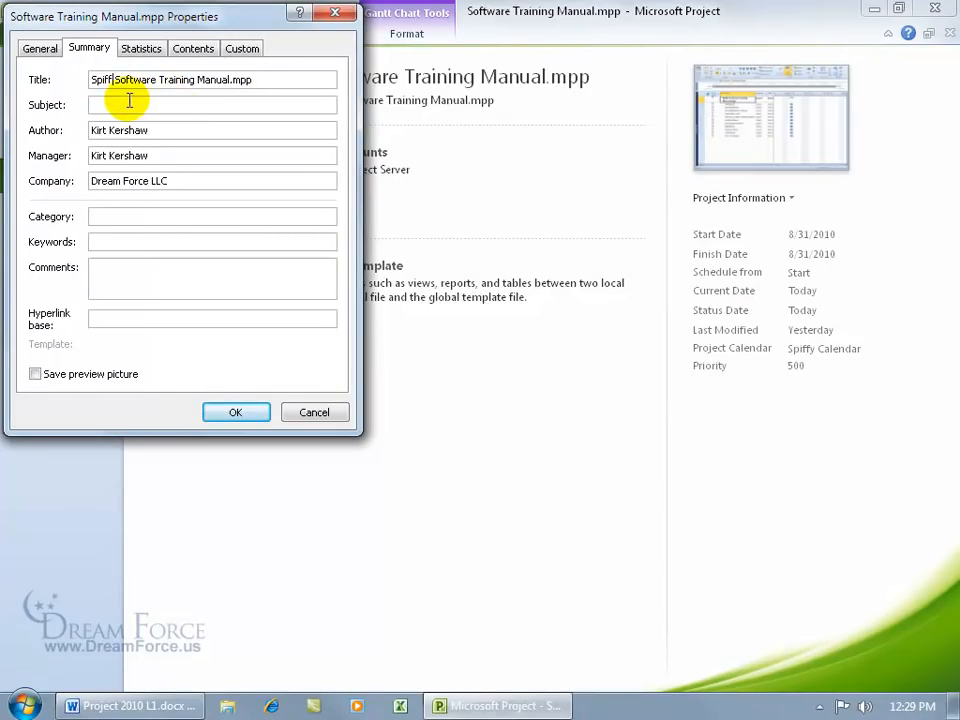
left_click(131, 273)
type("Add something :)")
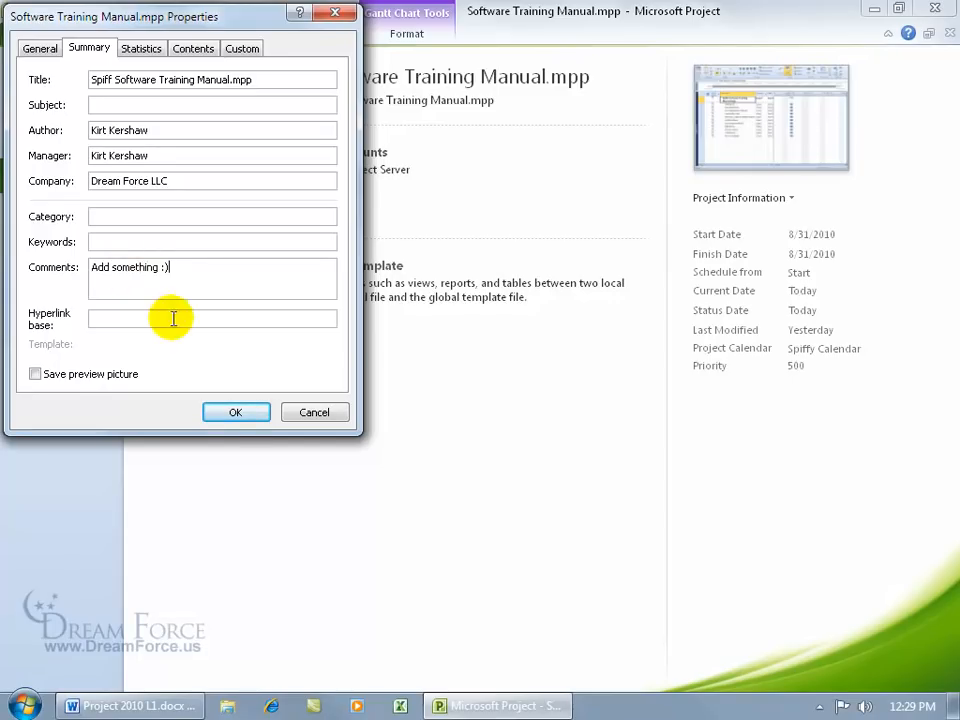
left_click(235, 412)
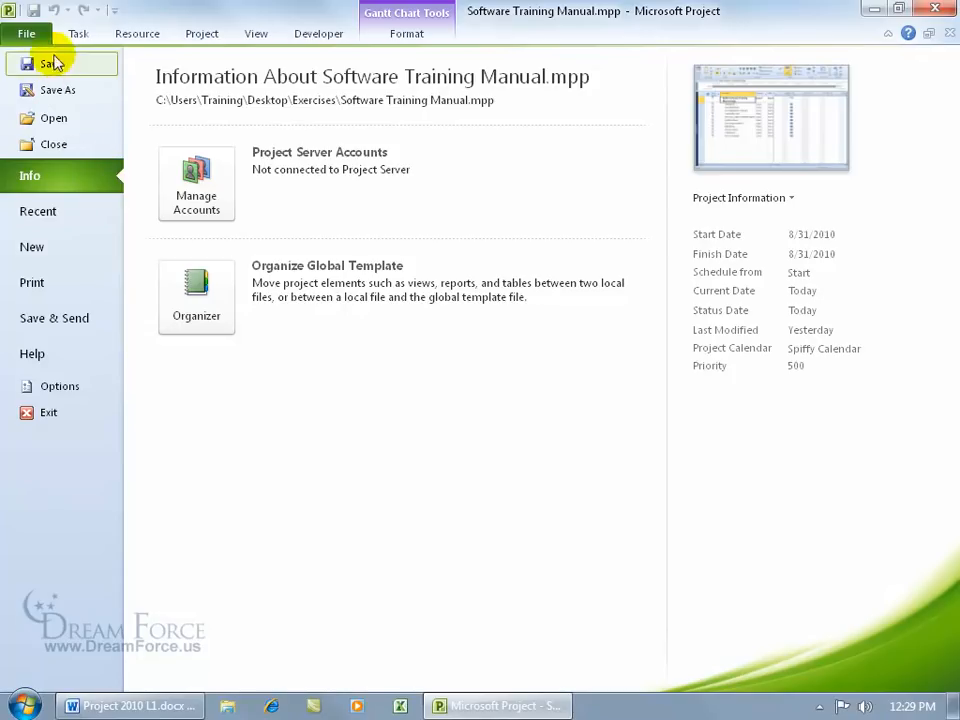
left_click(30, 33)
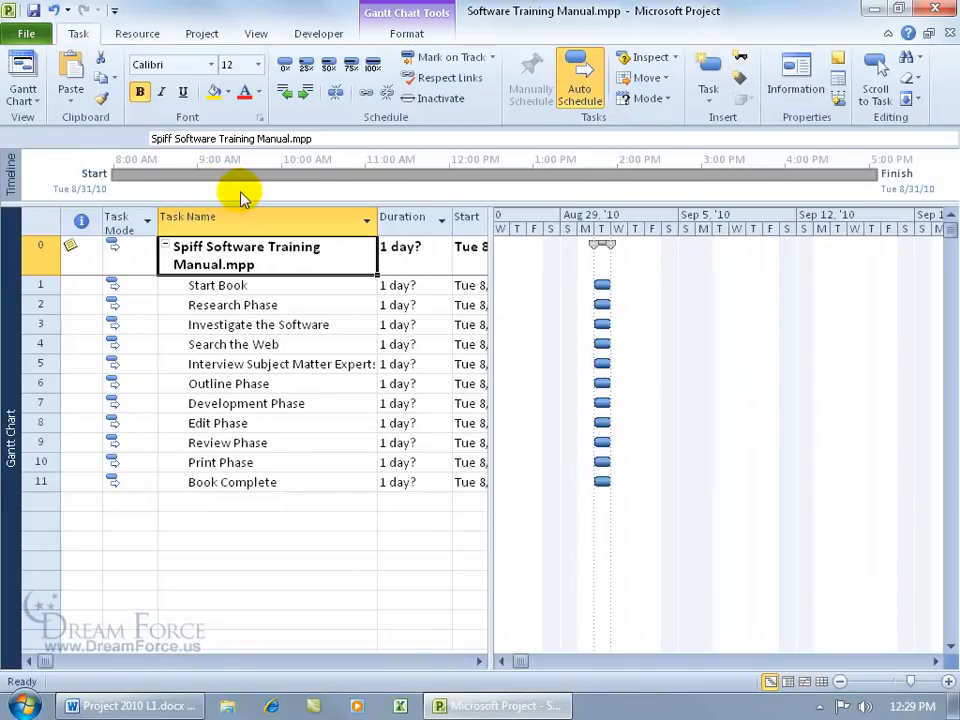
Step: Append 'Awesome Project!' to summary task 0's note so it reads 'Add something :) Awesome Project!'
left_click(228, 258)
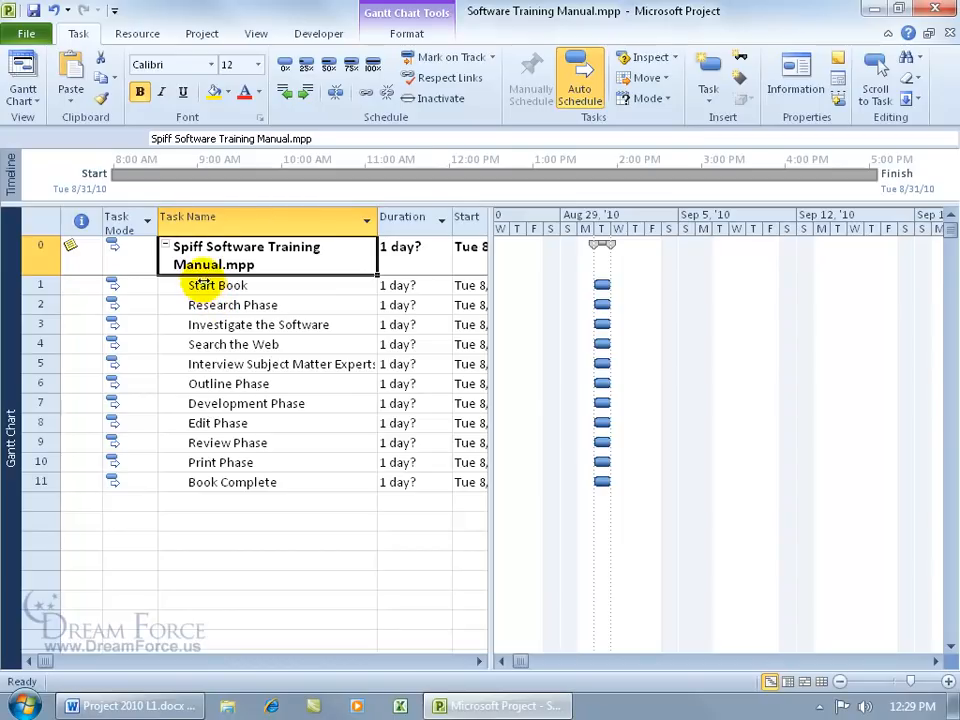
mouse_move(85, 262)
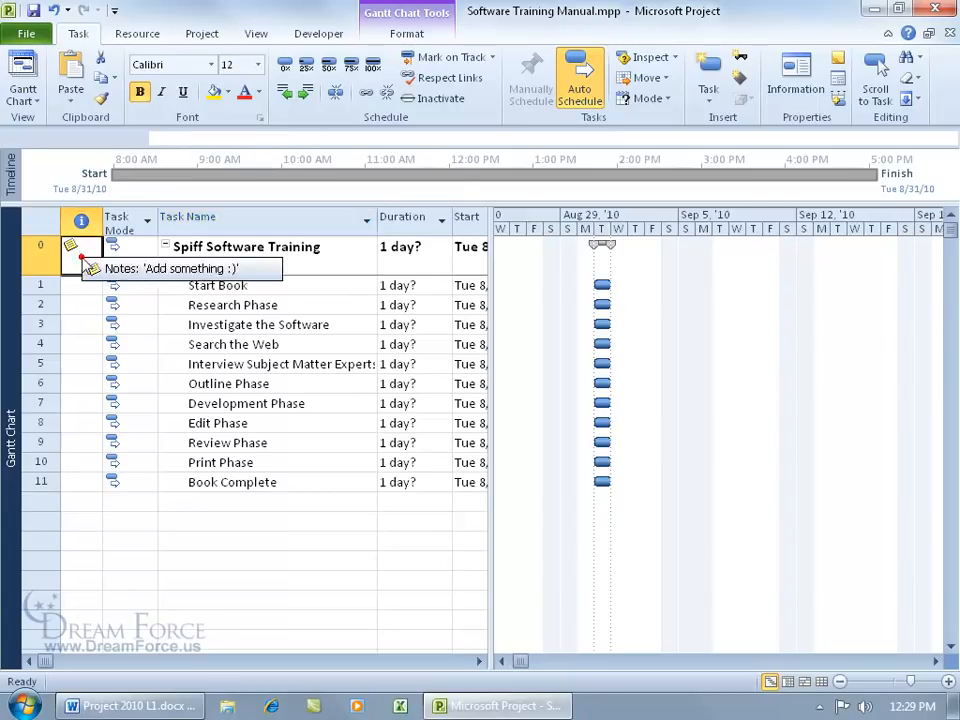
double_click(78, 254)
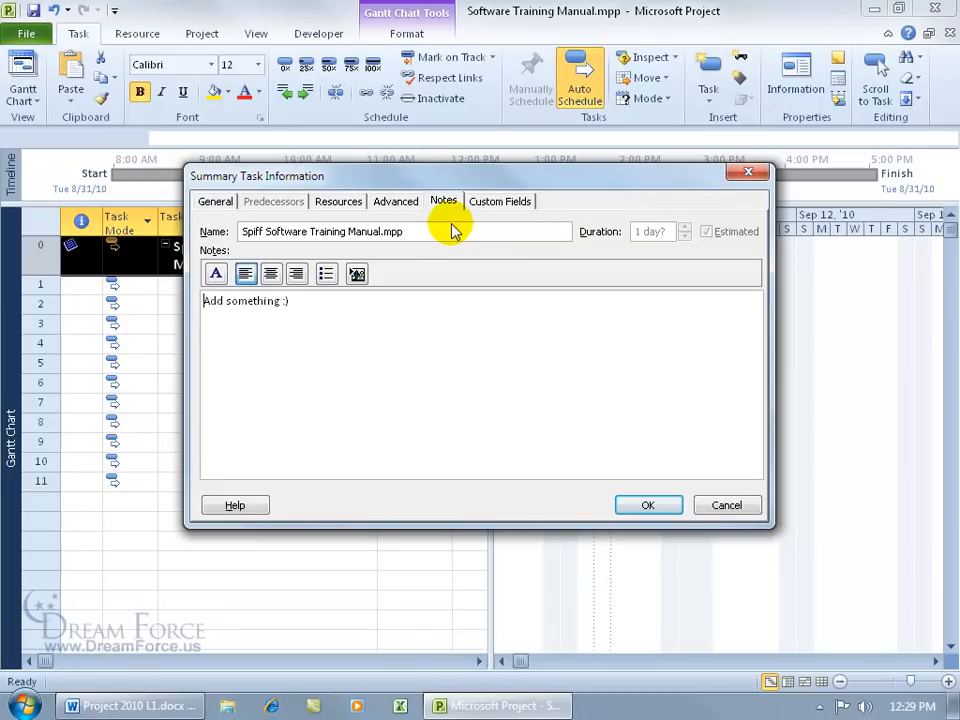
left_click(295, 301)
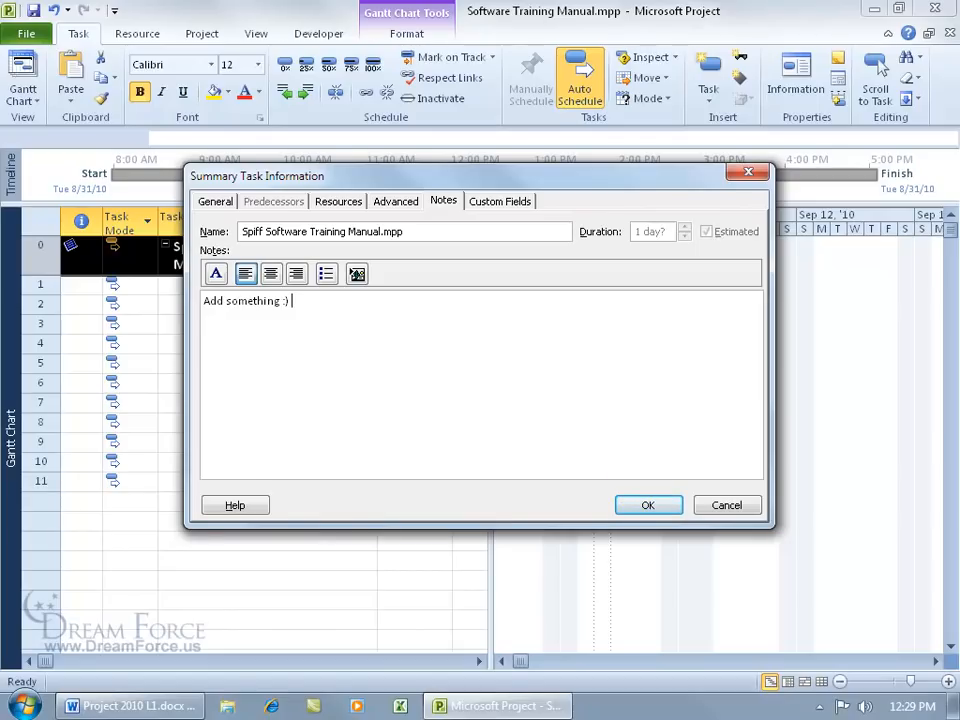
type("Awesome Project!")
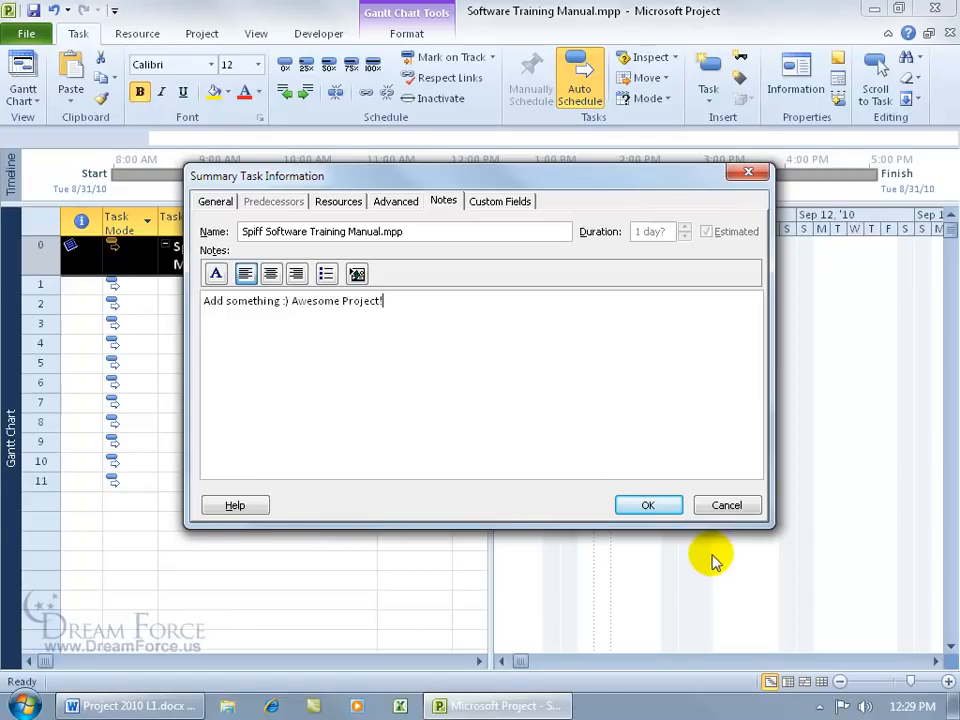
left_click(650, 505)
mouse_move(78, 256)
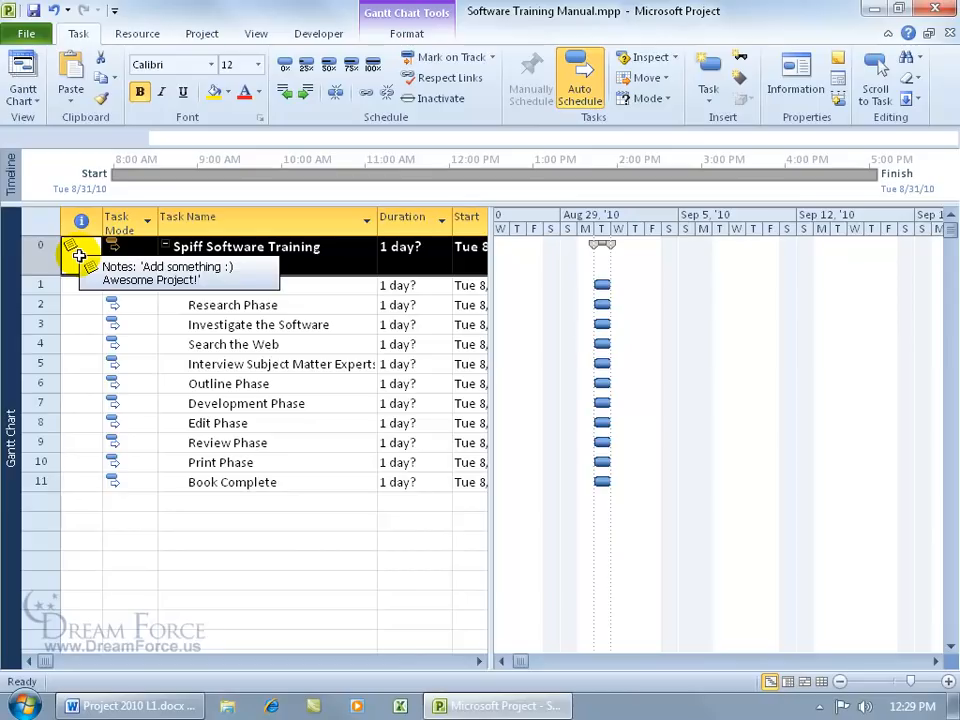
left_click(246, 253)
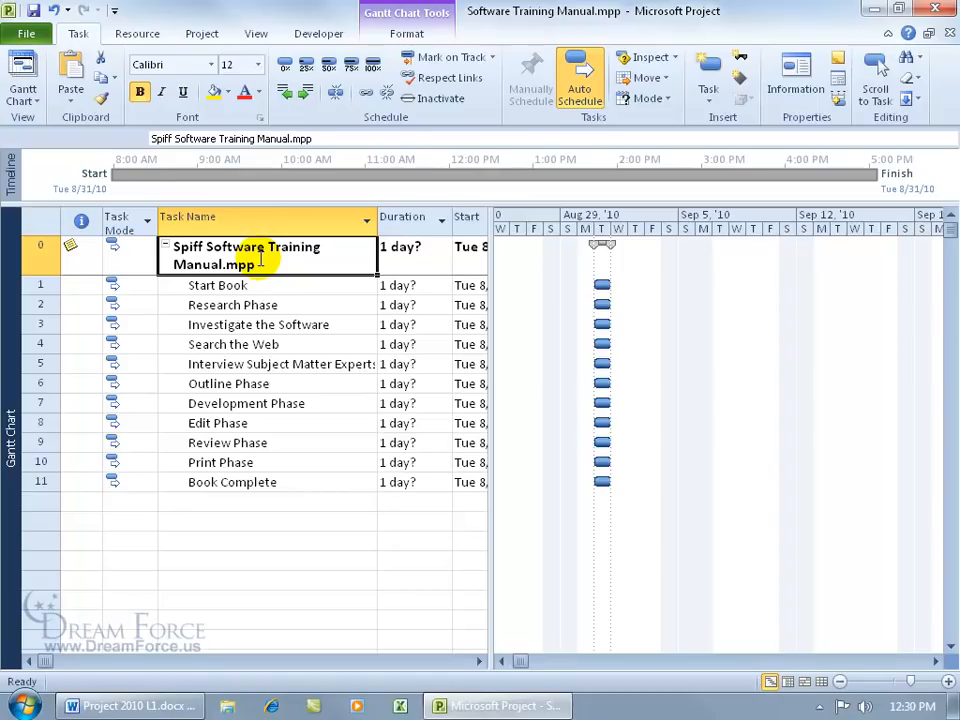
Step: Rename summary task 0 back to Spiffy Software Training Manual.mpp by adding the y
left_click(172, 138)
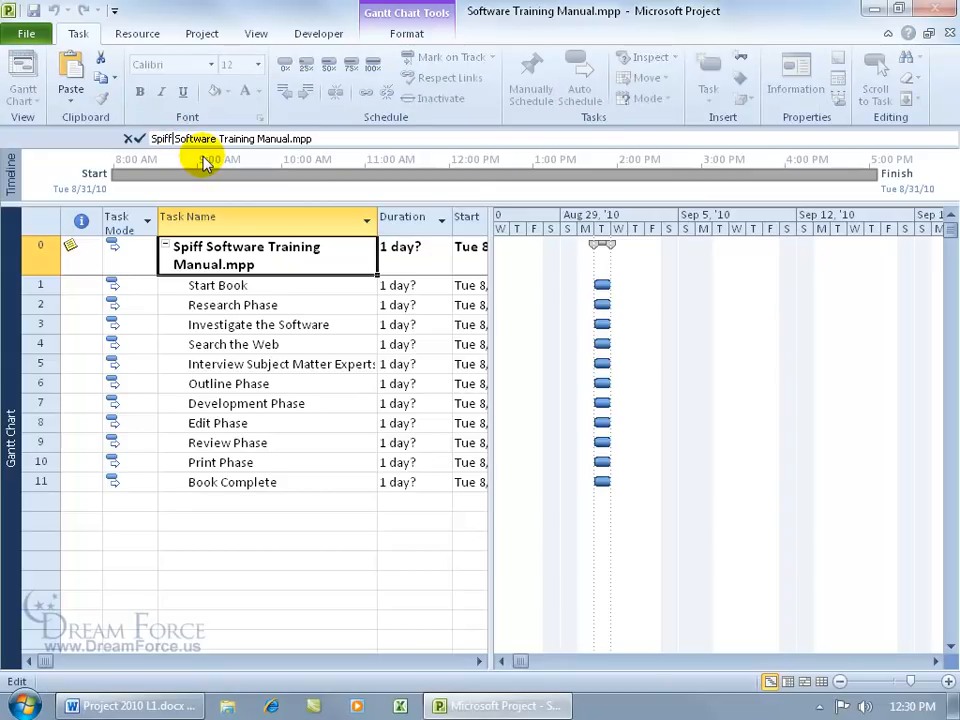
type("y")
key("Return")
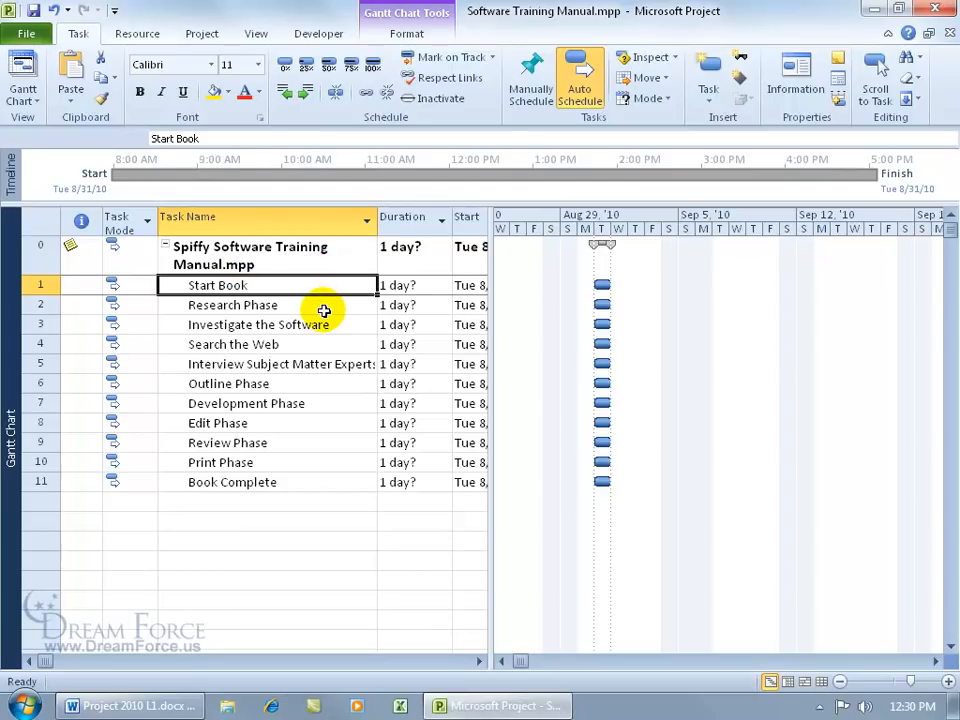
Step: Open the project's Advanced Properties to check the title and comment
left_click(26, 33)
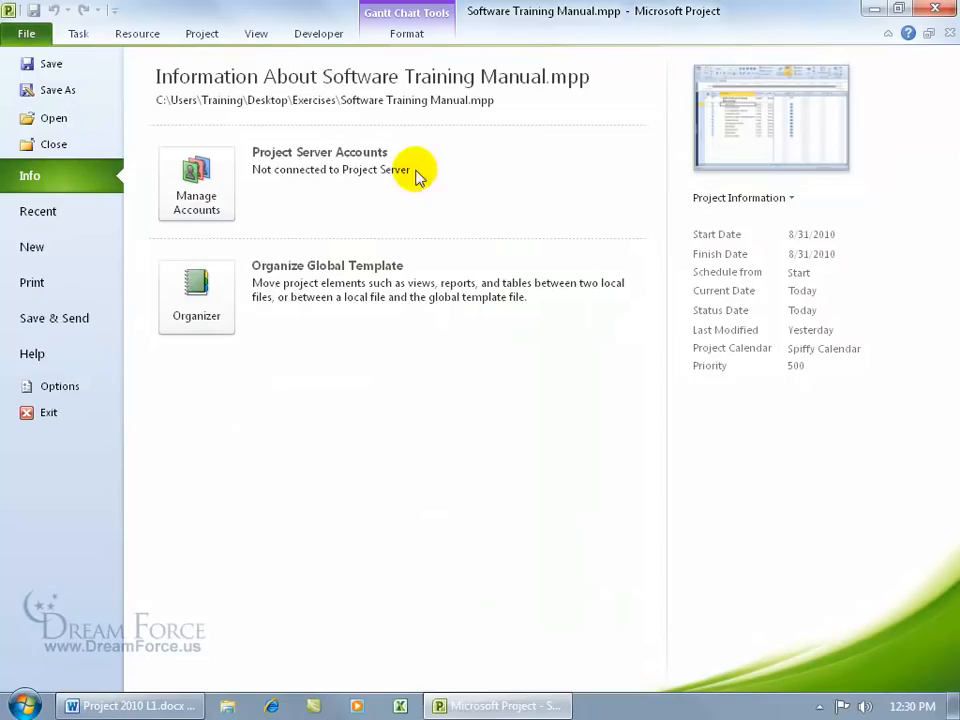
left_click(742, 198)
left_click(746, 235)
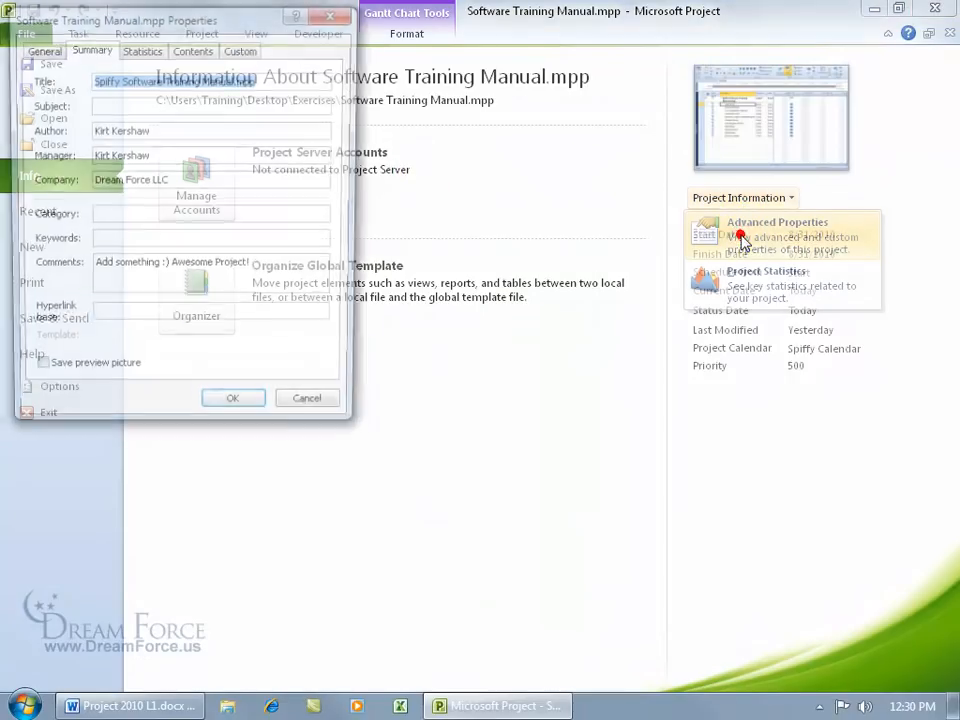
left_click(116, 80)
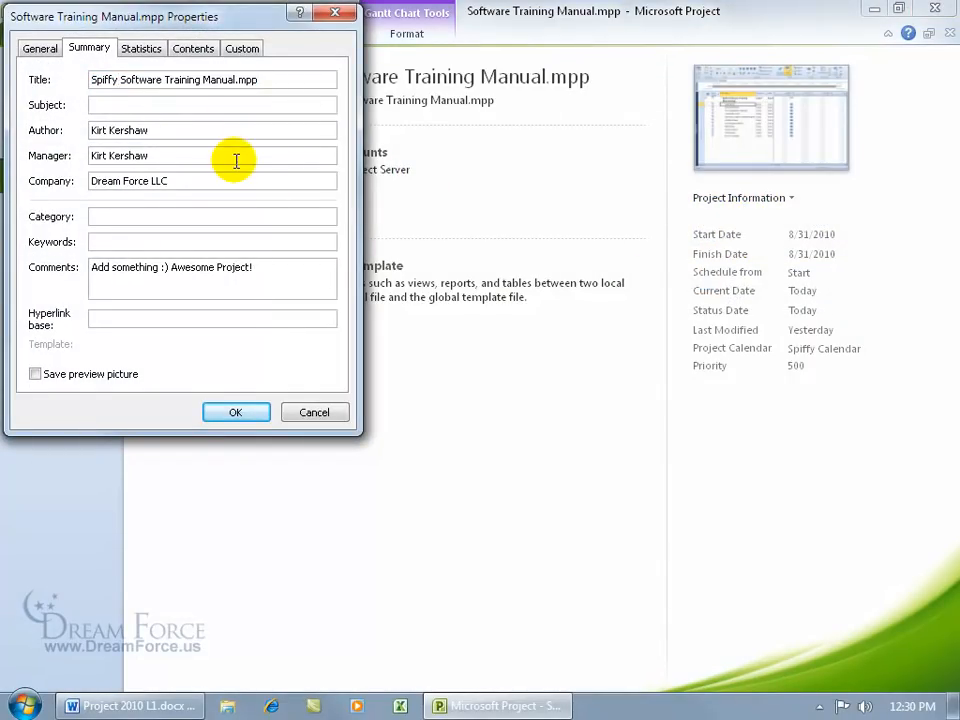